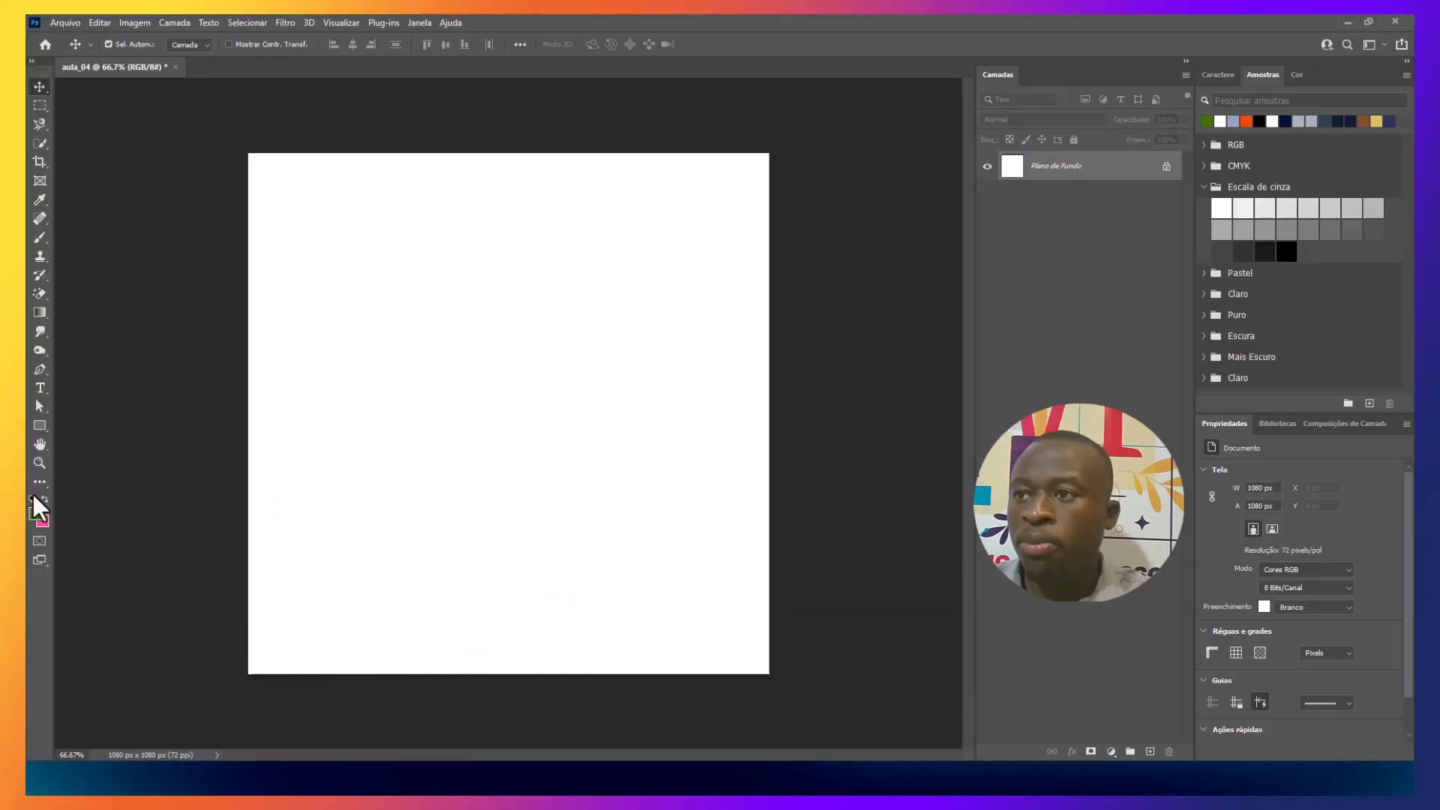
- Draw a green rectangle about 368 × 486 px in the middle of the canvas
{"action": "left_click", "coordinate": [39, 426]}
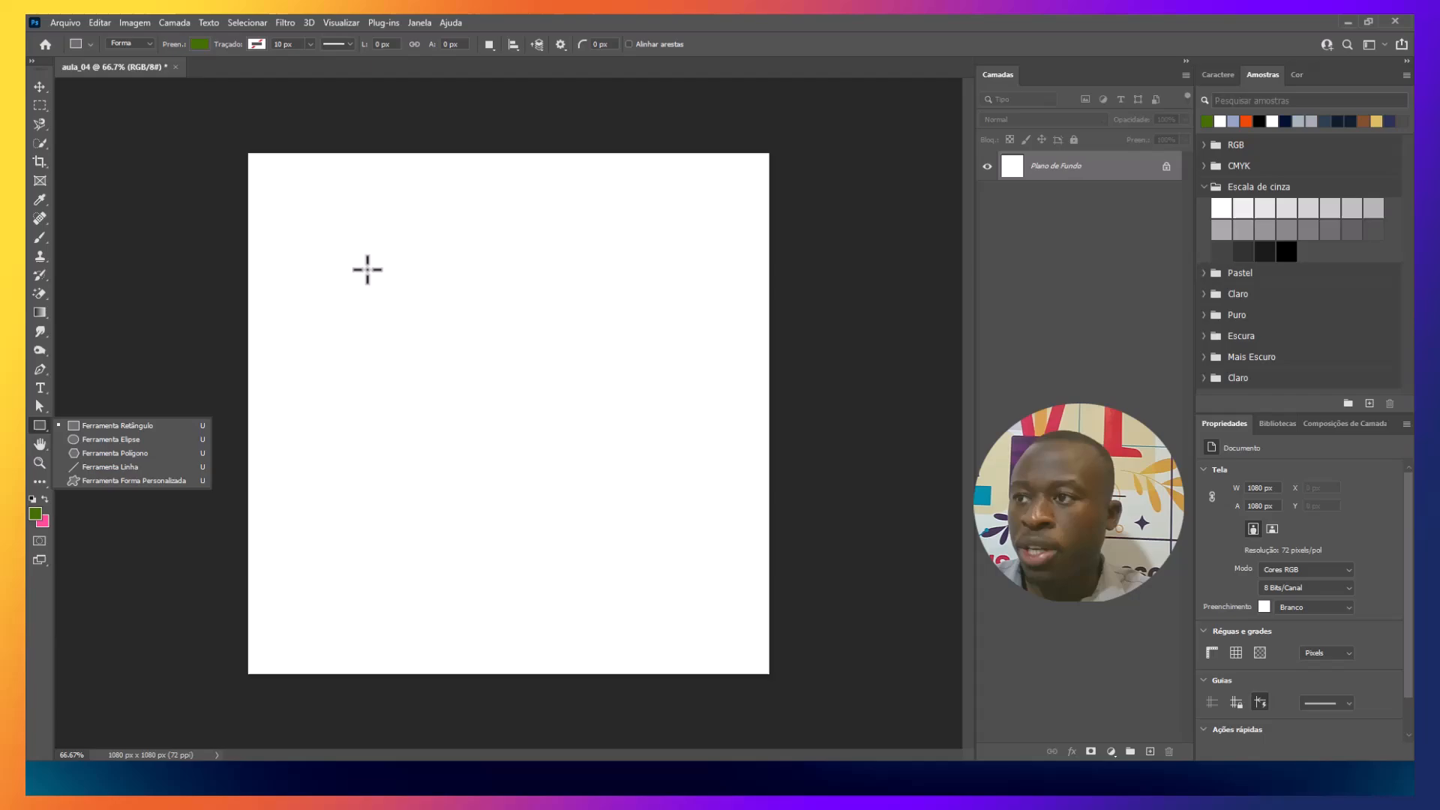
{"action": "left_click", "coordinate": [118, 431]}
{"action": "left_click_drag", "start_coordinate": [423, 268], "coordinate": [599, 502]}
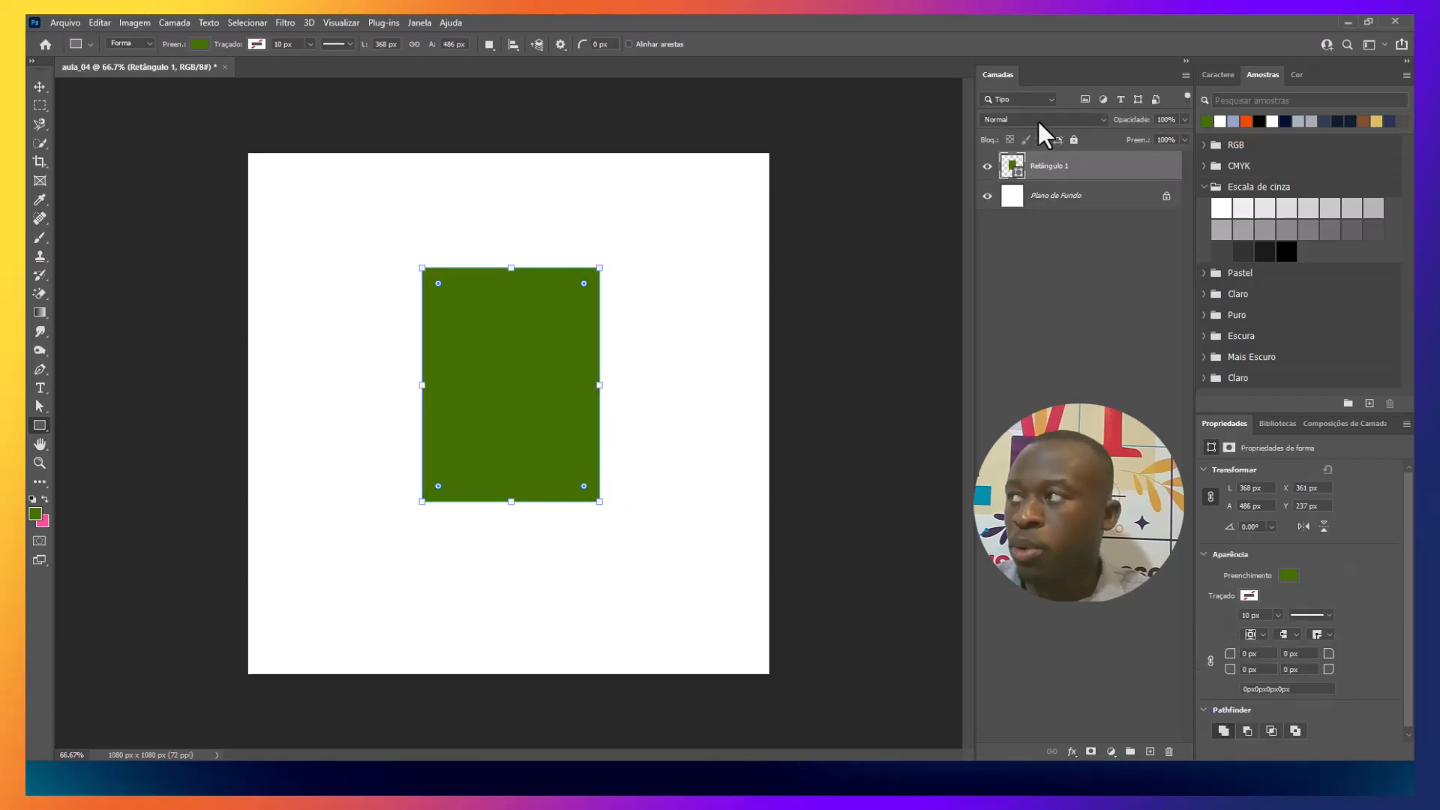
- Try a white fill on the rectangle
{"action": "left_click", "coordinate": [1219, 120]}
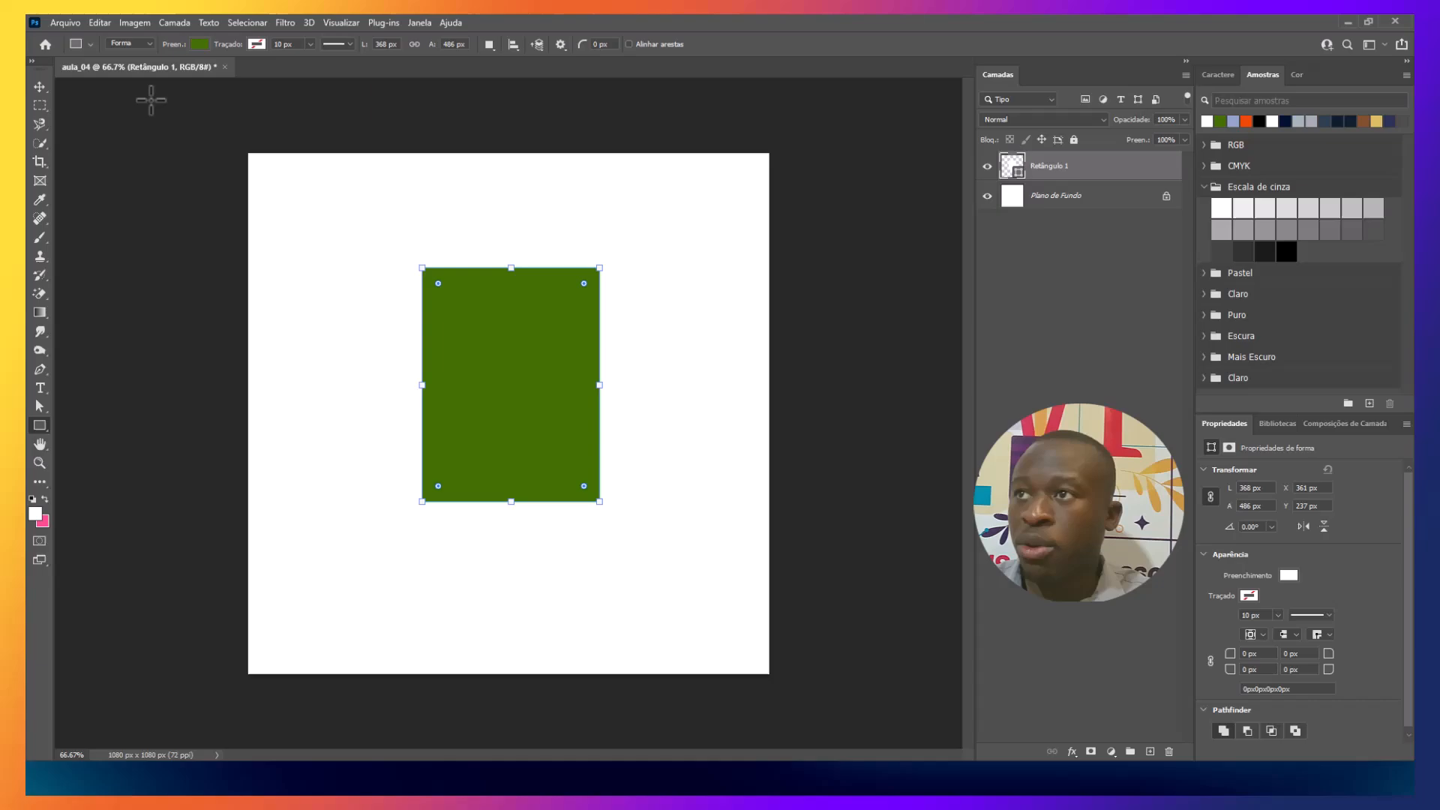
{"action": "left_click", "coordinate": [34, 87]}
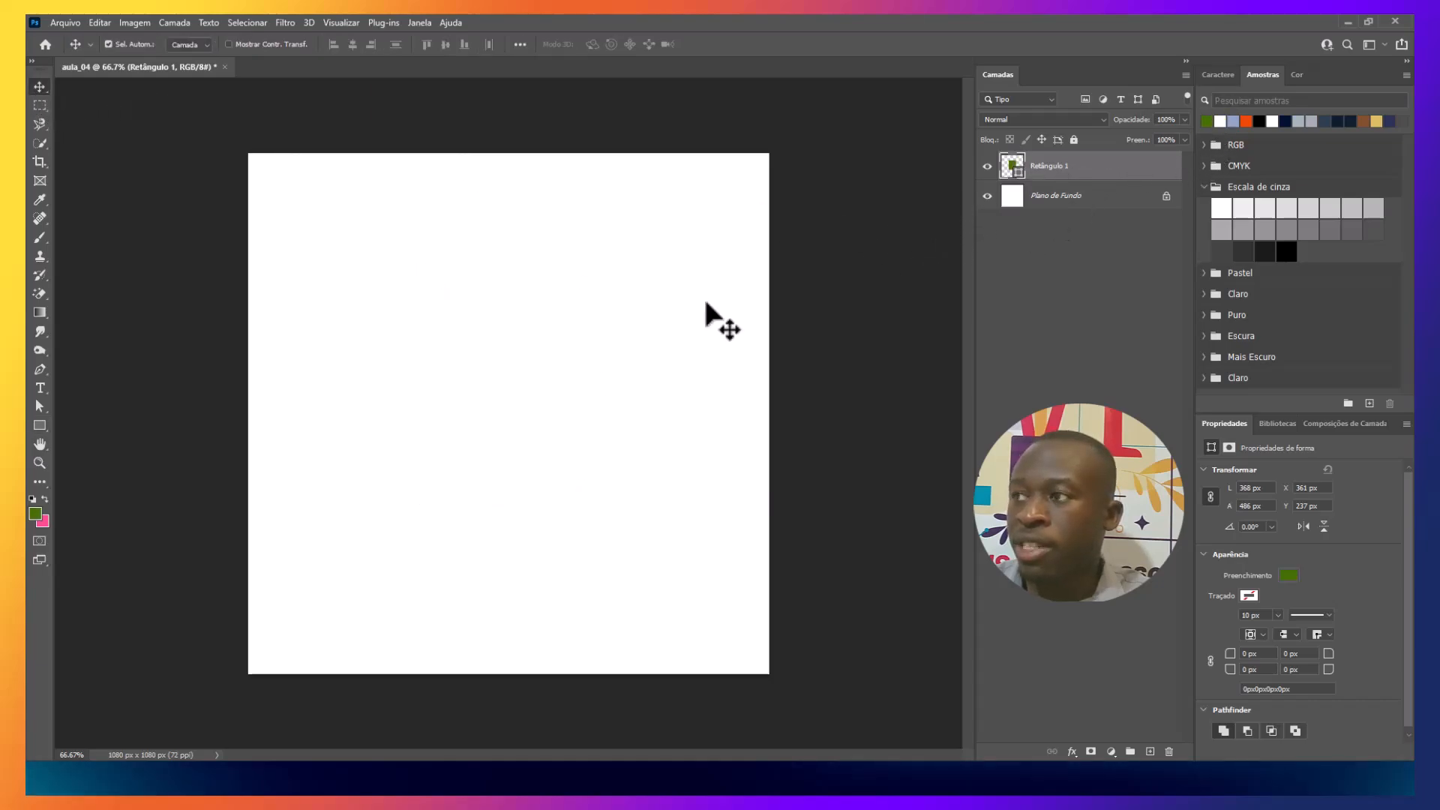
- Round the rectangle's bottom-left corner to 200 px and shift the shape to about X 336 px, Y 252 px
{"action": "mouse_move", "coordinate": [475, 388]}
{"action": "left_mouse_down"}
{"action": "mouse_move", "coordinate": [434, 389]}
{"action": "mouse_move", "coordinate": [488, 385]}
{"action": "left_mouse_up"}
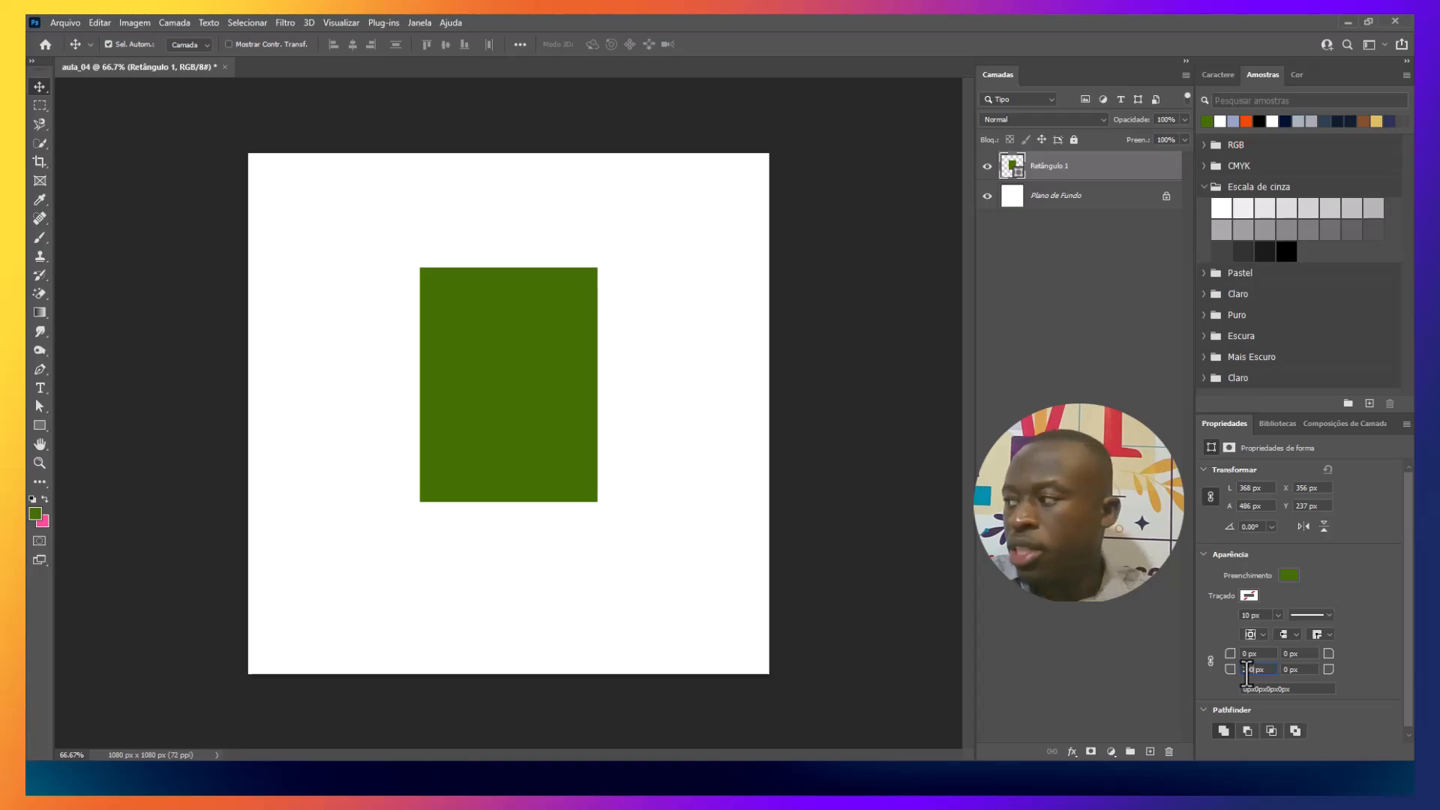
{"action": "type", "text": "200"}
{"action": "key", "text": "Return"}
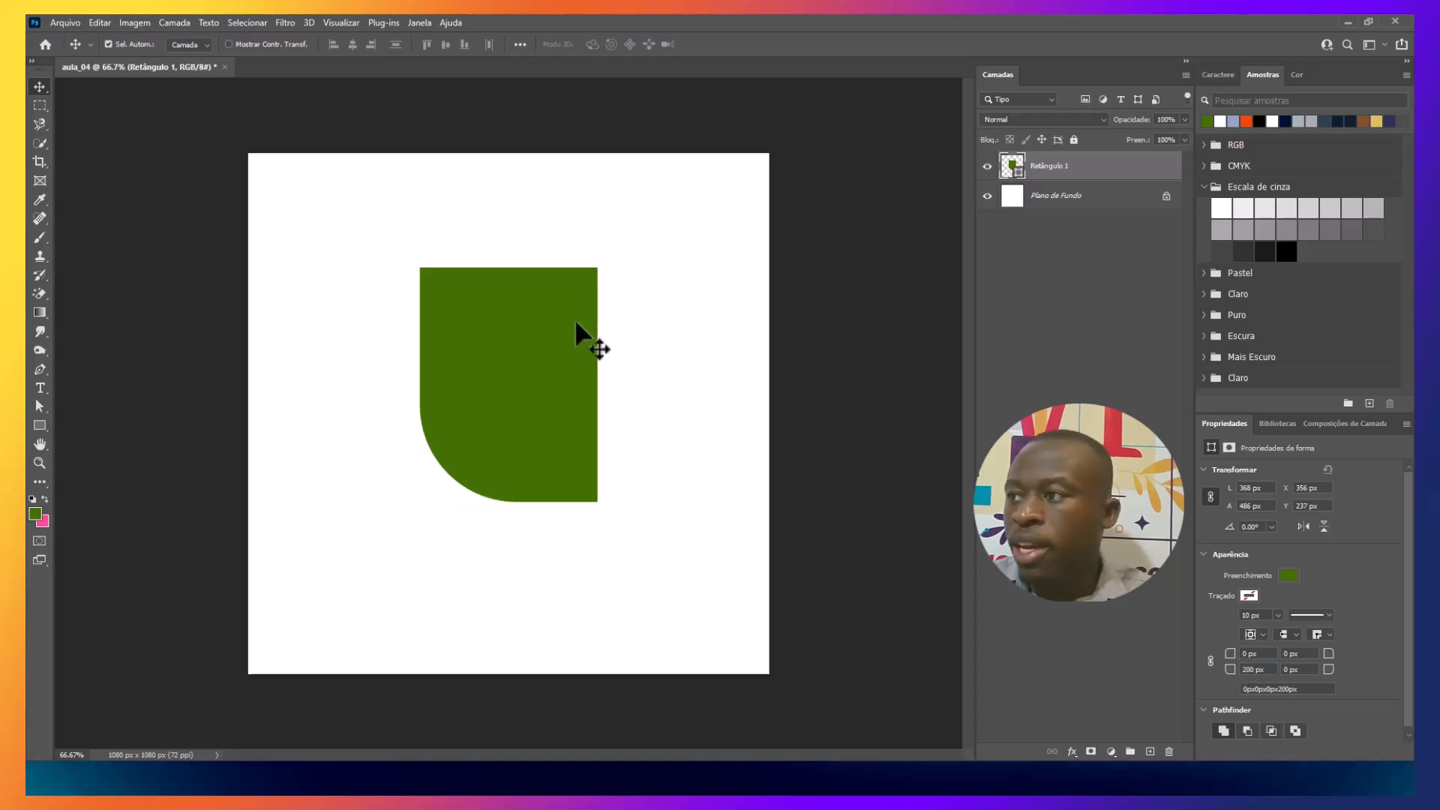
{"action": "mouse_move", "coordinate": [497, 408]}
{"action": "left_mouse_down"}
{"action": "mouse_move", "coordinate": [476, 405]}
{"action": "mouse_move", "coordinate": [488, 409]}
{"action": "left_mouse_up"}
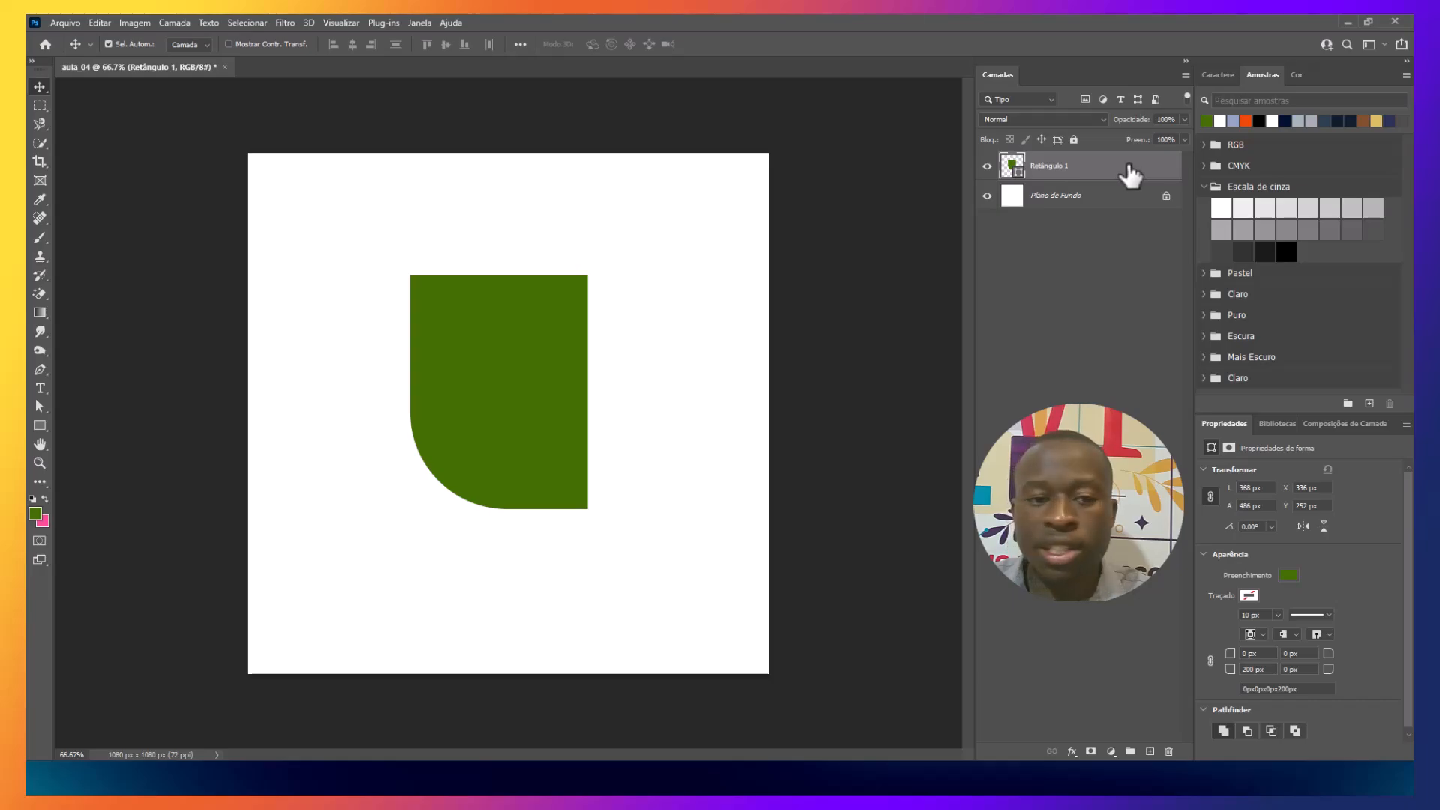
- Add a drop shadow (Sombra Projetada) layer style to the green shape and show its settings
{"action": "left_click", "coordinate": [1071, 751]}
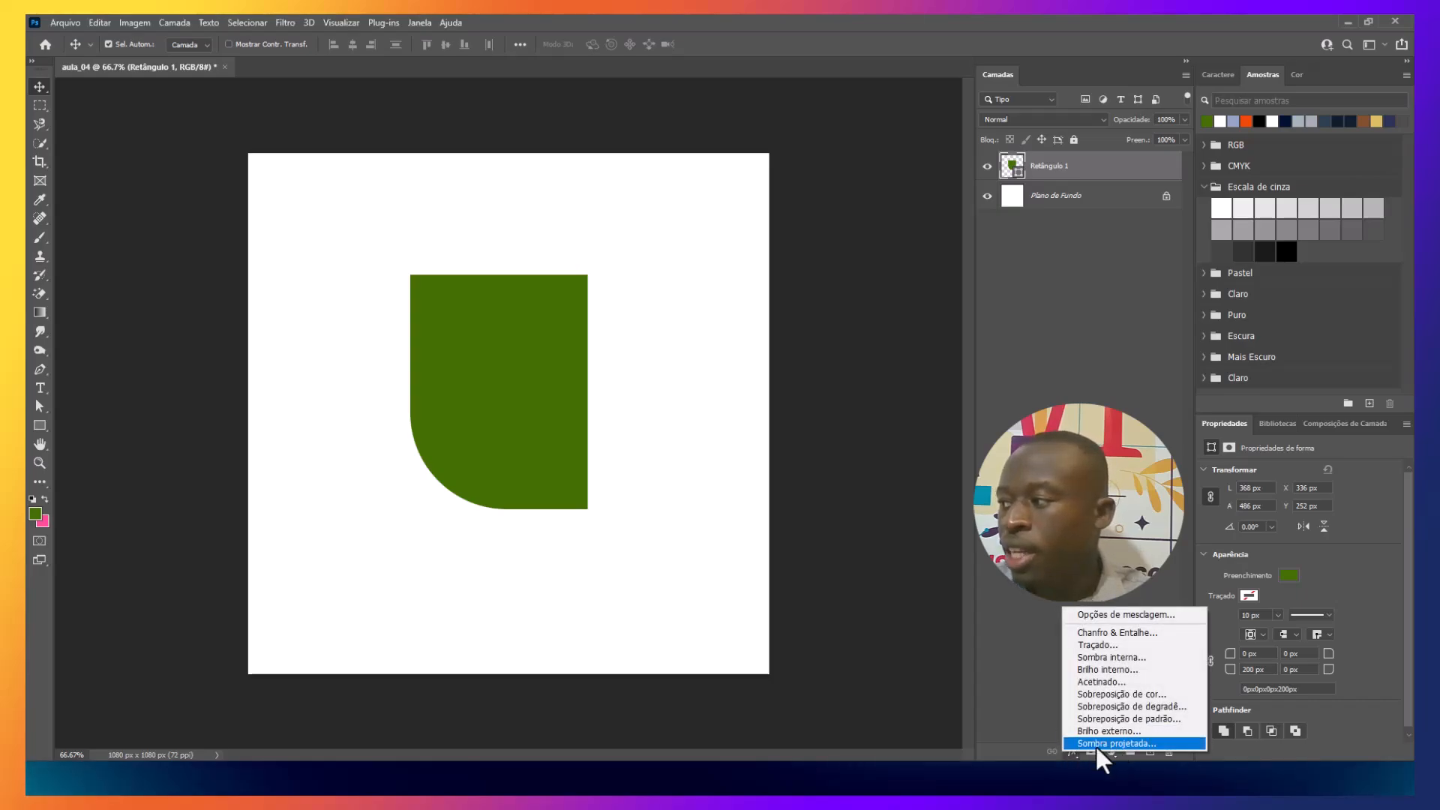
{"action": "left_click", "coordinate": [1080, 293]}
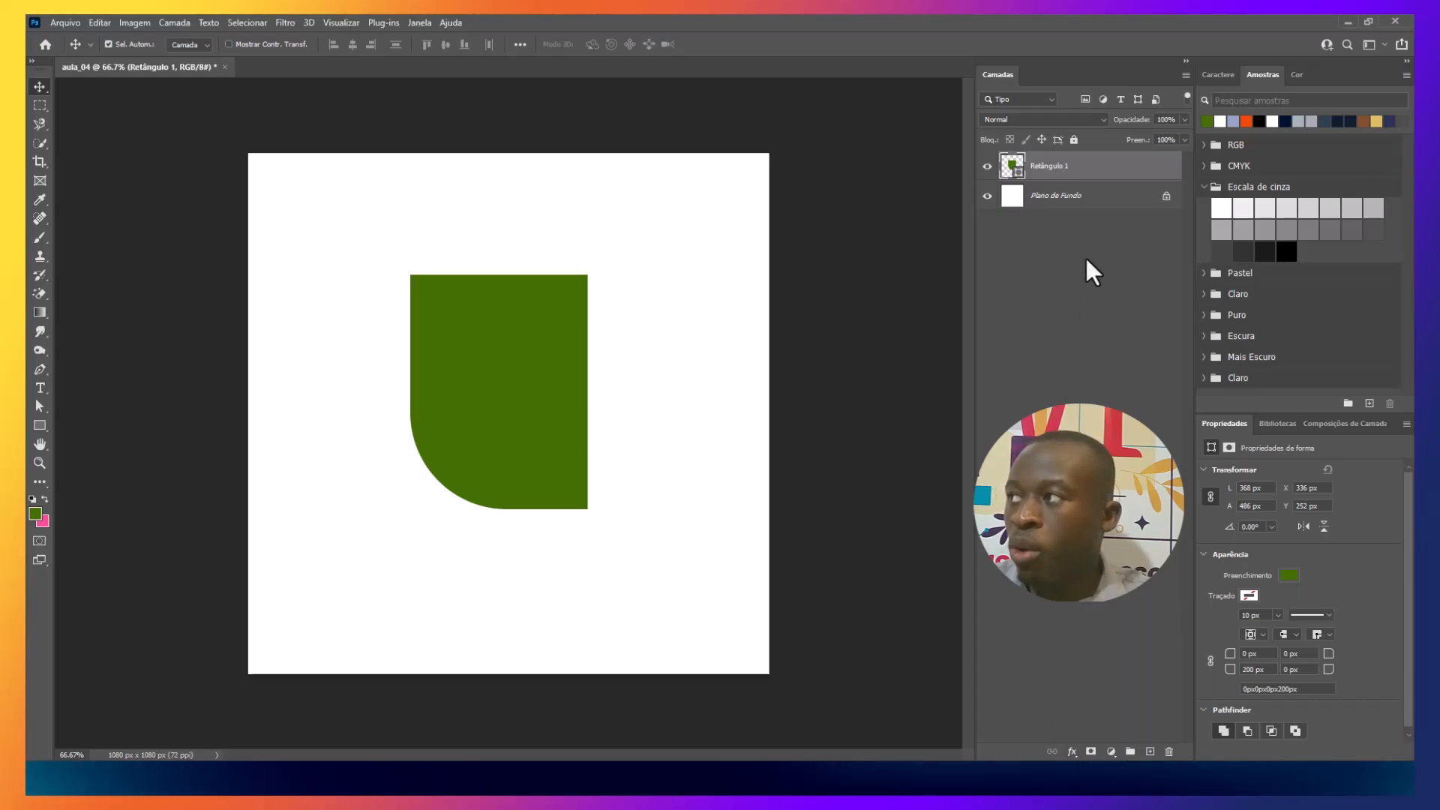
{"action": "double_click", "coordinate": [1135, 162]}
{"action": "left_click_drag", "start_coordinate": [1019, 226], "coordinate": [919, 228]}
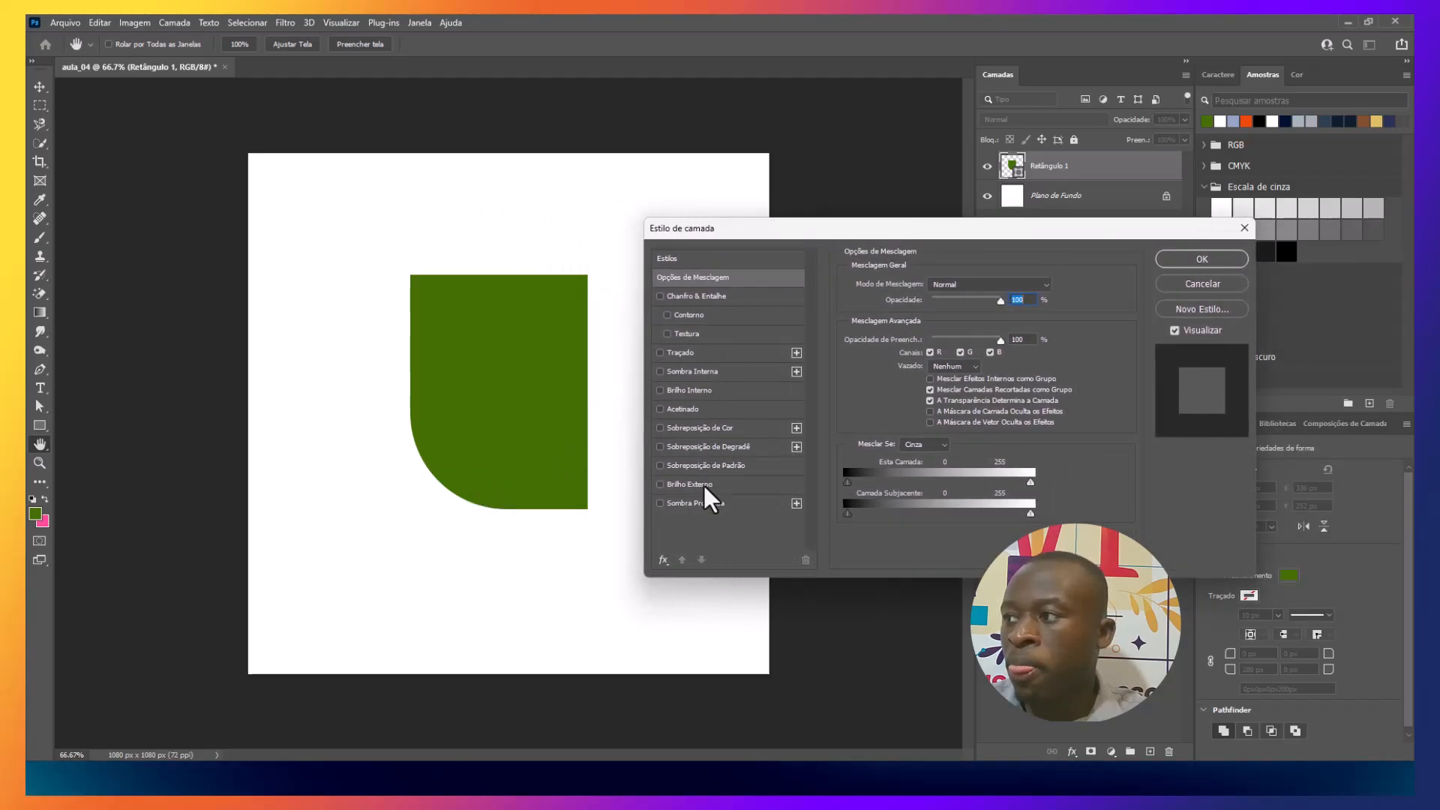
{"action": "left_click", "coordinate": [660, 502]}
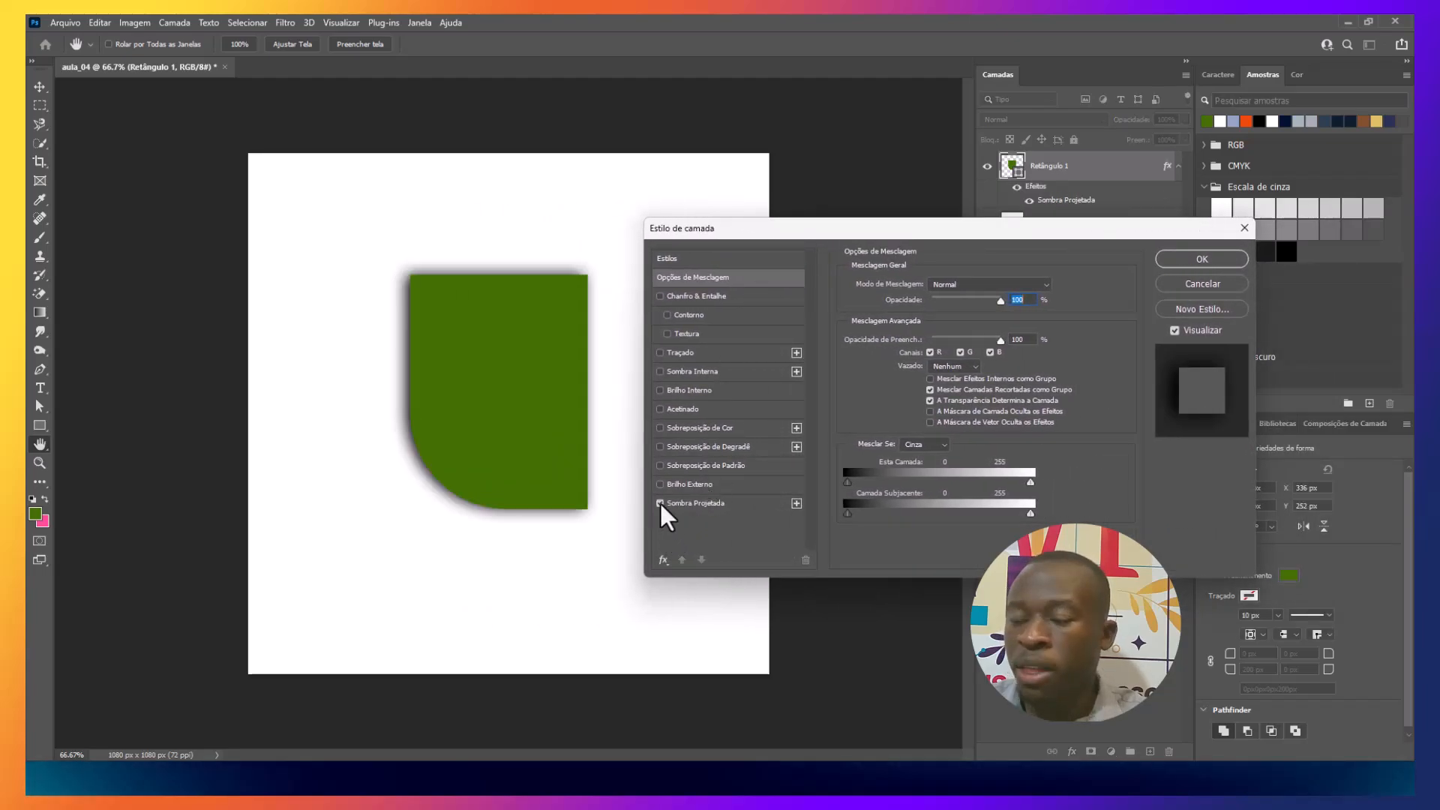
{"action": "left_click", "coordinate": [698, 500]}
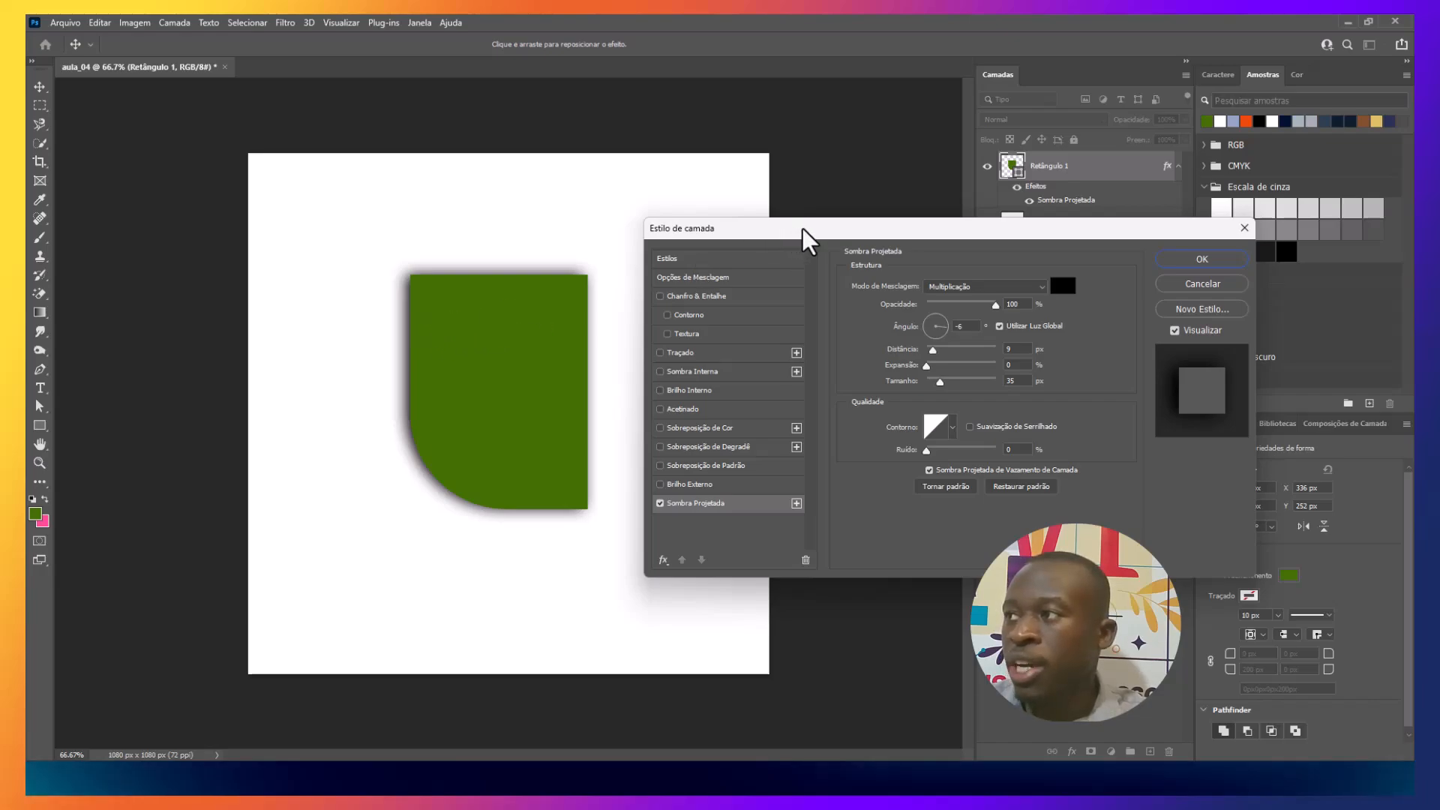
- Set the drop shadow's opacity to 89%, keeping the Layer Style dialog clear of the shape
{"action": "left_click_drag", "start_coordinate": [801, 231], "coordinate": [731, 214]}
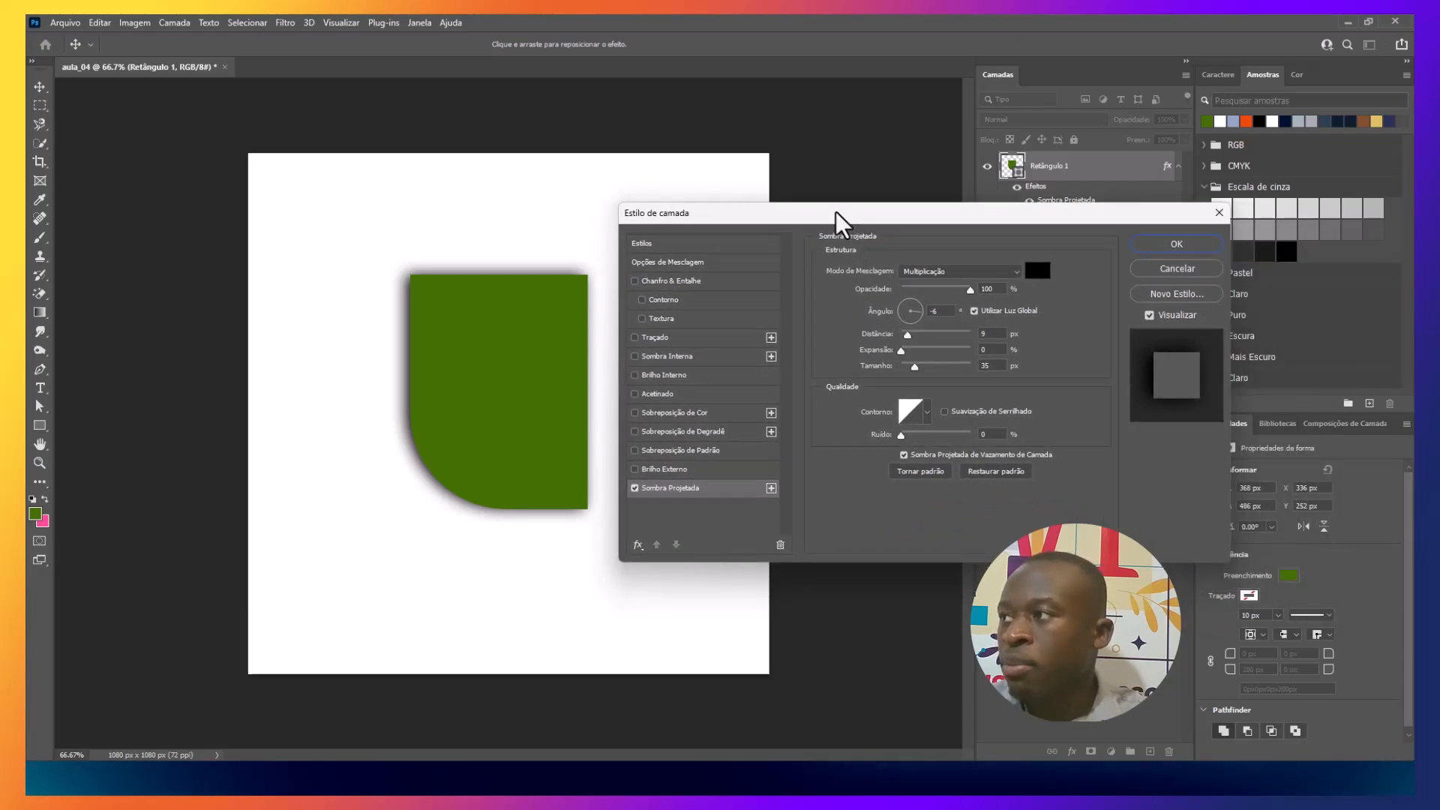
{"action": "mouse_move", "coordinate": [837, 212]}
{"action": "left_mouse_down"}
{"action": "mouse_move", "coordinate": [789, 201]}
{"action": "mouse_move", "coordinate": [843, 220]}
{"action": "left_mouse_up"}
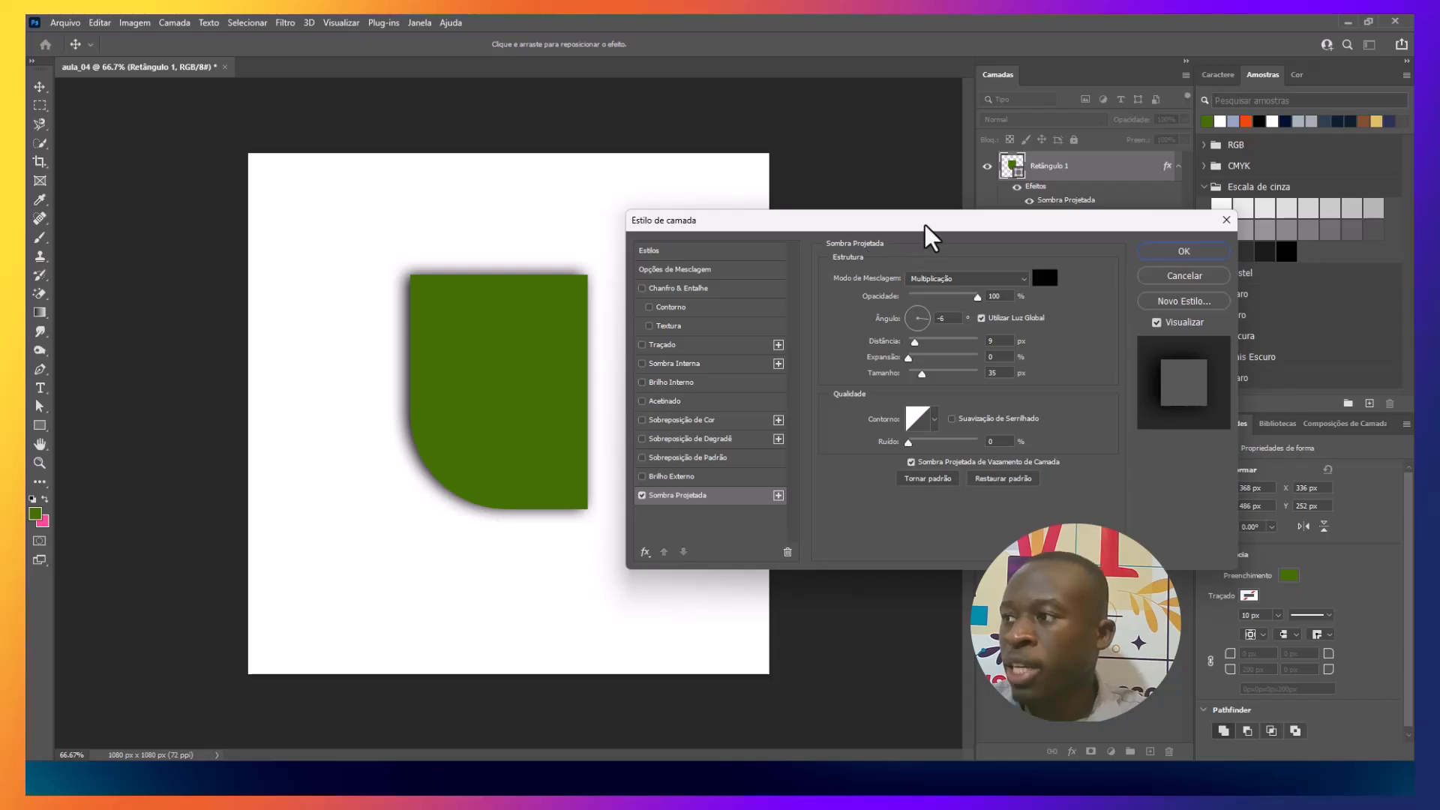
{"action": "left_click_drag", "start_coordinate": [930, 237], "coordinate": [898, 230]}
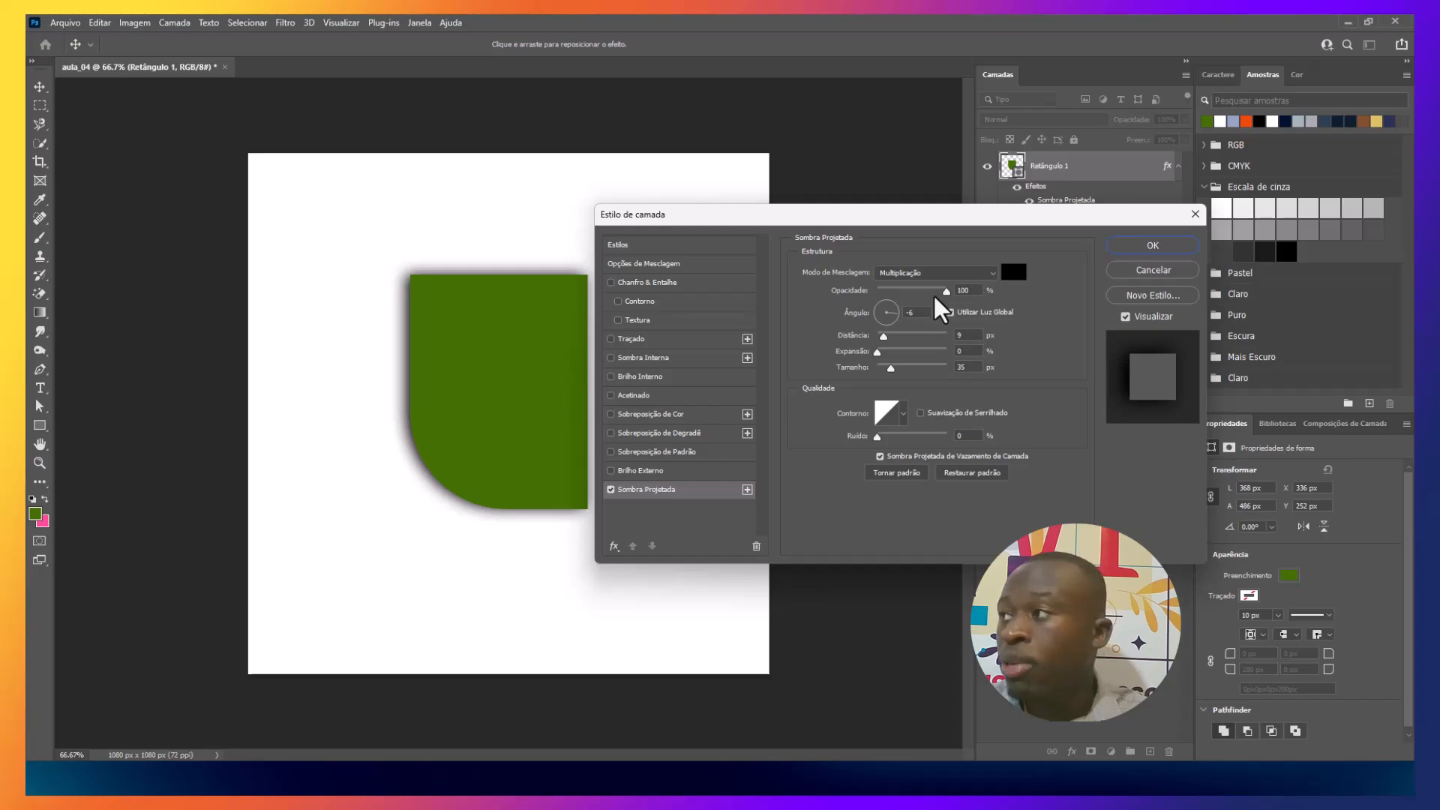
{"action": "left_click_drag", "start_coordinate": [946, 293], "coordinate": [859, 302]}
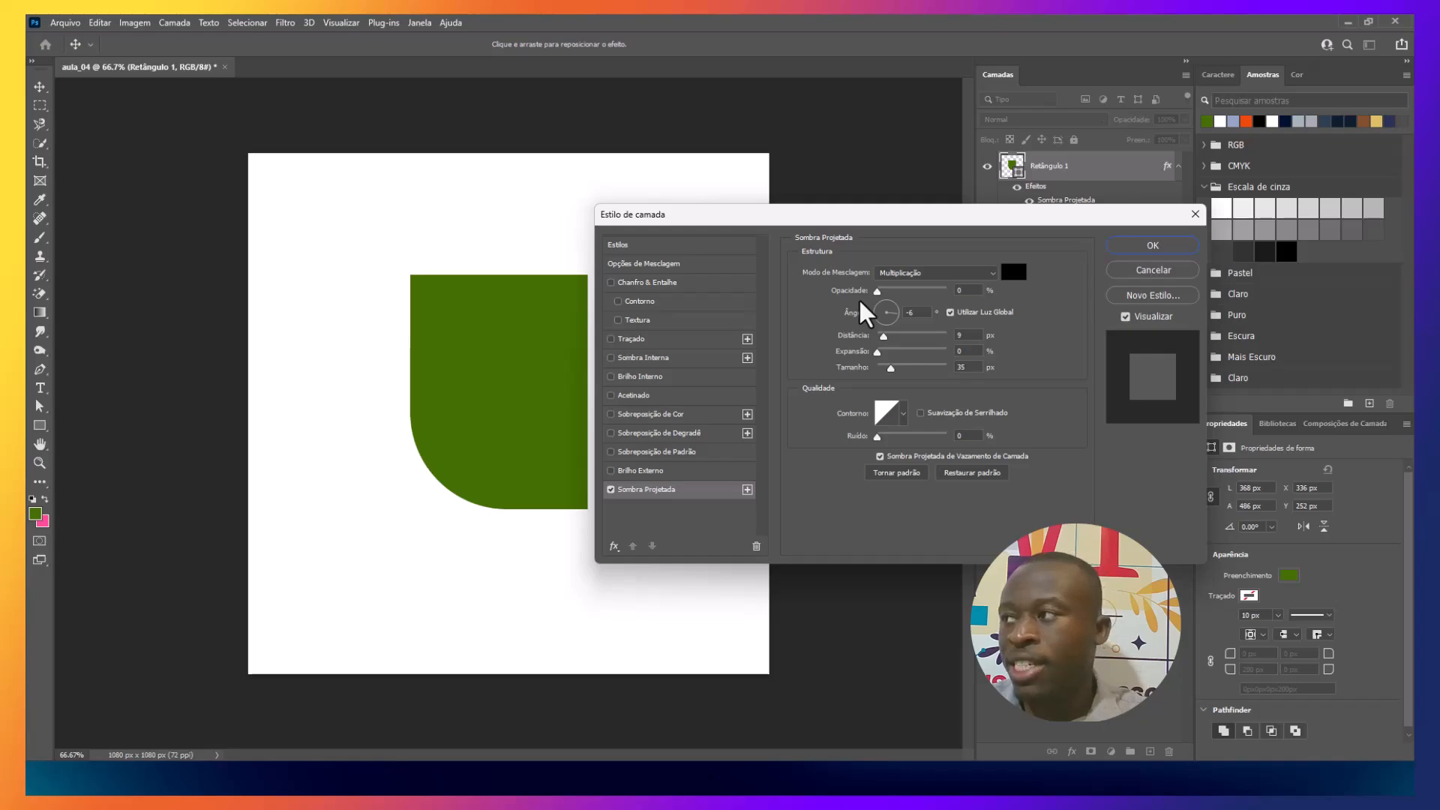
{"action": "left_click_drag", "start_coordinate": [860, 301], "coordinate": [939, 304]}
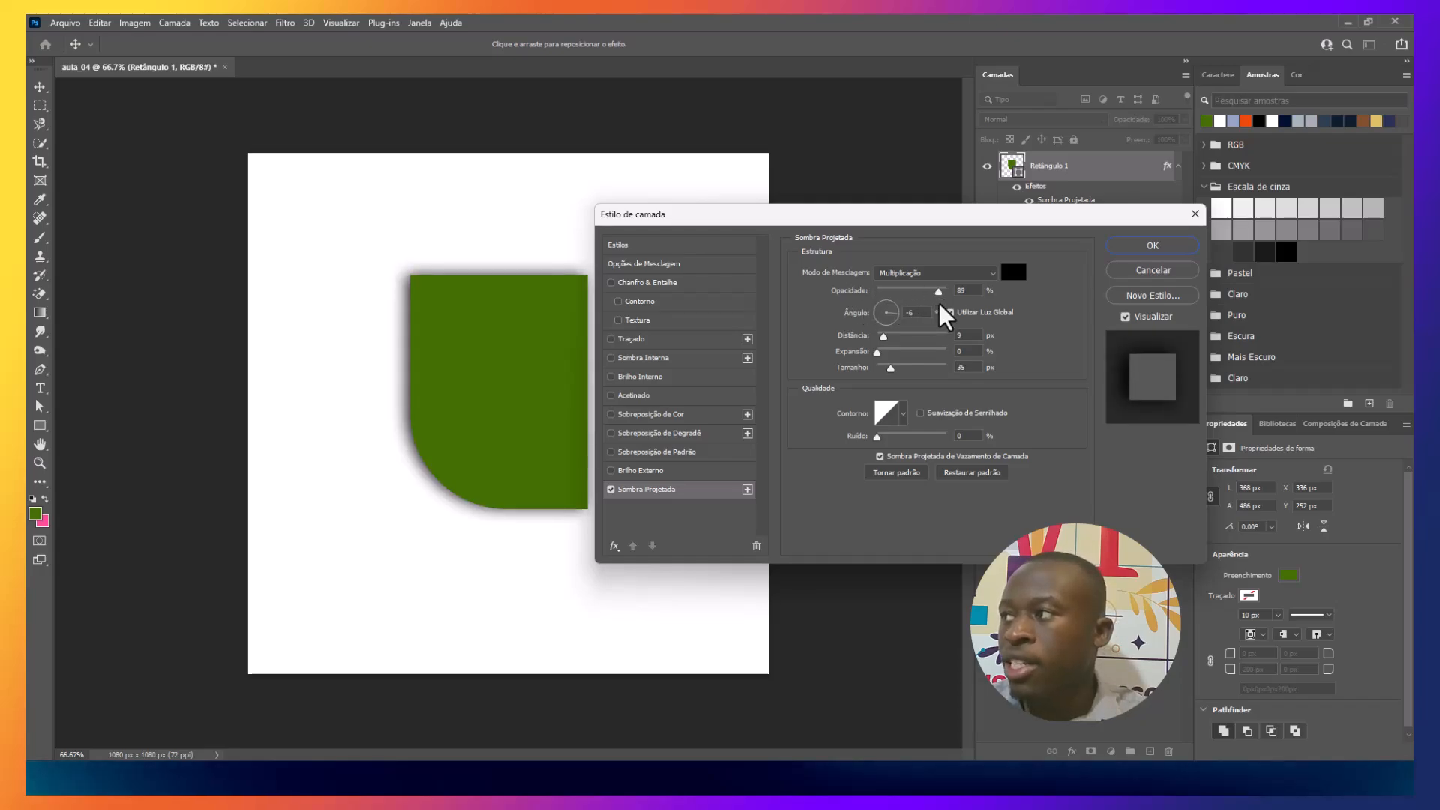
- Set the drop shadow's colour to pure black, 000000
{"action": "left_click", "coordinate": [1014, 272]}
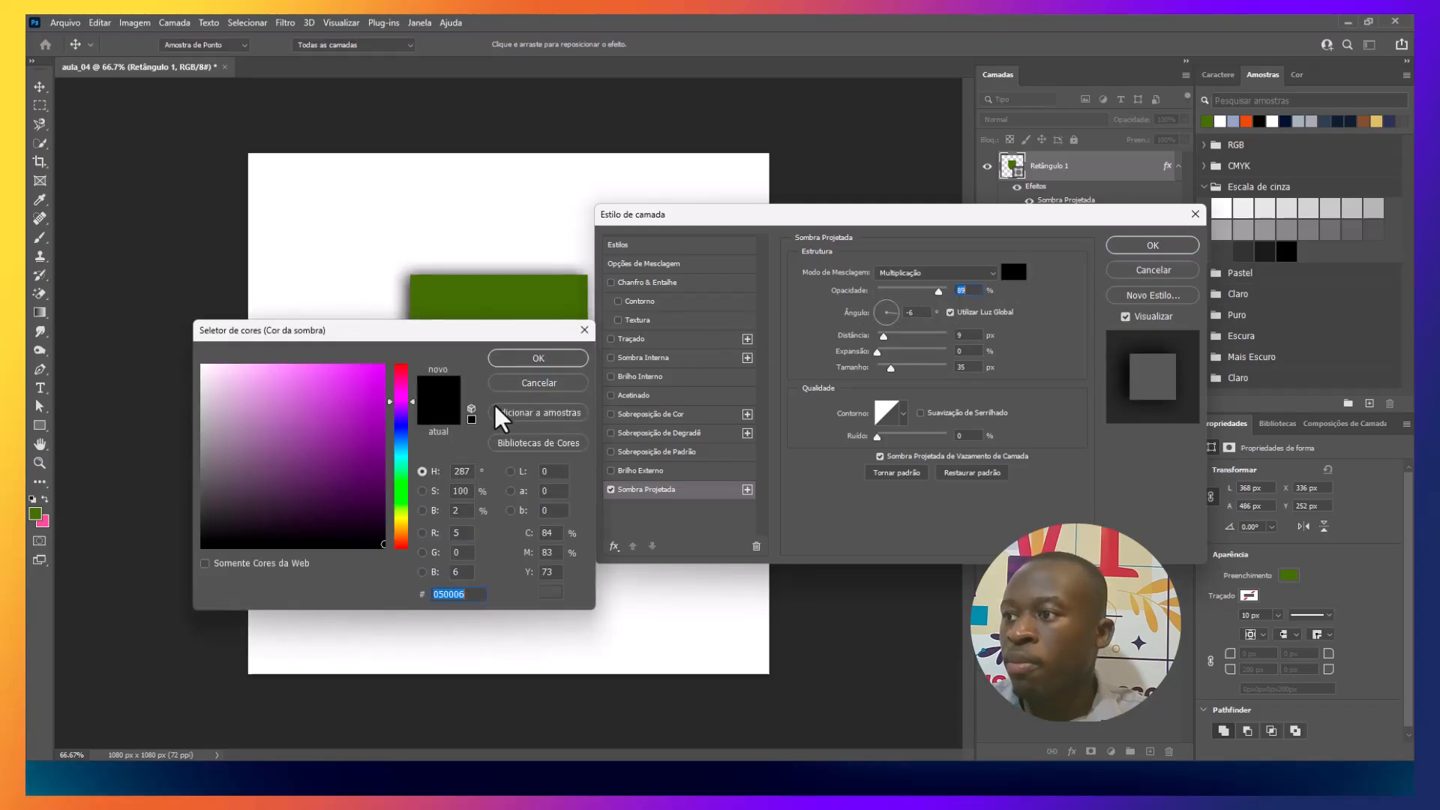
{"action": "left_click_drag", "start_coordinate": [469, 330], "coordinate": [617, 329]}
{"action": "left_click", "coordinate": [498, 531]}
{"action": "left_click", "coordinate": [508, 533]}
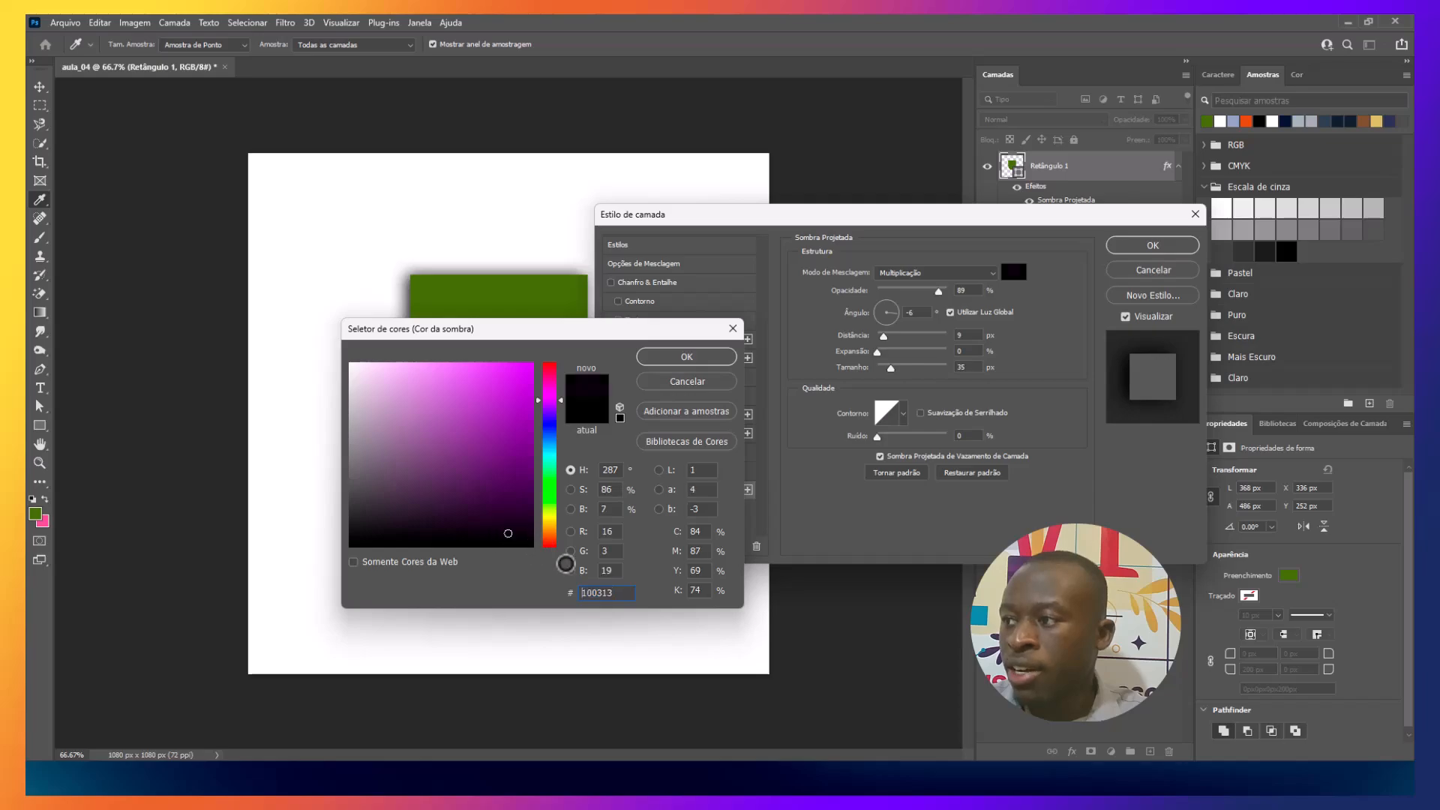
{"action": "type", "text": "000000"}
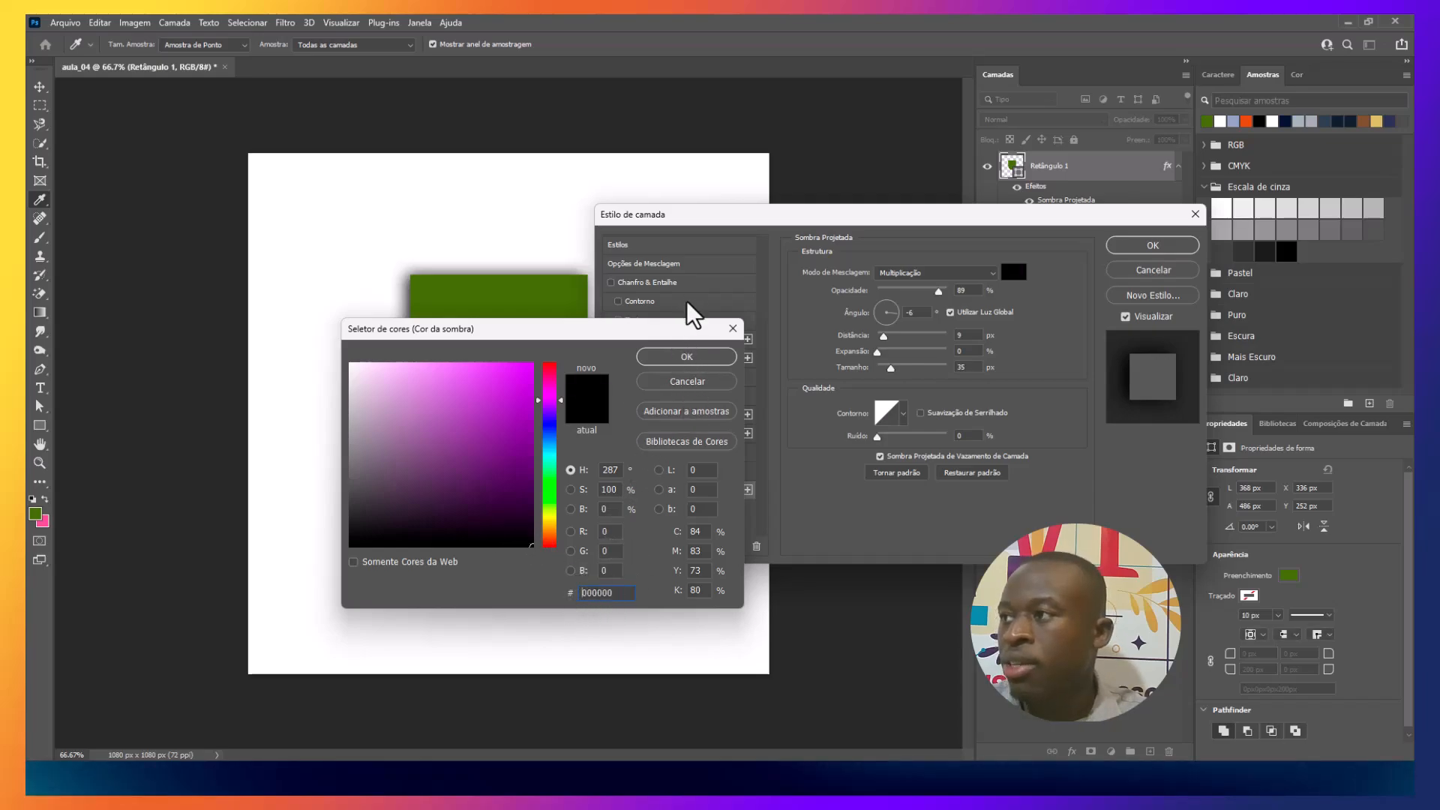
{"action": "left_click", "coordinate": [686, 357]}
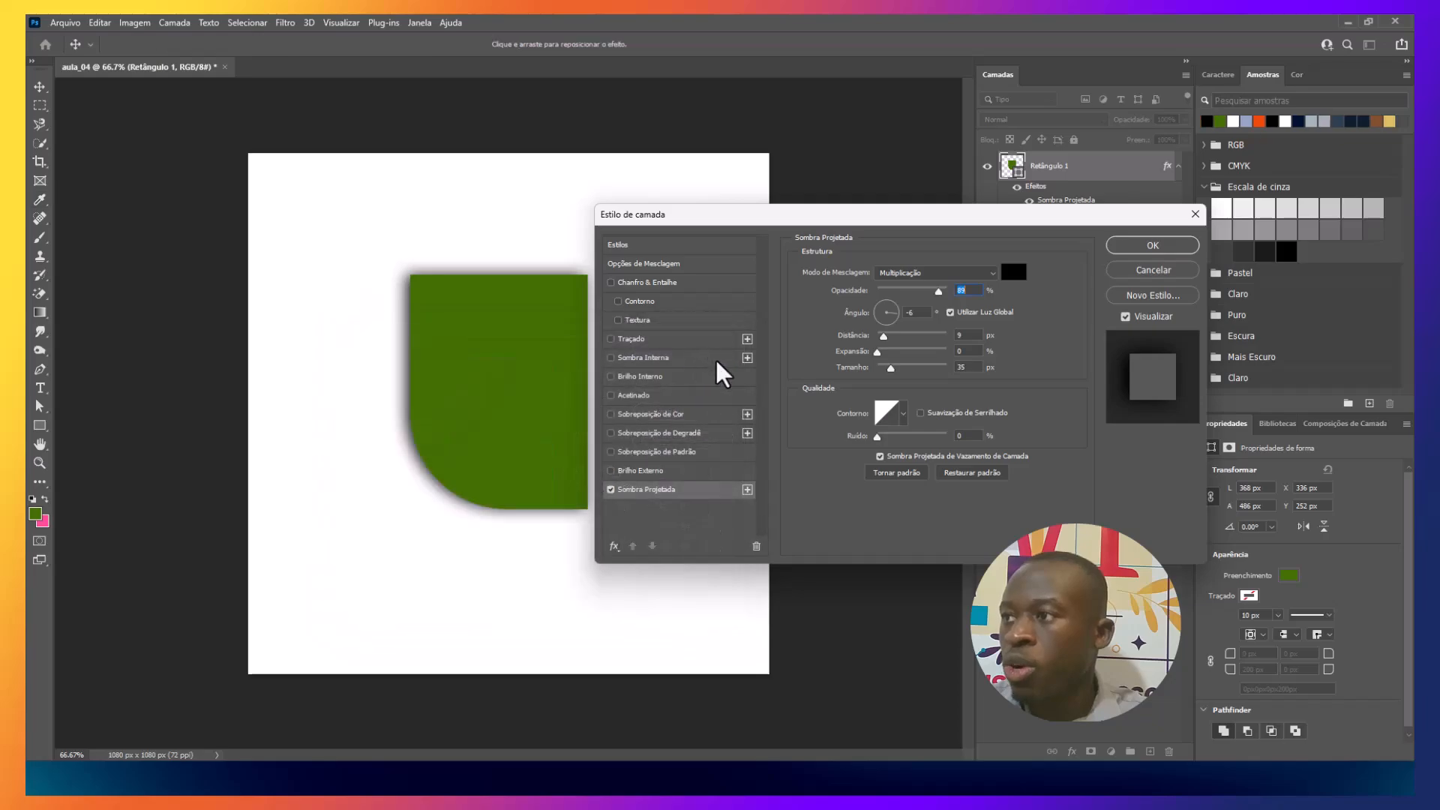
- Try a hard-edged shadow with size 0 px, pulled out to the shape's left at -2° and 333 px distance
{"action": "left_click_drag", "start_coordinate": [781, 219], "coordinate": [886, 234]}
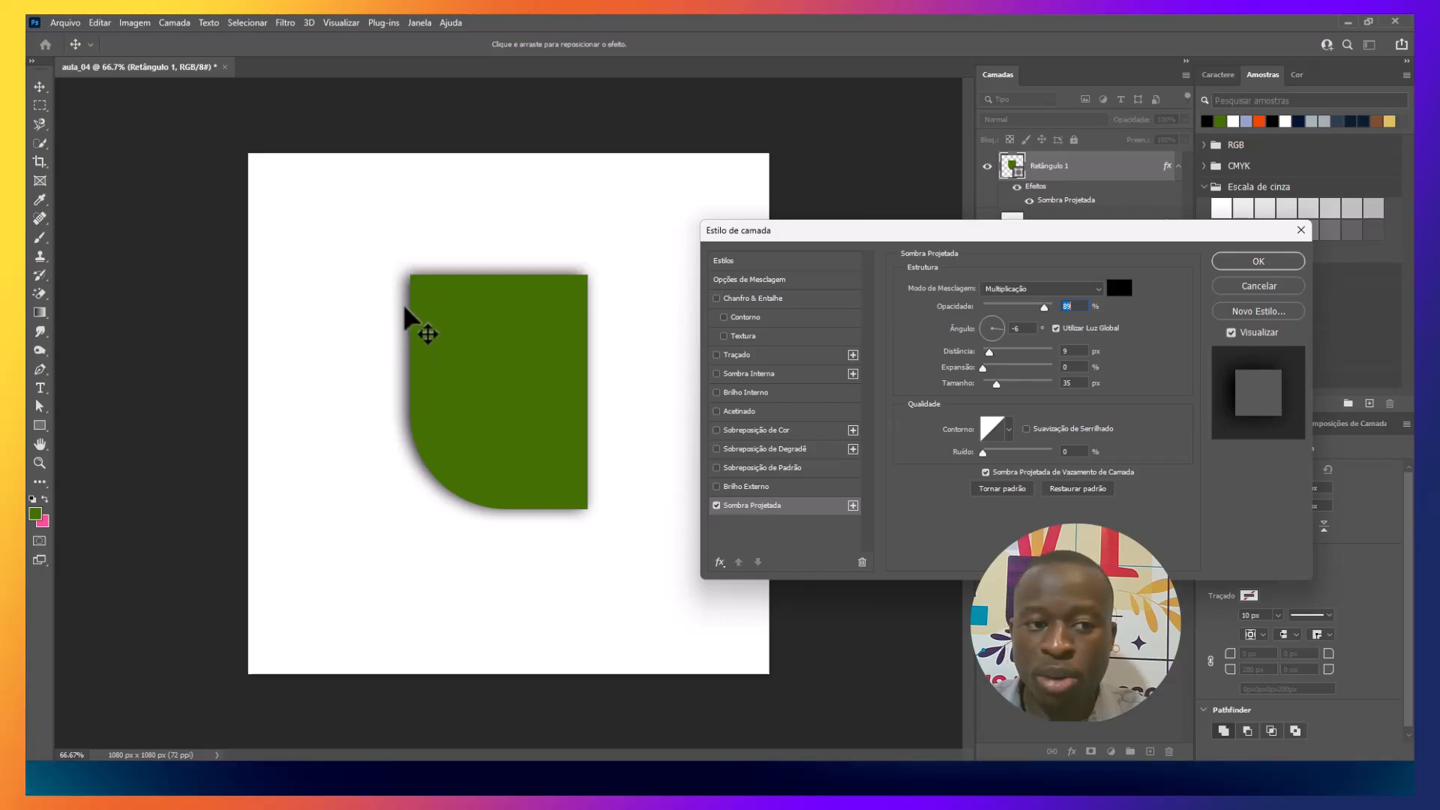
{"action": "key", "text": "ctrl+plus"}
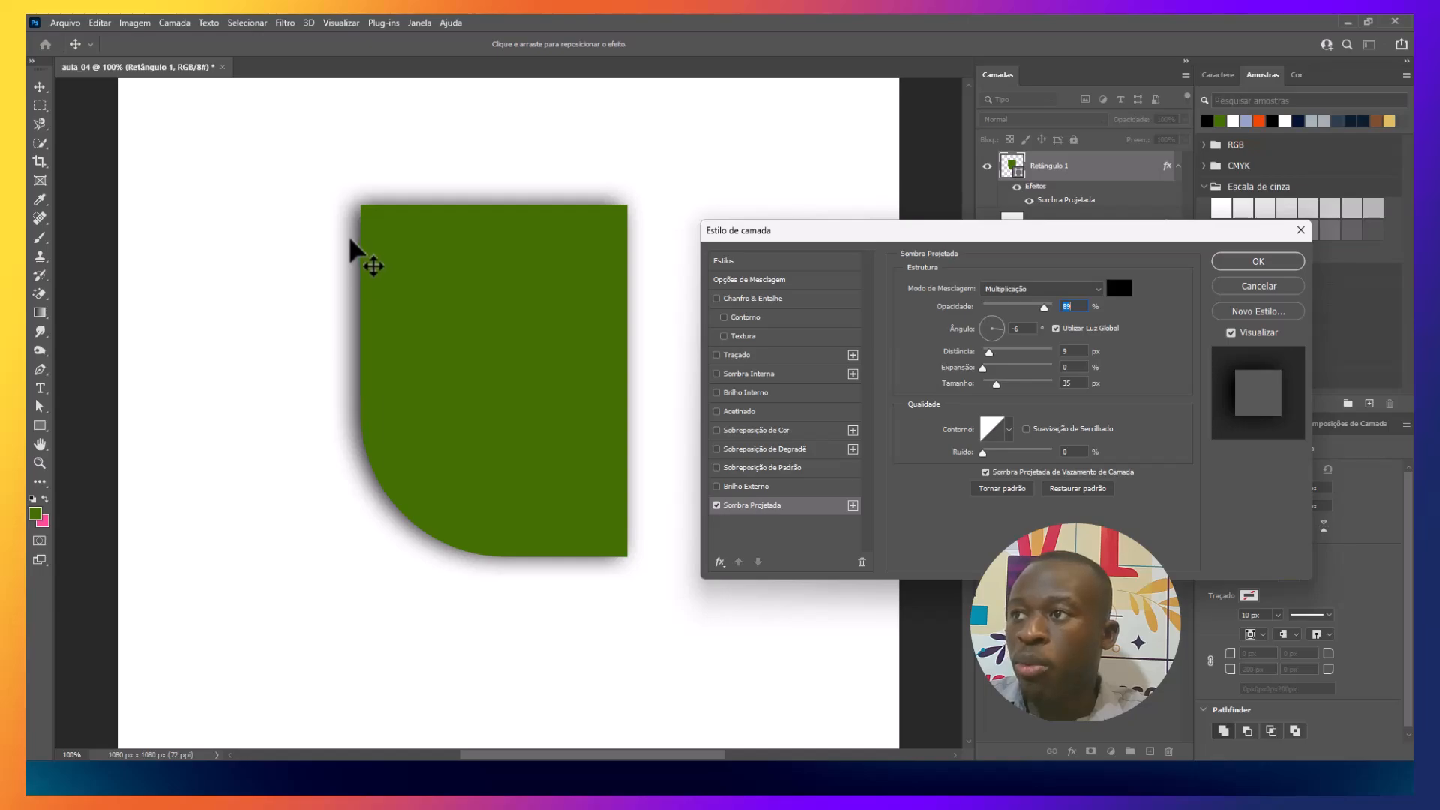
{"action": "left_click_drag", "start_coordinate": [353, 250], "coordinate": [152, 618]}
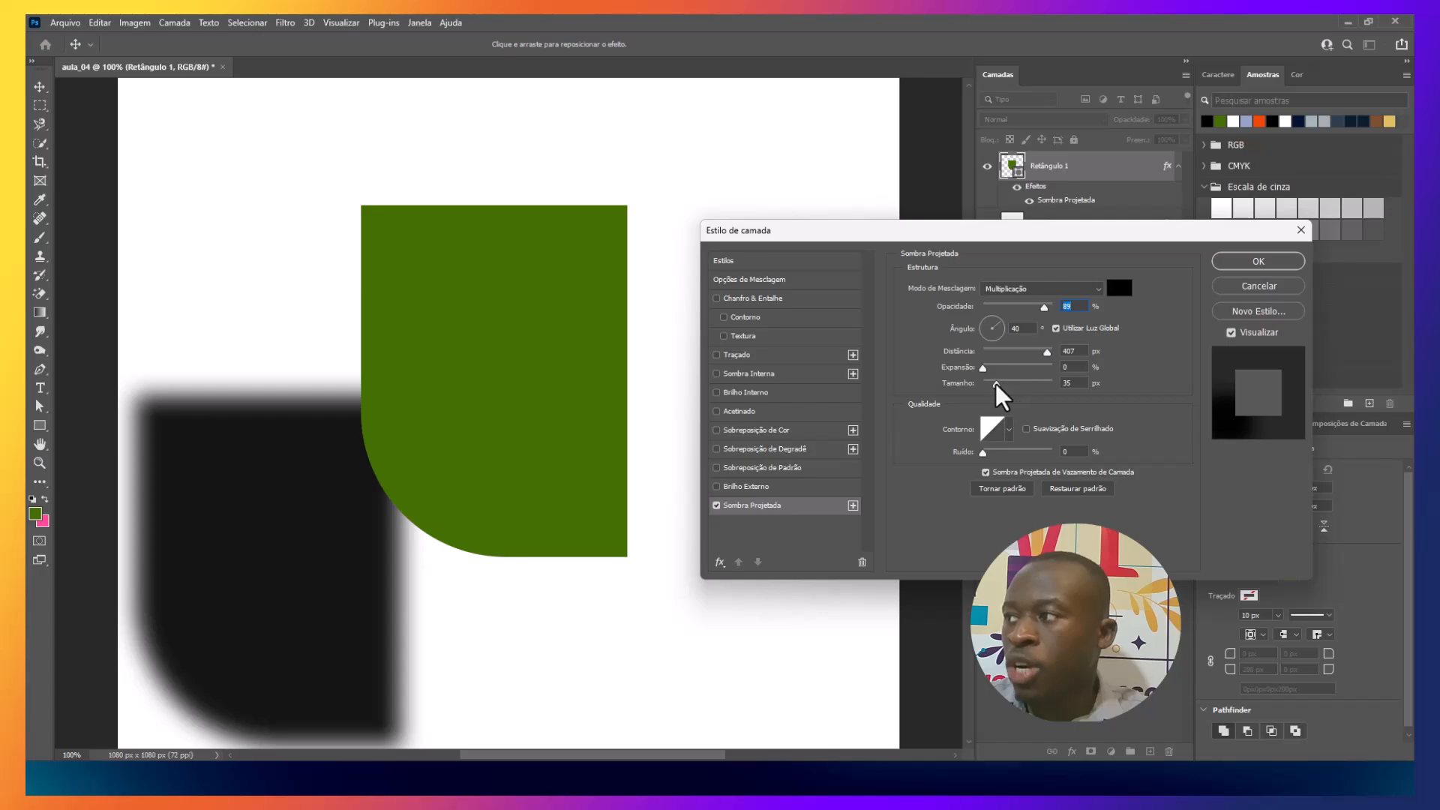
{"action": "left_click_drag", "start_coordinate": [994, 384], "coordinate": [966, 389]}
{"action": "left_click_drag", "start_coordinate": [291, 497], "coordinate": [255, 300]}
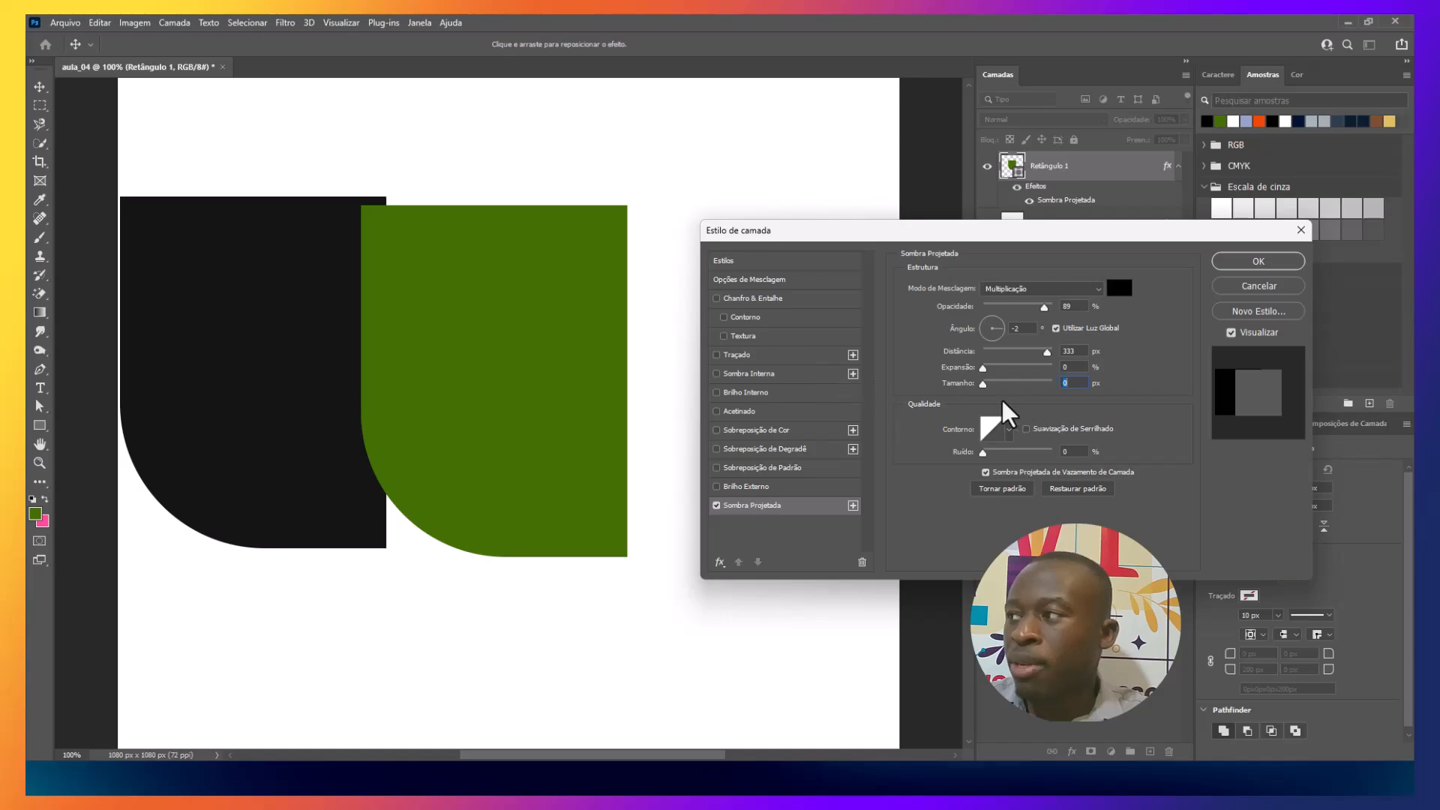
- Try the shadow with size 16 px and spread 74%, offset at 6° and 266 px distance
{"action": "left_click_drag", "start_coordinate": [982, 383], "coordinate": [988, 375]}
{"action": "left_click_drag", "start_coordinate": [1008, 371], "coordinate": [1041, 373]}
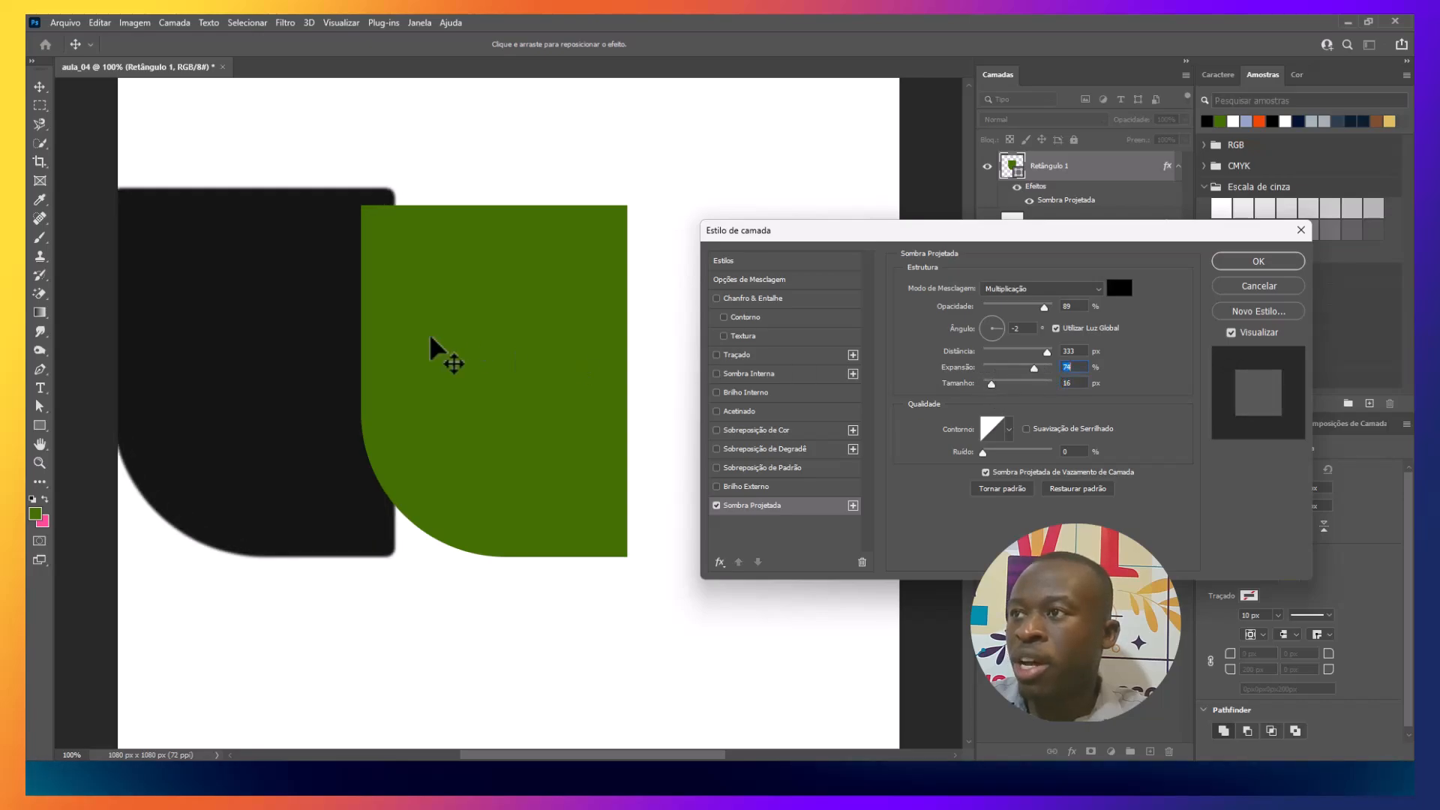
{"action": "left_click_drag", "start_coordinate": [267, 338], "coordinate": [317, 366]}
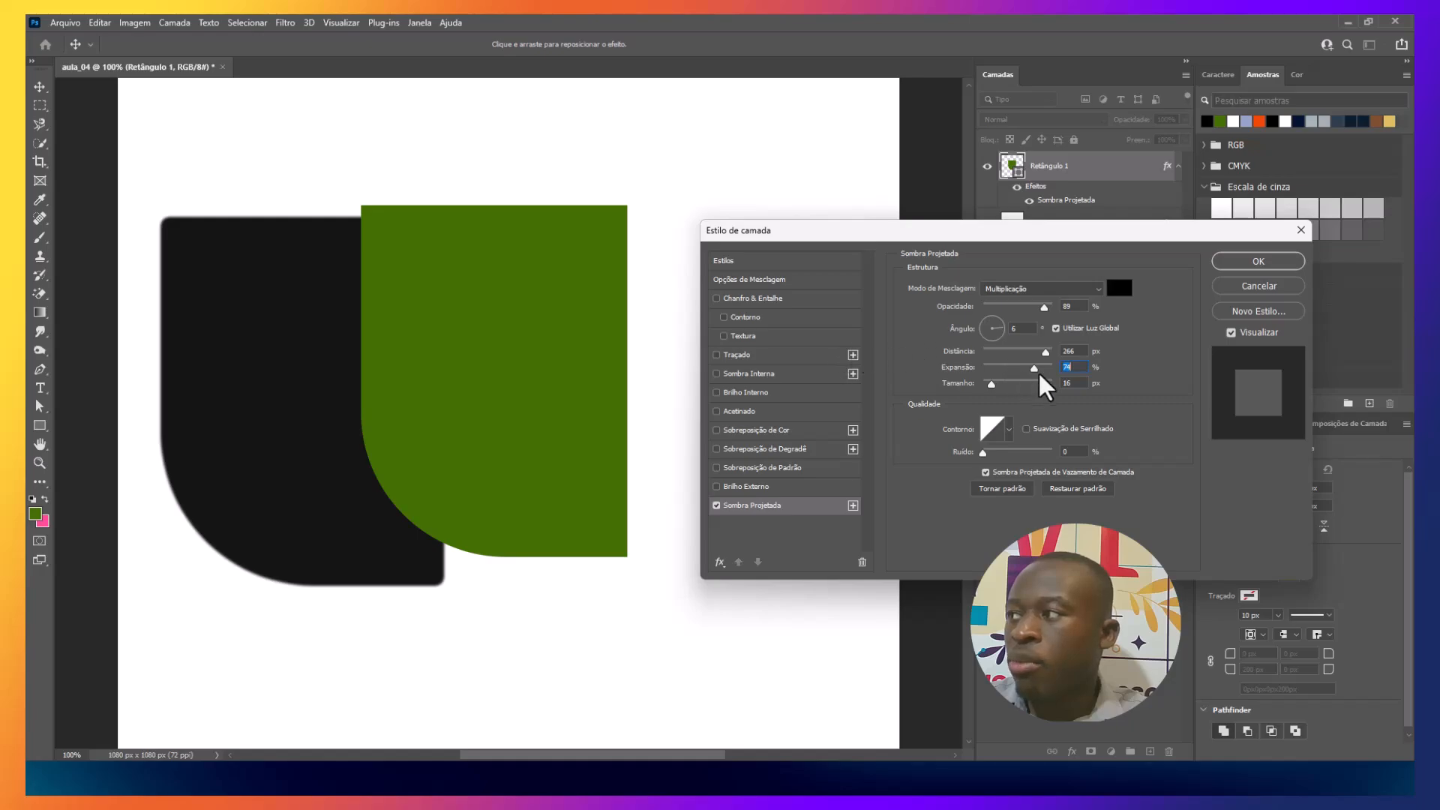
- Set the shadow's size to 29 px and spread to 0%, and bring it close to the shape at 6 px distance
{"action": "mouse_move", "coordinate": [991, 383]}
{"action": "left_mouse_down"}
{"action": "mouse_move", "coordinate": [997, 368]}
{"action": "mouse_move", "coordinate": [971, 369]}
{"action": "mouse_move", "coordinate": [999, 385]}
{"action": "left_mouse_up"}
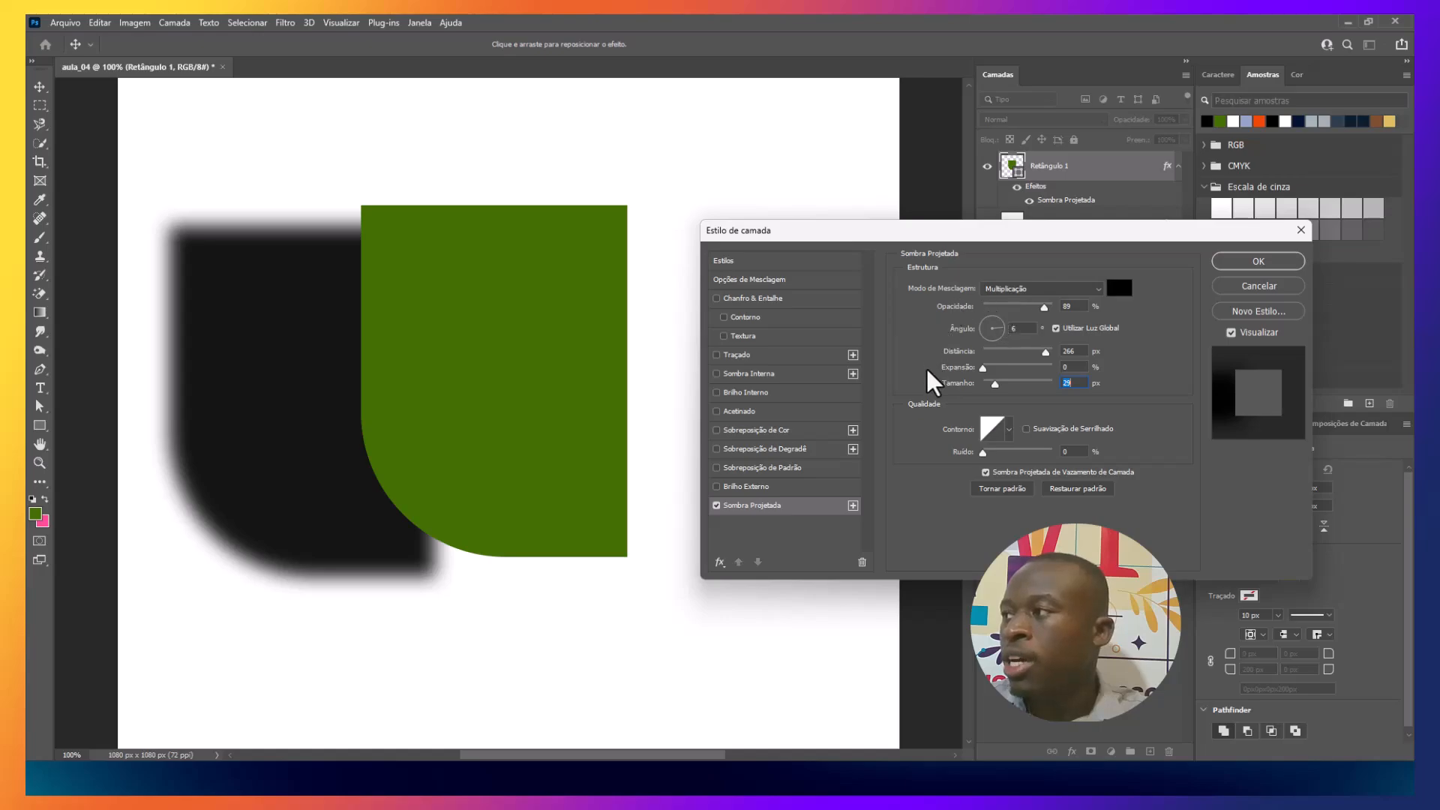
{"action": "left_click_drag", "start_coordinate": [239, 333], "coordinate": [336, 314]}
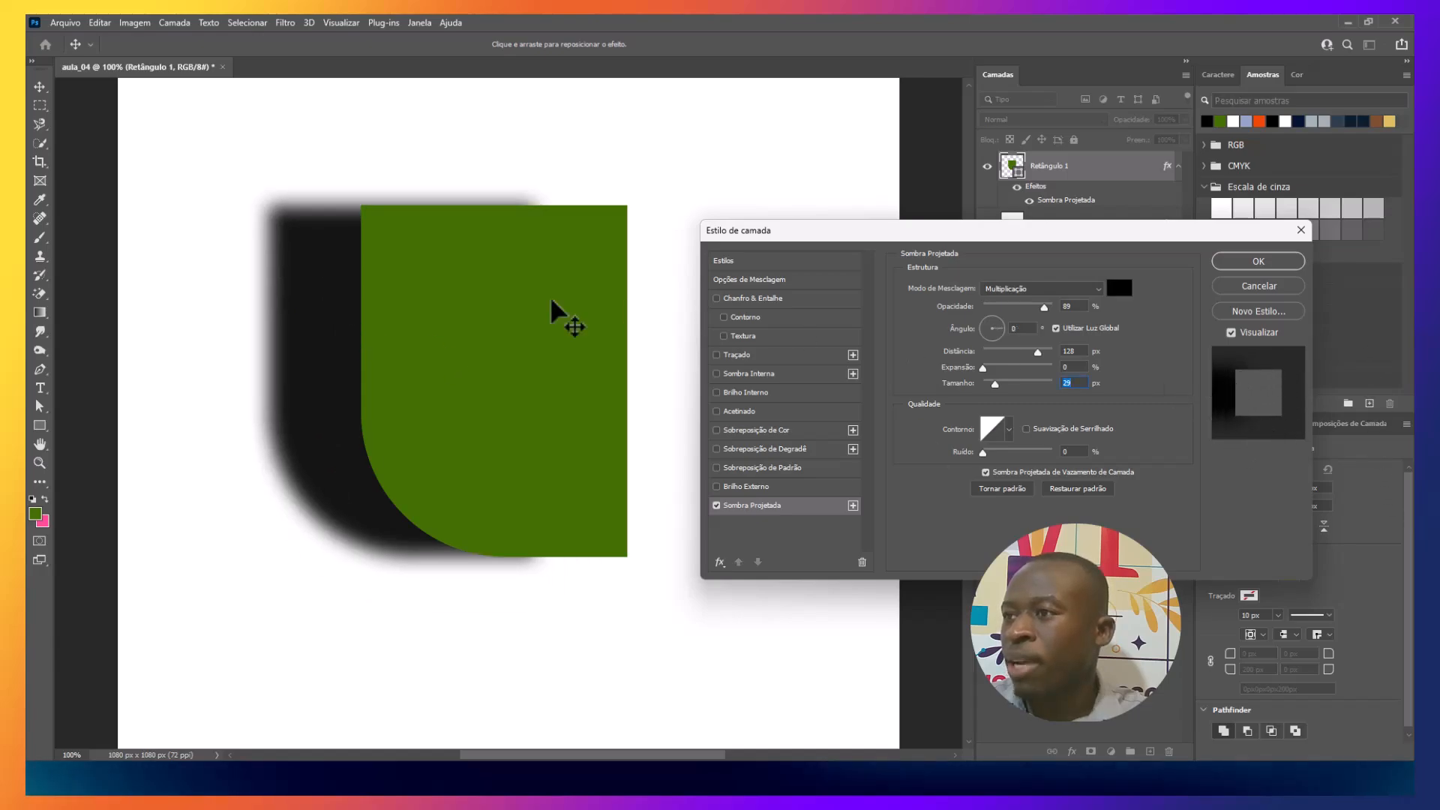
{"action": "left_click_drag", "start_coordinate": [354, 337], "coordinate": [459, 425]}
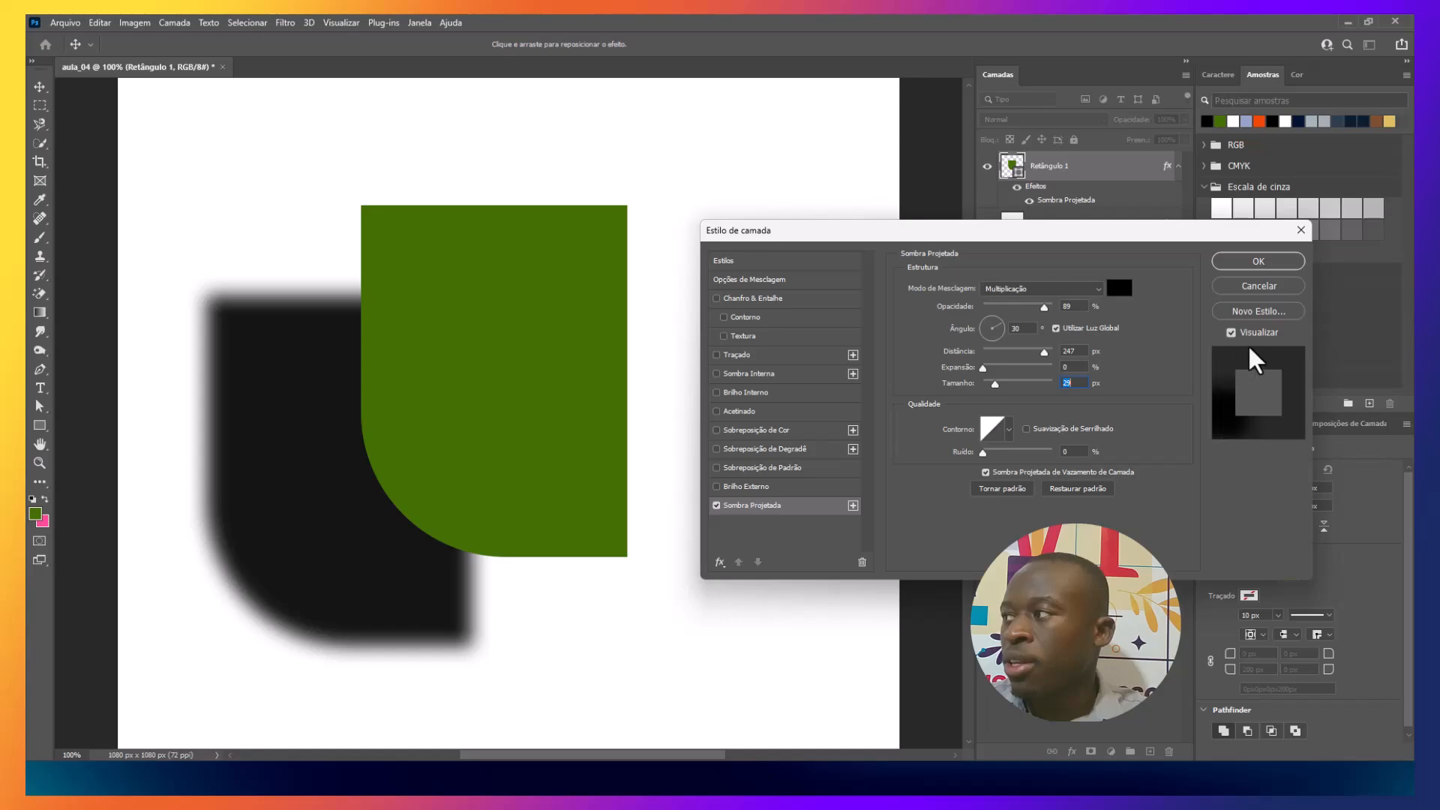
{"action": "left_click_drag", "start_coordinate": [321, 440], "coordinate": [450, 363]}
- Try a shadow angle of -177°, and turn the shadow back to the shape's left side
{"action": "left_click_drag", "start_coordinate": [1000, 325], "coordinate": [1007, 333]}
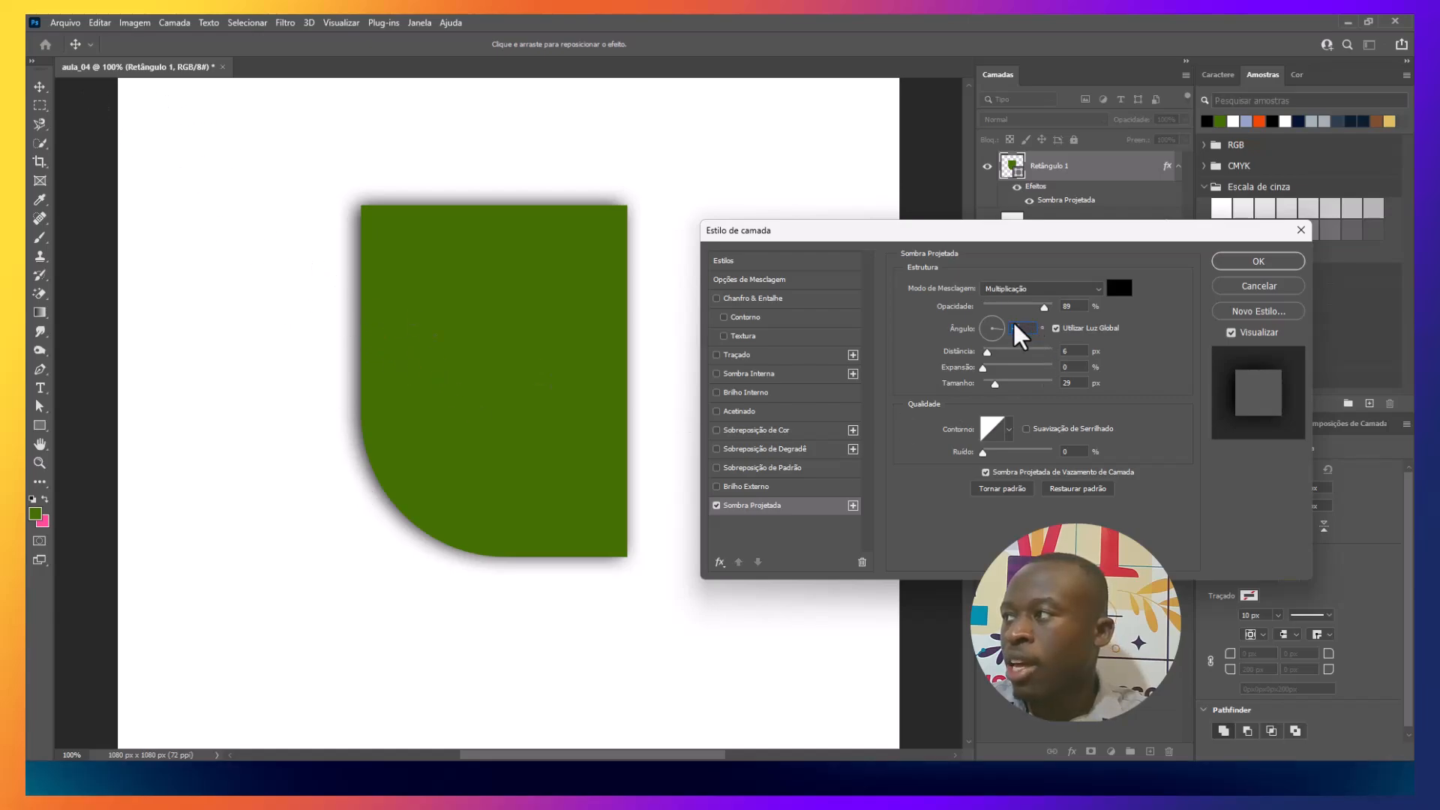
{"action": "left_click_drag", "start_coordinate": [1005, 345], "coordinate": [978, 330]}
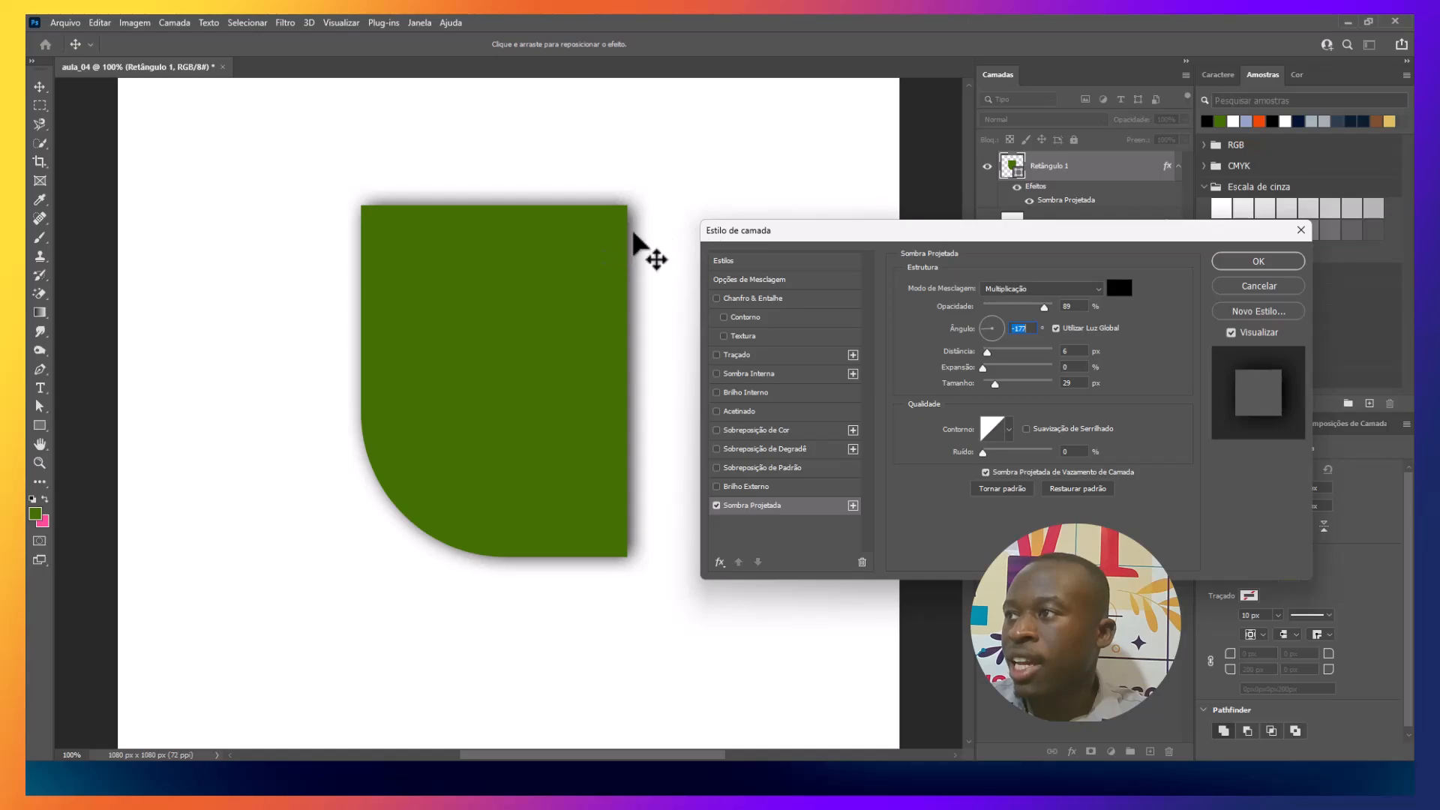
{"action": "left_click_drag", "start_coordinate": [985, 330], "coordinate": [855, 341]}
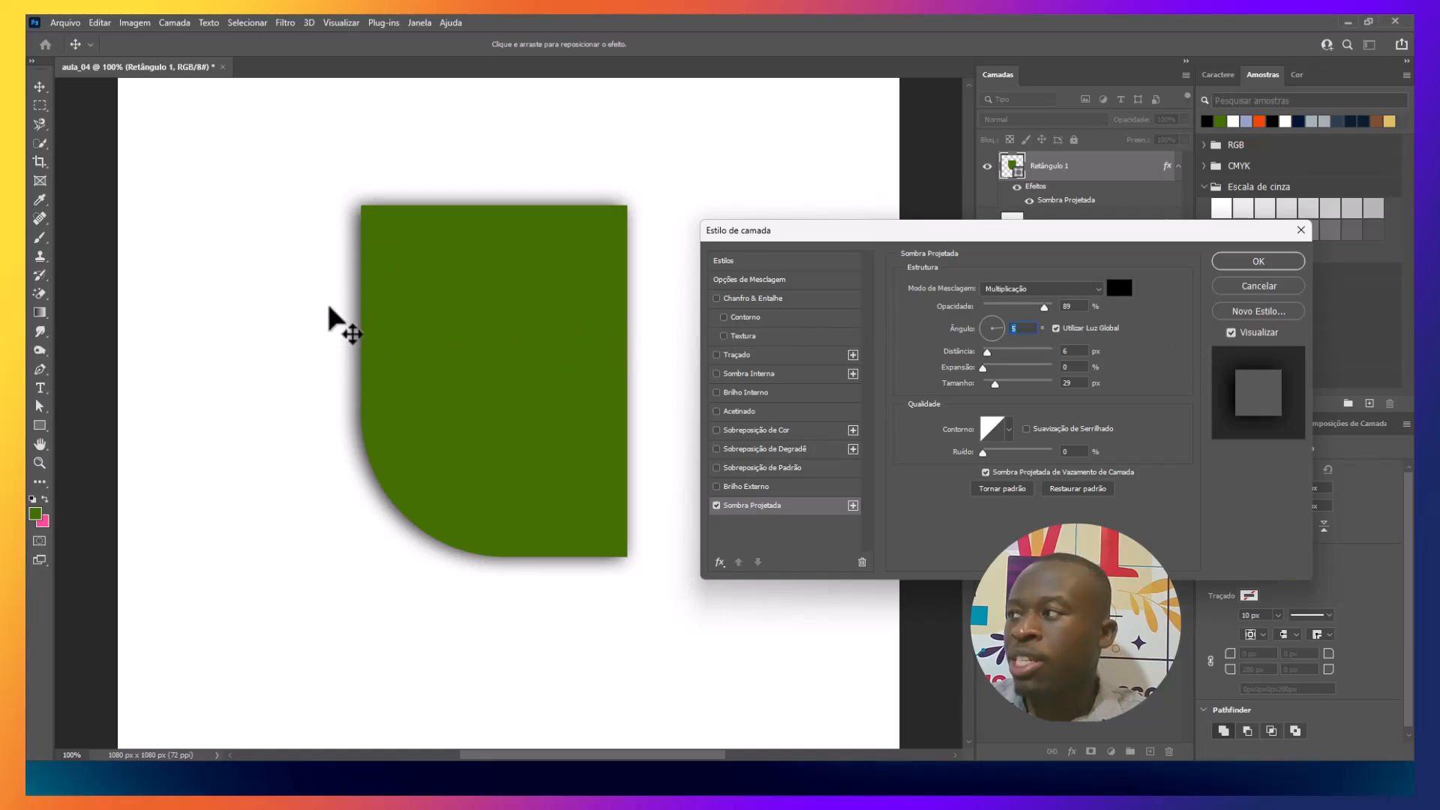
- Cast the shadow to the shape's lower right at a 164° angle and 22 px distance
{"action": "left_click_drag", "start_coordinate": [358, 288], "coordinate": [441, 276]}
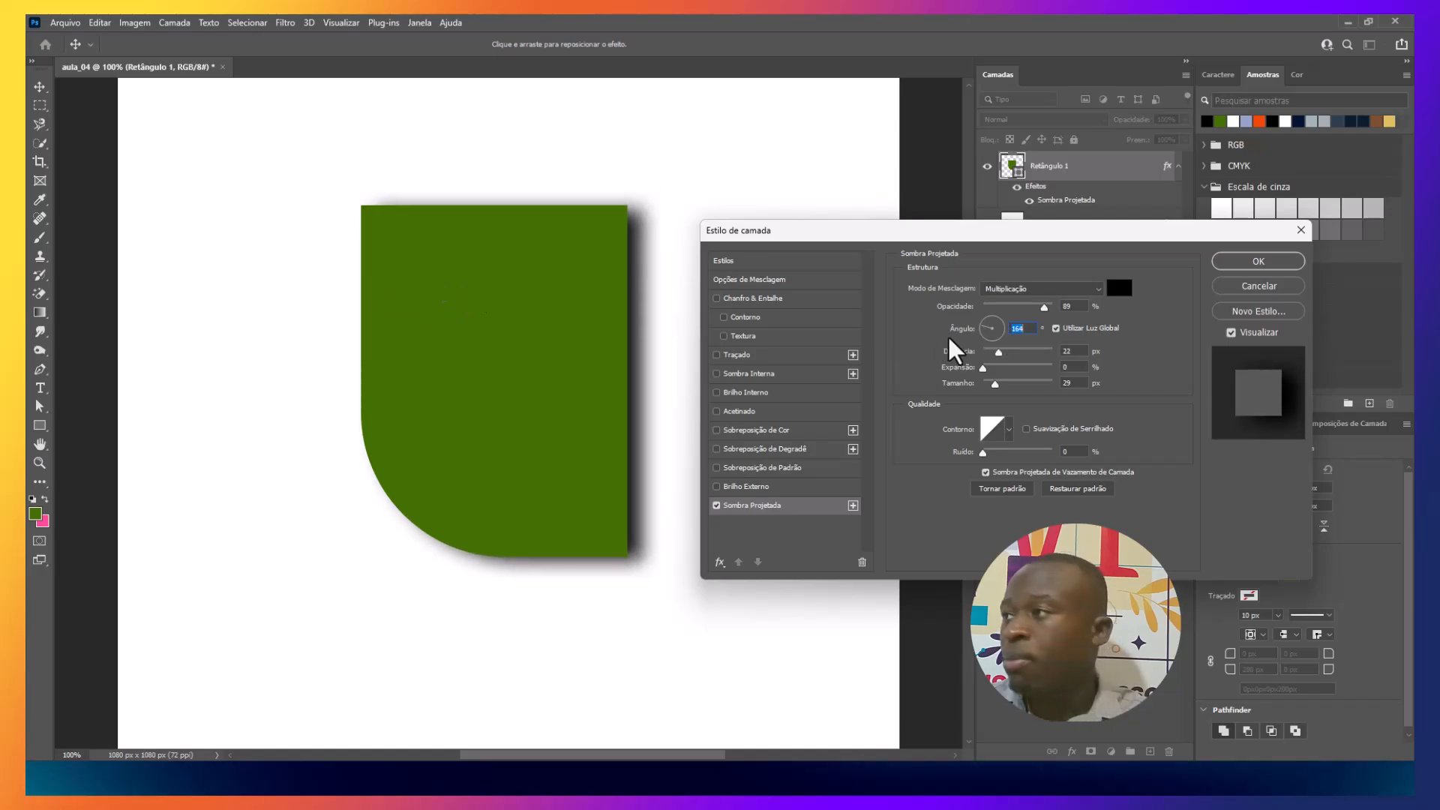
{"action": "mouse_move", "coordinate": [1038, 234]}
{"action": "left_mouse_down"}
{"action": "mouse_move", "coordinate": [954, 226]}
{"action": "mouse_move", "coordinate": [1026, 217]}
{"action": "left_mouse_up"}
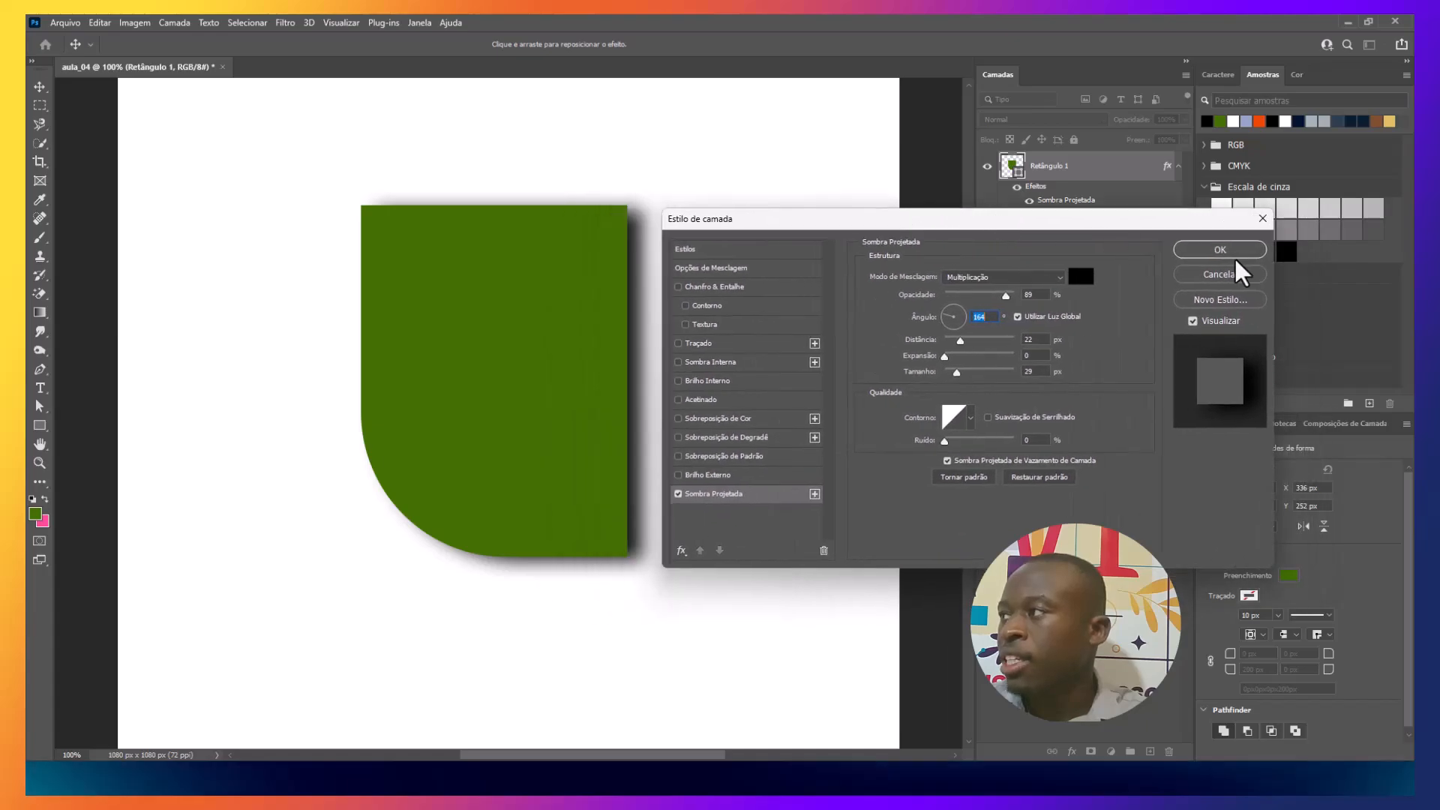
- Accept the drop shadow settings and delete the green shape's layer, leaving only the white background
{"action": "left_click", "coordinate": [1195, 248]}
{"action": "key", "text": "Delete"}
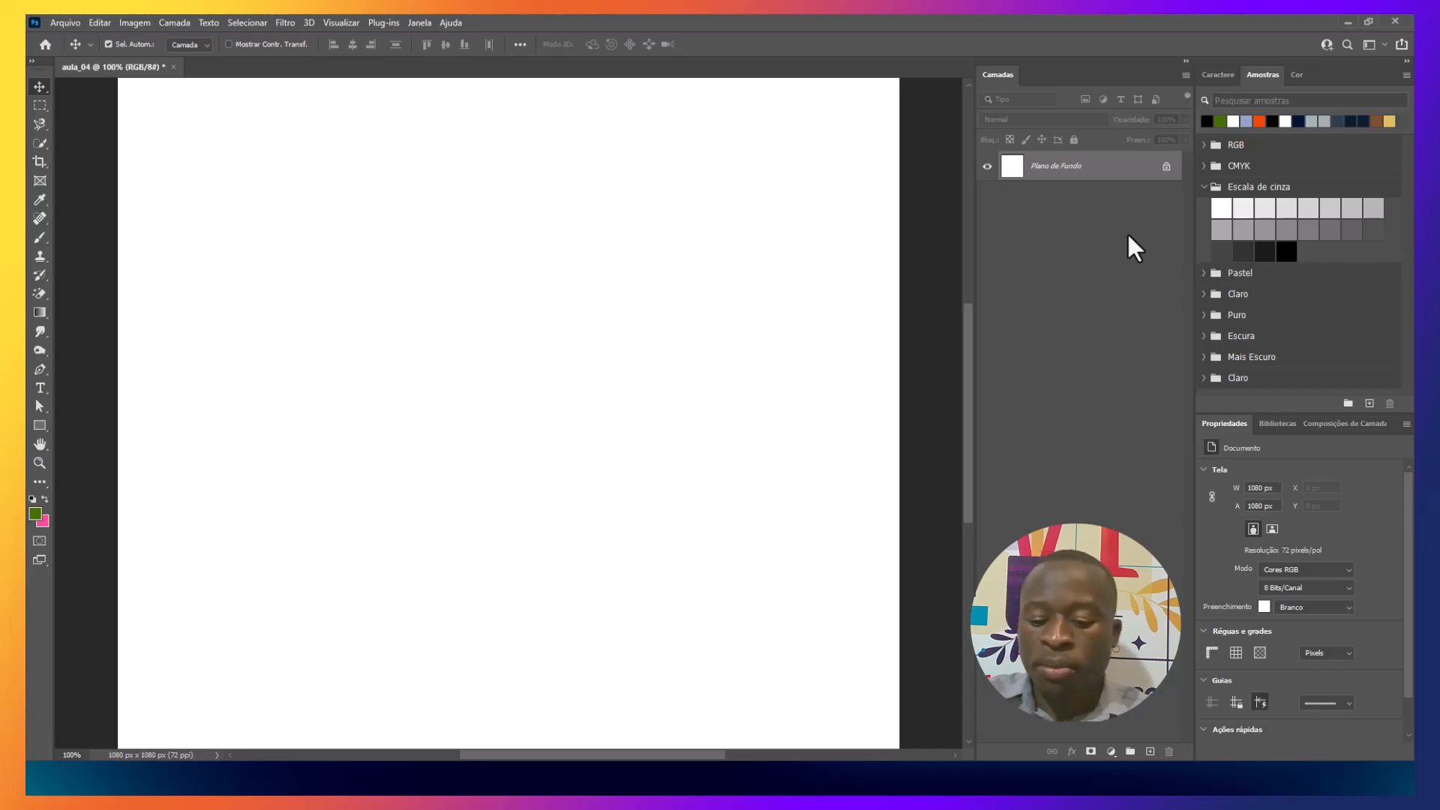
{"action": "key", "text": "ctrl+0"}
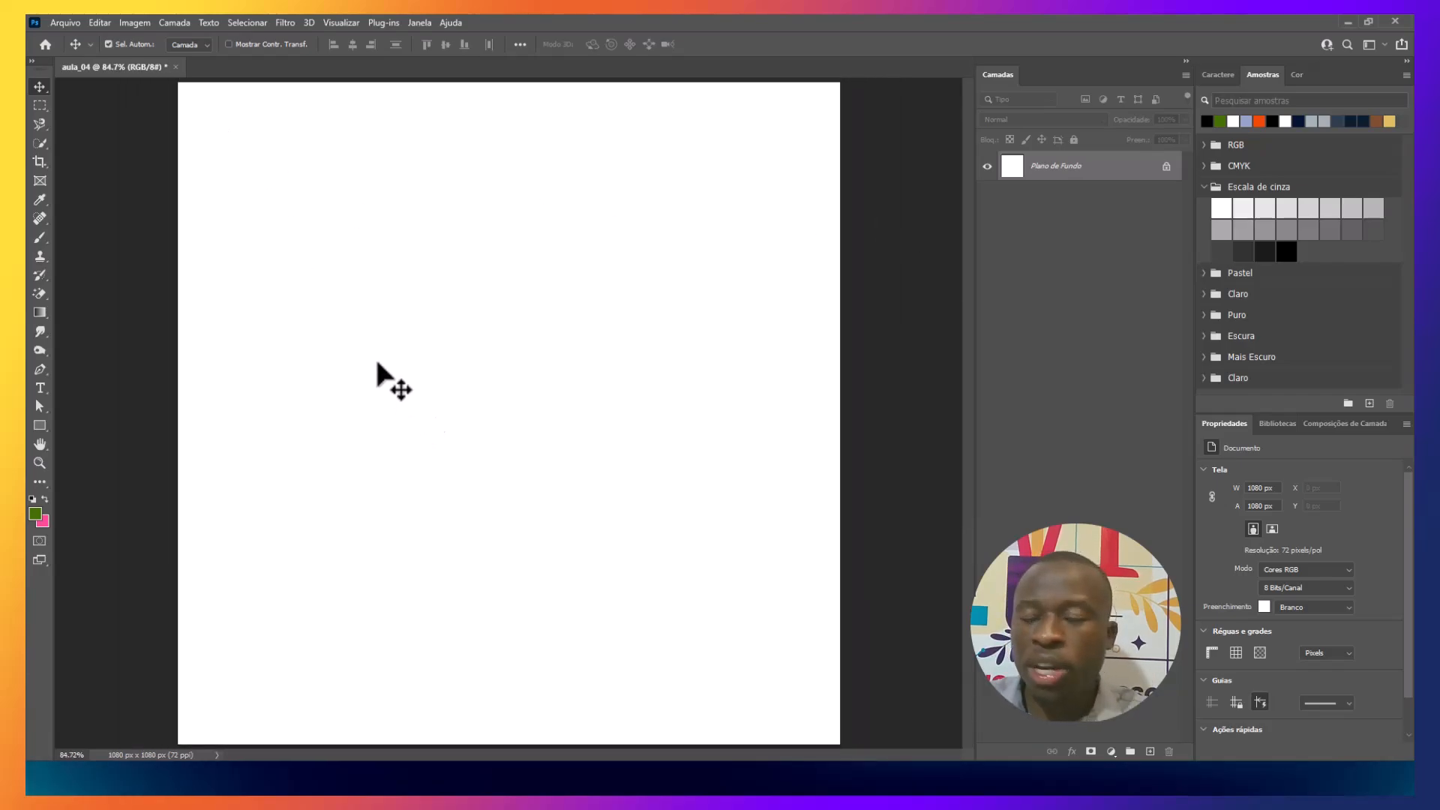
- Start placing an embedded file and browse to Documents > Aulas de Photoshop > Aula 04 > Aula 04 Material
{"action": "left_click", "coordinate": [68, 20]}
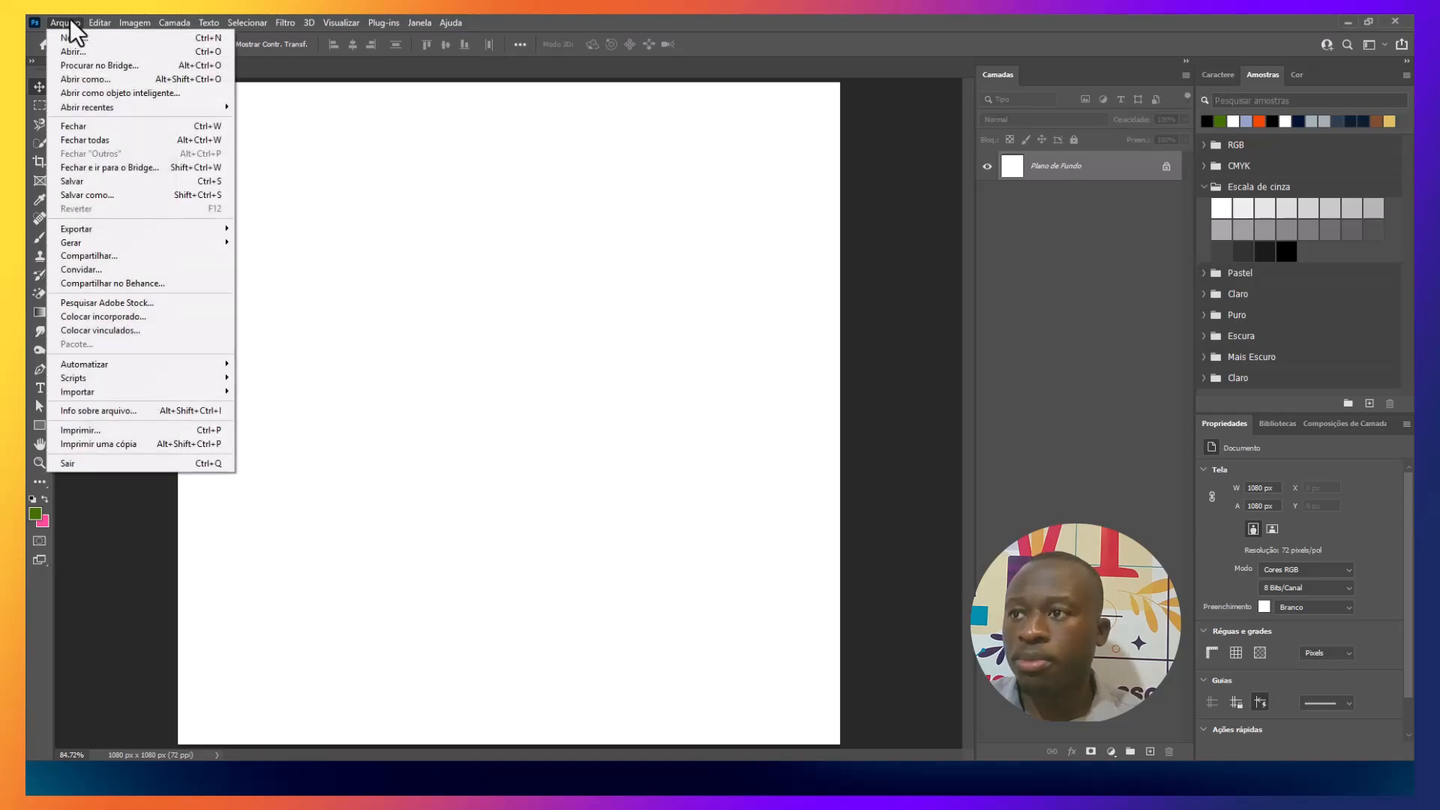
{"action": "left_click", "coordinate": [88, 311]}
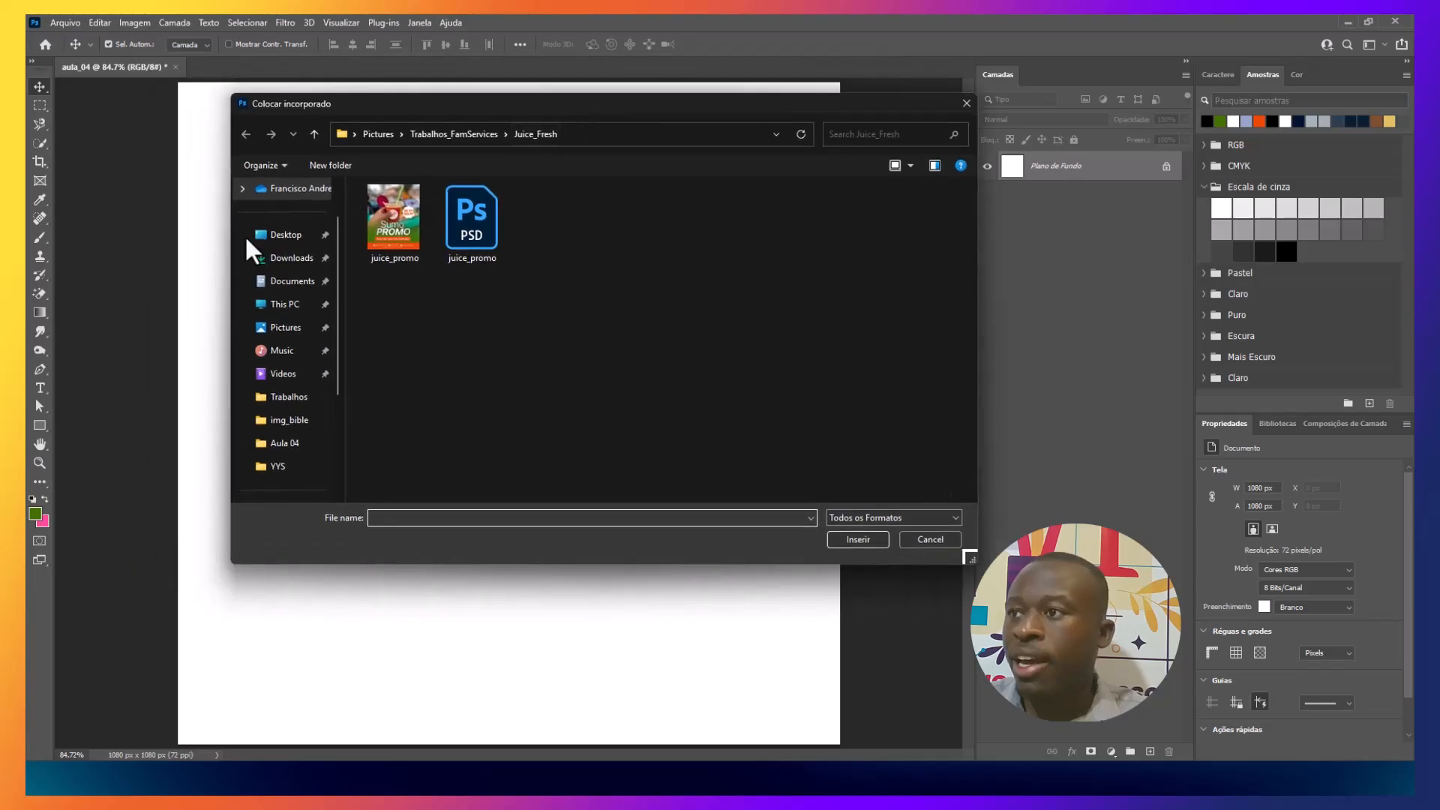
{"action": "left_click", "coordinate": [266, 330]}
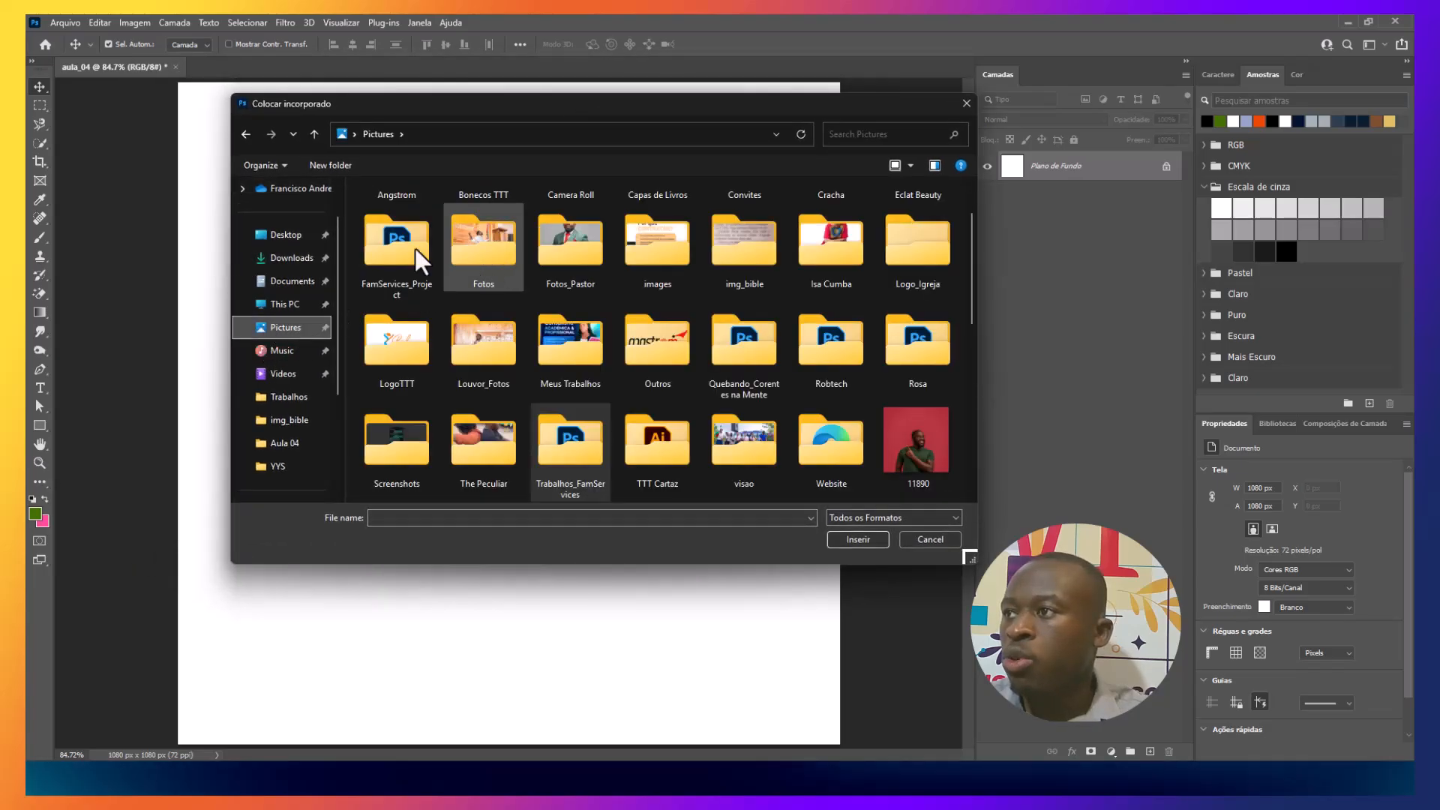
{"action": "left_click", "coordinate": [286, 282]}
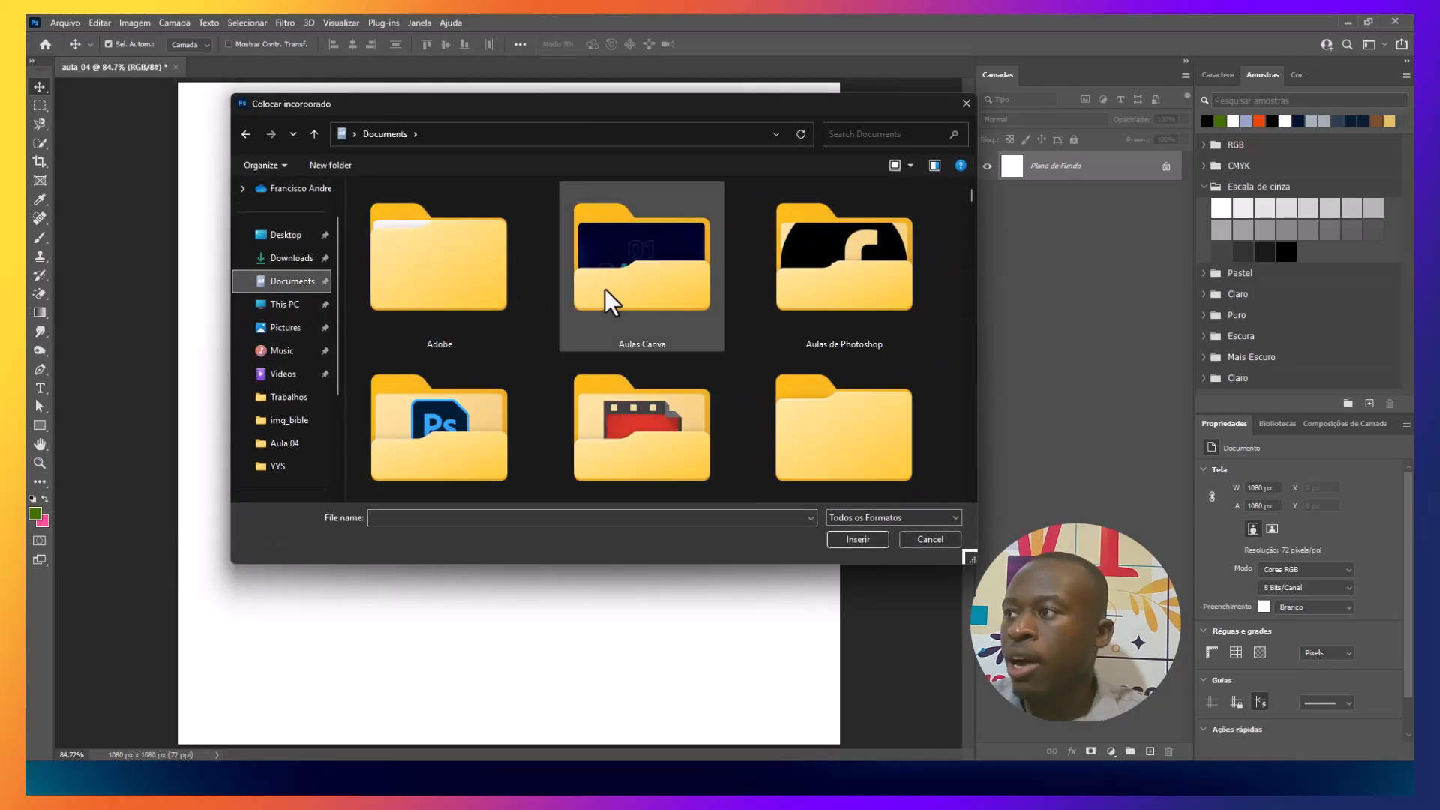
{"action": "double_click", "coordinate": [835, 303]}
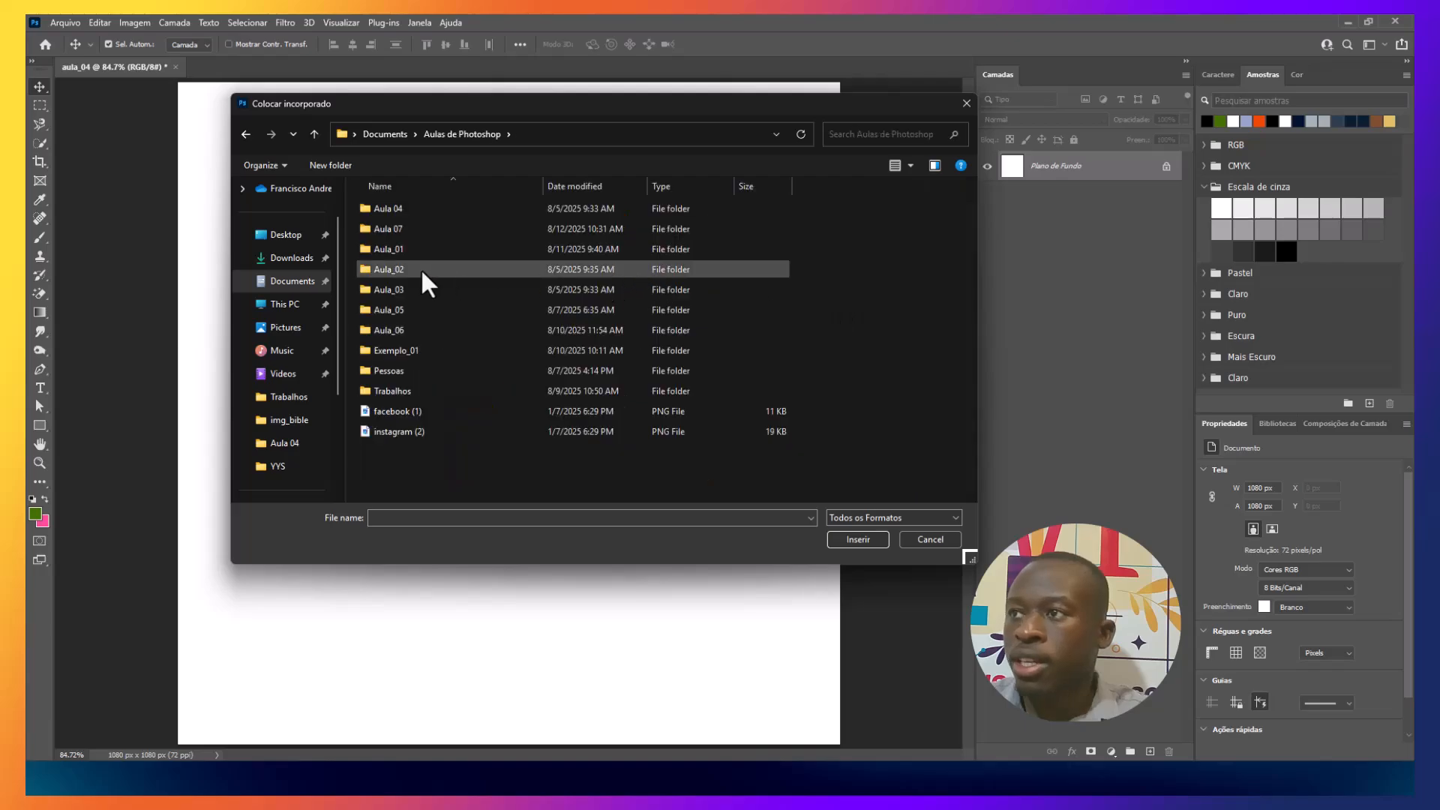
{"action": "double_click", "coordinate": [412, 208]}
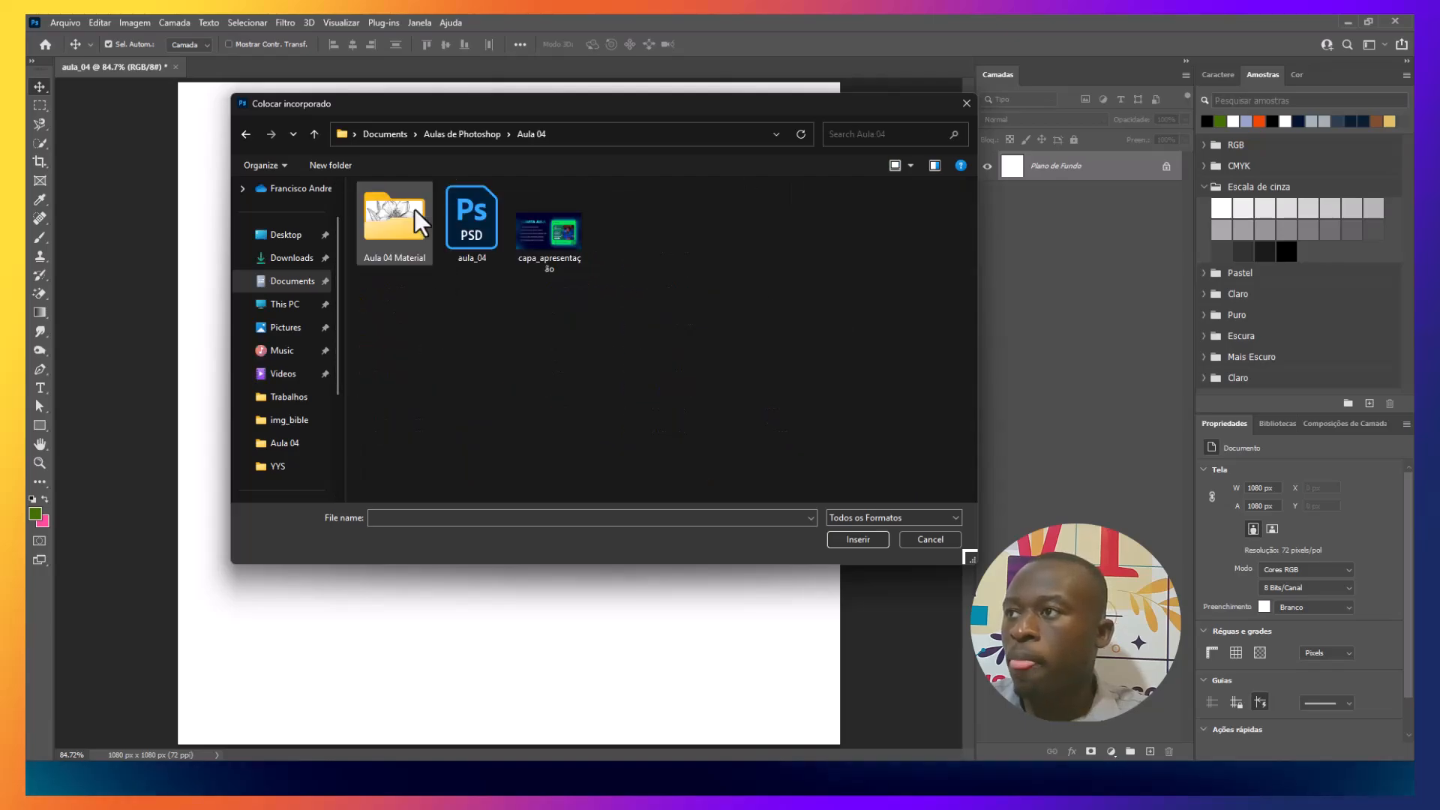
{"action": "double_click", "coordinate": [387, 231]}
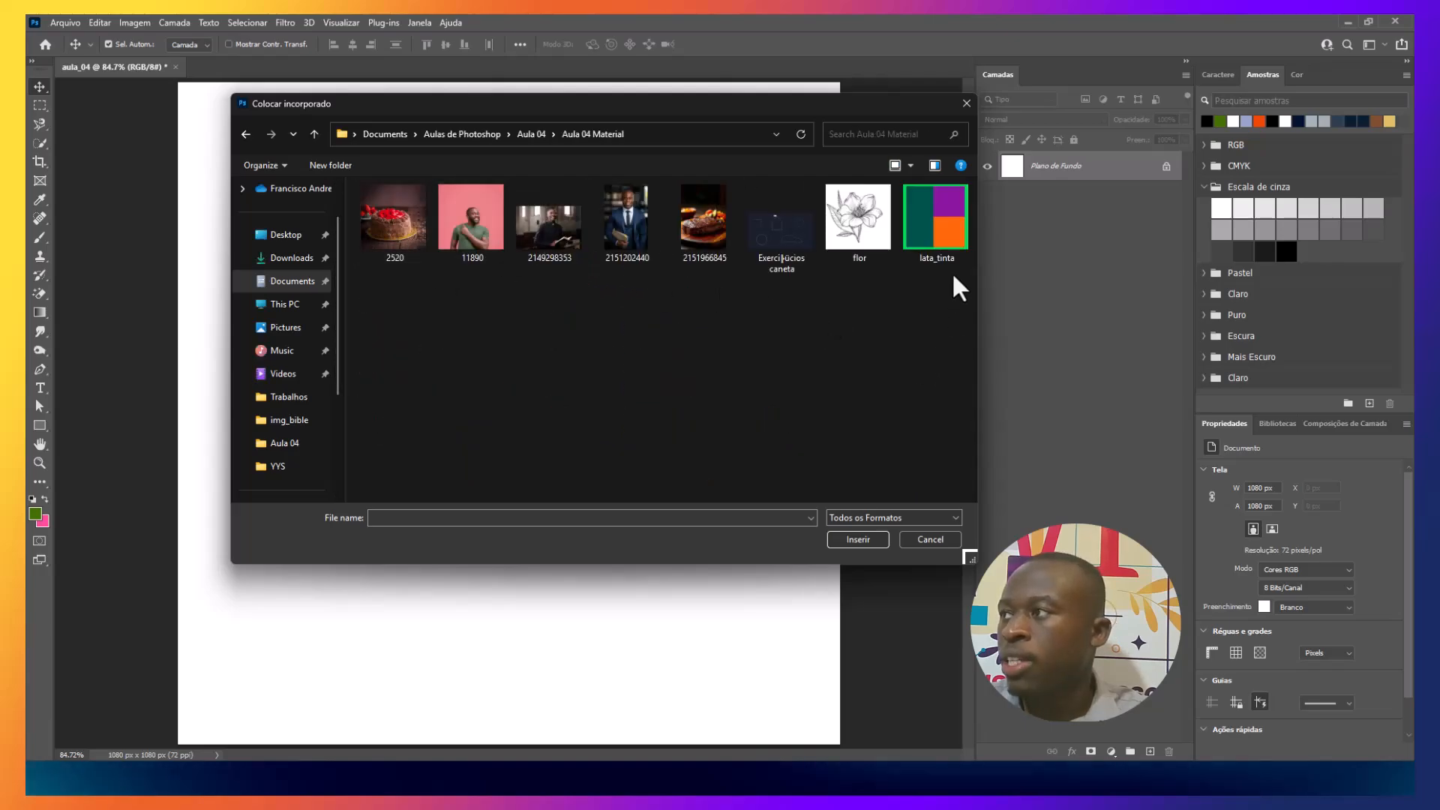
- Place the lata_tinta image as an embedded object filling the whole canvas
{"action": "left_click", "coordinate": [952, 242]}
{"action": "left_click", "coordinate": [859, 540]}
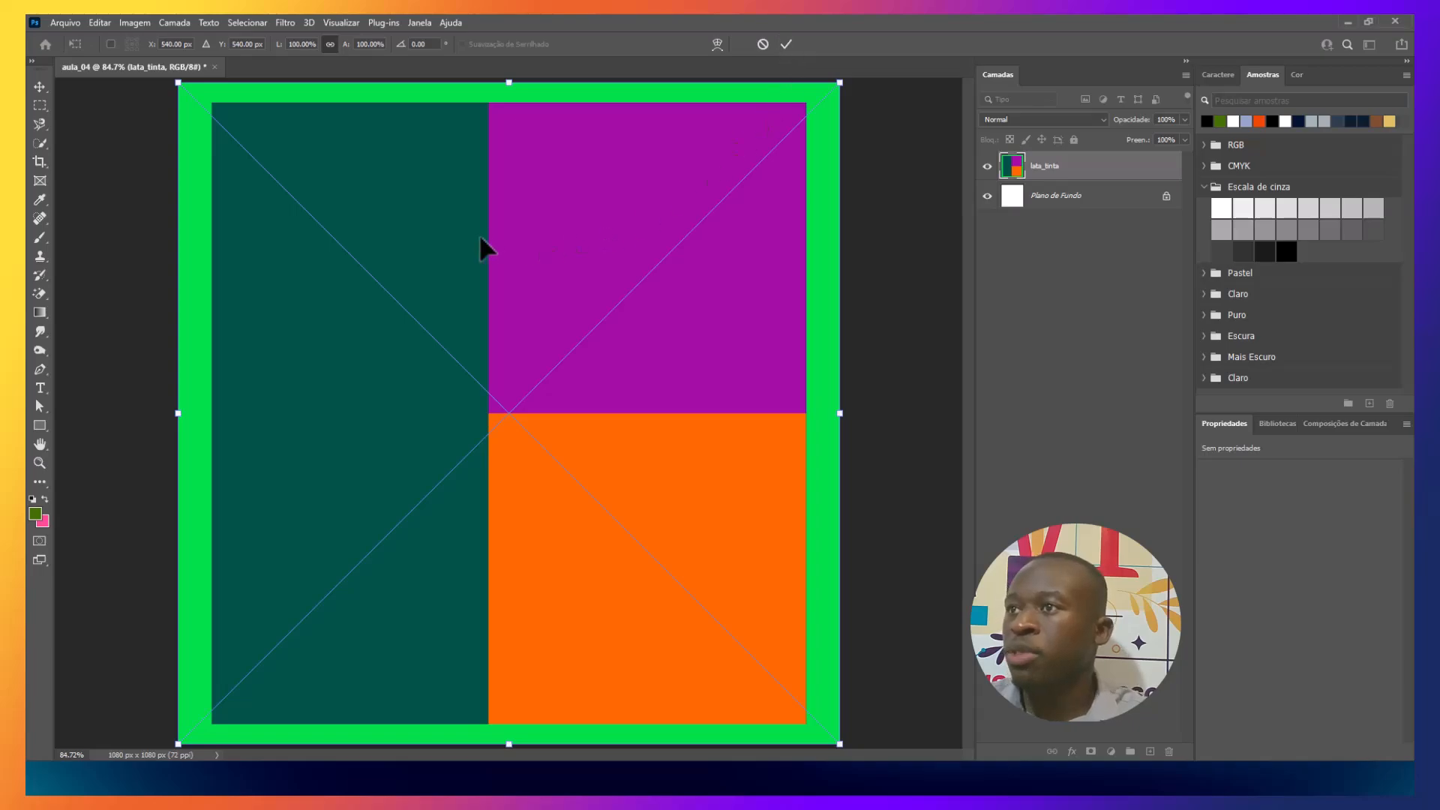
{"action": "key", "text": "ctrl+minus"}
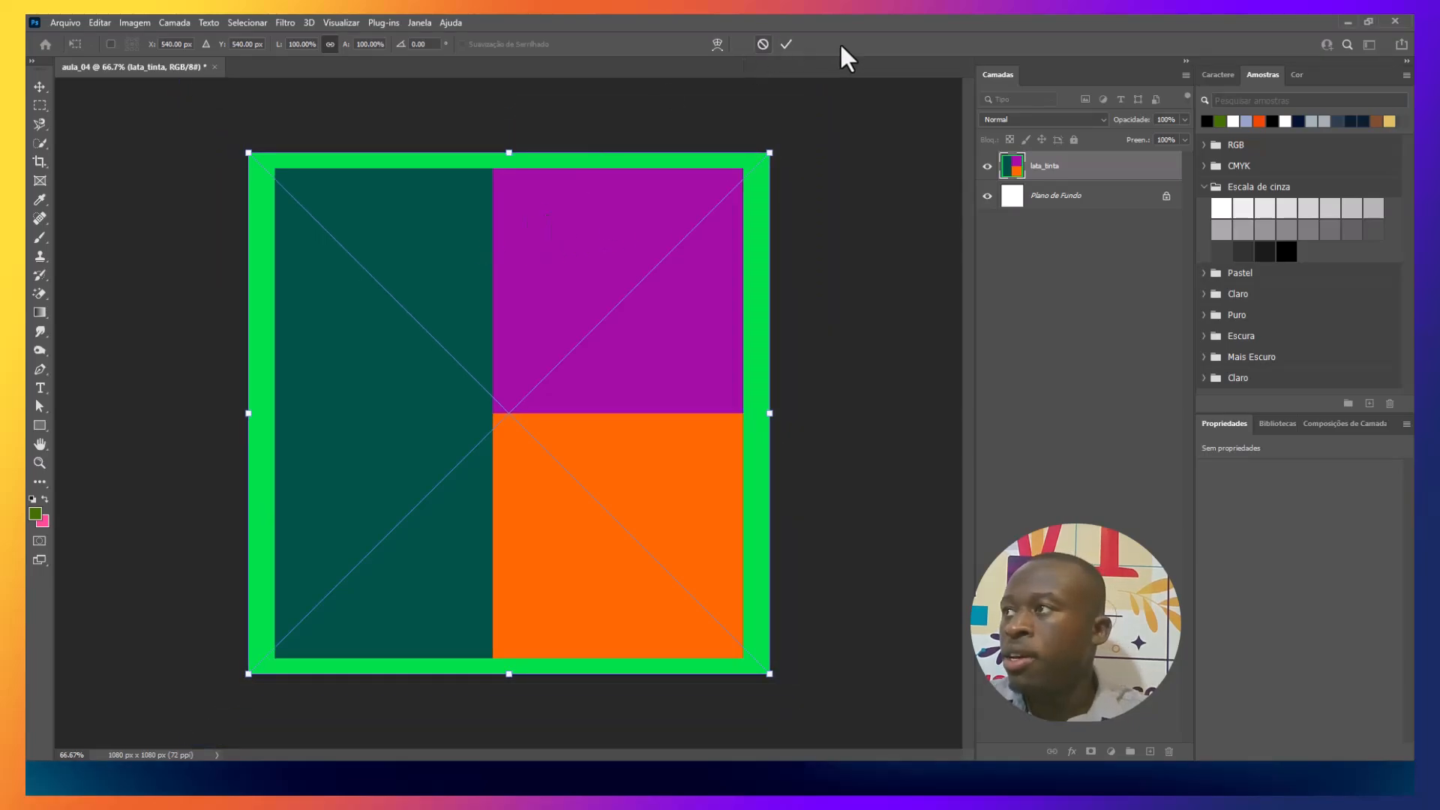
{"action": "left_click", "coordinate": [793, 44]}
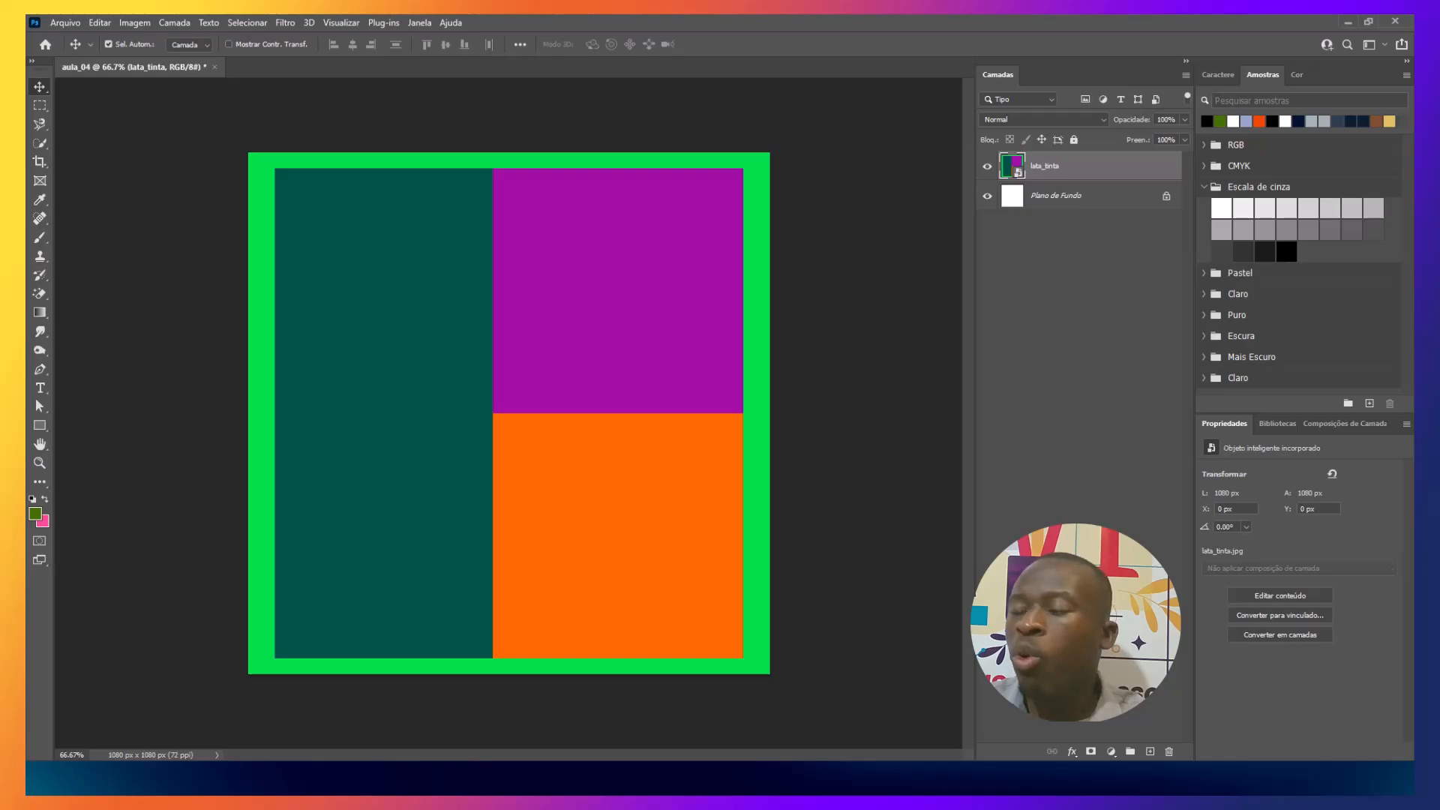
- Hide the lata_tinta layer and add a solid colour fill layer in blue #3400f5
{"action": "left_click", "coordinate": [987, 166]}
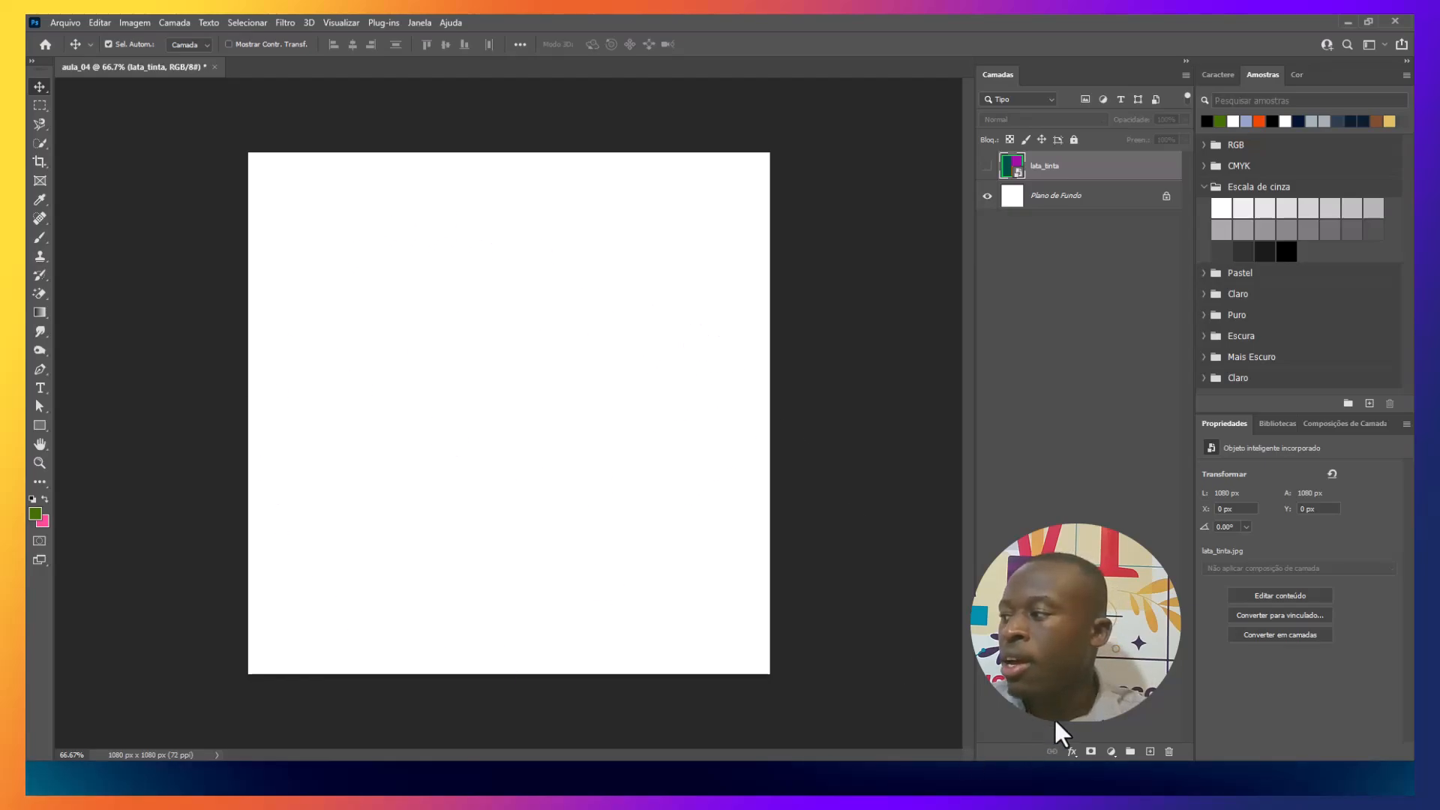
{"action": "left_click", "coordinate": [1112, 752]}
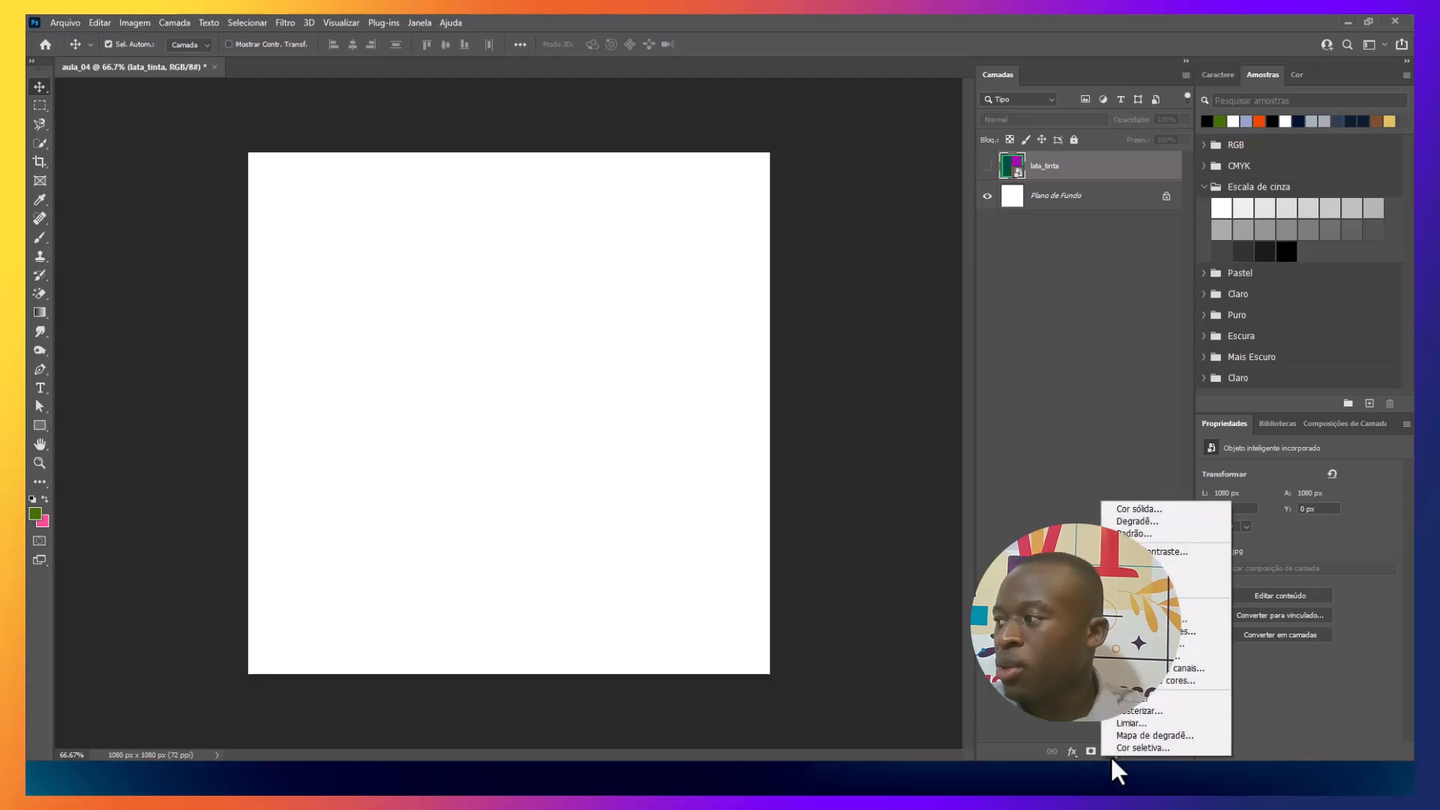
{"action": "left_click", "coordinate": [1127, 512]}
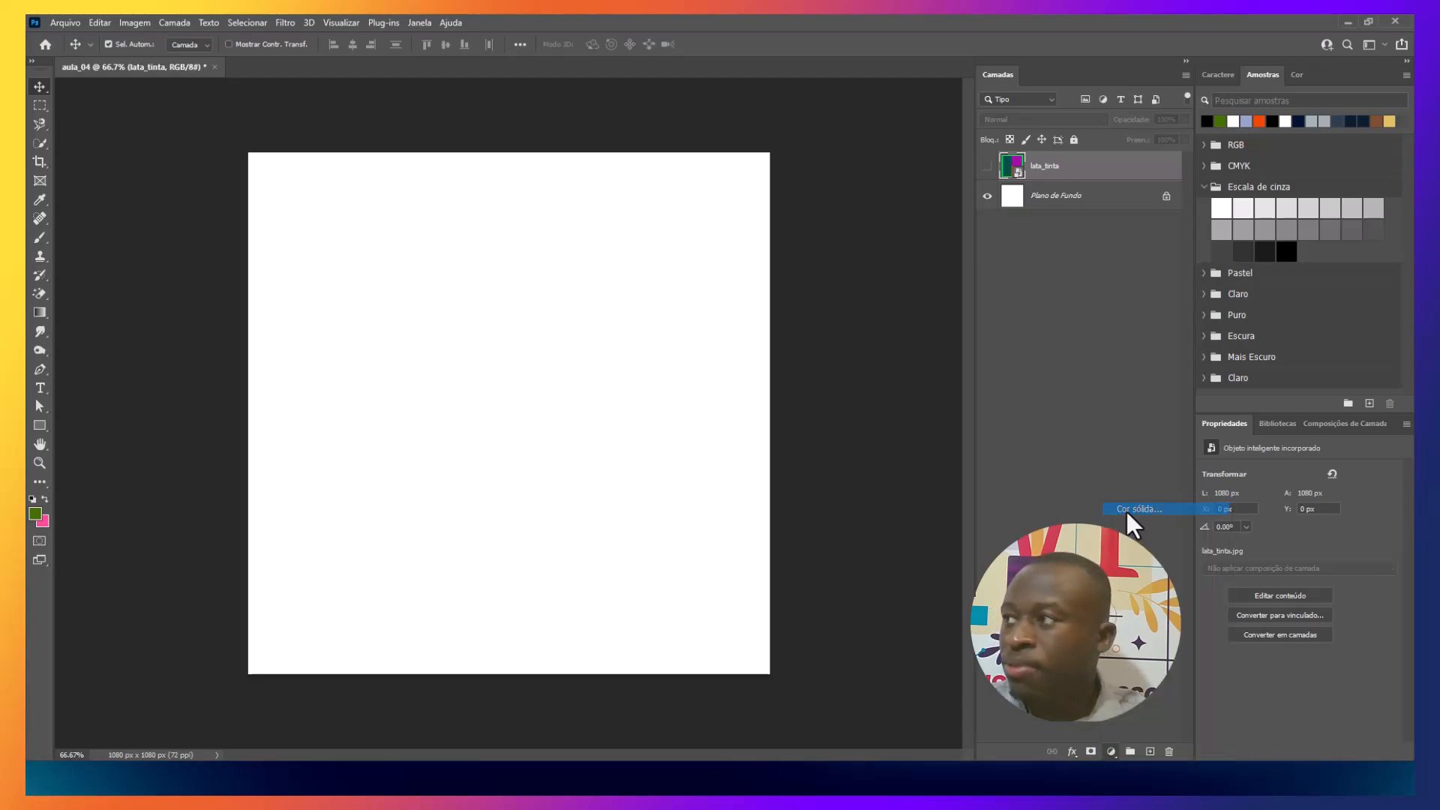
{"action": "left_click_drag", "start_coordinate": [556, 328], "coordinate": [846, 289]}
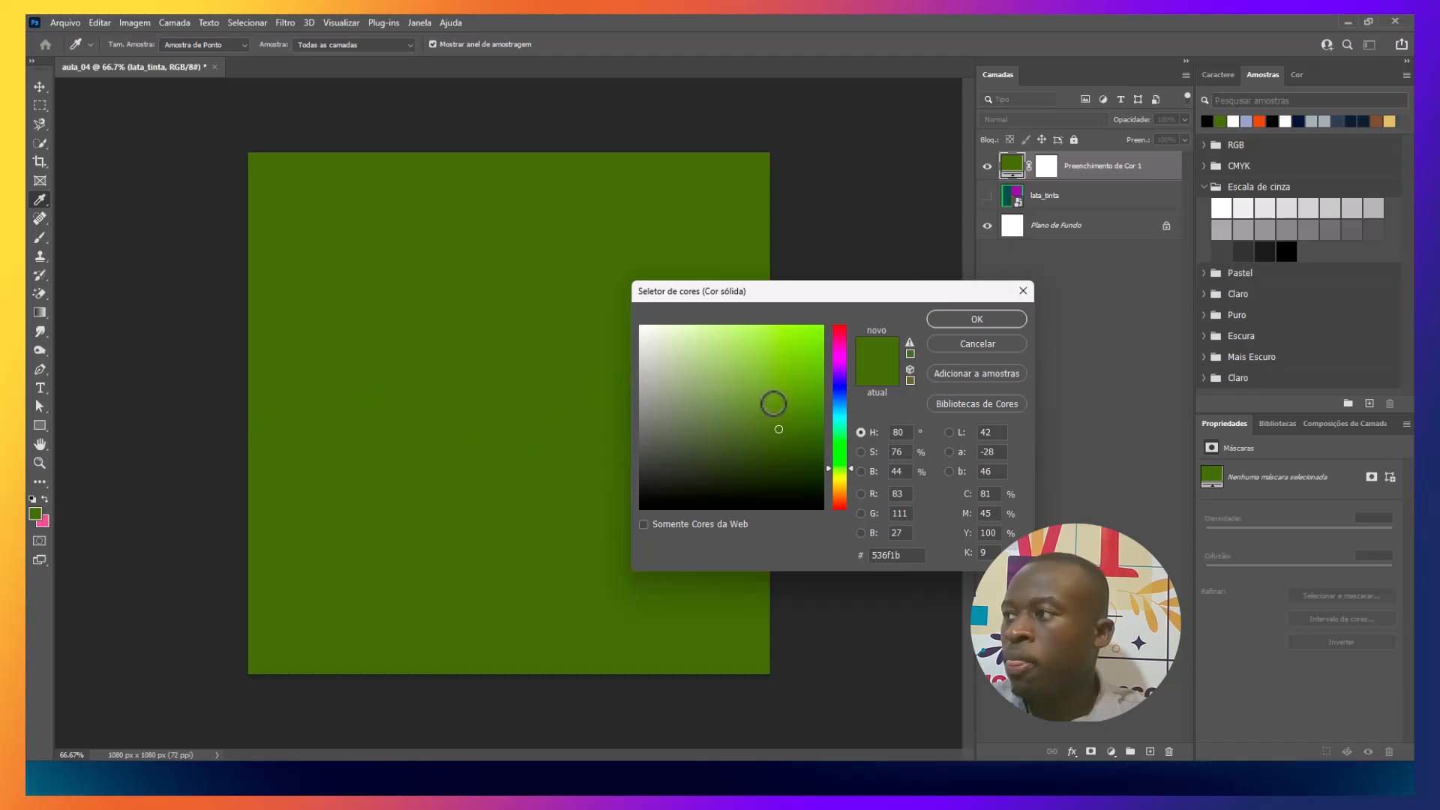
{"action": "left_click_drag", "start_coordinate": [807, 419], "coordinate": [822, 330]}
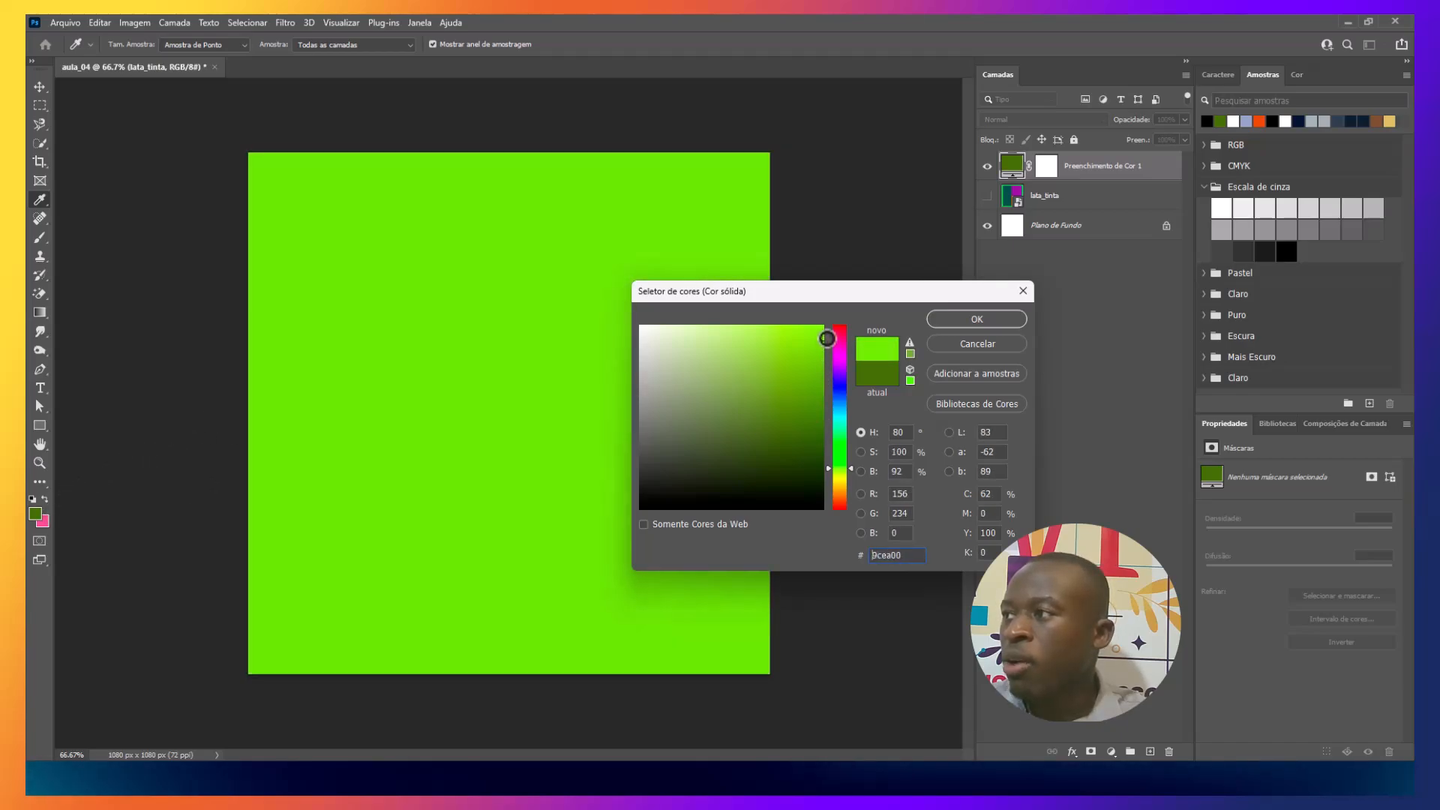
{"action": "left_click", "coordinate": [843, 350]}
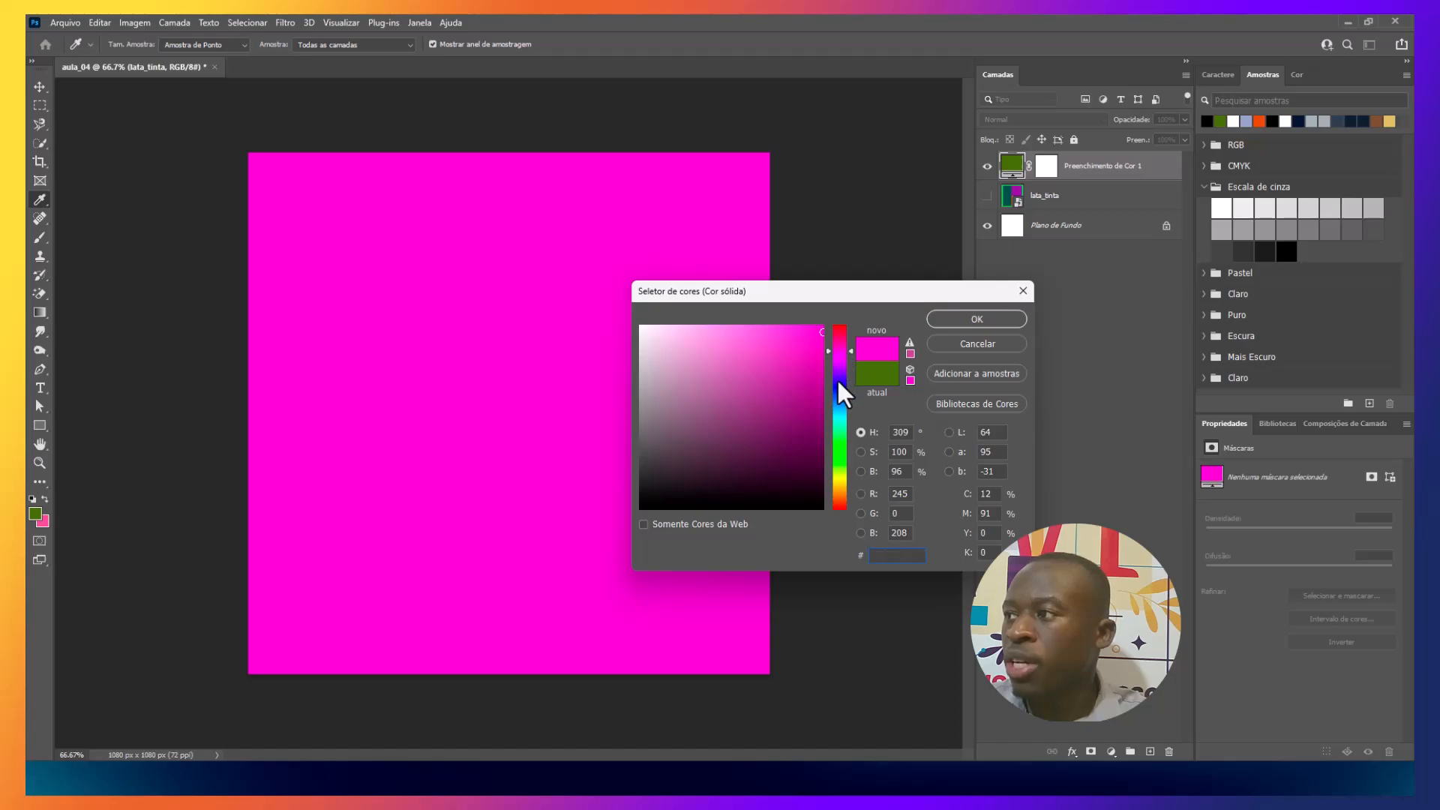
{"action": "left_click", "coordinate": [838, 379]}
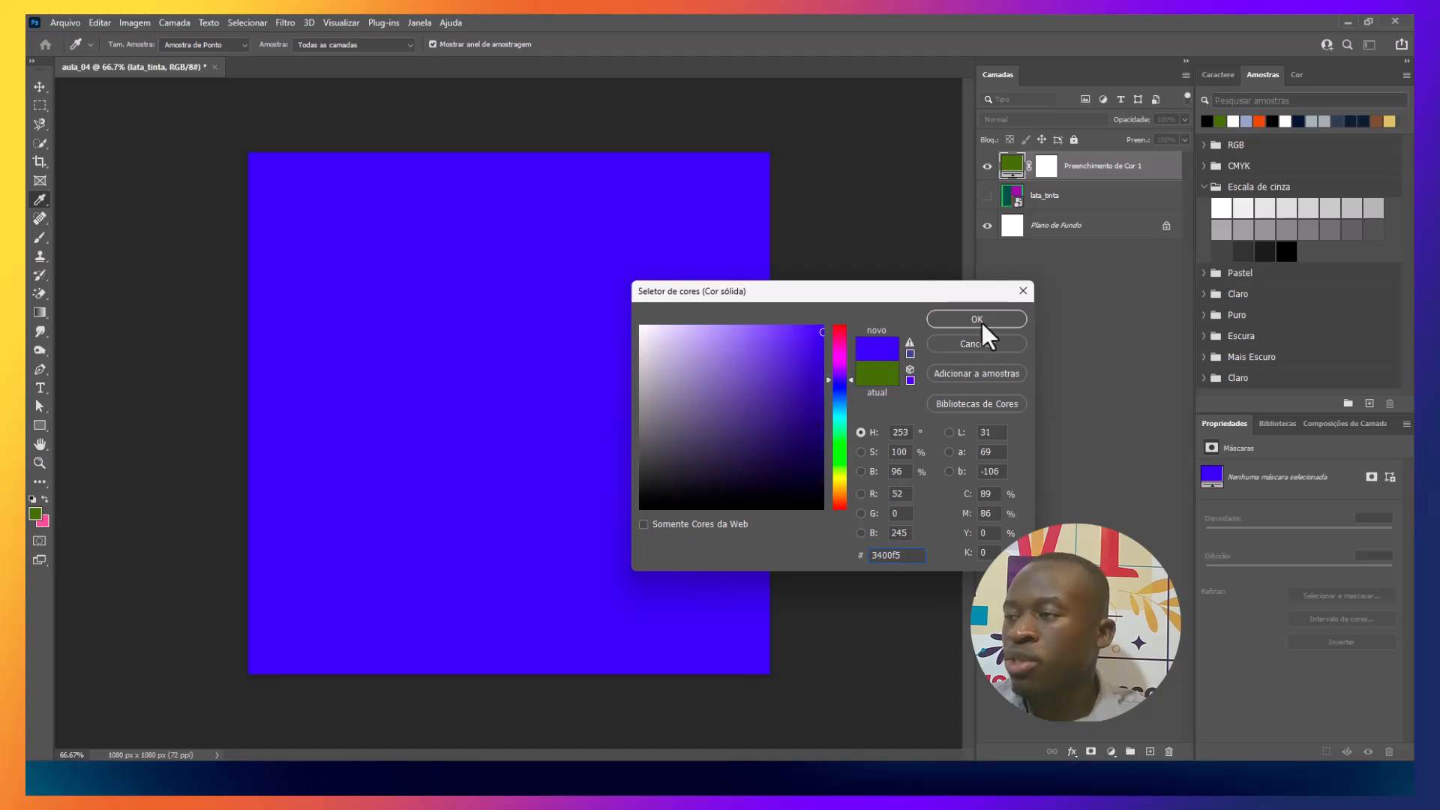
{"action": "key", "text": "Return"}
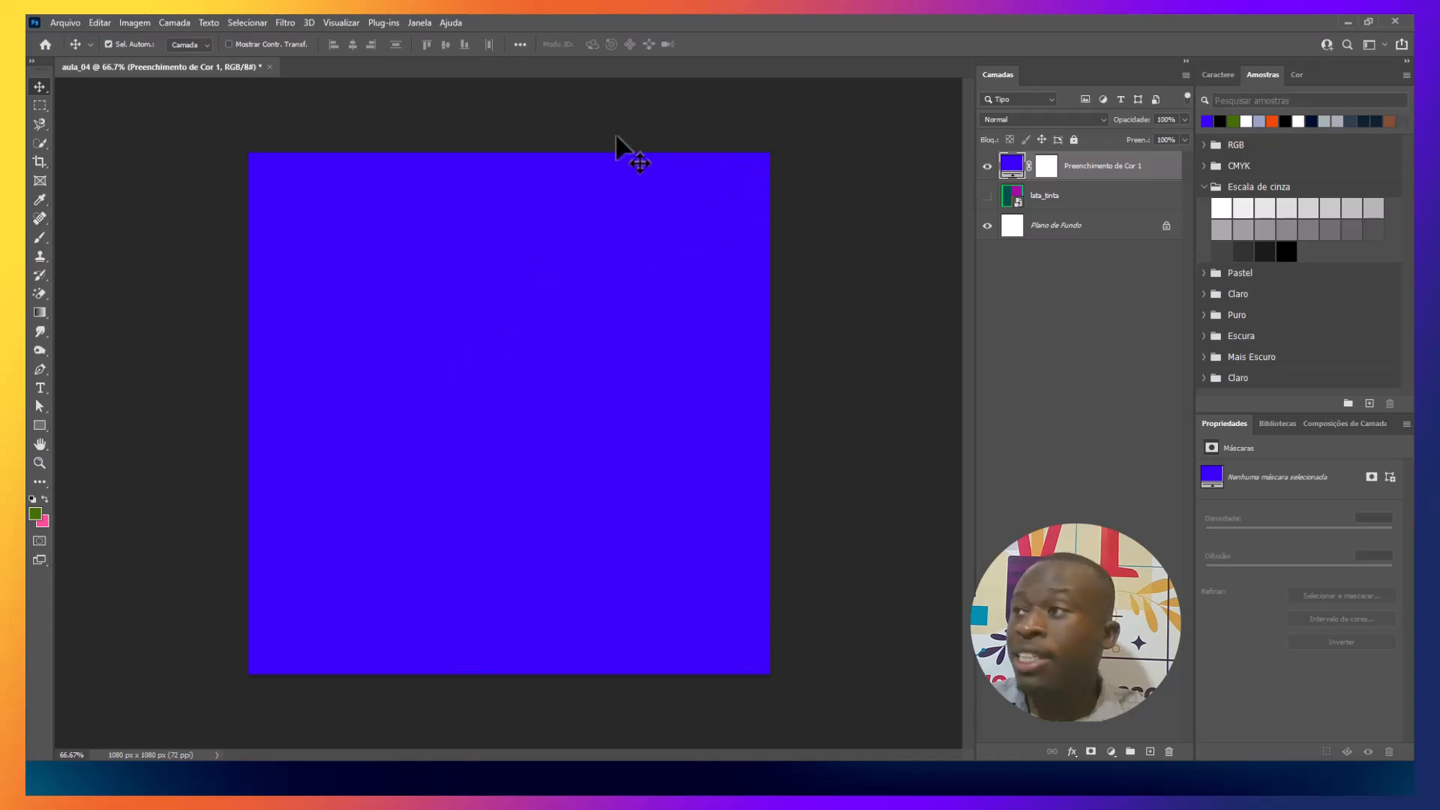
- Hide the solid colour layer and add a linear gradient fill layer at an angle of 114.15°
{"action": "left_click", "coordinate": [987, 167]}
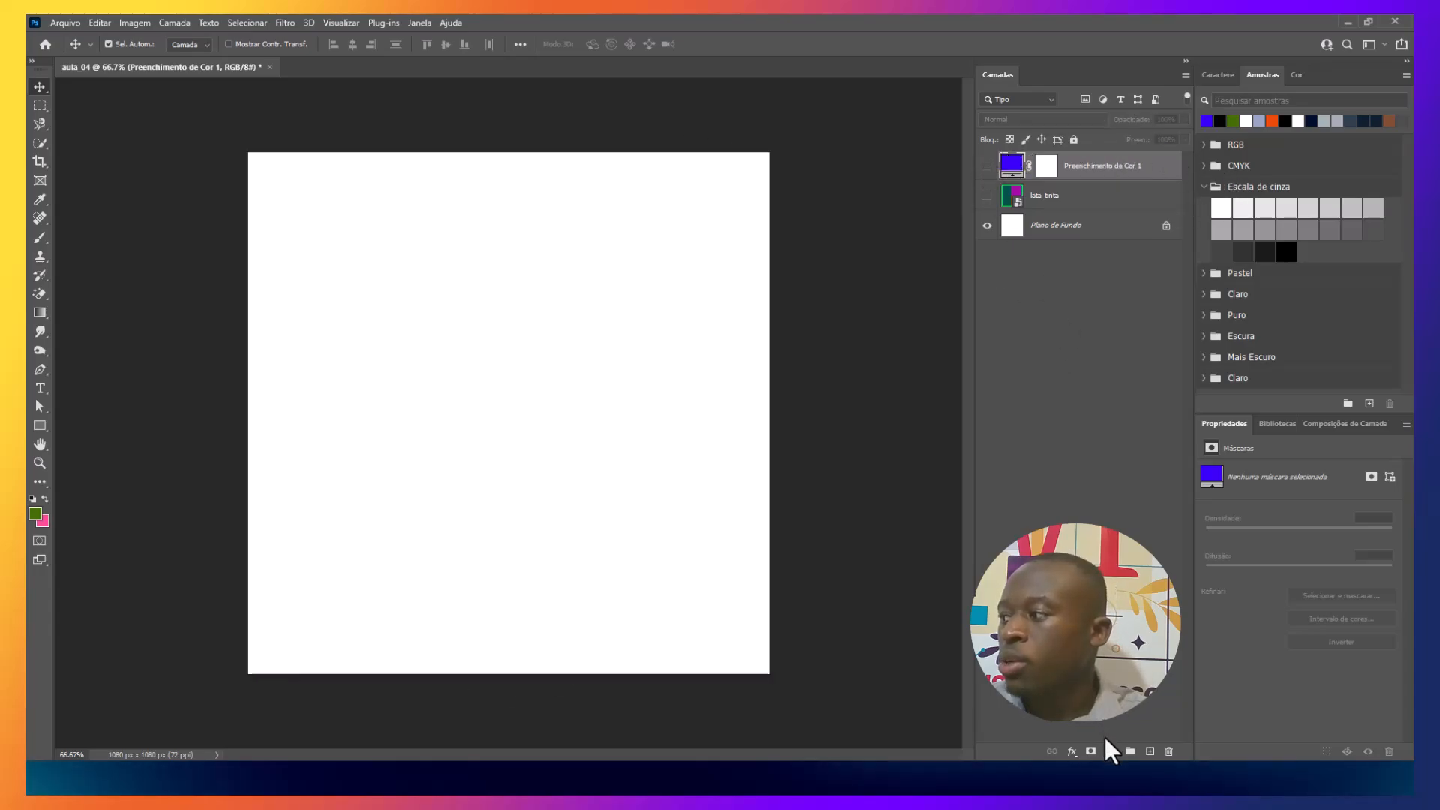
{"action": "left_click", "coordinate": [1111, 750]}
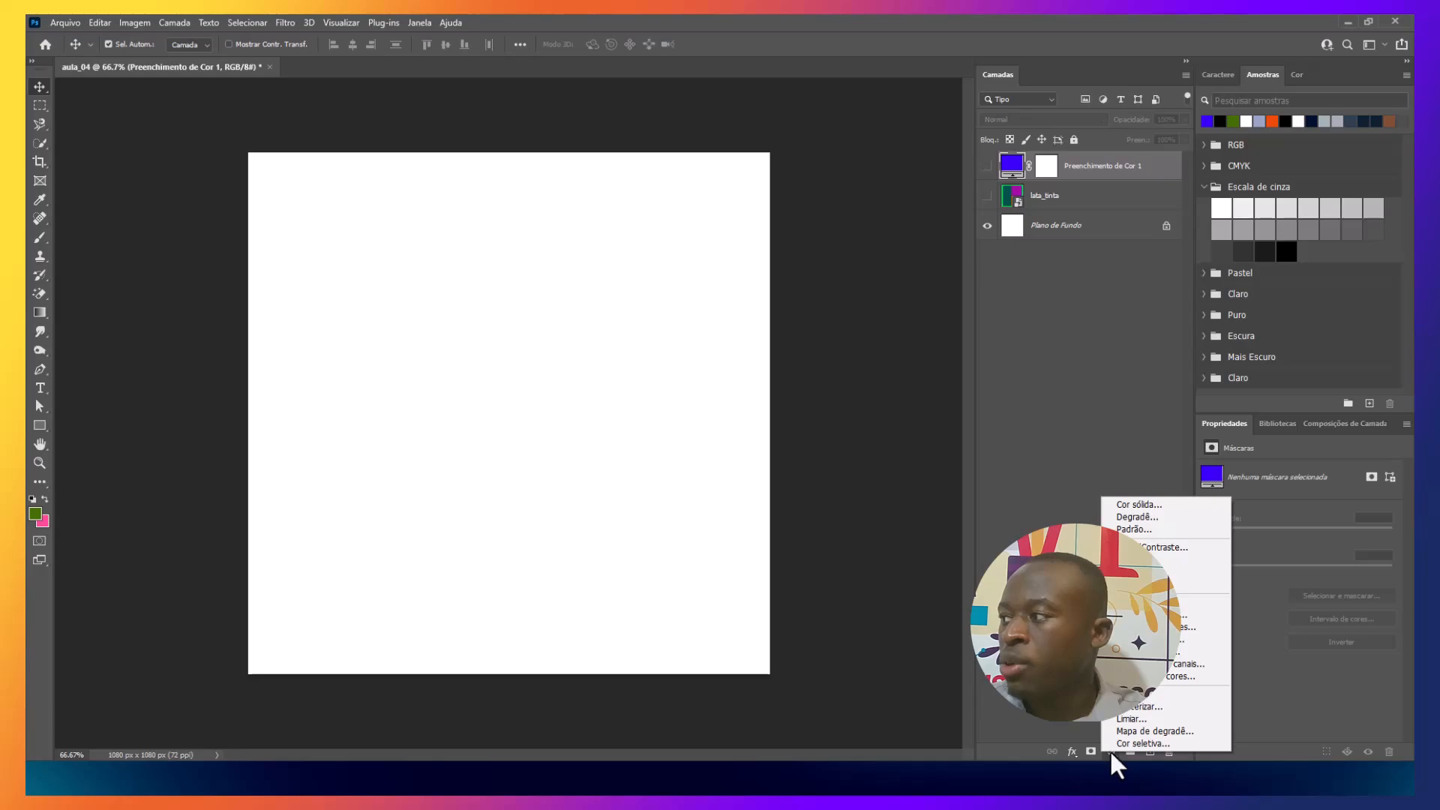
{"action": "left_click", "coordinate": [1130, 517]}
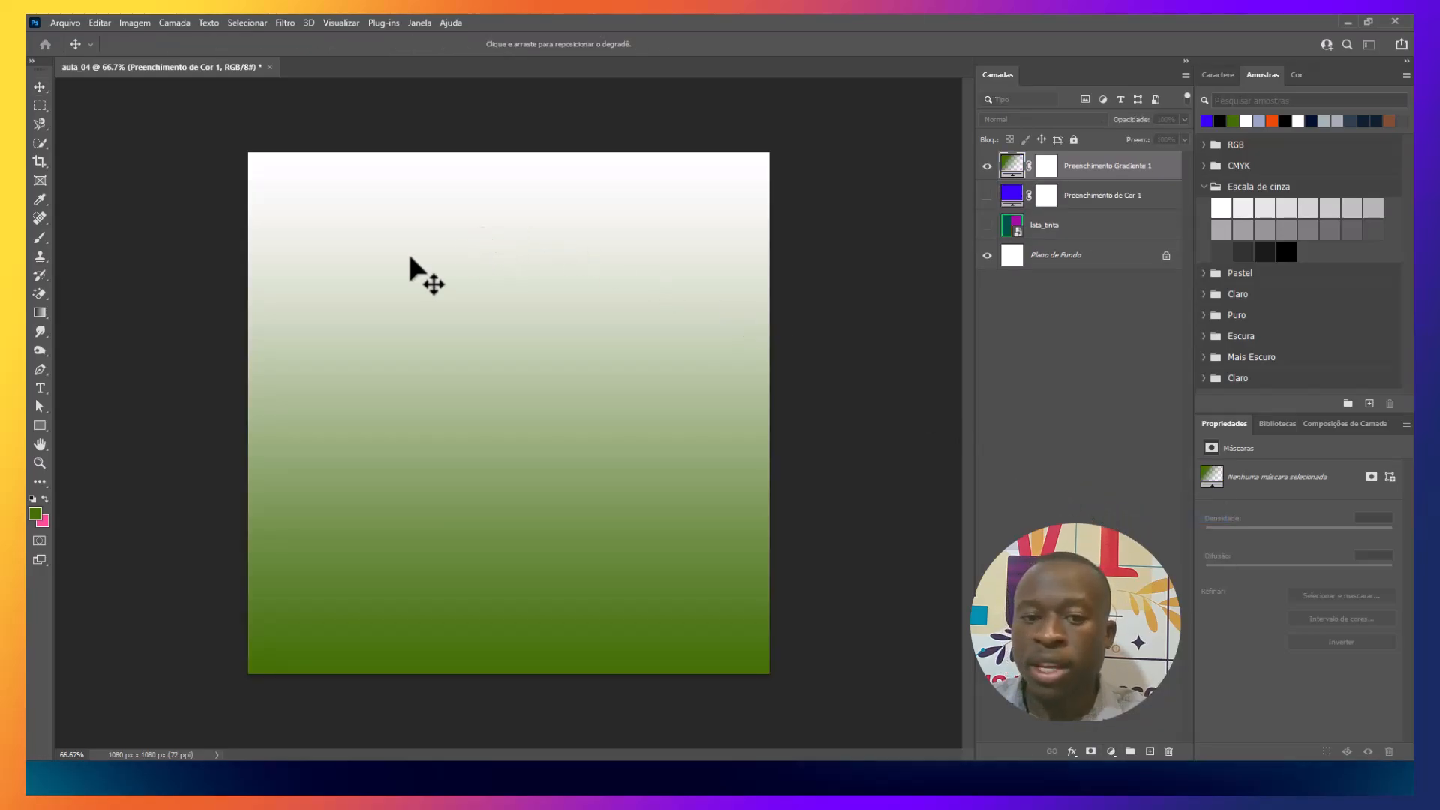
{"action": "left_click_drag", "start_coordinate": [636, 350], "coordinate": [585, 321]}
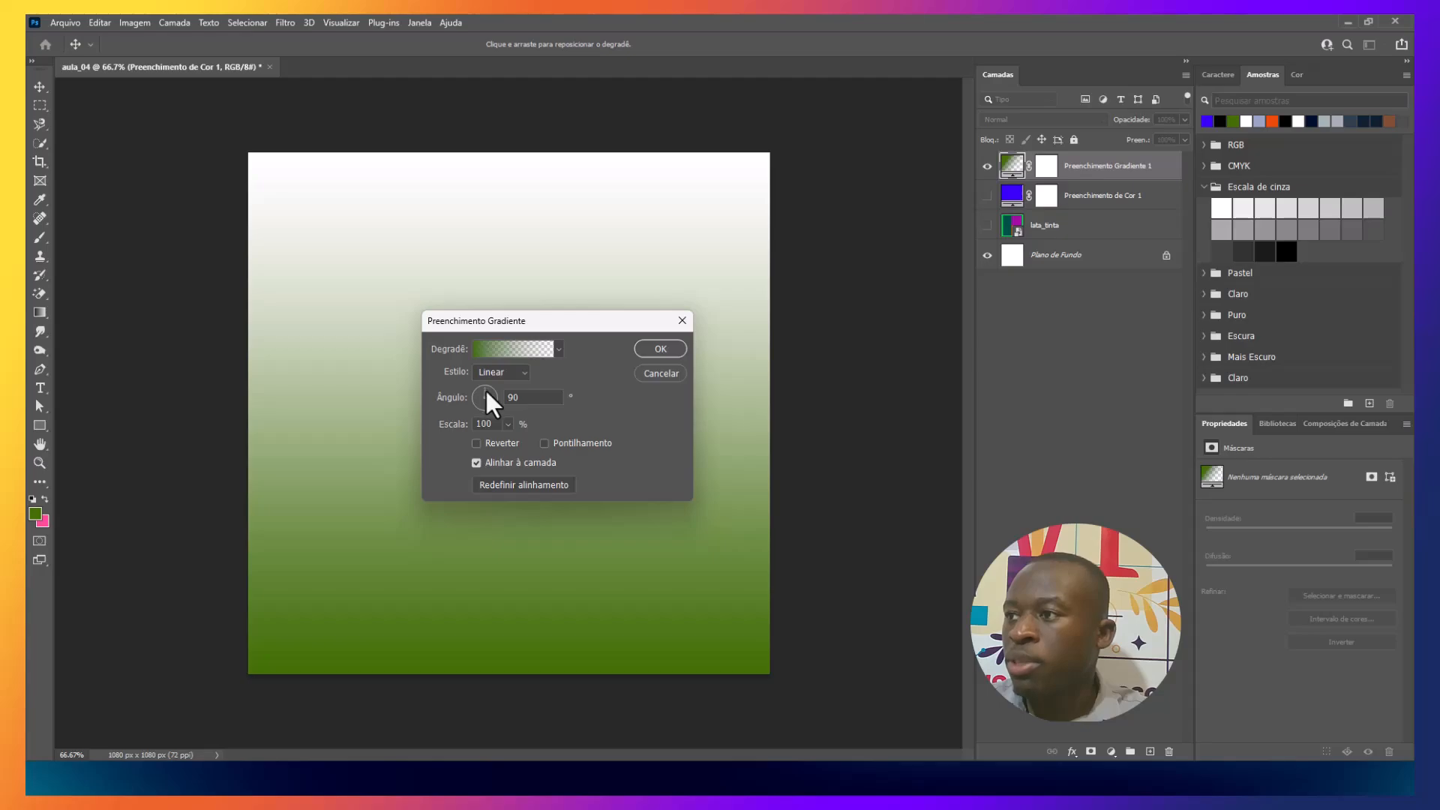
{"action": "mouse_move", "coordinate": [496, 398]}
{"action": "left_mouse_down"}
{"action": "mouse_move", "coordinate": [466, 402]}
{"action": "mouse_move", "coordinate": [482, 389]}
{"action": "left_mouse_up"}
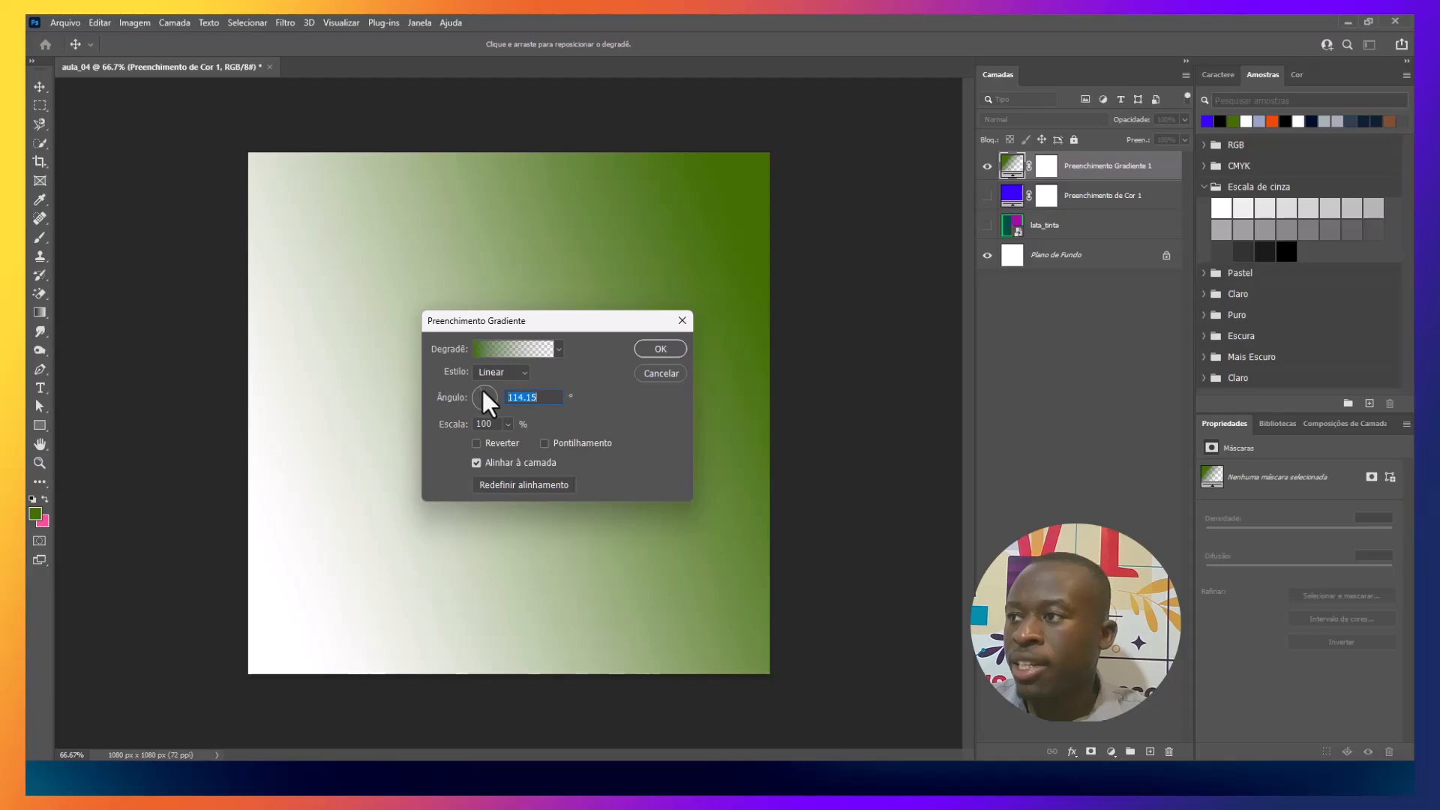
{"action": "left_click", "coordinate": [521, 373]}
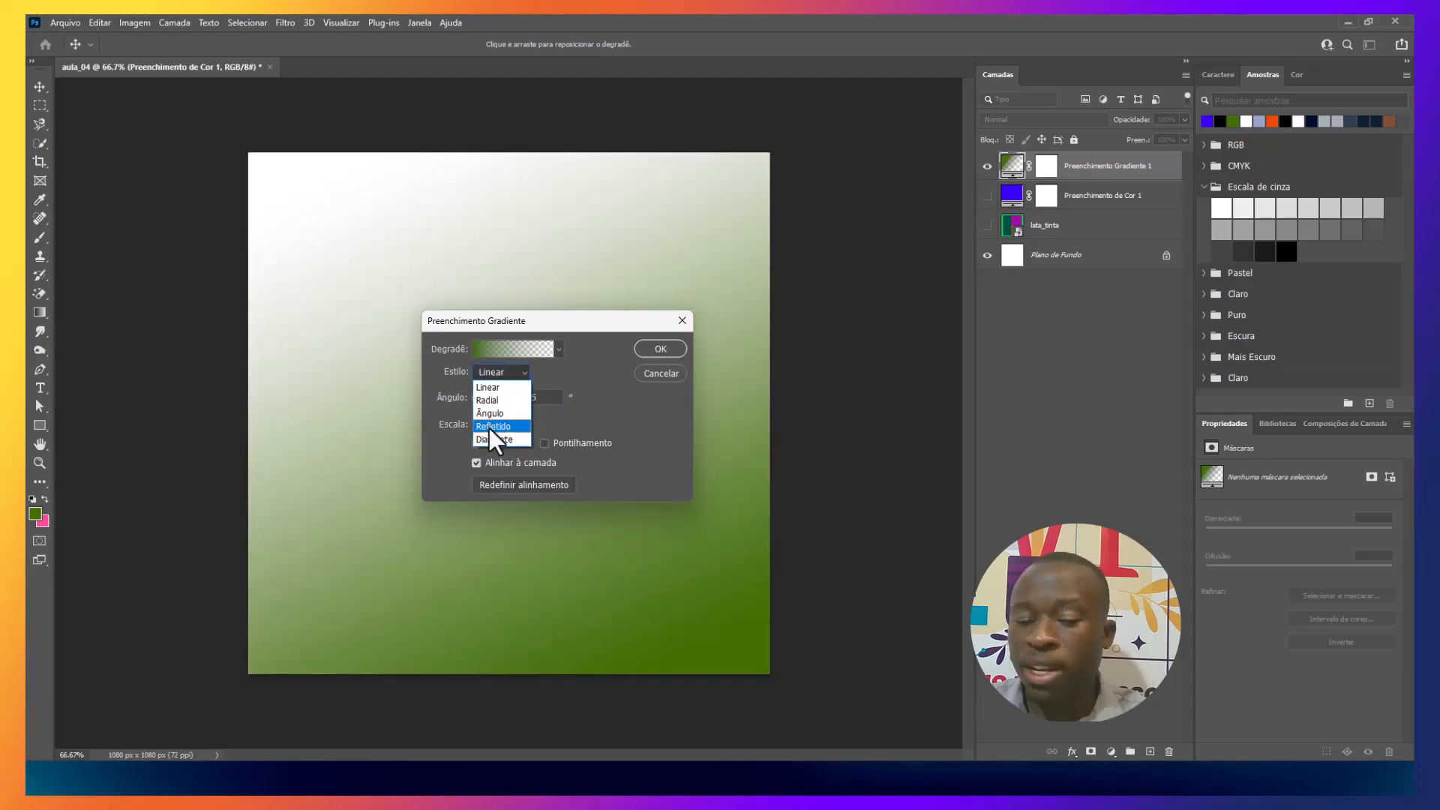
{"action": "left_click", "coordinate": [595, 396]}
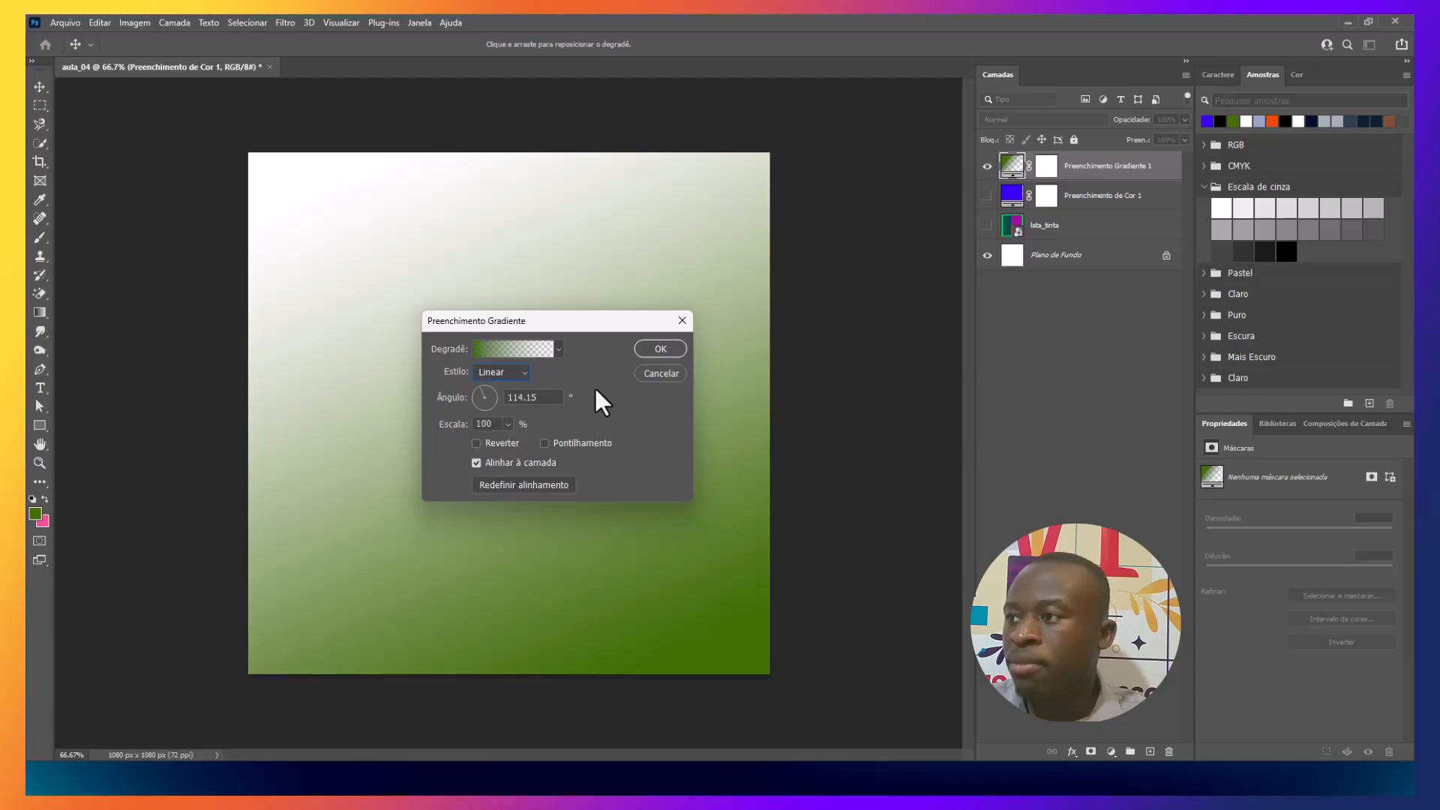
- Apply the third preset of the Azuis group to the gradient fill and accept it
{"action": "left_click", "coordinate": [558, 347]}
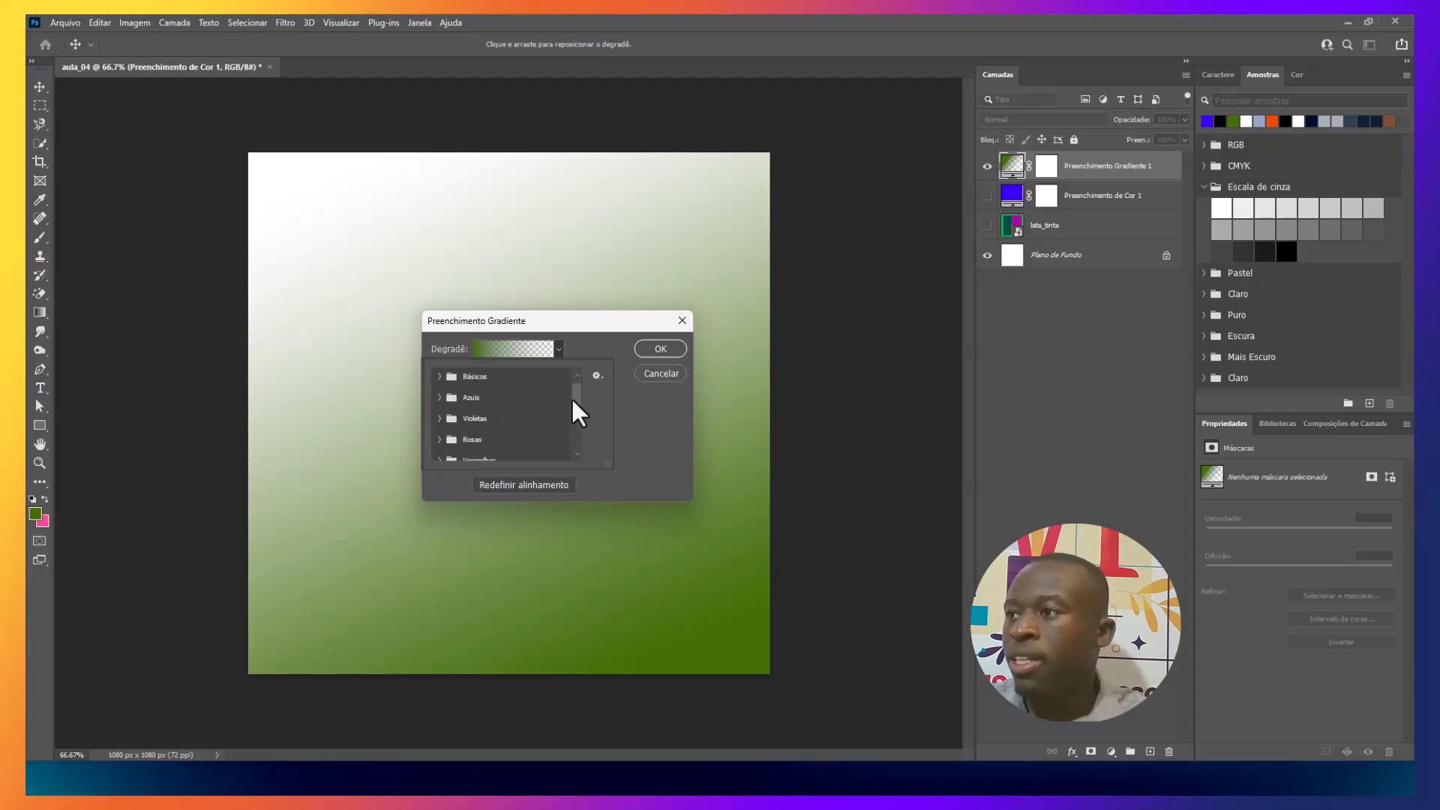
{"action": "left_click", "coordinate": [440, 400]}
{"action": "left_click", "coordinate": [504, 419]}
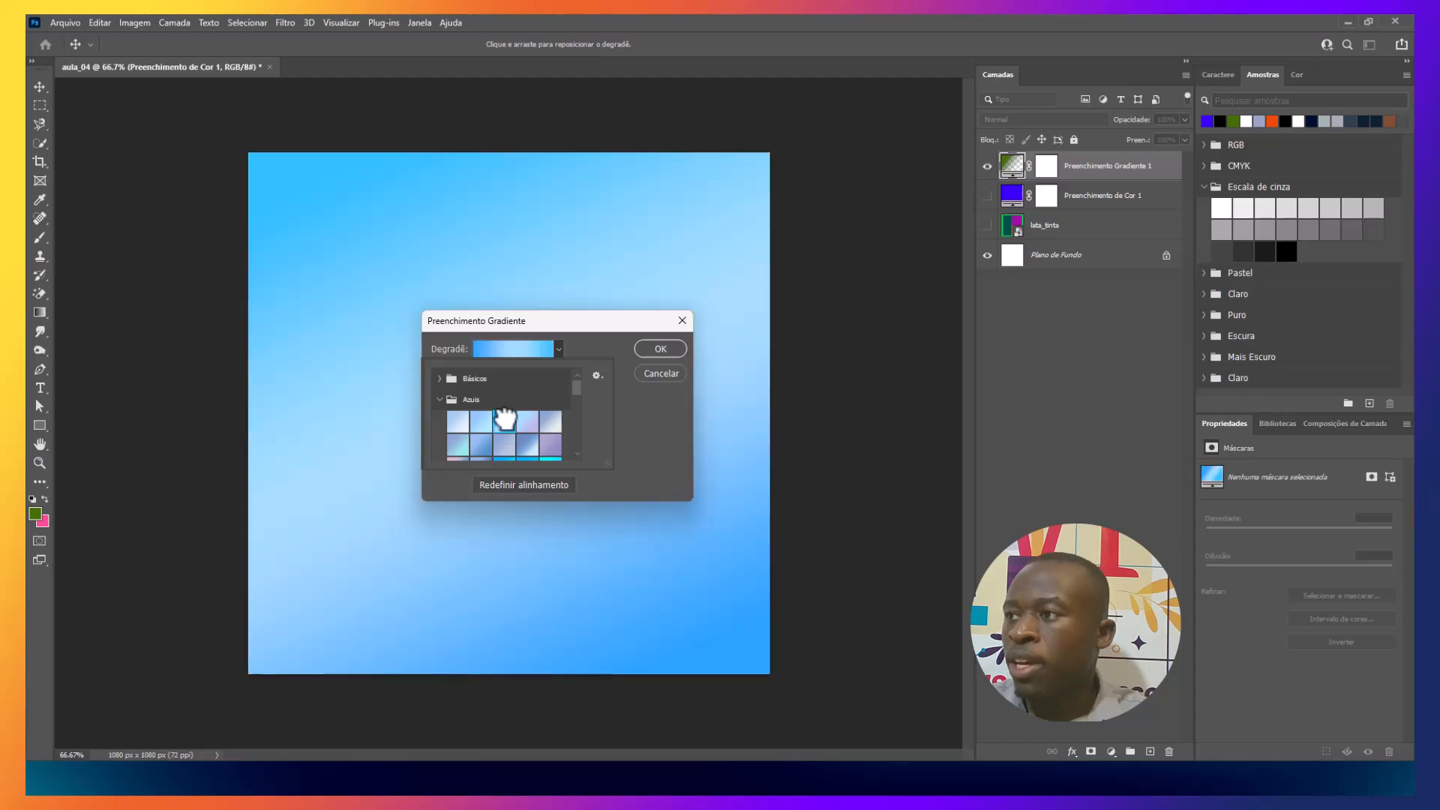
{"action": "left_click", "coordinate": [556, 322]}
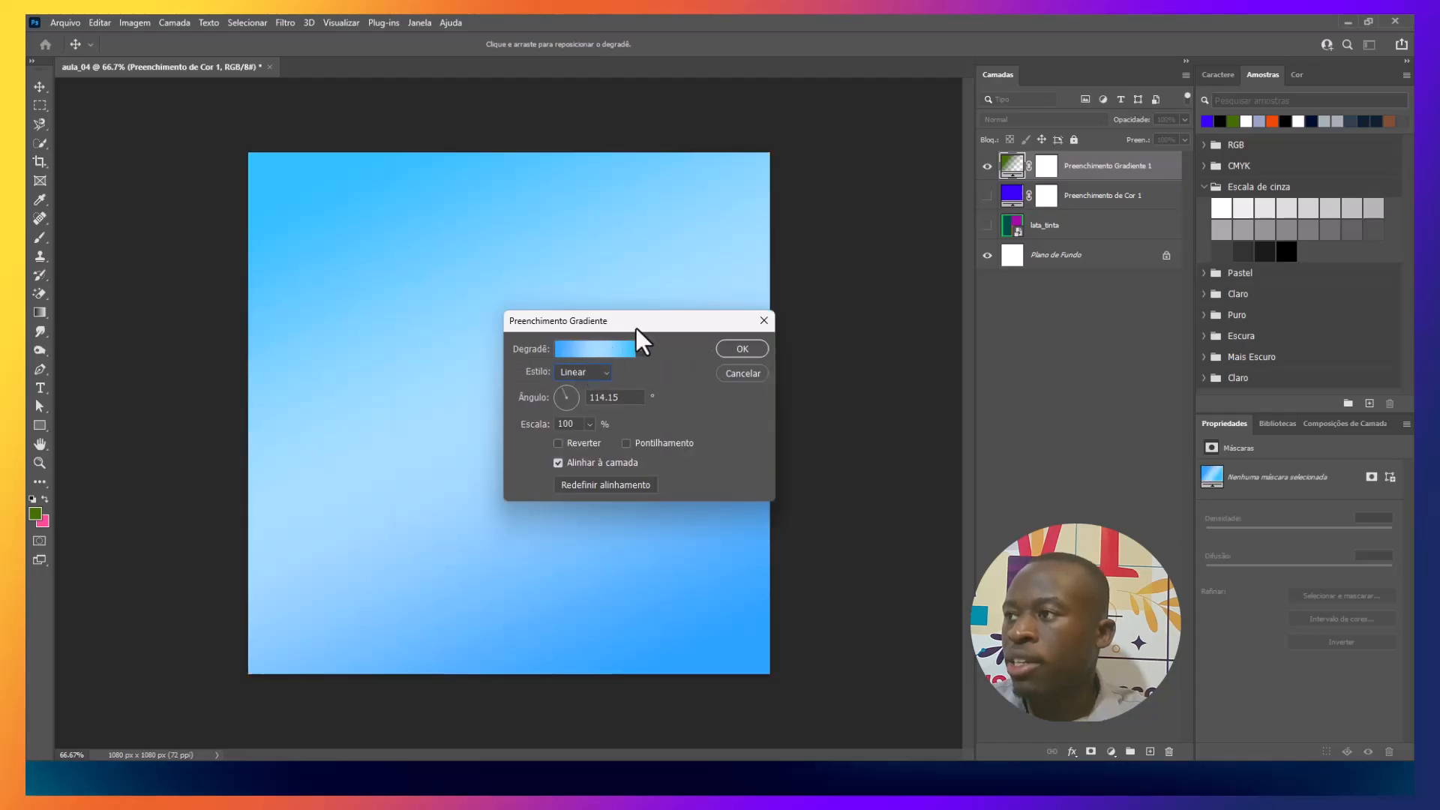
{"action": "left_click_drag", "start_coordinate": [636, 327], "coordinate": [897, 309]}
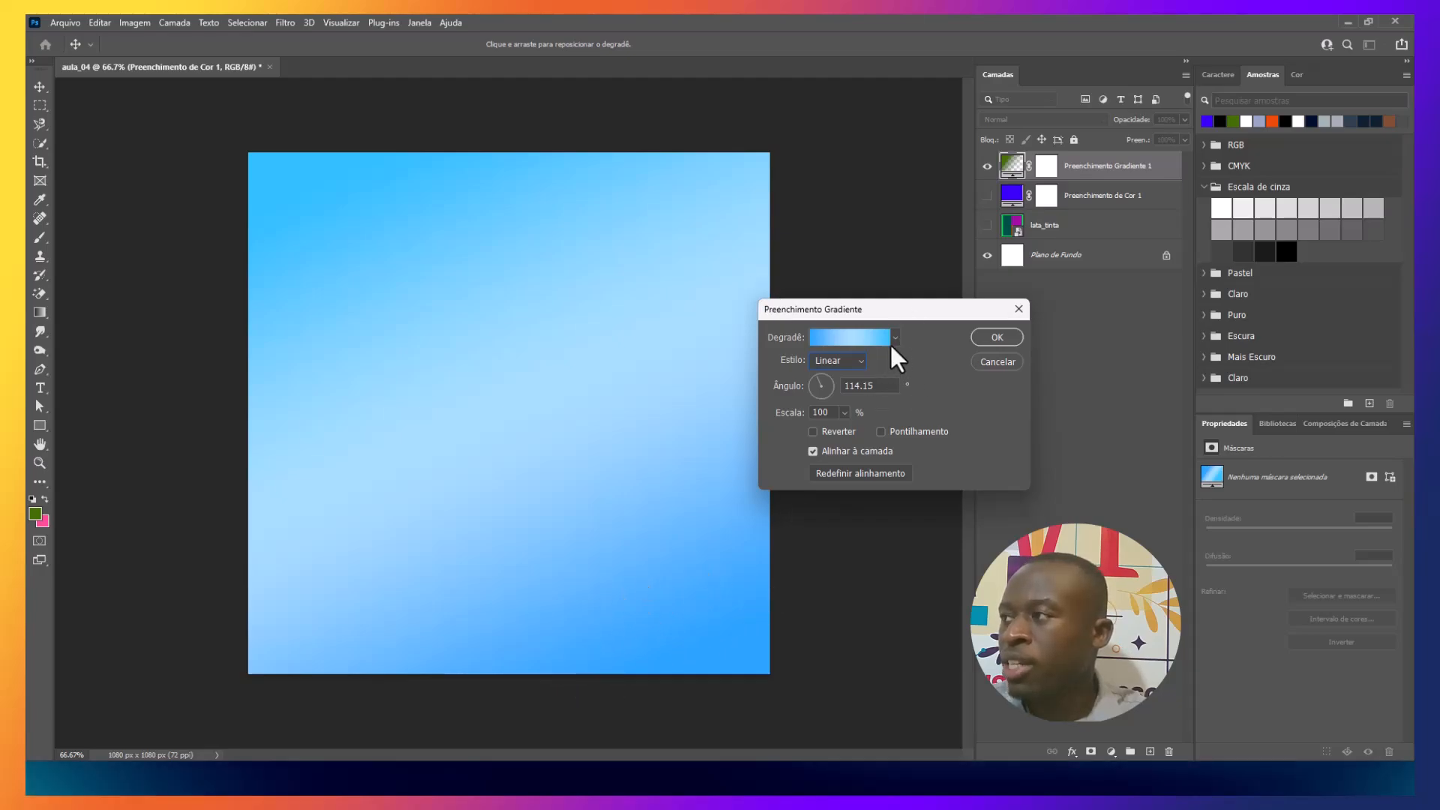
{"action": "left_click_drag", "start_coordinate": [984, 309], "coordinate": [1125, 307]}
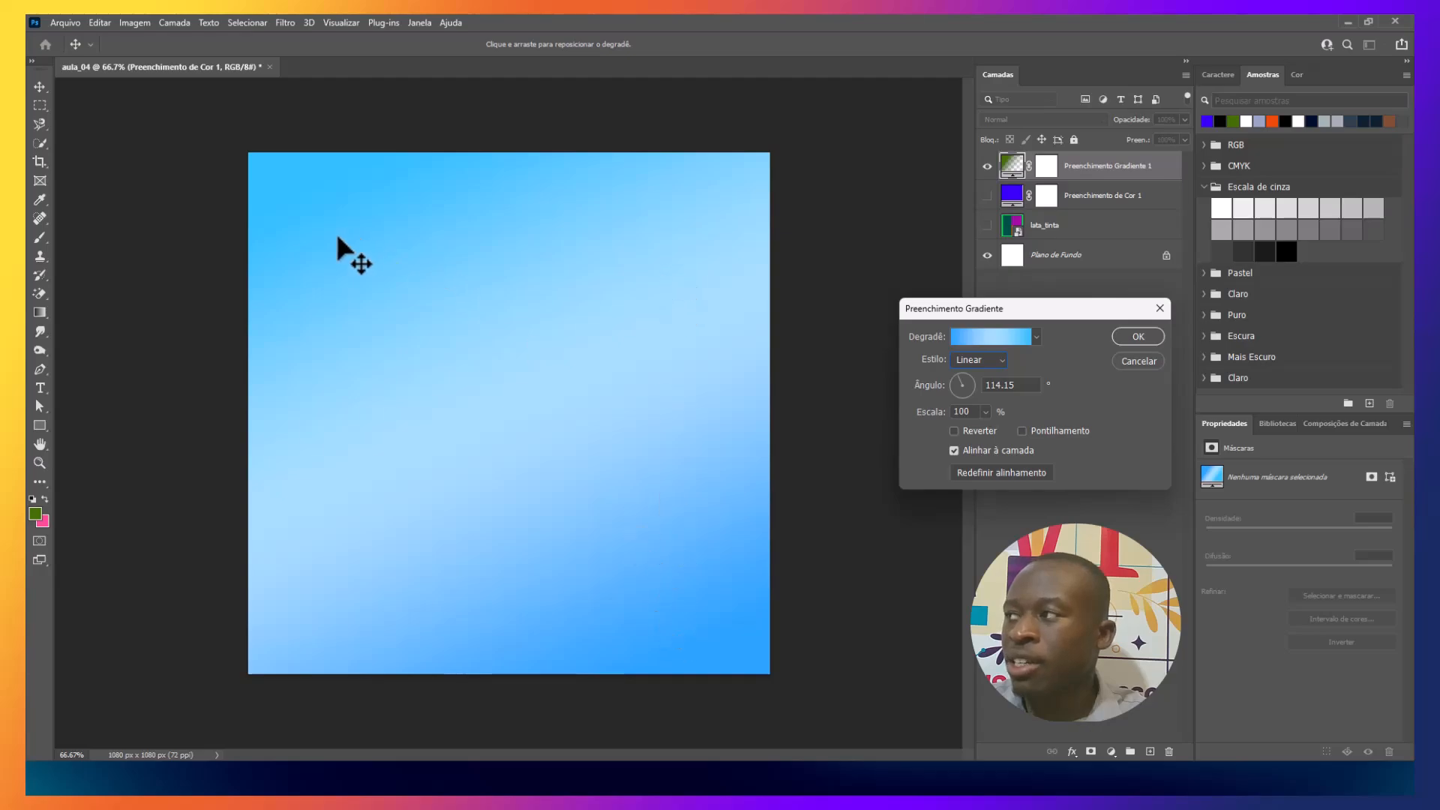
{"action": "left_click", "coordinate": [1138, 337]}
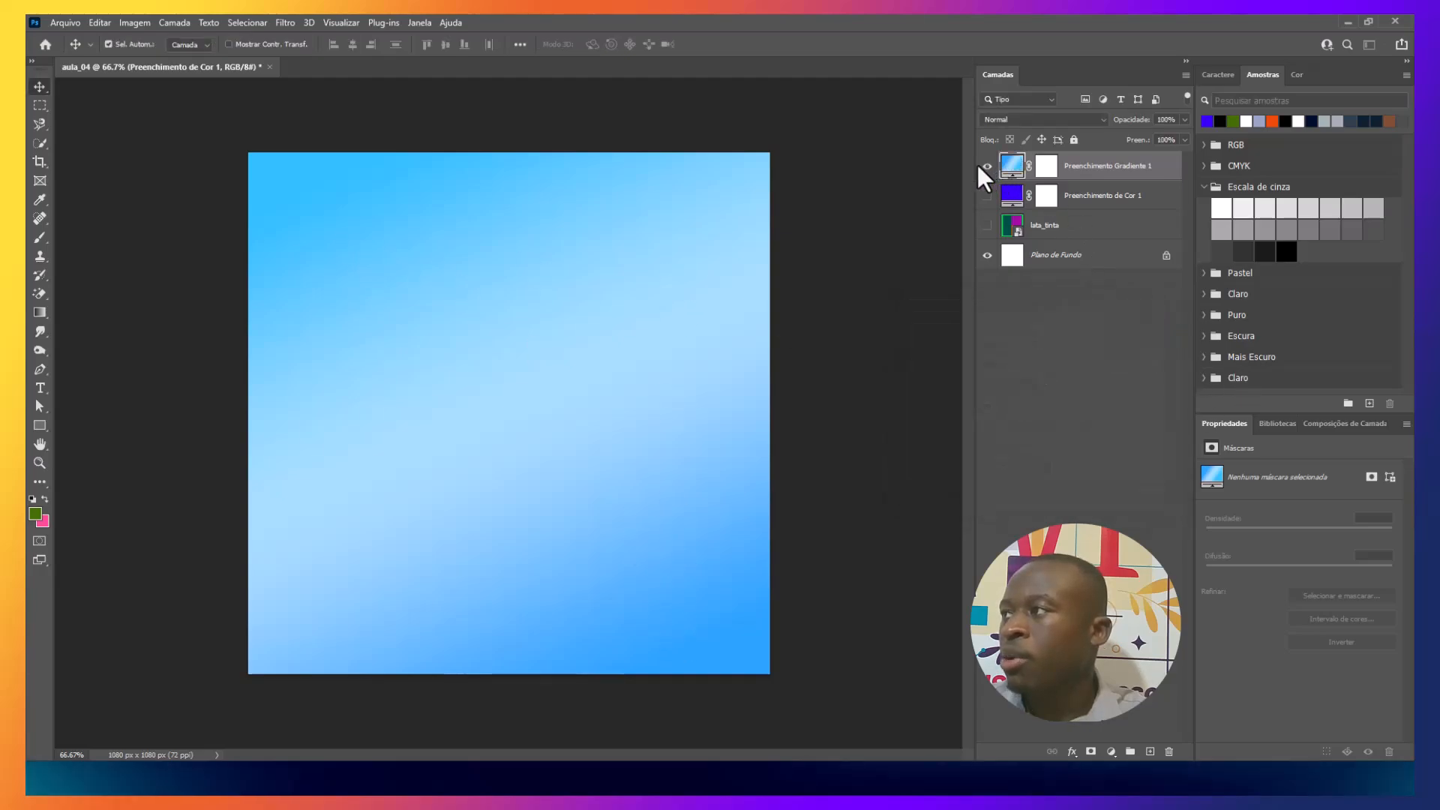
- Hide the gradient fill layer and show the lata_tinta layer again
{"action": "left_click", "coordinate": [987, 165]}
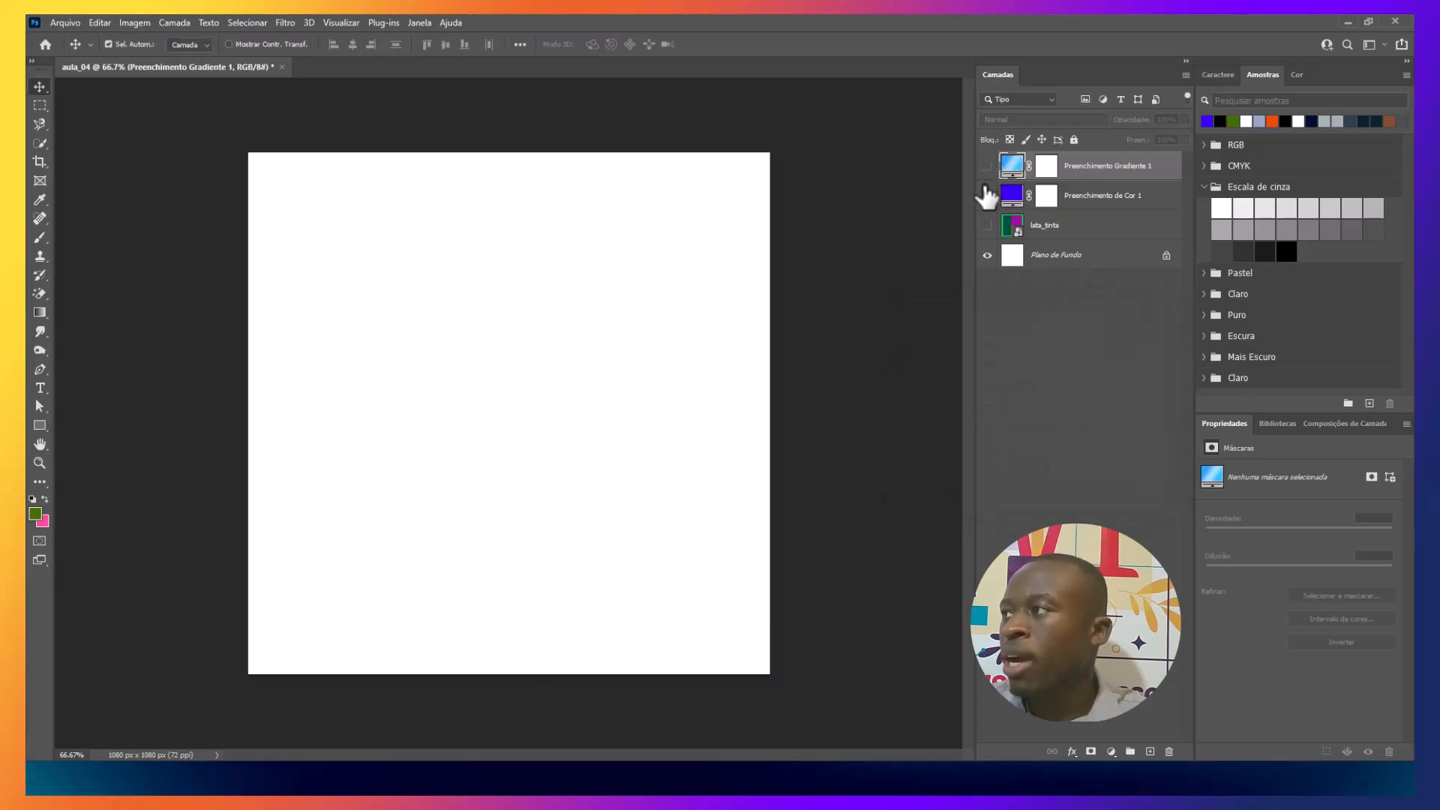
{"action": "left_click", "coordinate": [987, 226]}
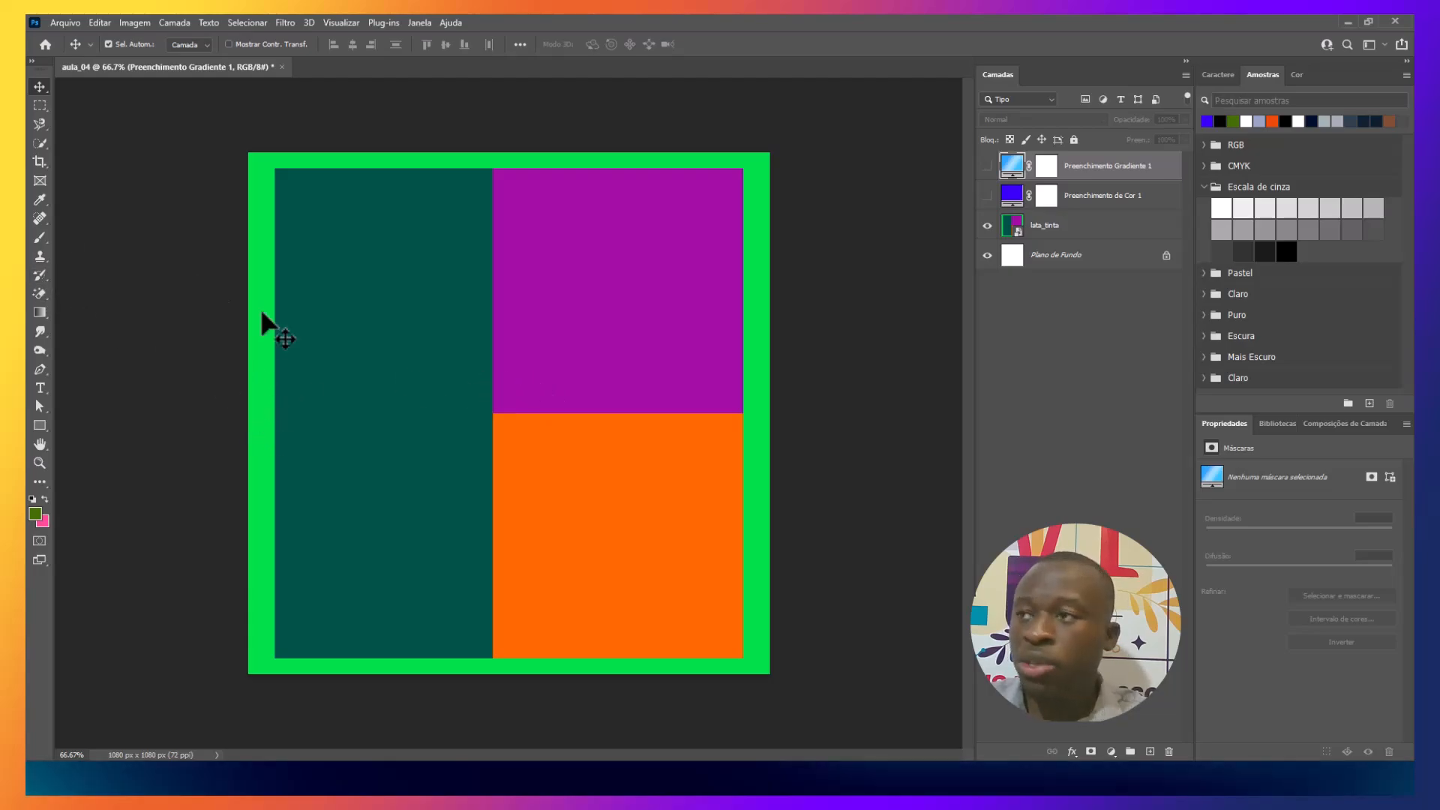
- Switch to the Paint Bucket tool and rasterize the lata_tinta smart object layer so it can be filled
{"action": "left_click", "coordinate": [36, 311]}
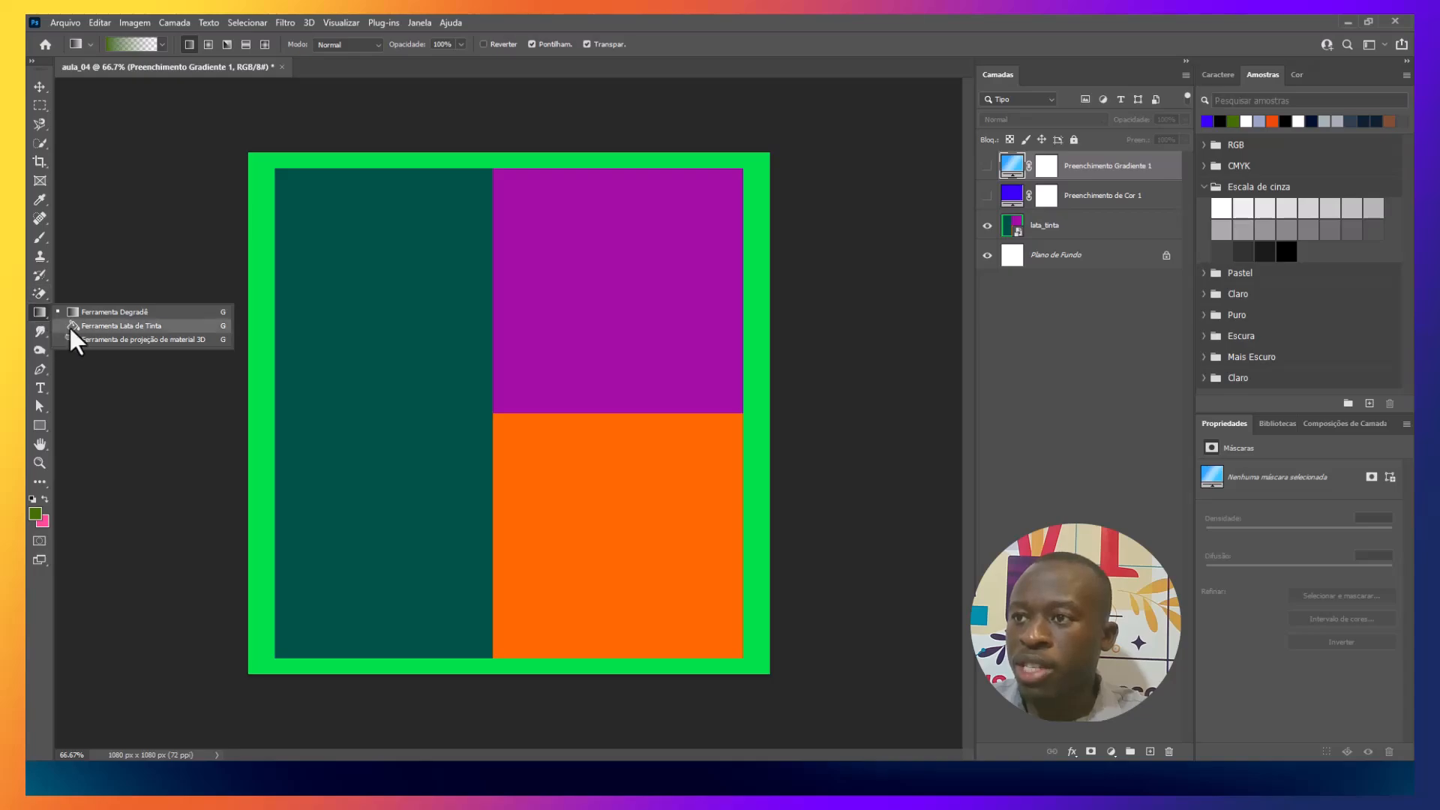
{"action": "left_click", "coordinate": [120, 325]}
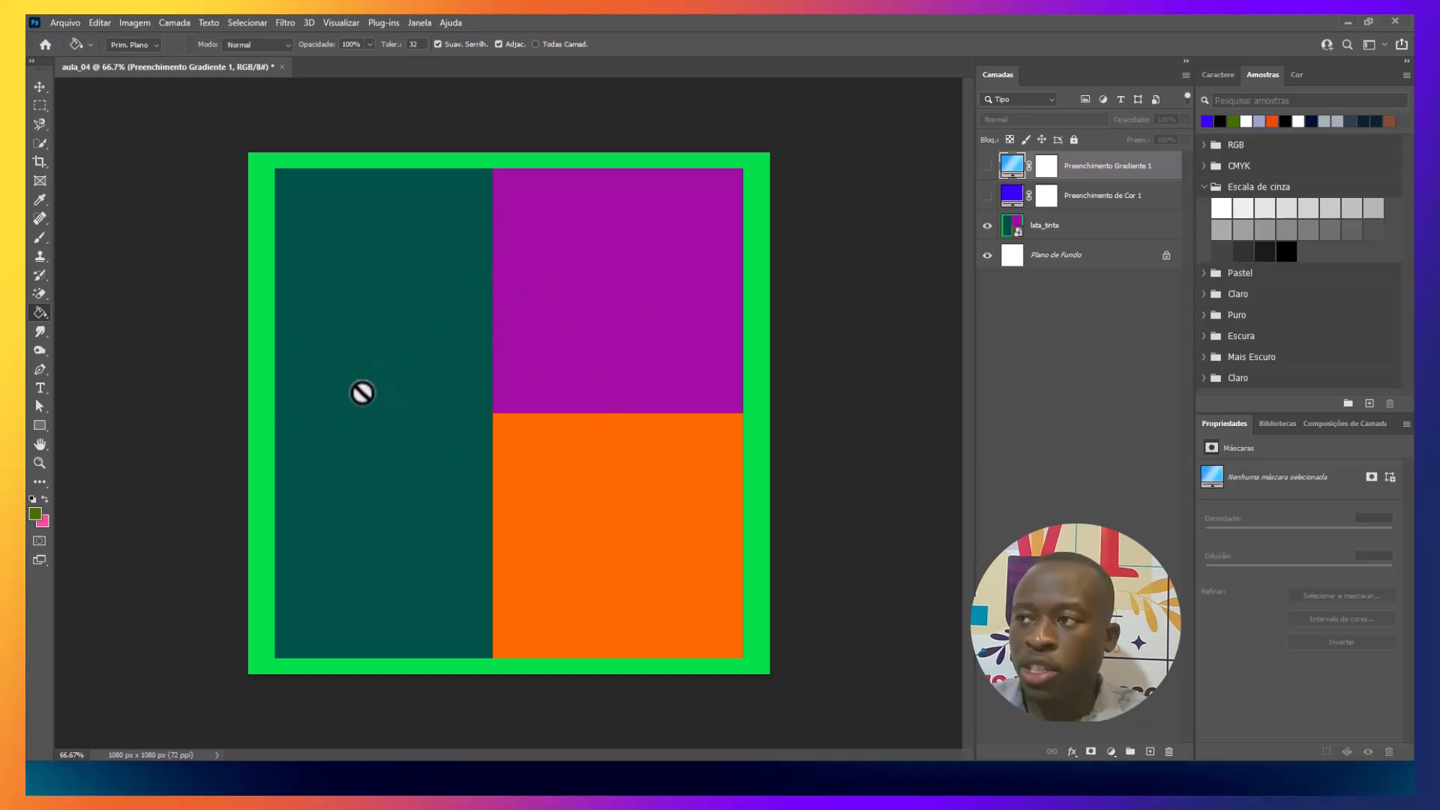
{"action": "left_click", "coordinate": [1021, 229]}
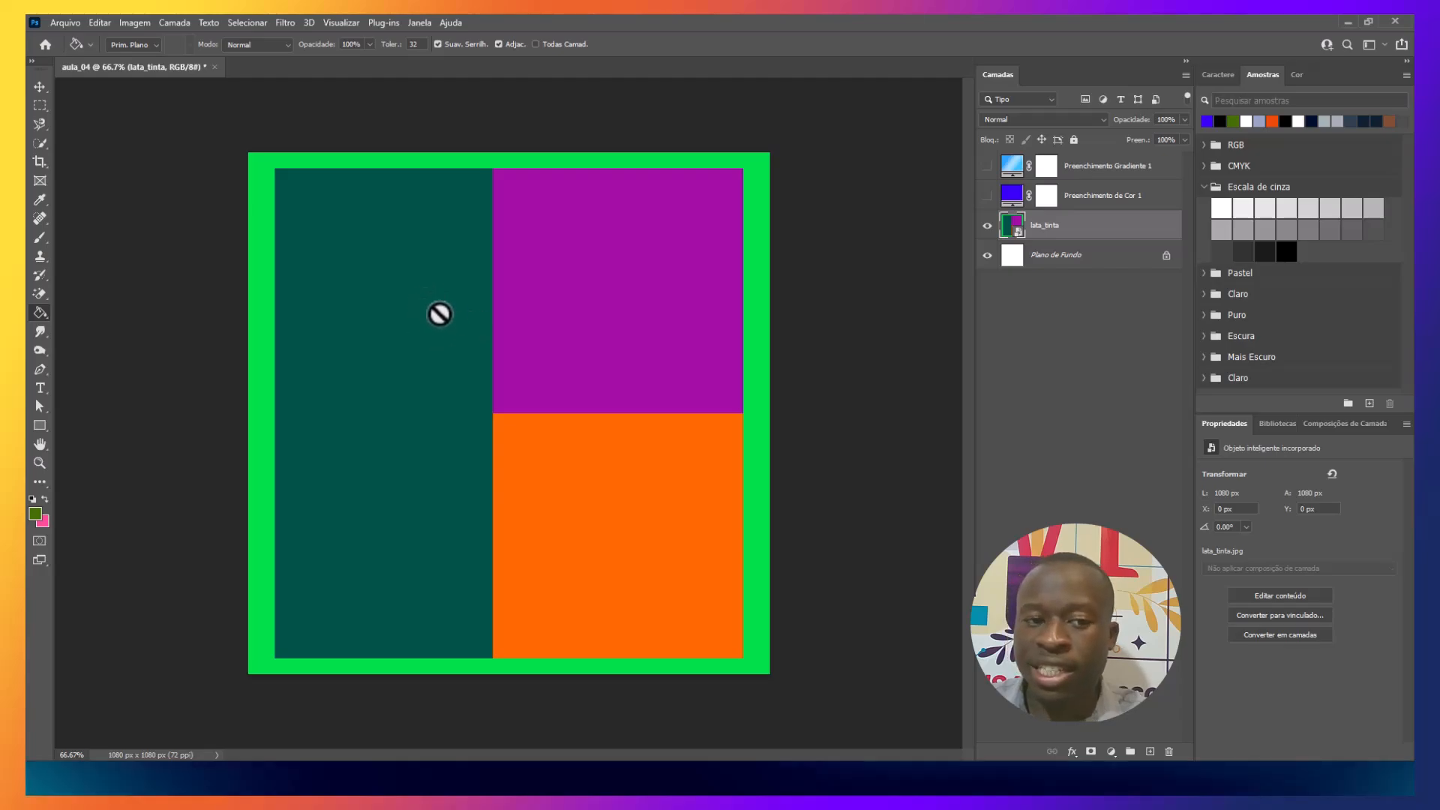
{"action": "left_click", "coordinate": [491, 328]}
{"action": "left_click_drag", "start_coordinate": [686, 228], "coordinate": [597, 255]}
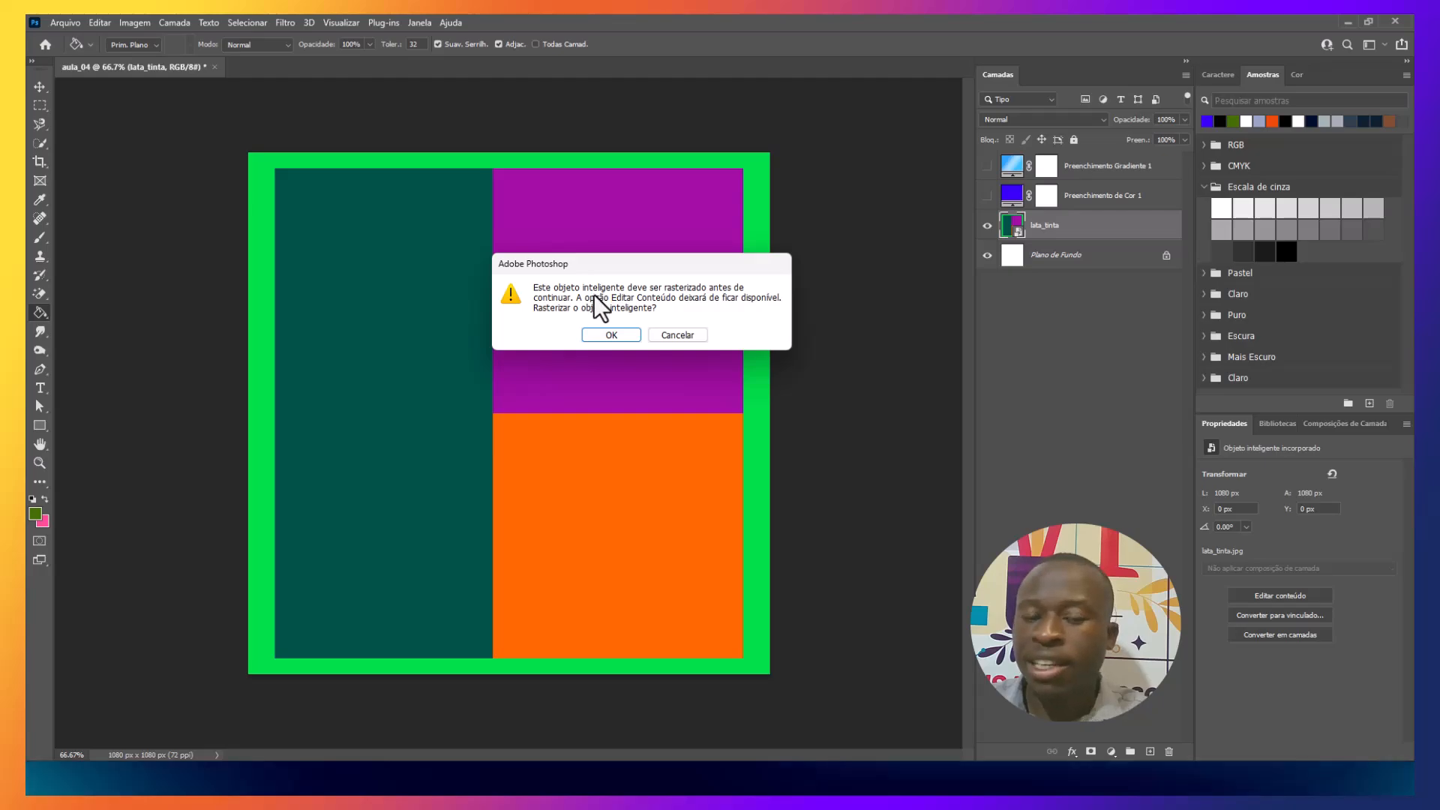
{"action": "left_click", "coordinate": [614, 331]}
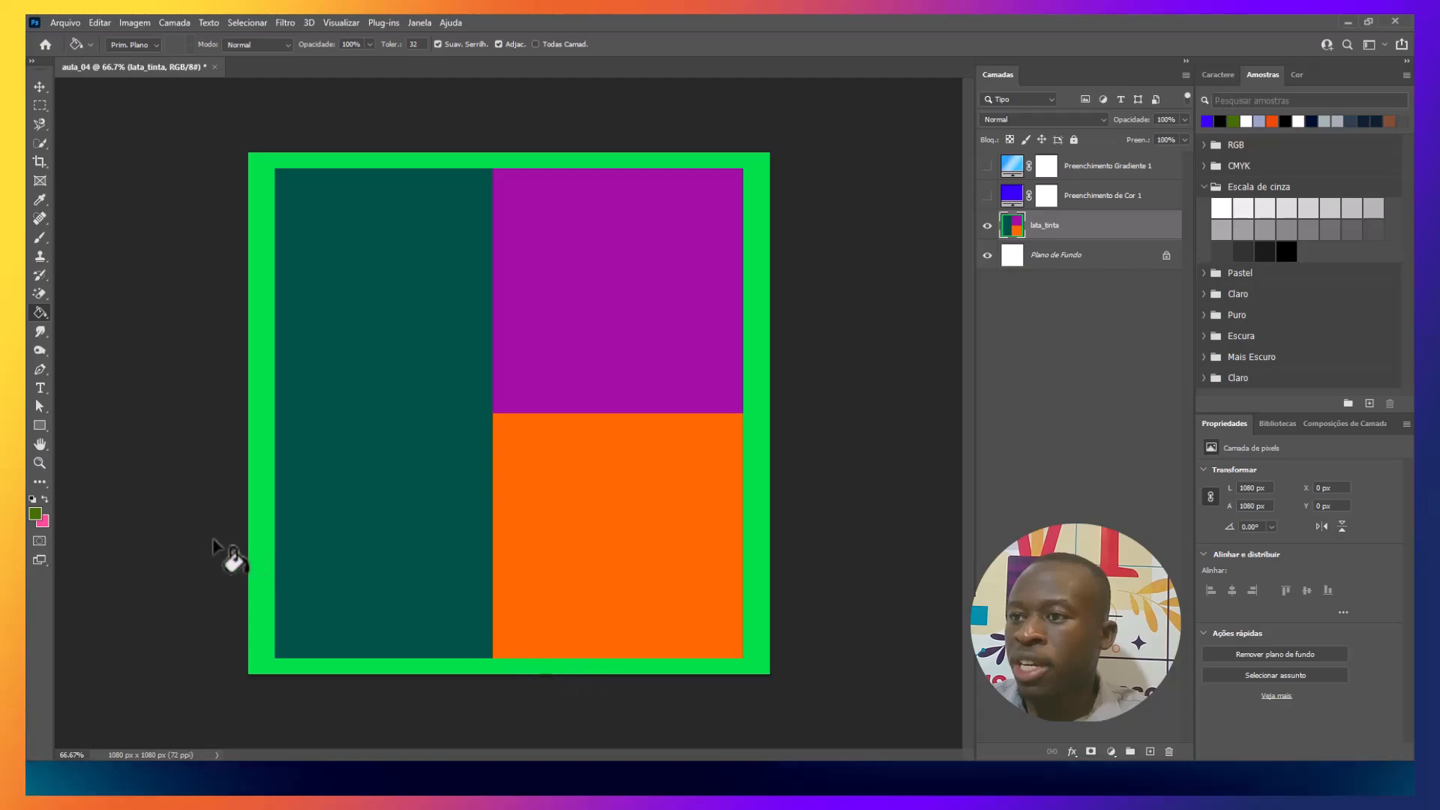
- Fill the bright green outer border of the lata_tinta image with the orange-red recent swatch
{"action": "left_click", "coordinate": [43, 498]}
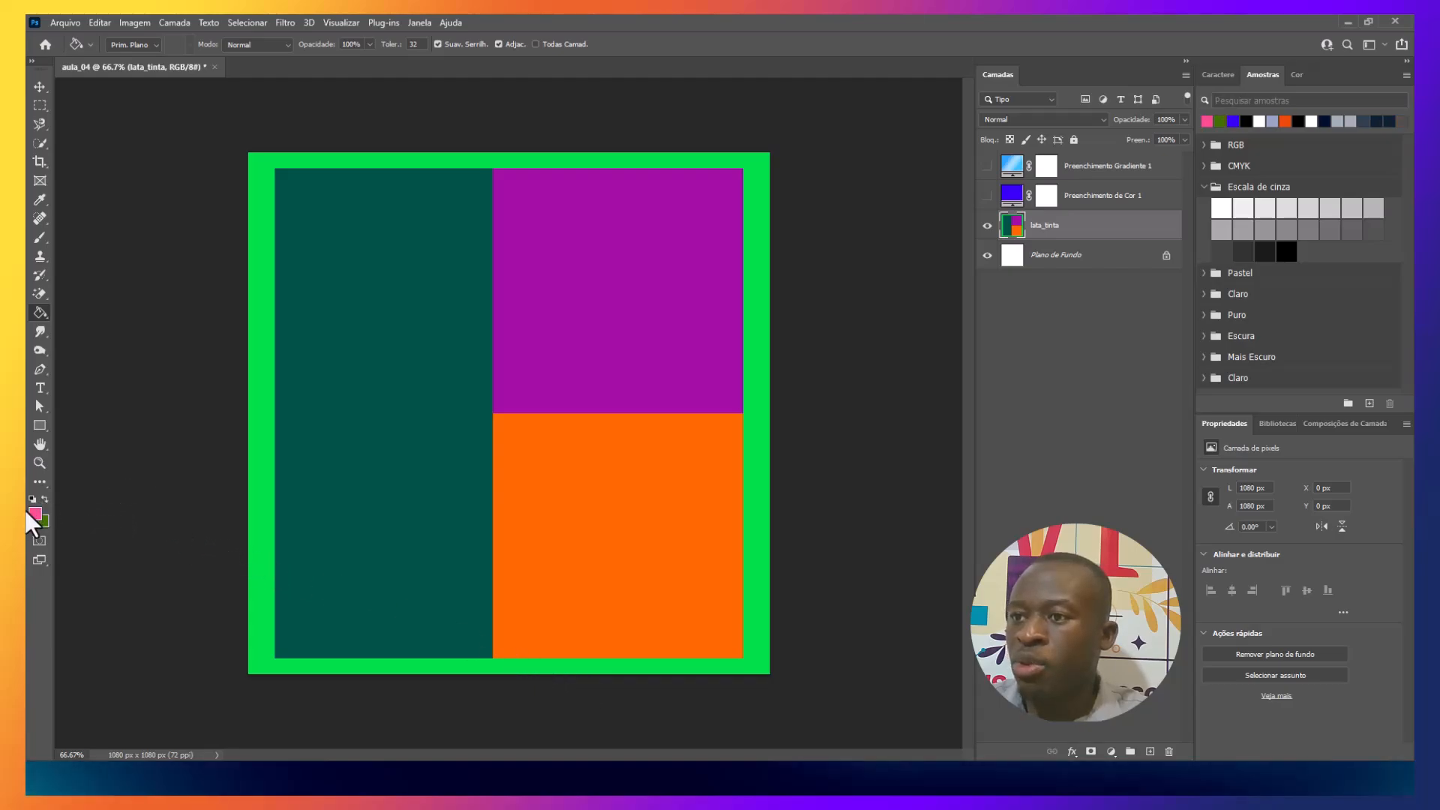
{"action": "left_click", "coordinate": [1281, 120]}
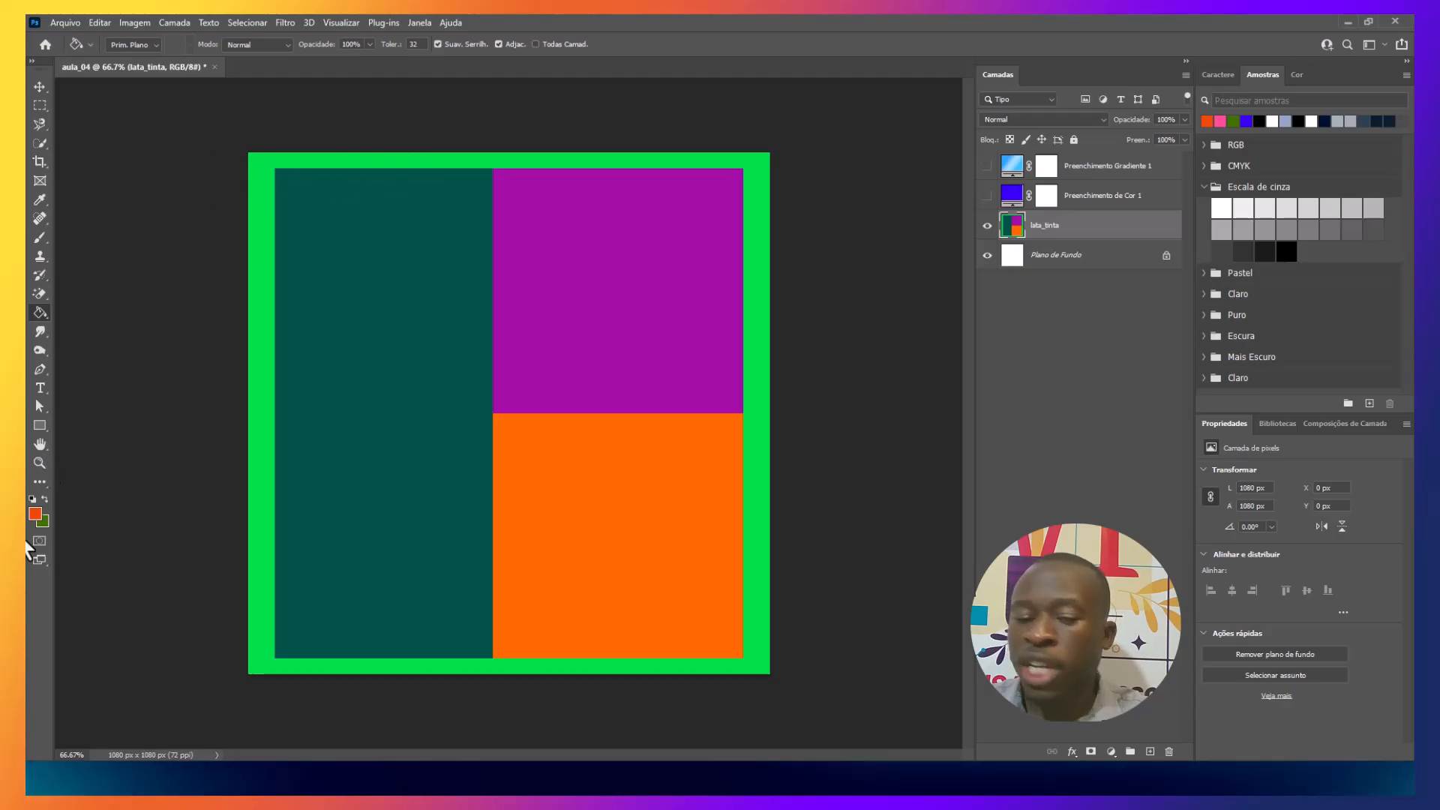
{"action": "left_click", "coordinate": [265, 194]}
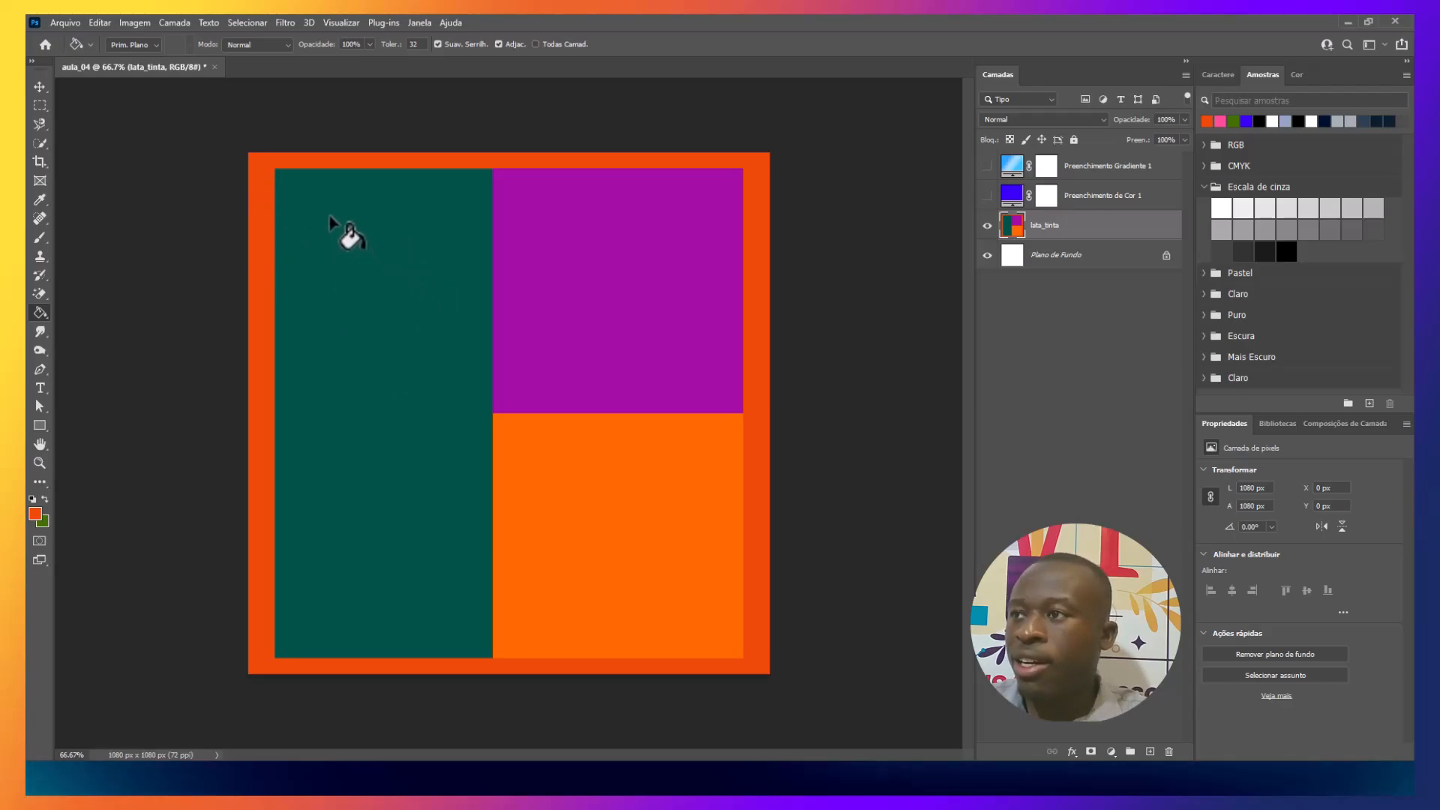
- Fill the teal and purple rectangles of the lata_tinta image with white
{"action": "left_click", "coordinate": [1273, 122]}
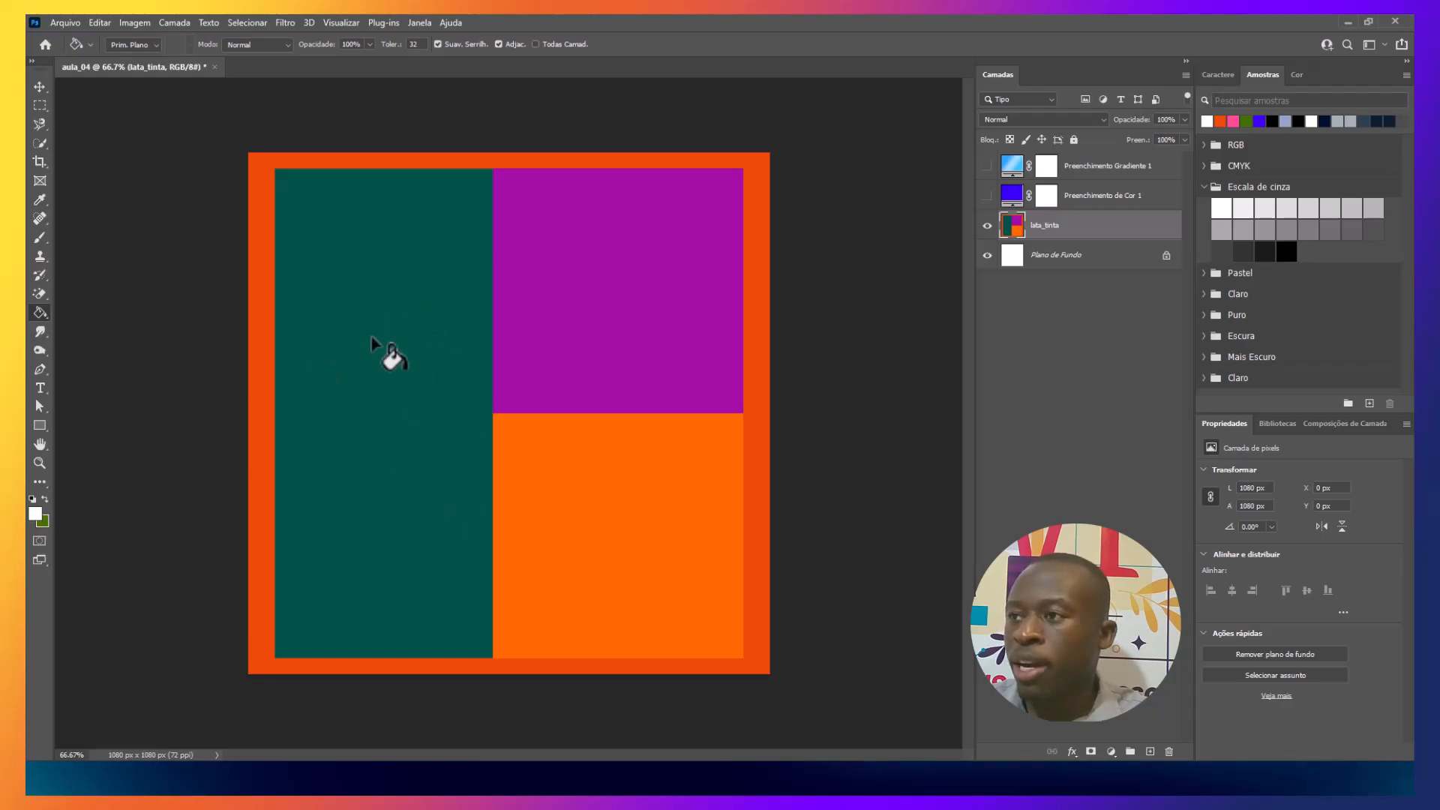
{"action": "left_click", "coordinate": [393, 347]}
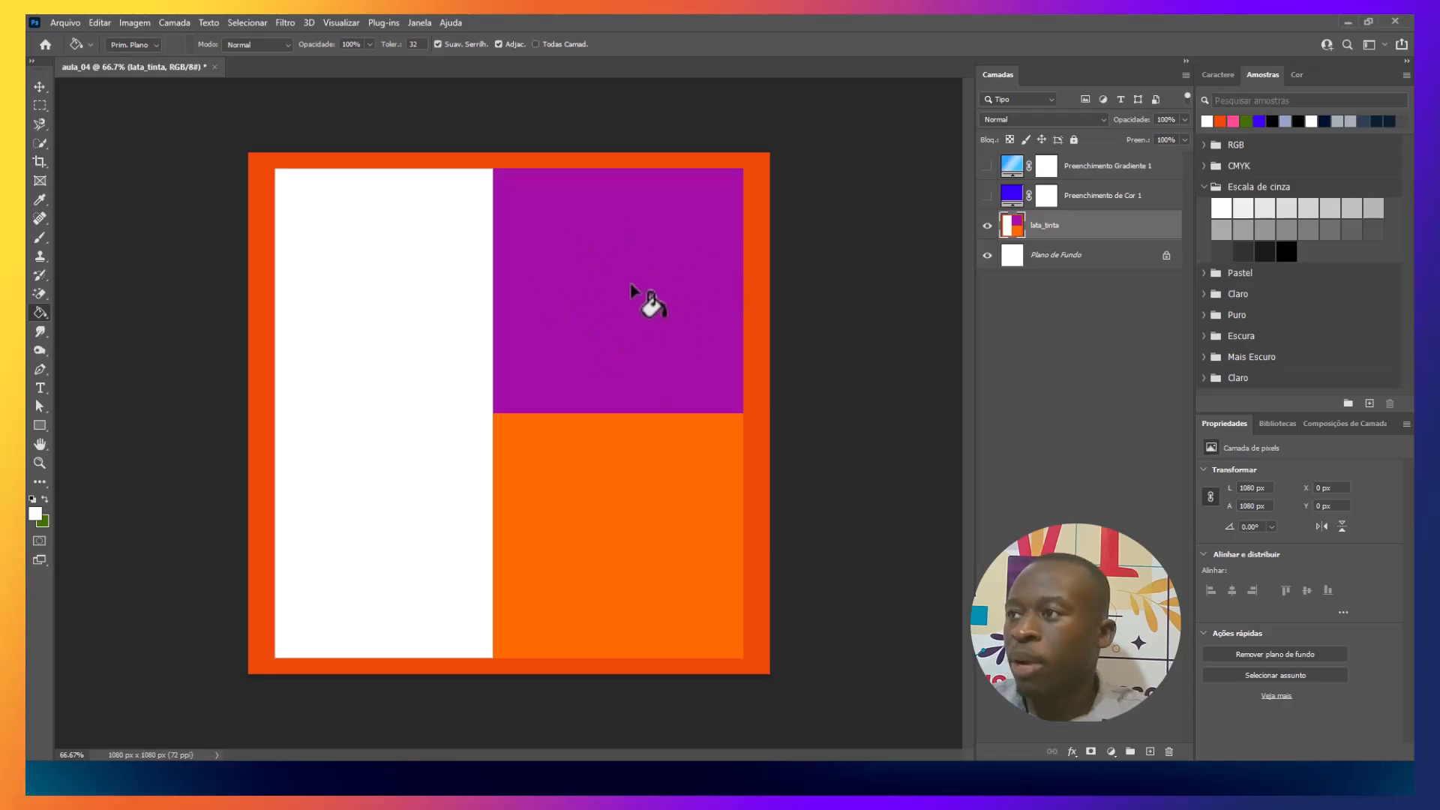
{"action": "left_click", "coordinate": [561, 258]}
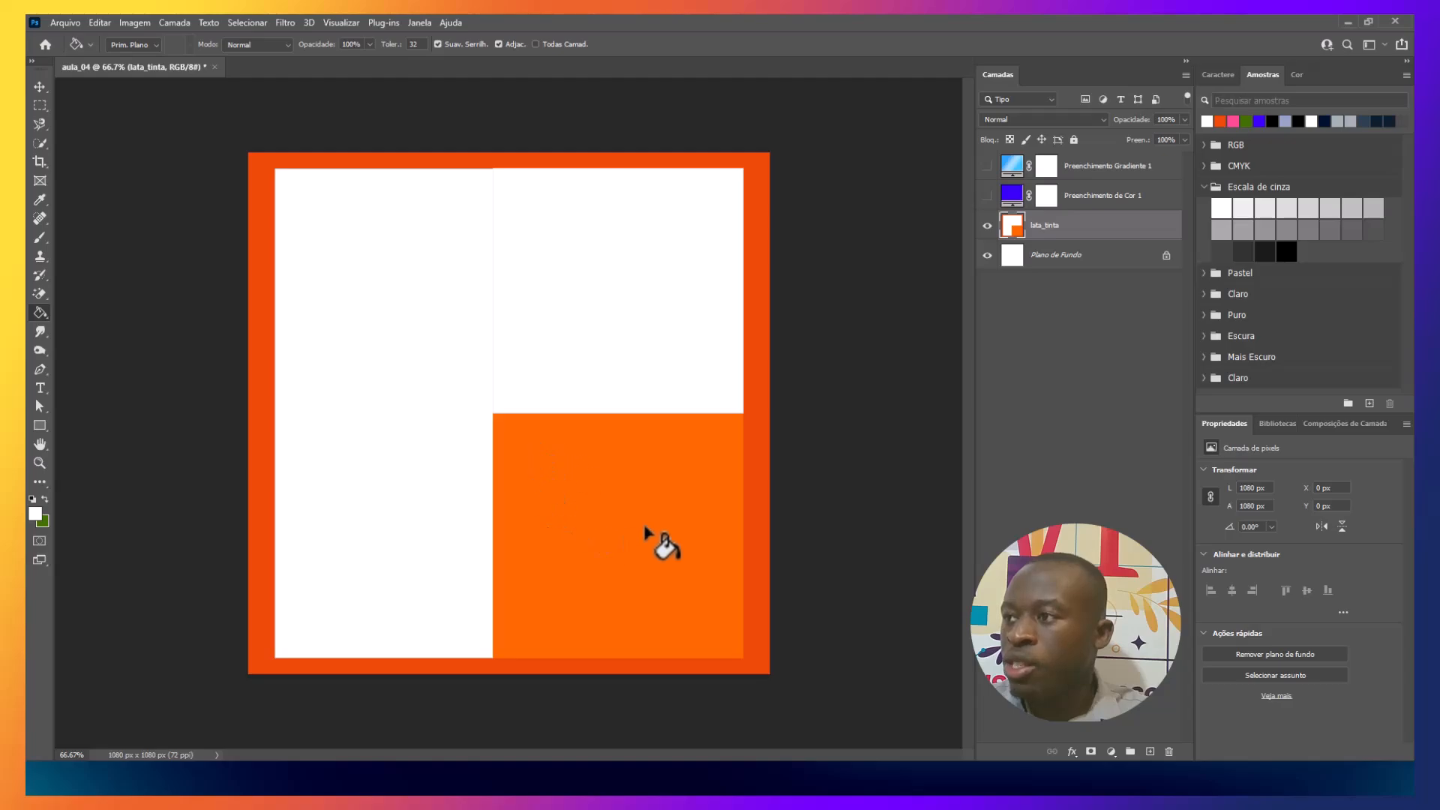
- Try a white fill on the orange lower-right rectangle, undo it and fill the rectangle with blue instead
{"action": "left_click", "coordinate": [605, 517]}
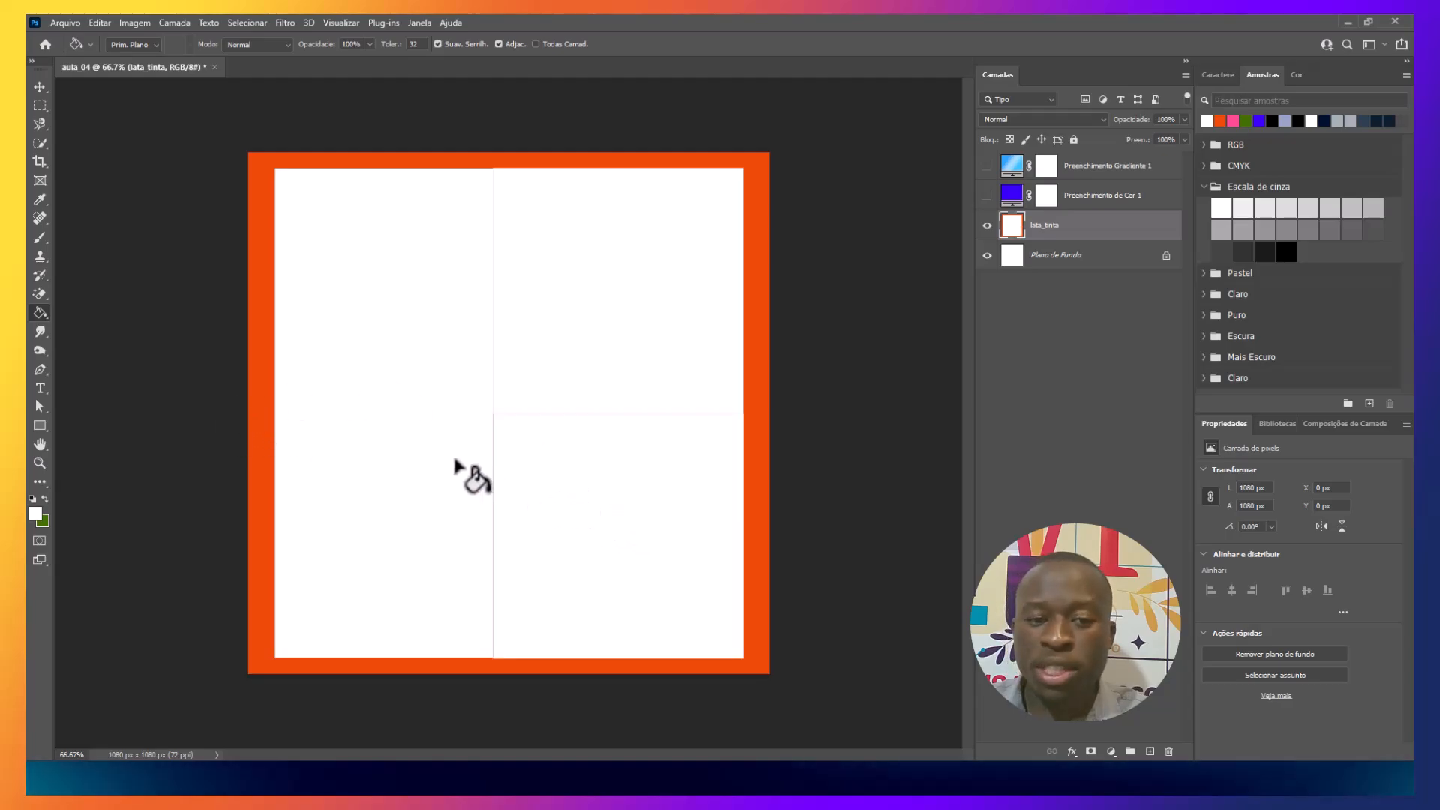
{"action": "key", "text": "ctrl+z"}
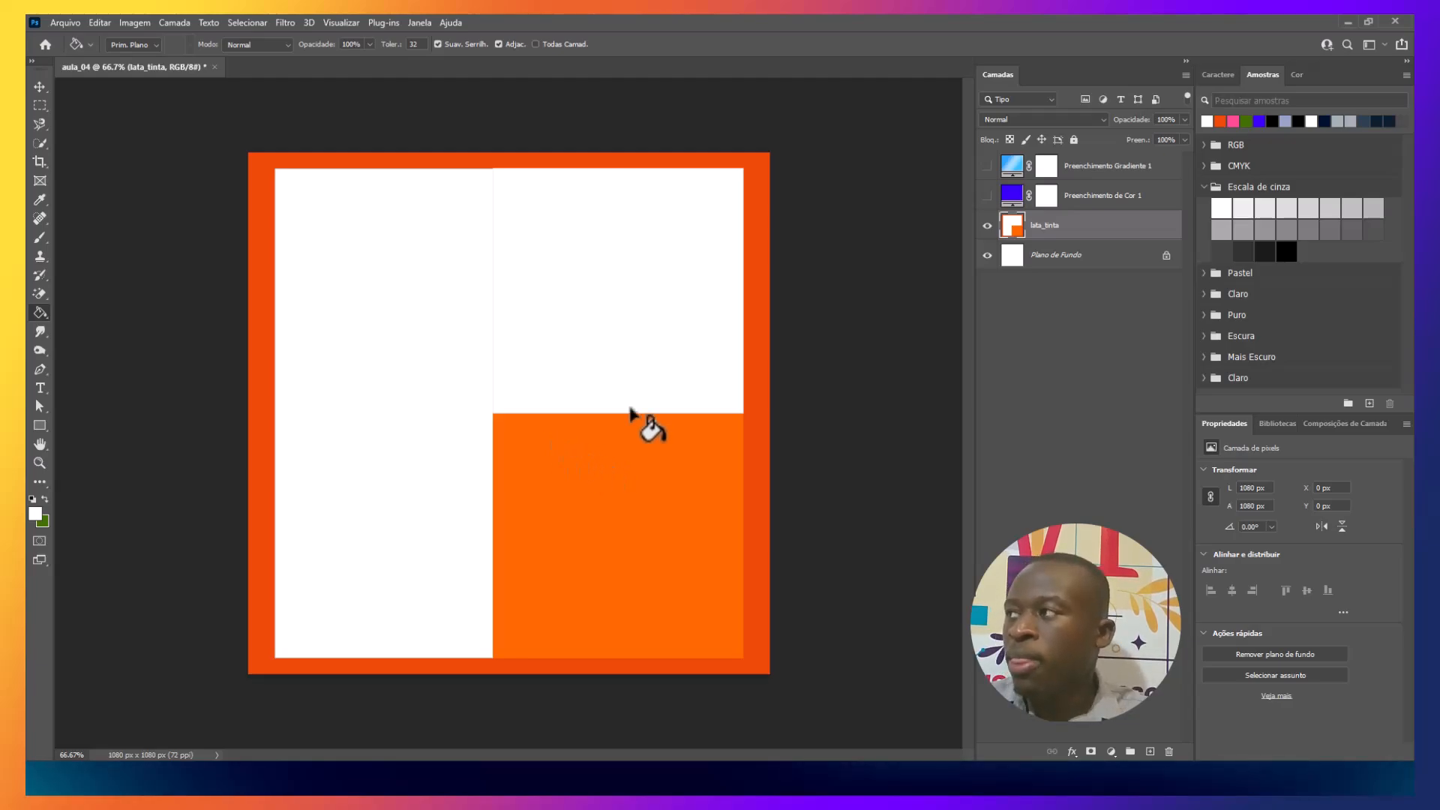
{"action": "left_click_drag", "start_coordinate": [1263, 121], "coordinate": [642, 498]}
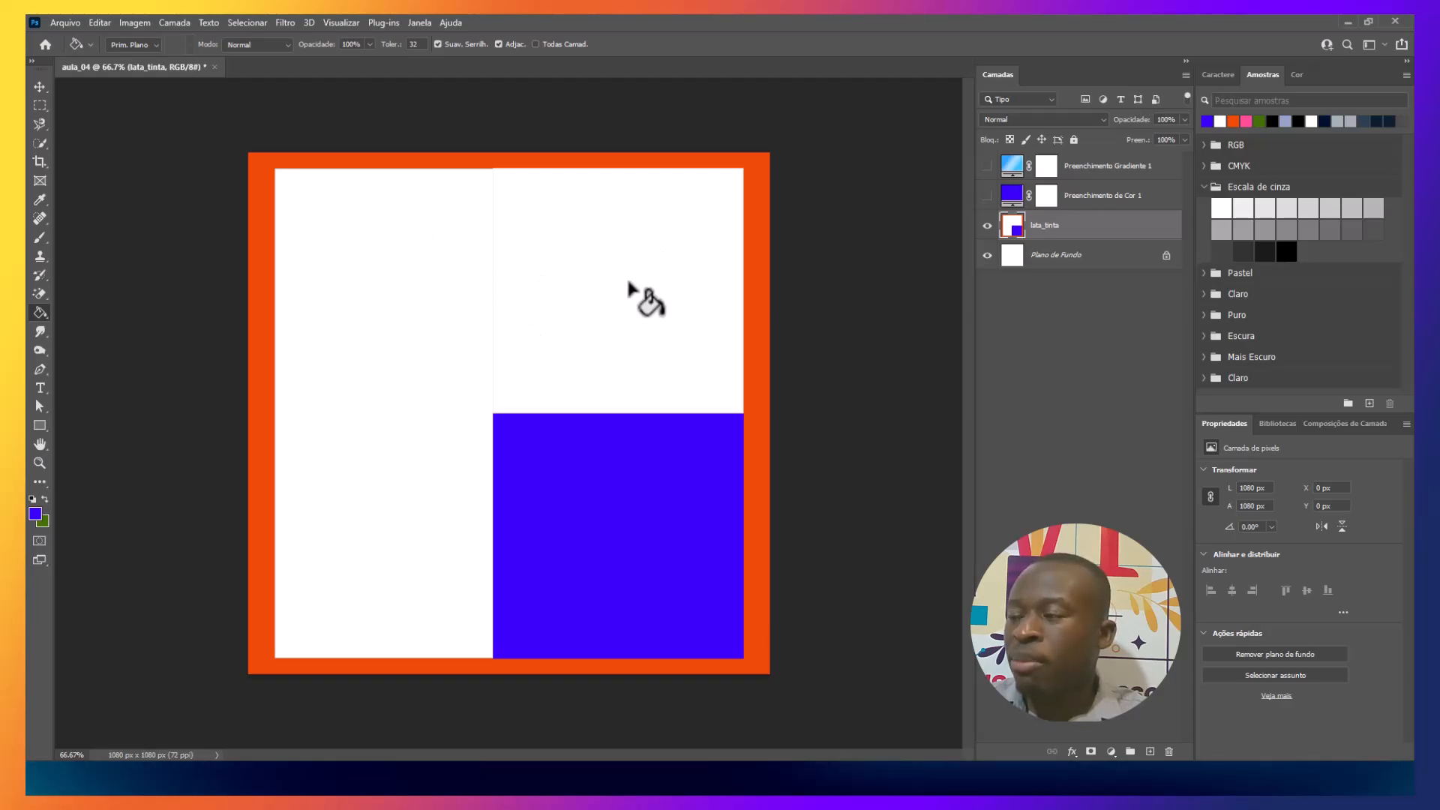
- Try a dark green fill on the tall white left rectangle and undo it
{"action": "left_click", "coordinate": [1268, 122]}
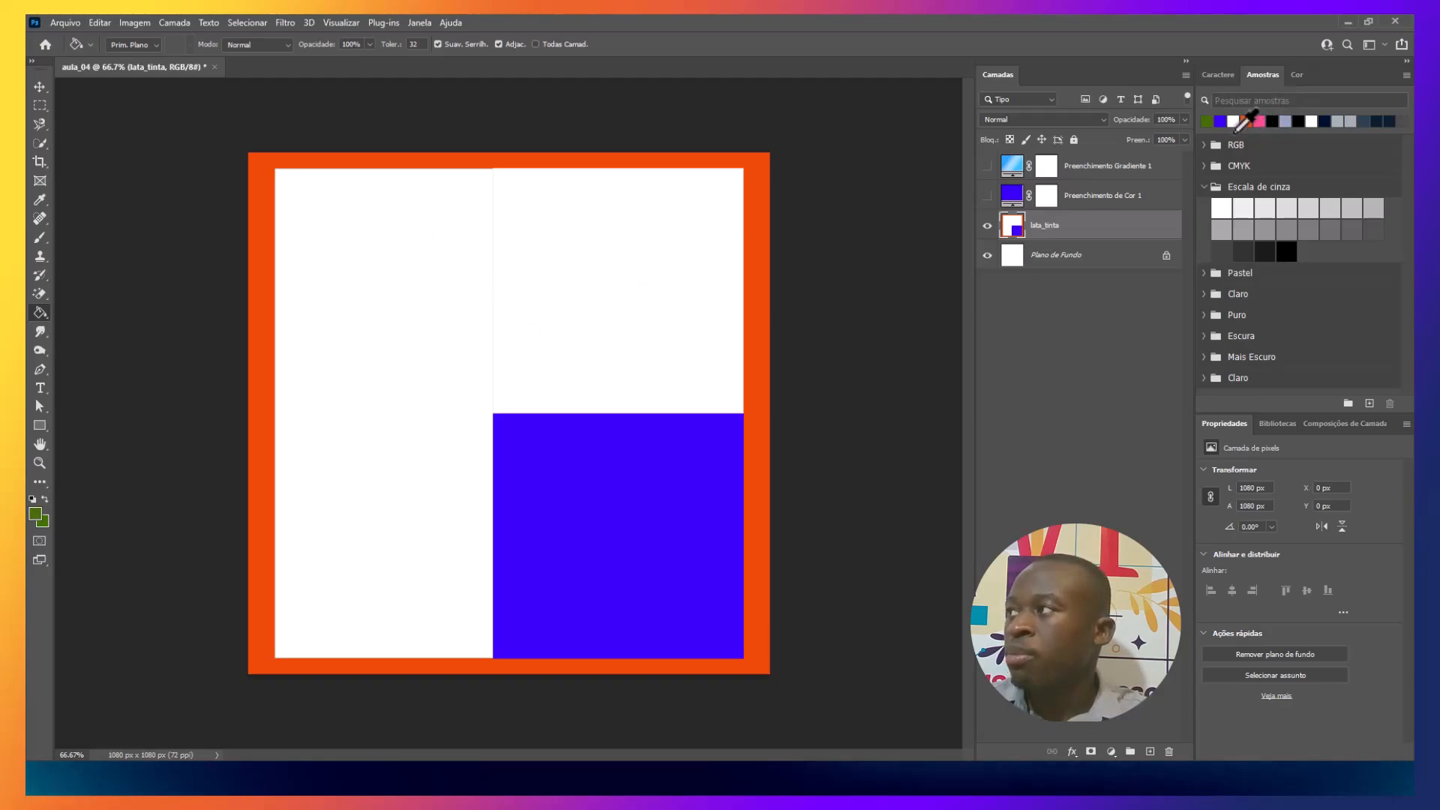
{"action": "left_click", "coordinate": [344, 299]}
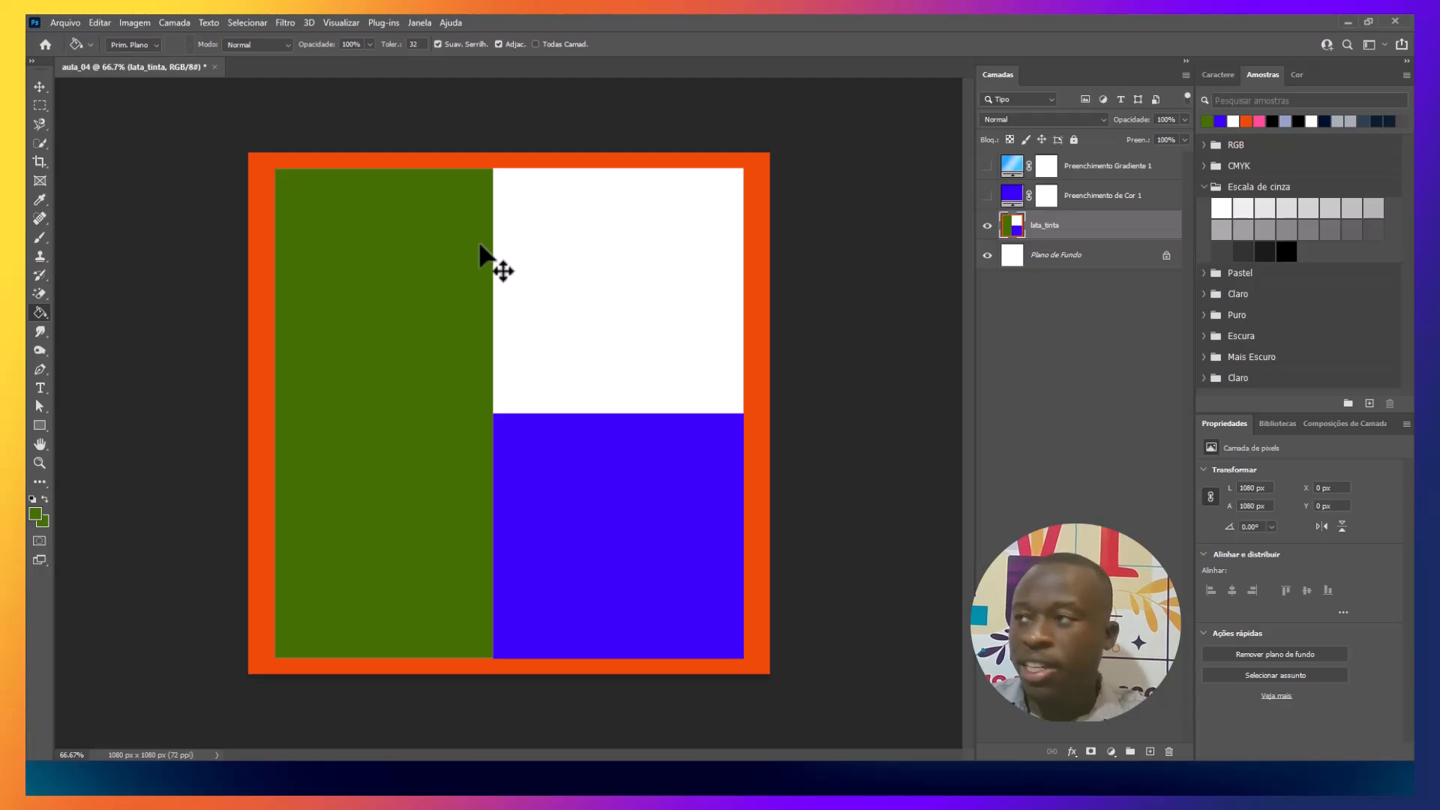
{"action": "key", "text": "ctrl+z"}
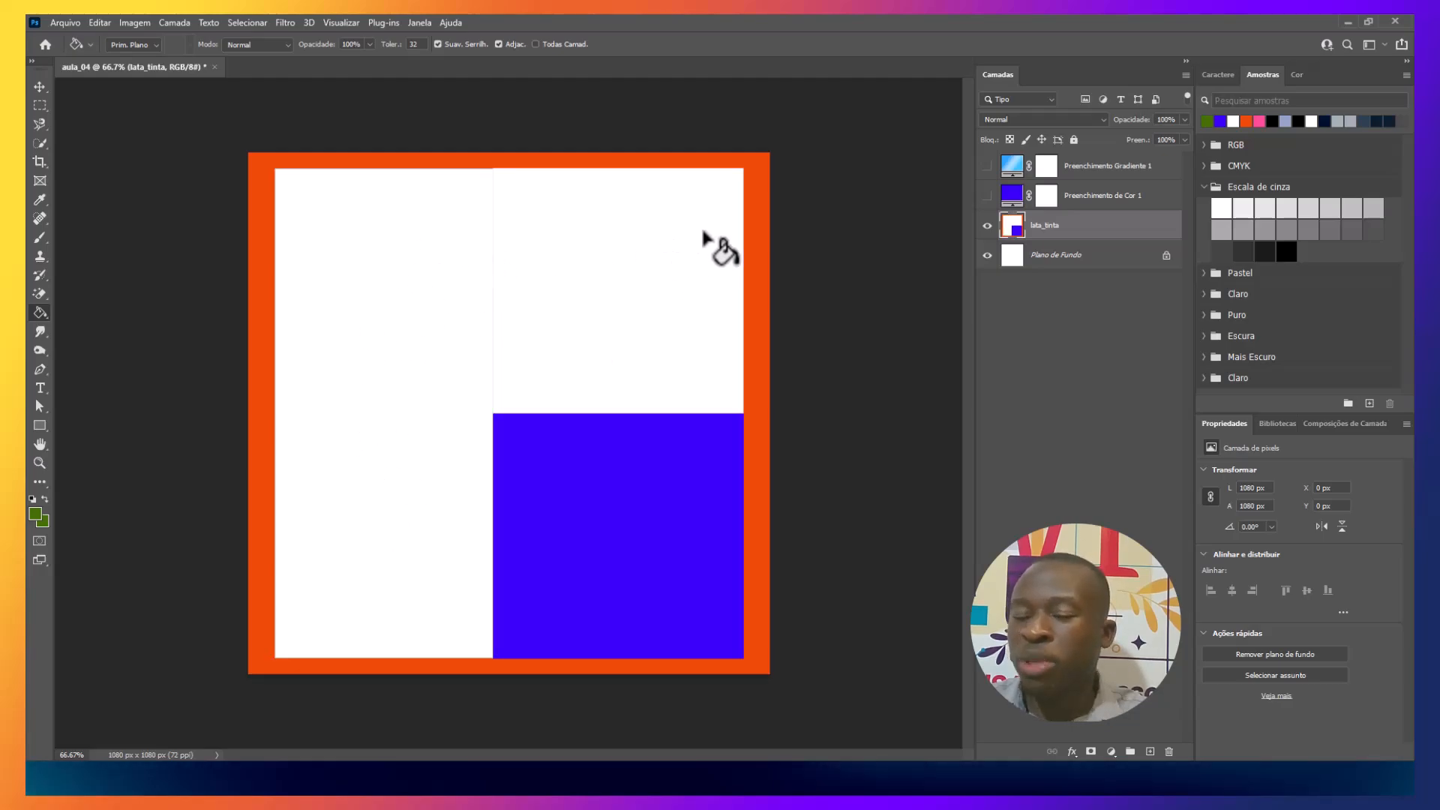
- Fill the thin vertical seam between the two white rectangles with white to join them
{"action": "key", "text": "ctrl+plus"}
{"action": "key", "text": "ctrl+plus"}
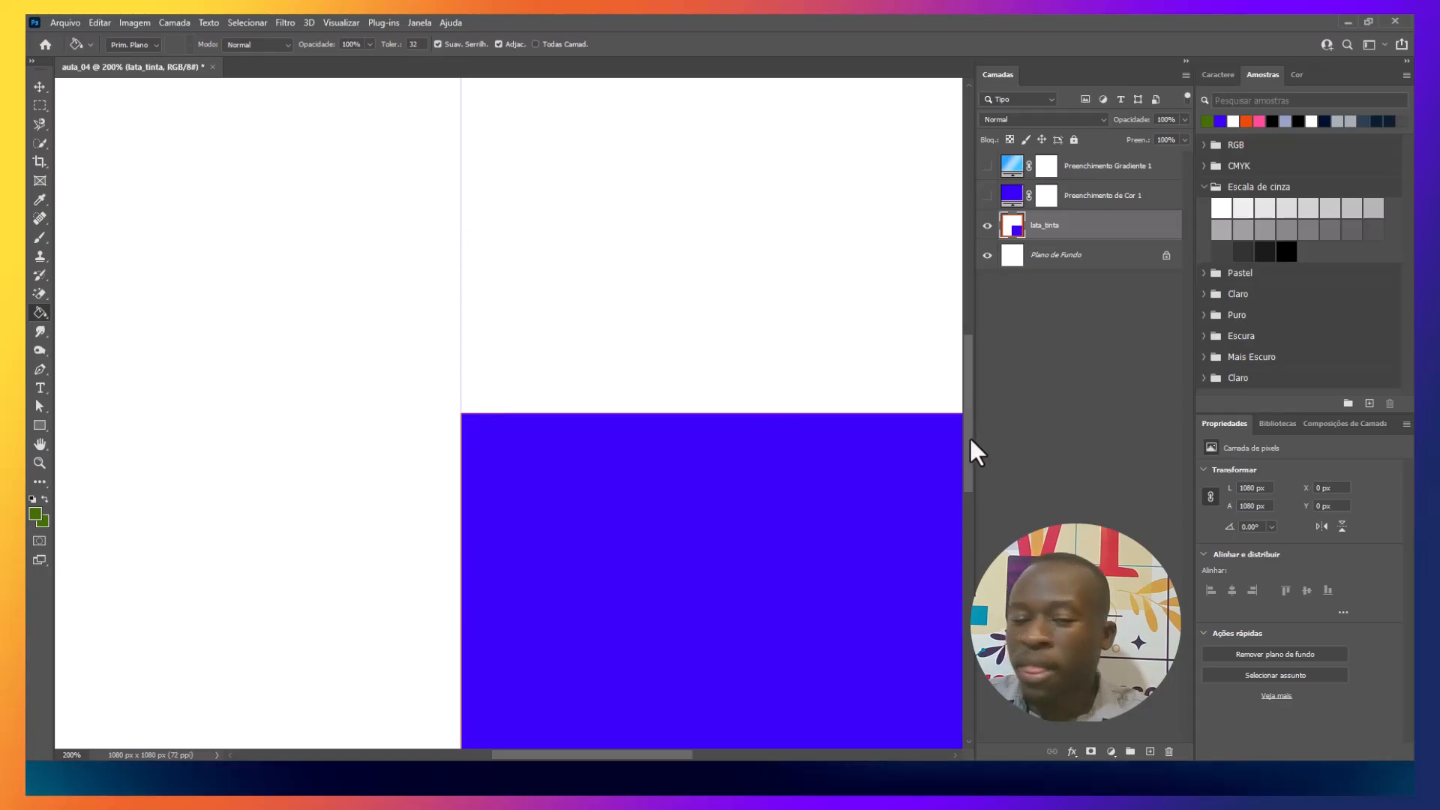
{"action": "left_click_drag", "start_coordinate": [969, 435], "coordinate": [966, 325]}
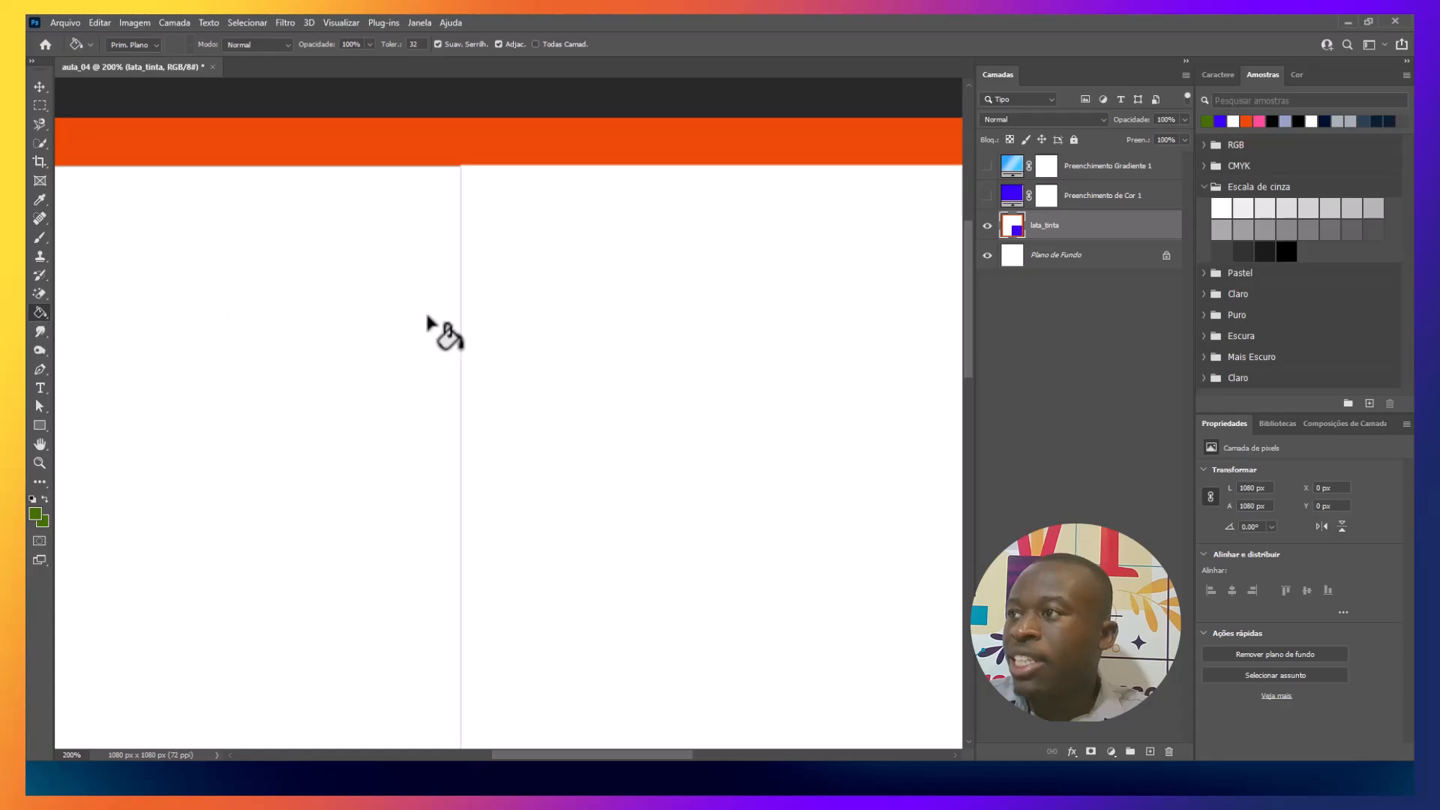
{"action": "left_click", "coordinate": [1233, 121]}
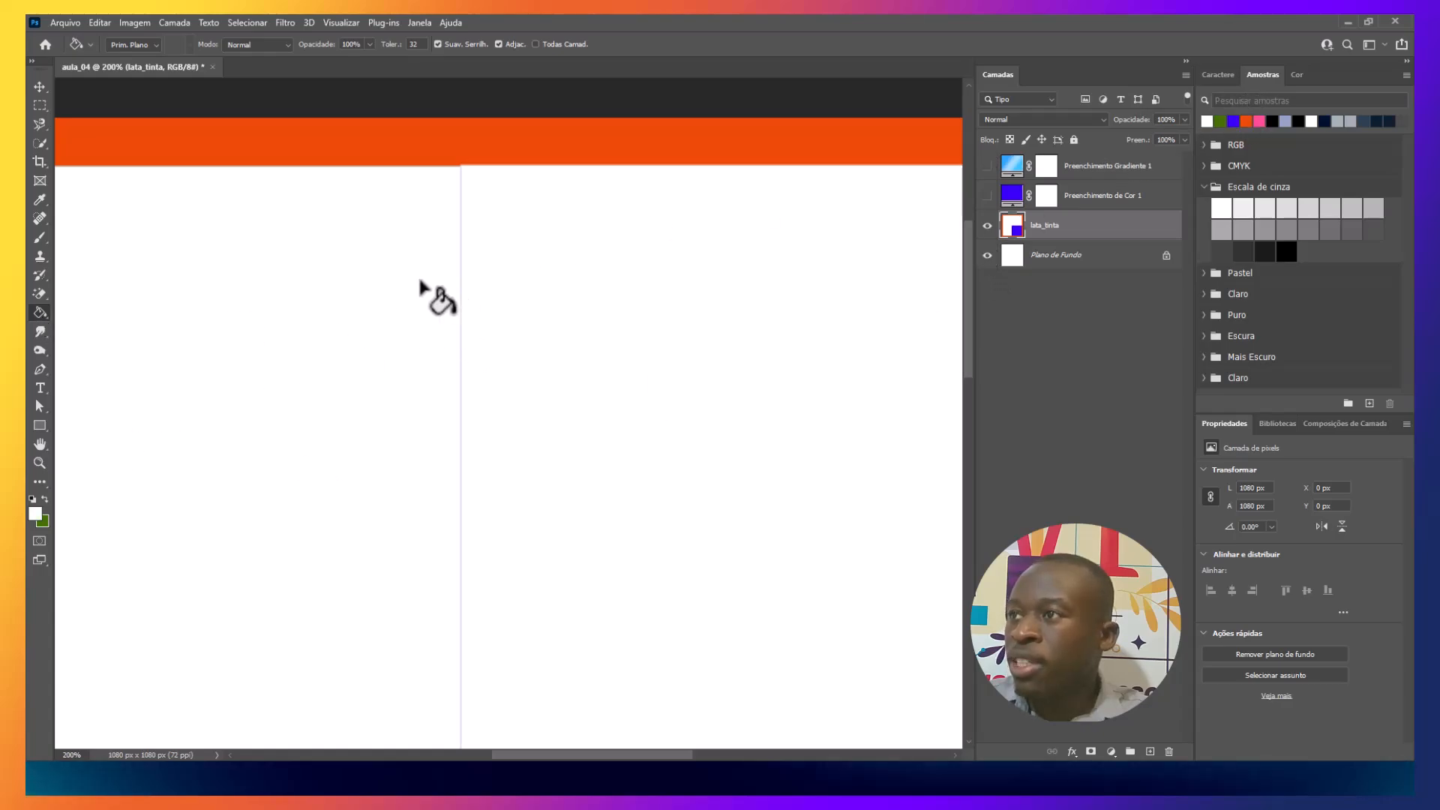
{"action": "left_click", "coordinate": [461, 318]}
{"action": "key", "text": "ctrl+minus"}
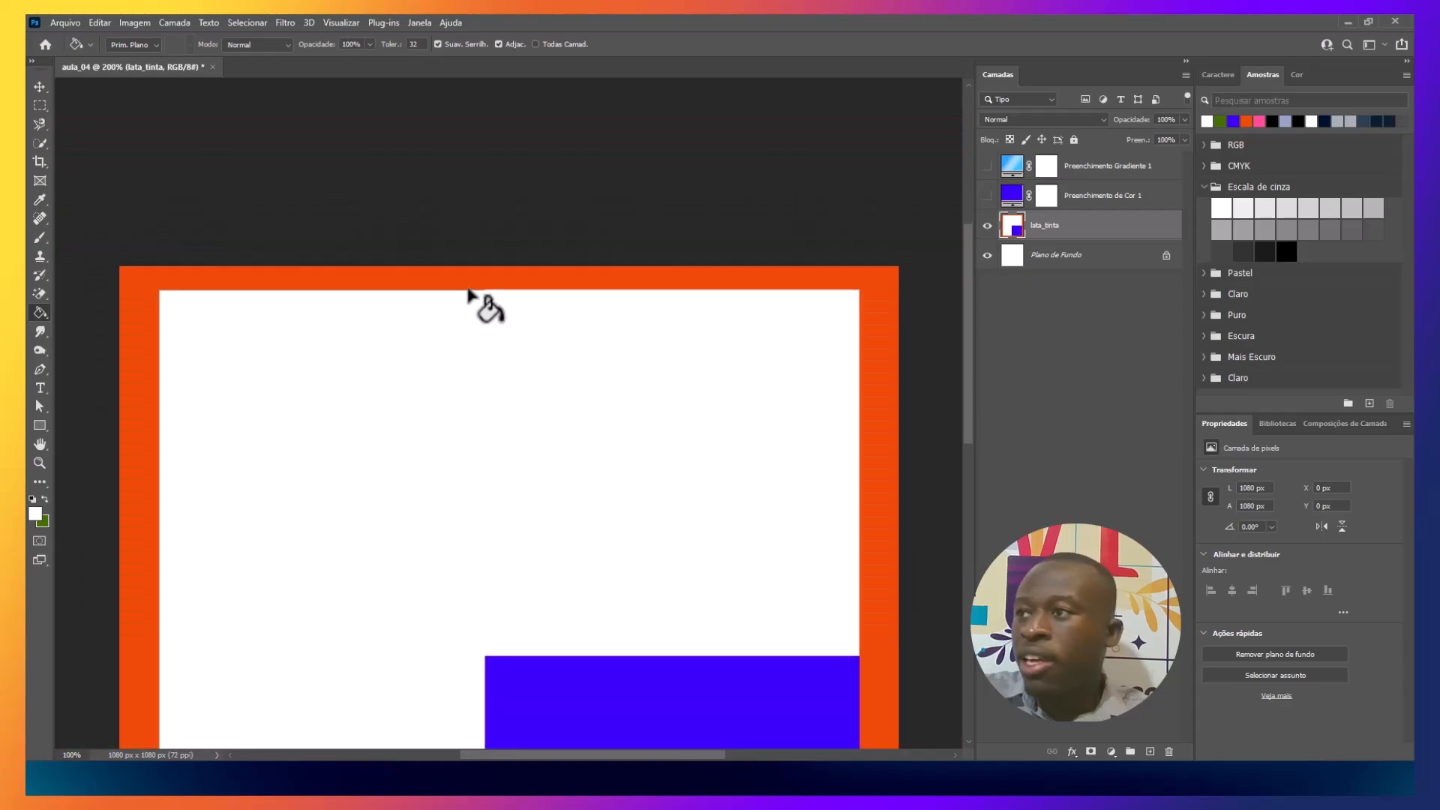
{"action": "key", "text": "ctrl+minus"}
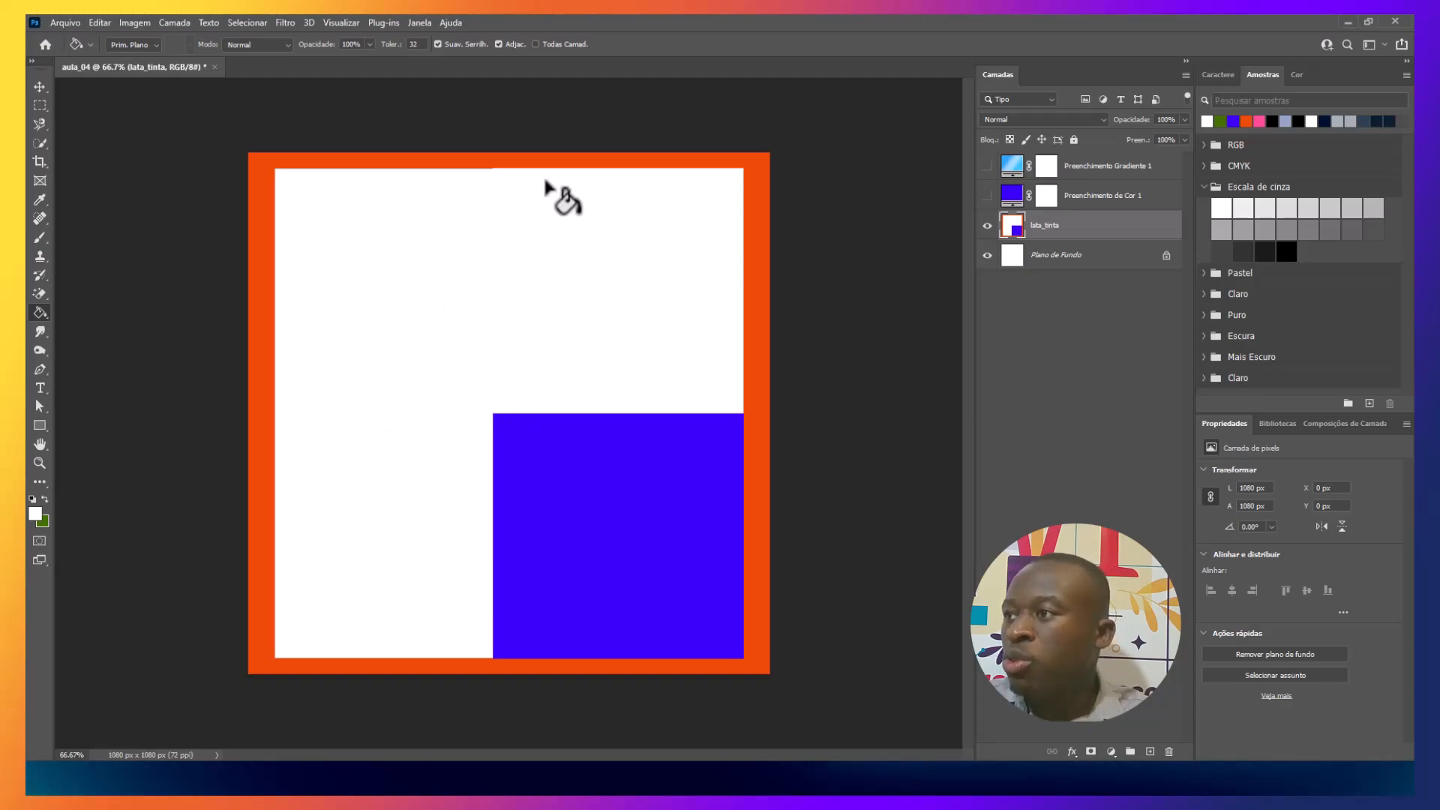
- Fill the joined white L-shaped area with the greyish-blue recent swatch
{"action": "left_click", "coordinate": [1232, 120]}
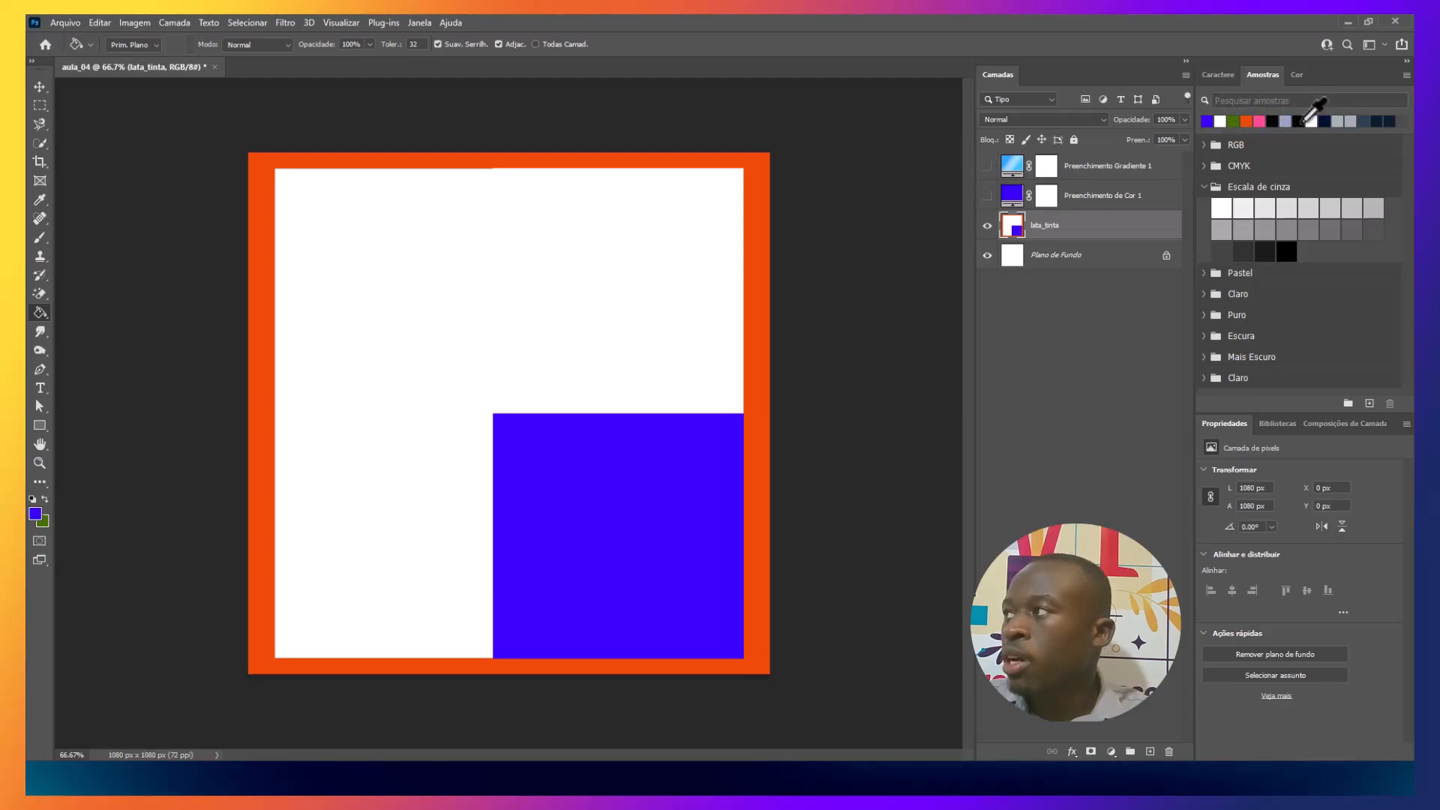
{"action": "left_click", "coordinate": [1282, 122]}
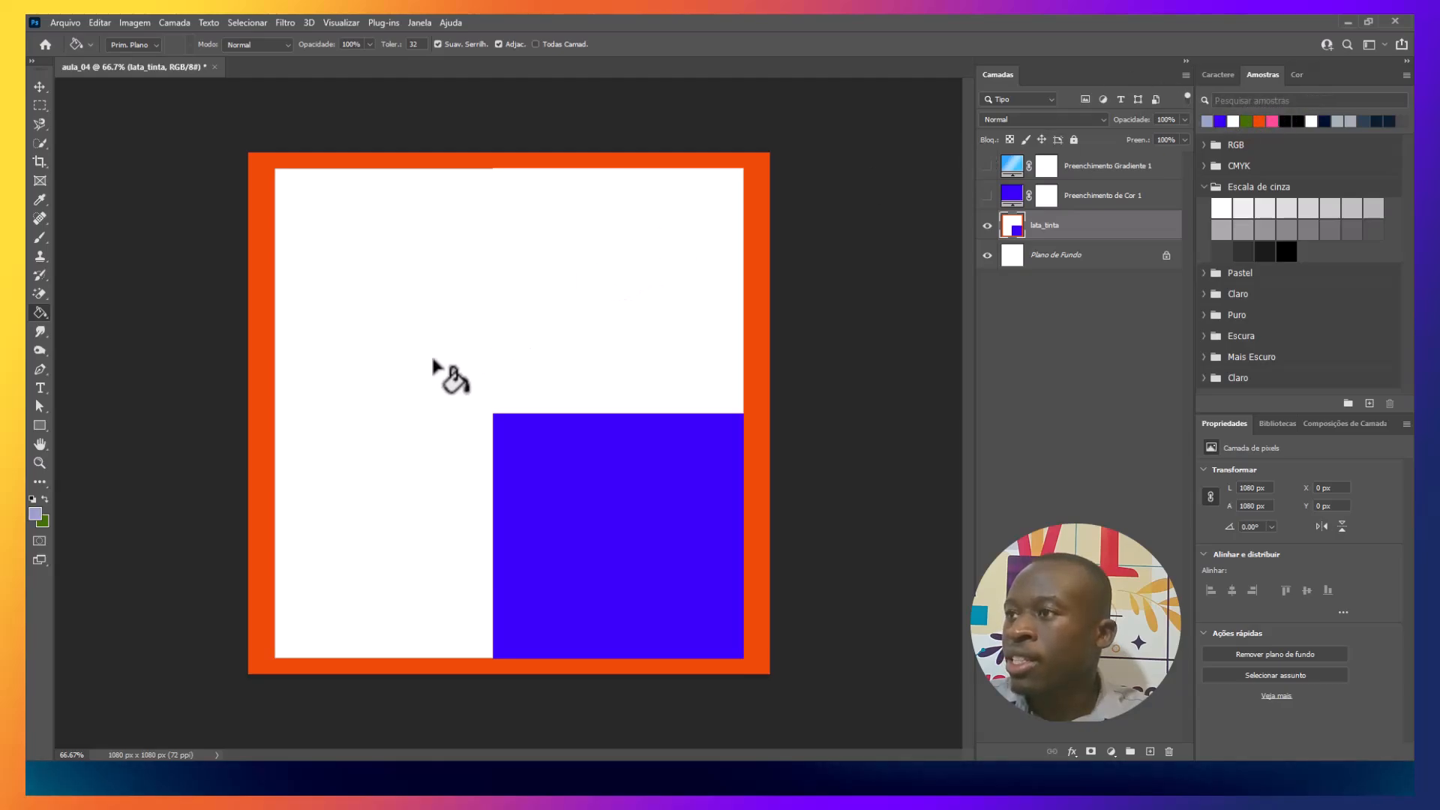
{"action": "left_click", "coordinate": [351, 442]}
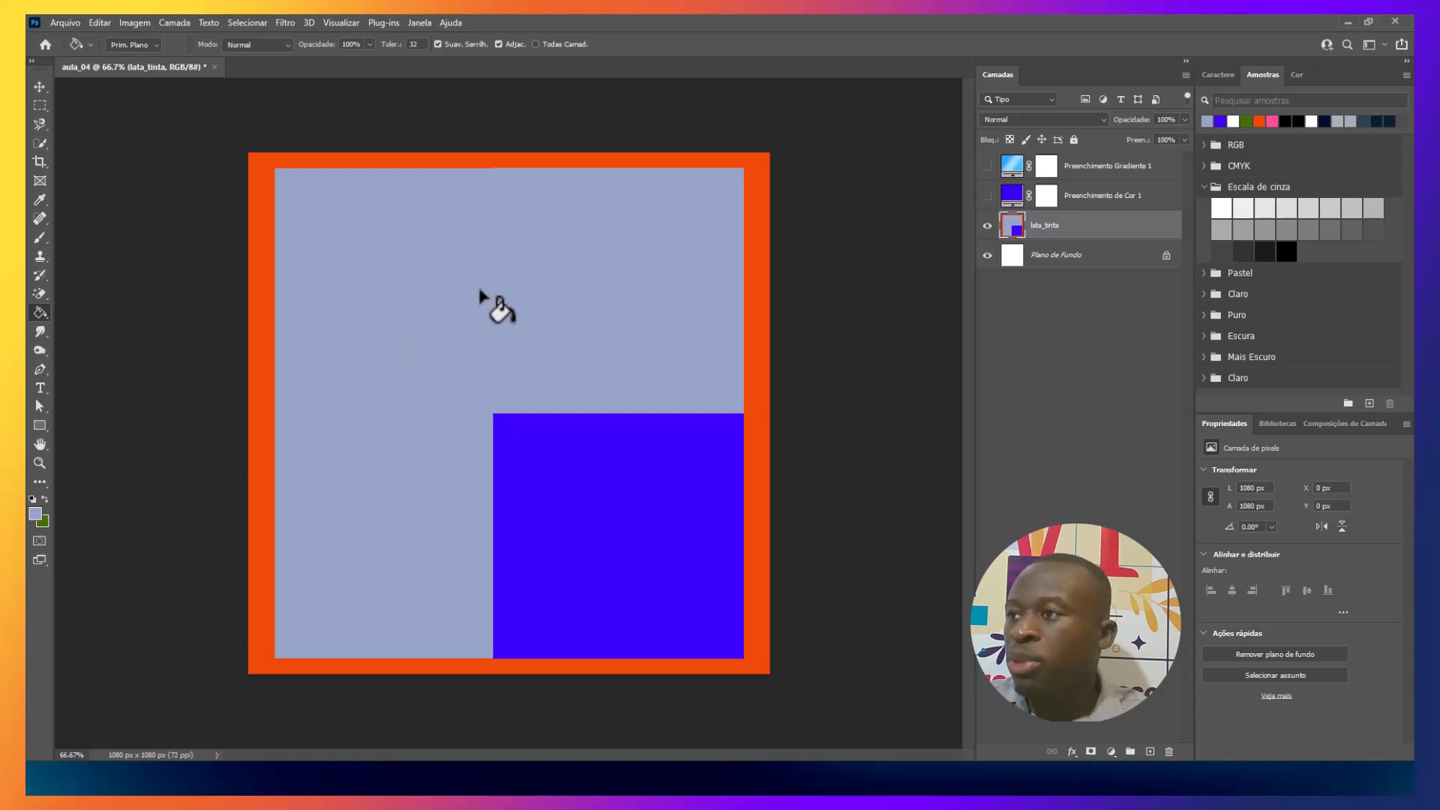
- Hide the lata_tinta layer, show the gradient fill layer and convert the gradient fill layer to a smart object
{"action": "left_click", "coordinate": [986, 225]}
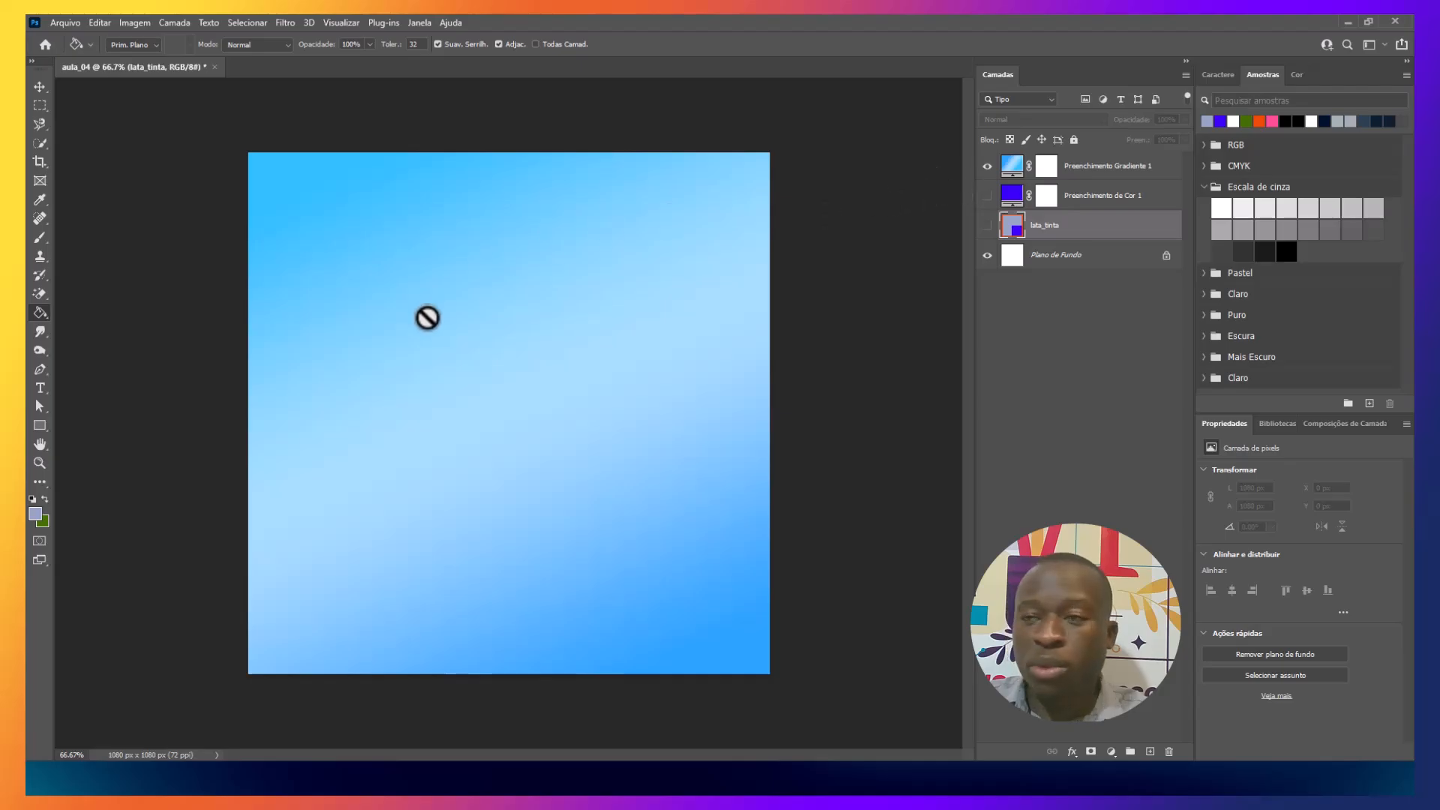
{"action": "left_click", "coordinate": [1091, 173]}
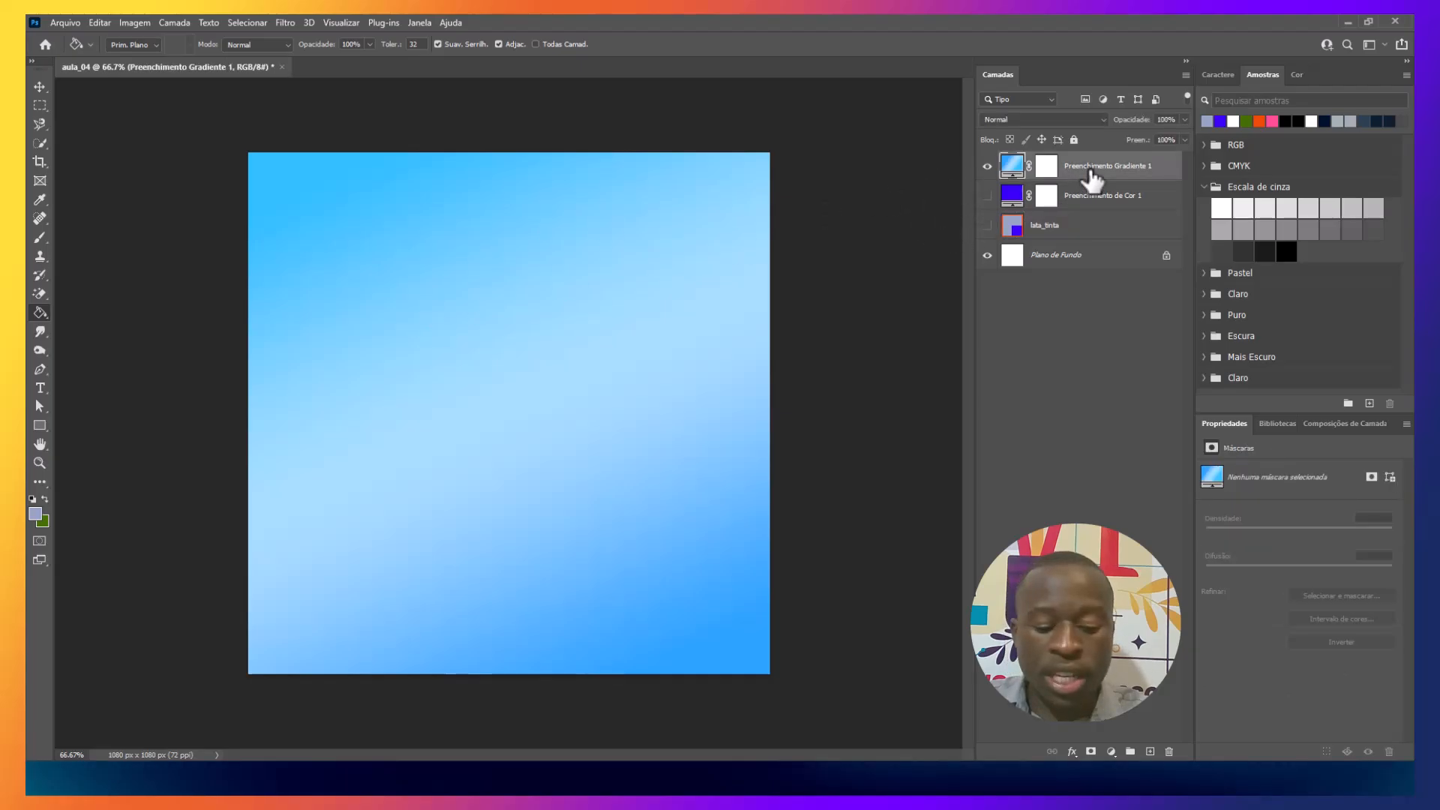
{"action": "right_click", "coordinate": [1092, 173]}
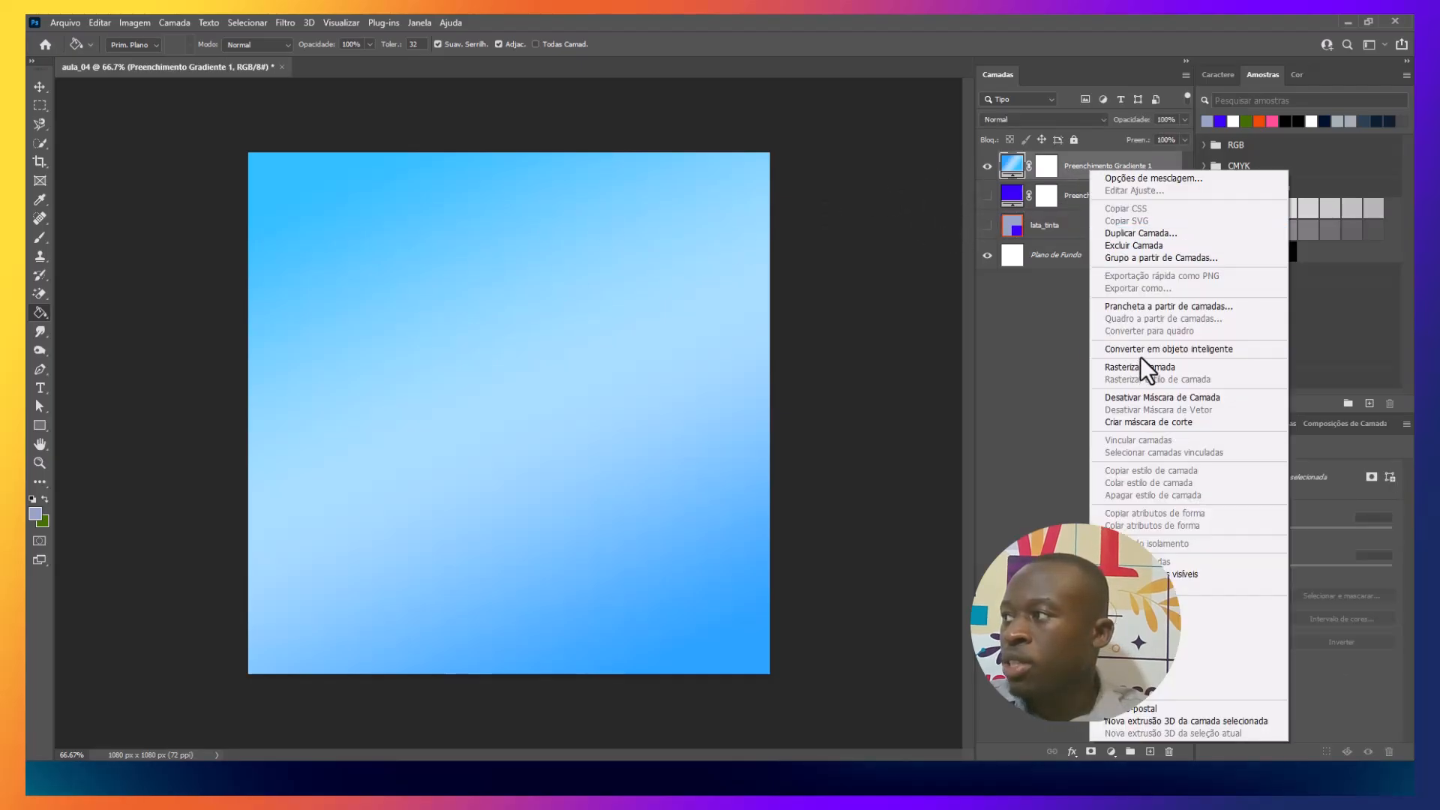
{"action": "left_click", "coordinate": [1140, 351]}
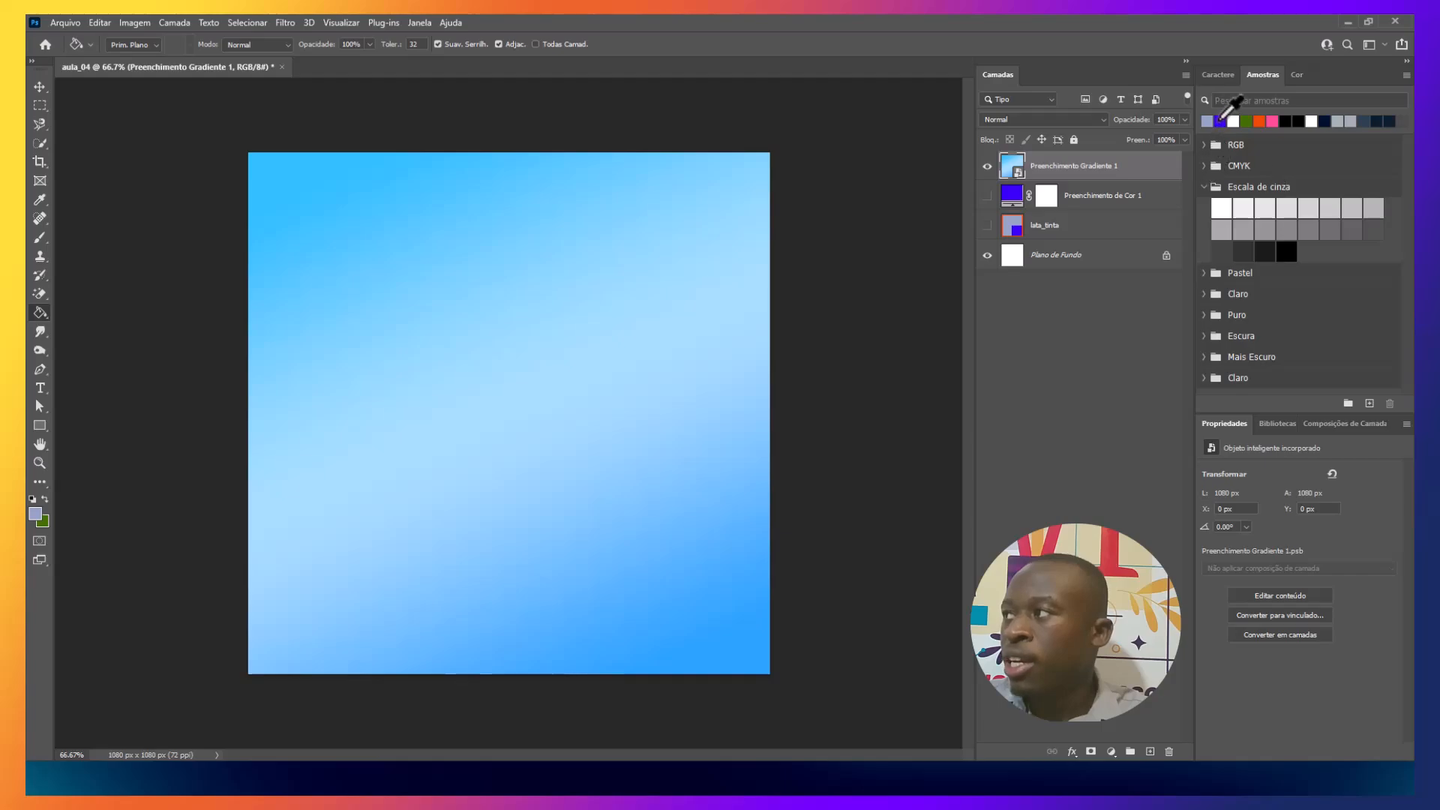
- Set the foreground colour to the orange-red recent swatch and rasterize the gradient smart object with the Paint Bucket
{"action": "left_click", "coordinate": [1260, 121]}
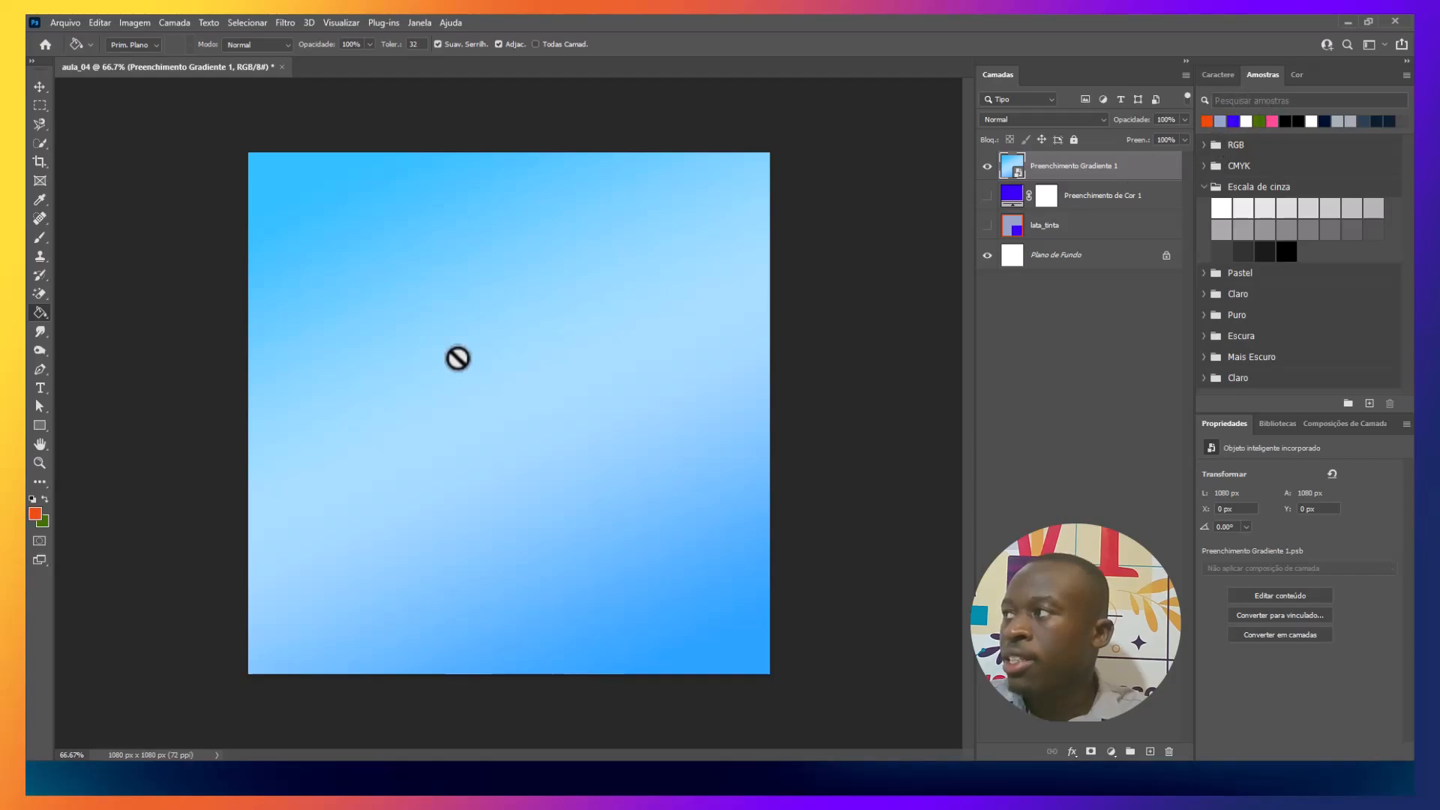
{"action": "left_click", "coordinate": [378, 304]}
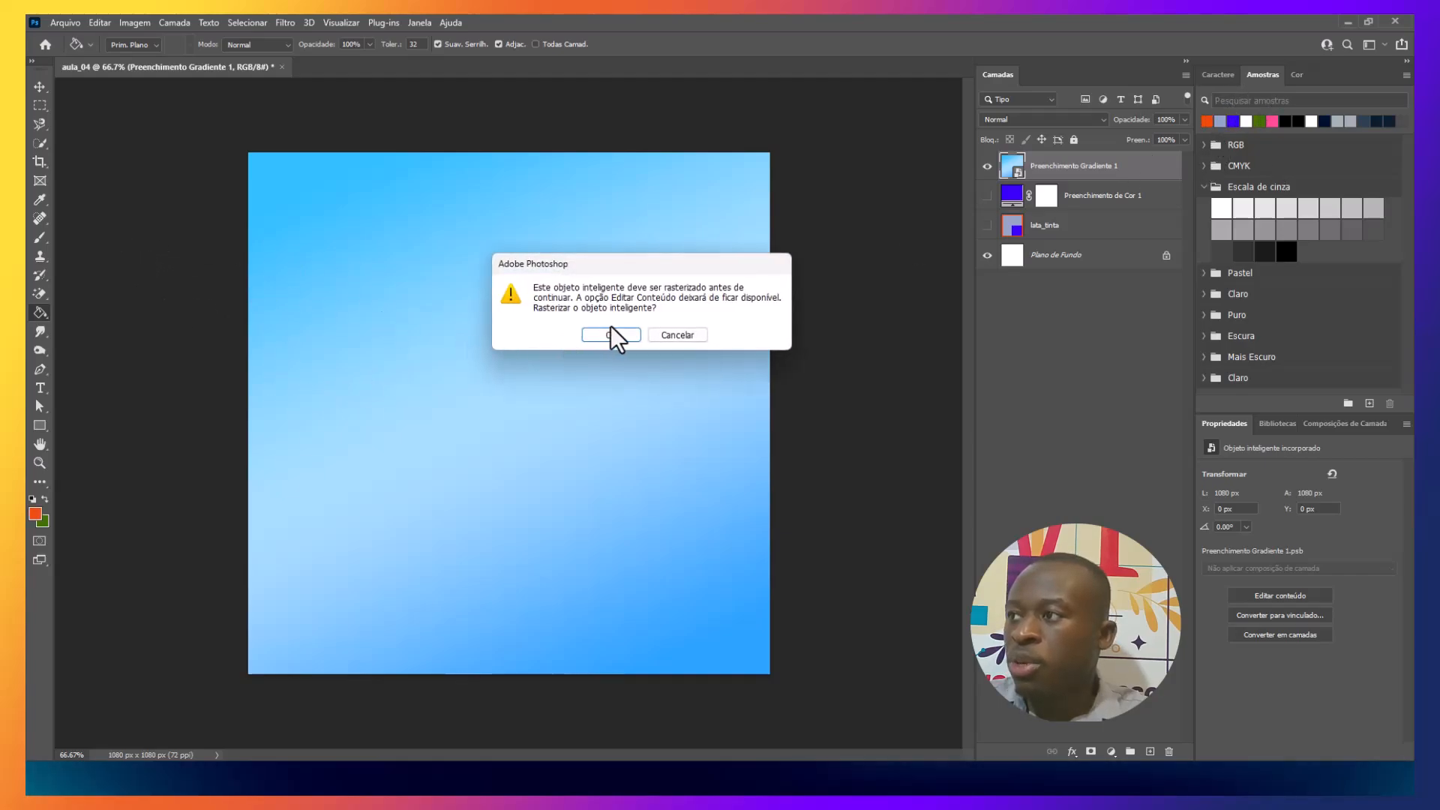
{"action": "left_click", "coordinate": [618, 336]}
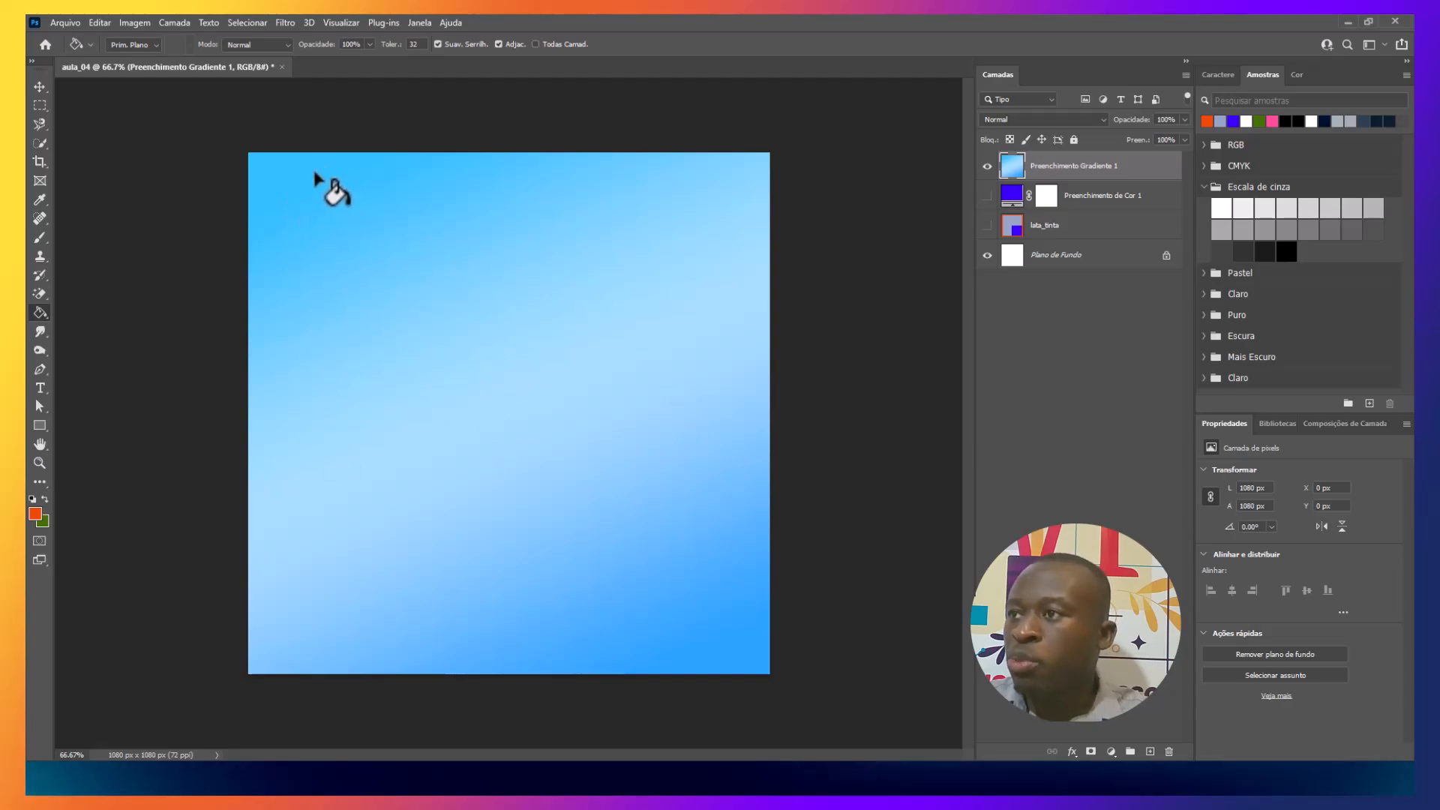
- Fill the upper-left corner of the rasterized gradient with orange-red, undo the fill and apply it again
{"action": "left_click", "coordinate": [286, 188]}
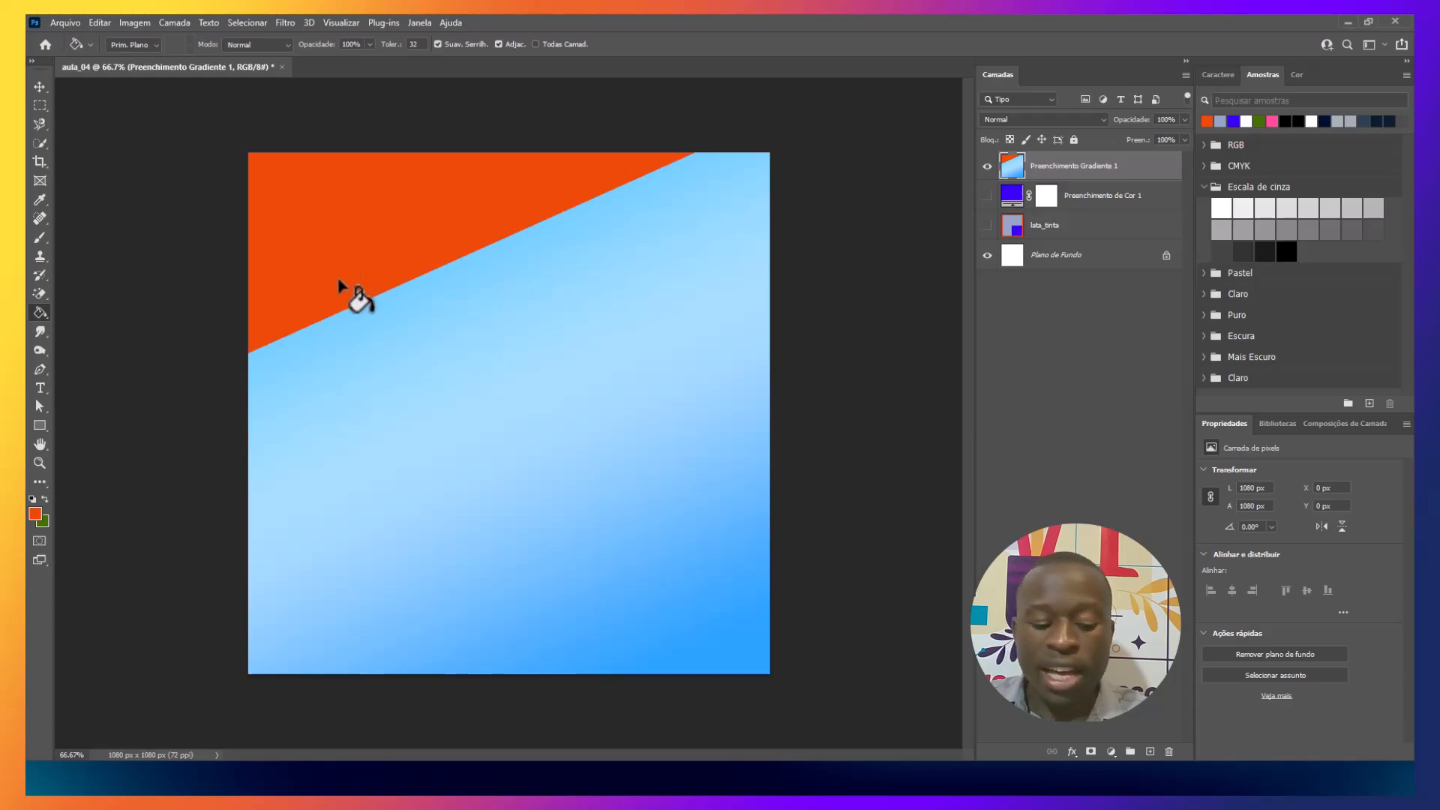
{"action": "key", "text": "ctrl+z"}
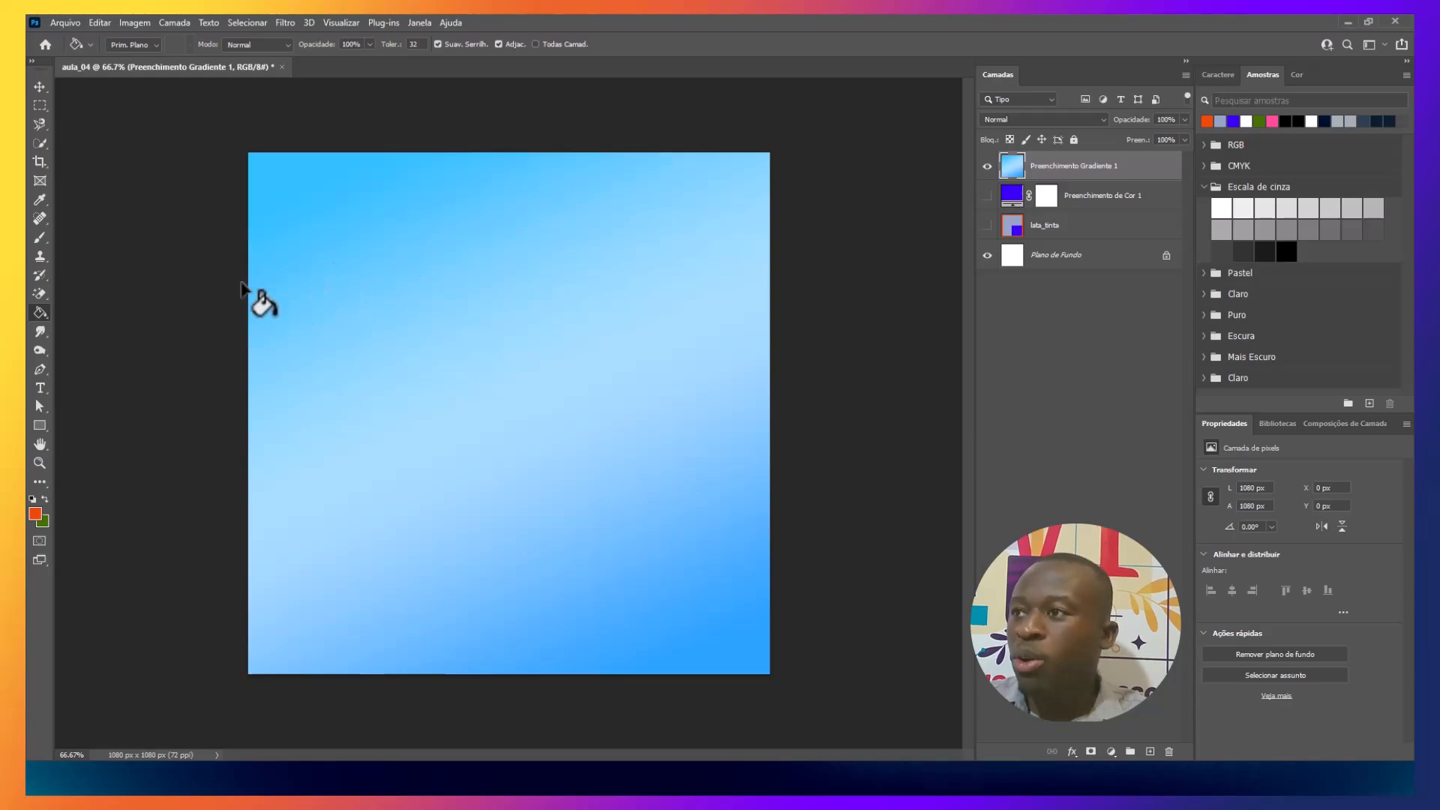
{"action": "left_click", "coordinate": [299, 184]}
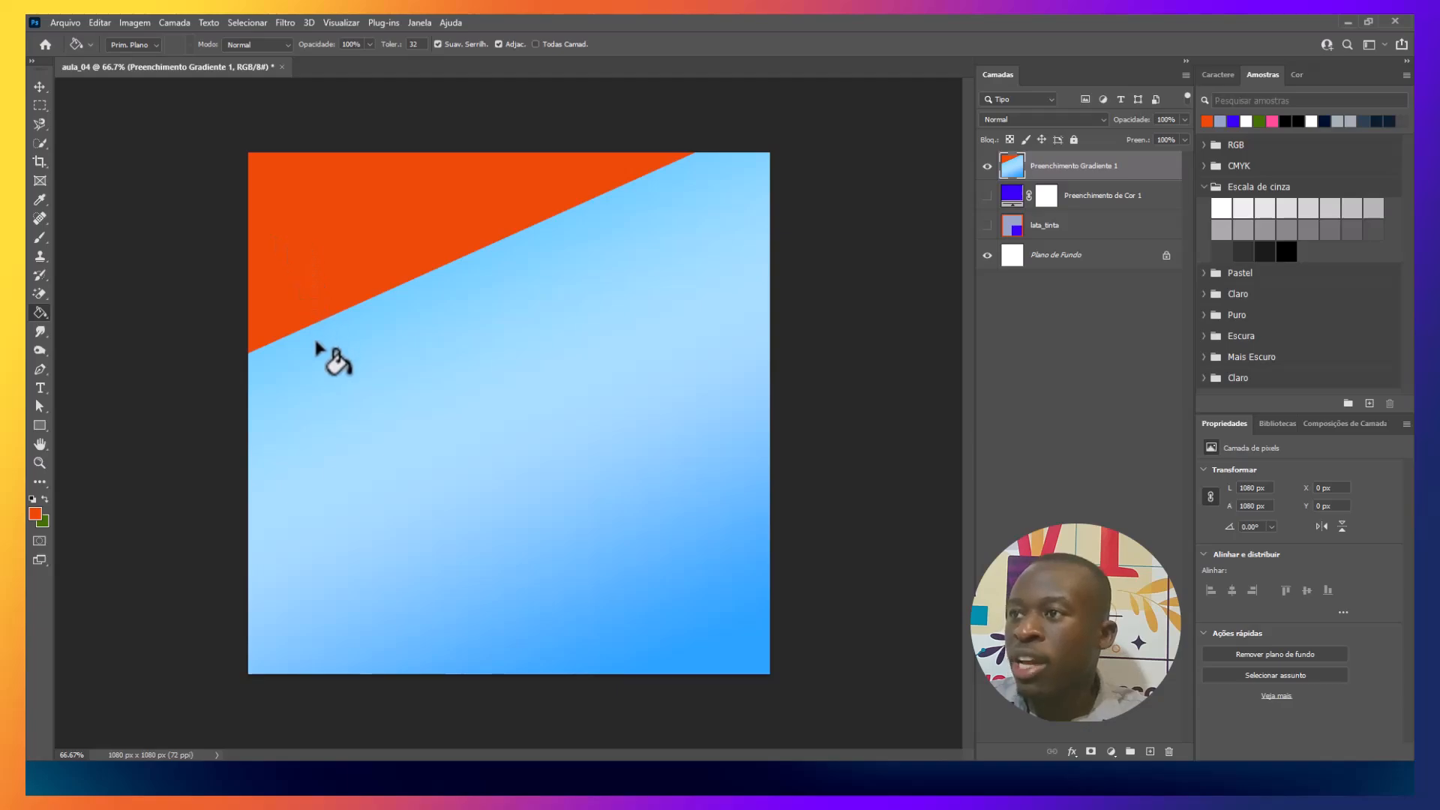
- Fill the gradient's lower-right corner with orange-red and its middle band with white, undoing and reapplying the white fill
{"action": "left_click", "coordinate": [720, 642]}
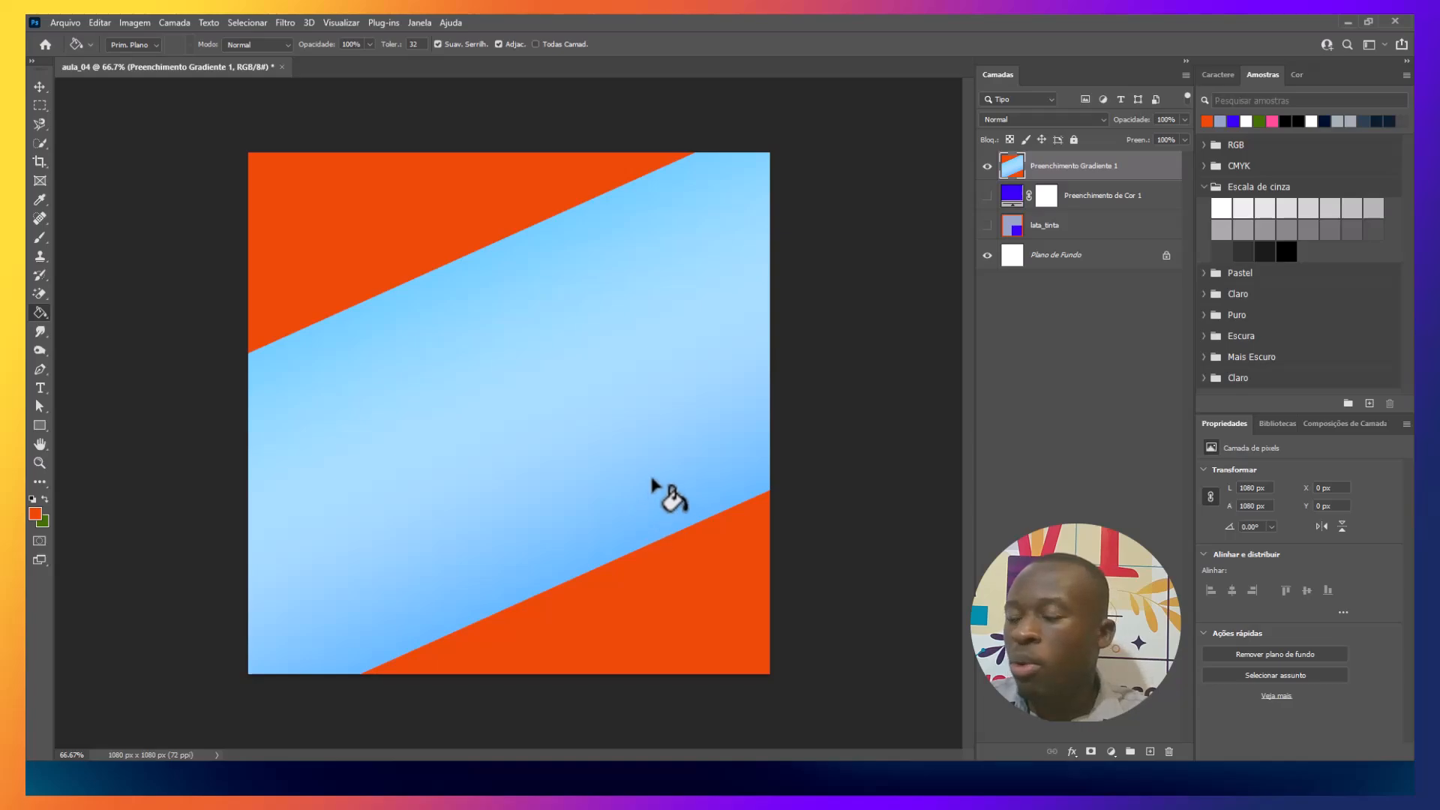
{"action": "left_click", "coordinate": [1243, 124]}
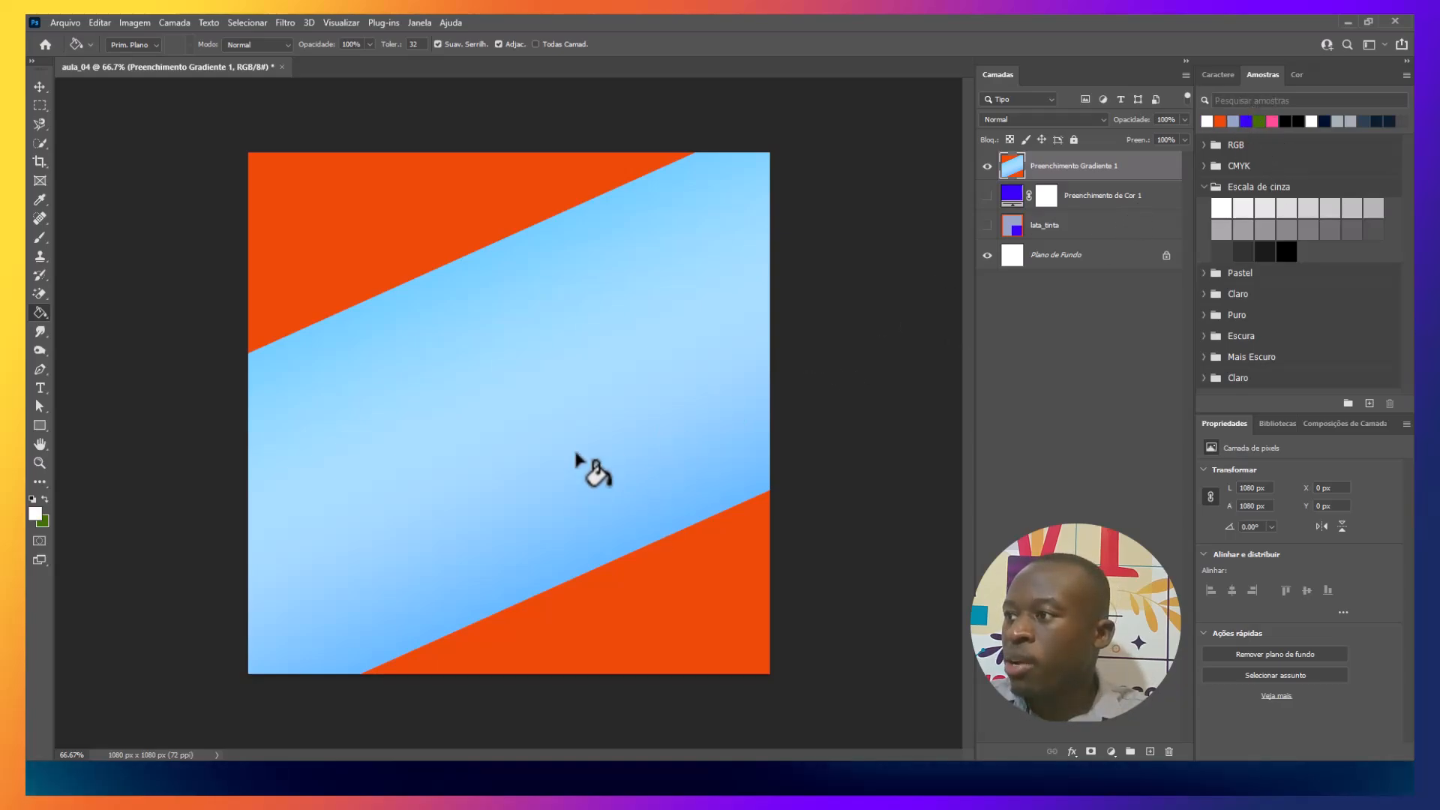
{"action": "left_click", "coordinate": [574, 394]}
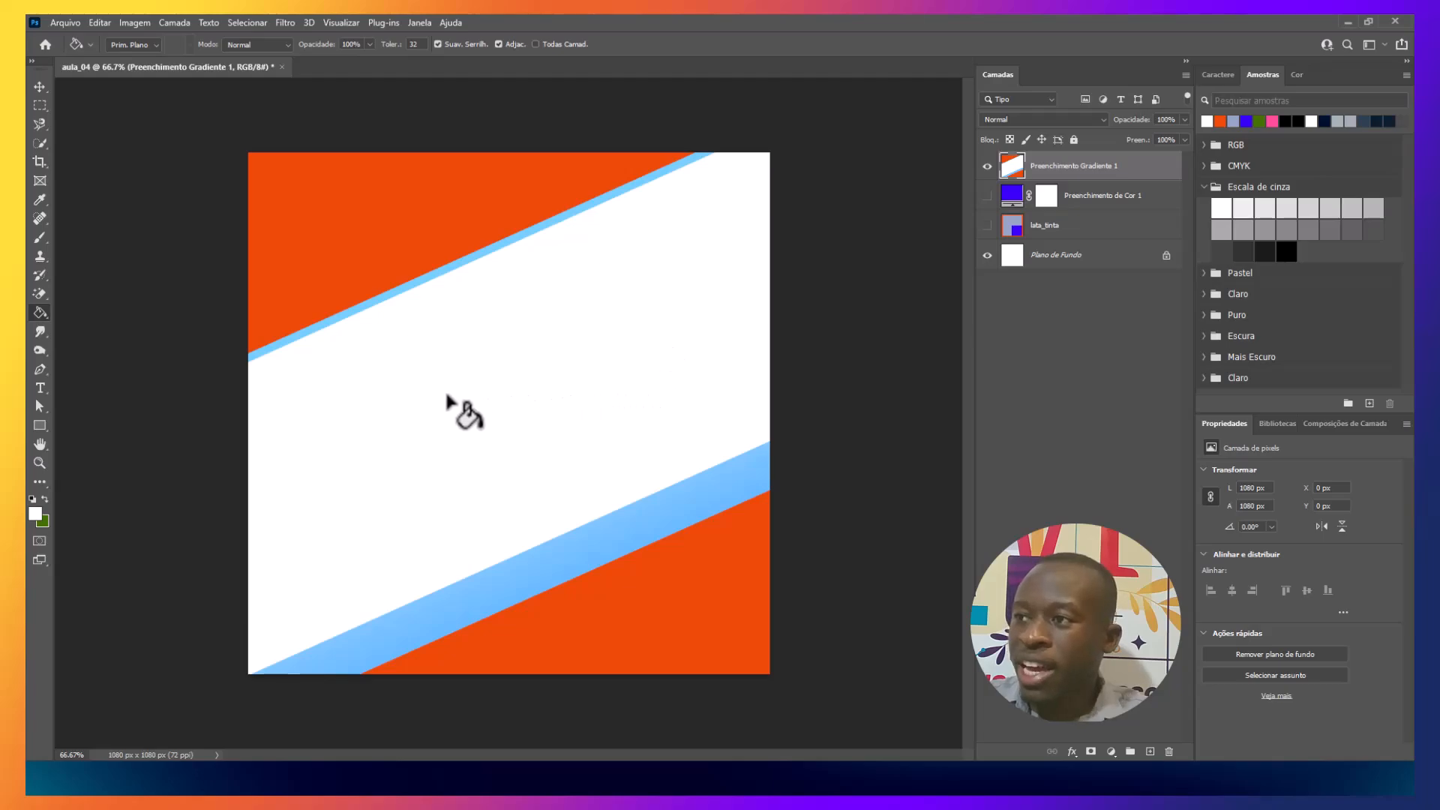
{"action": "key", "text": "ctrl+z"}
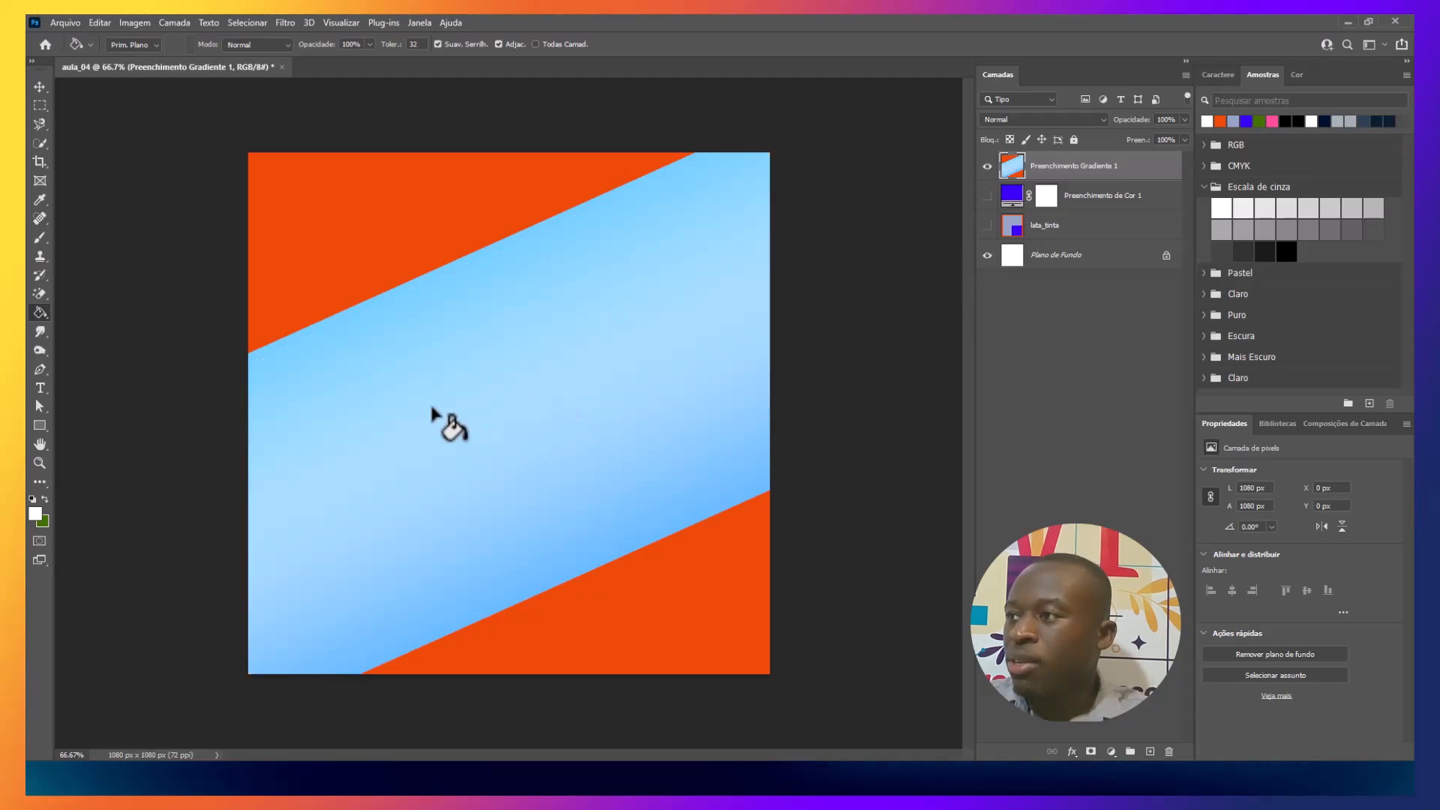
{"action": "left_click", "coordinate": [568, 364]}
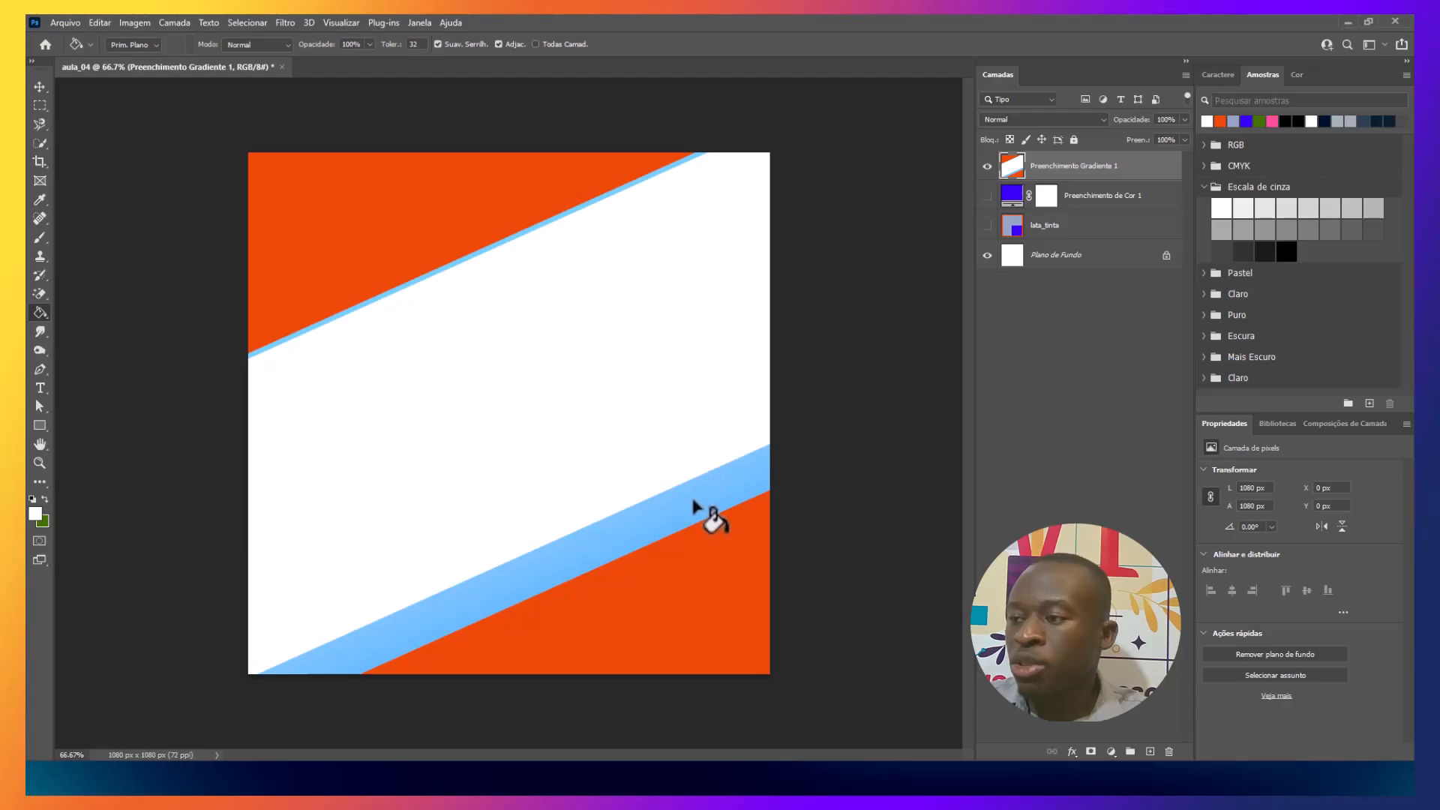
- Hide the gradient layer and delete the gradient, solid colour and lata_tinta layers, keeping only the background
{"action": "left_click", "coordinate": [986, 167]}
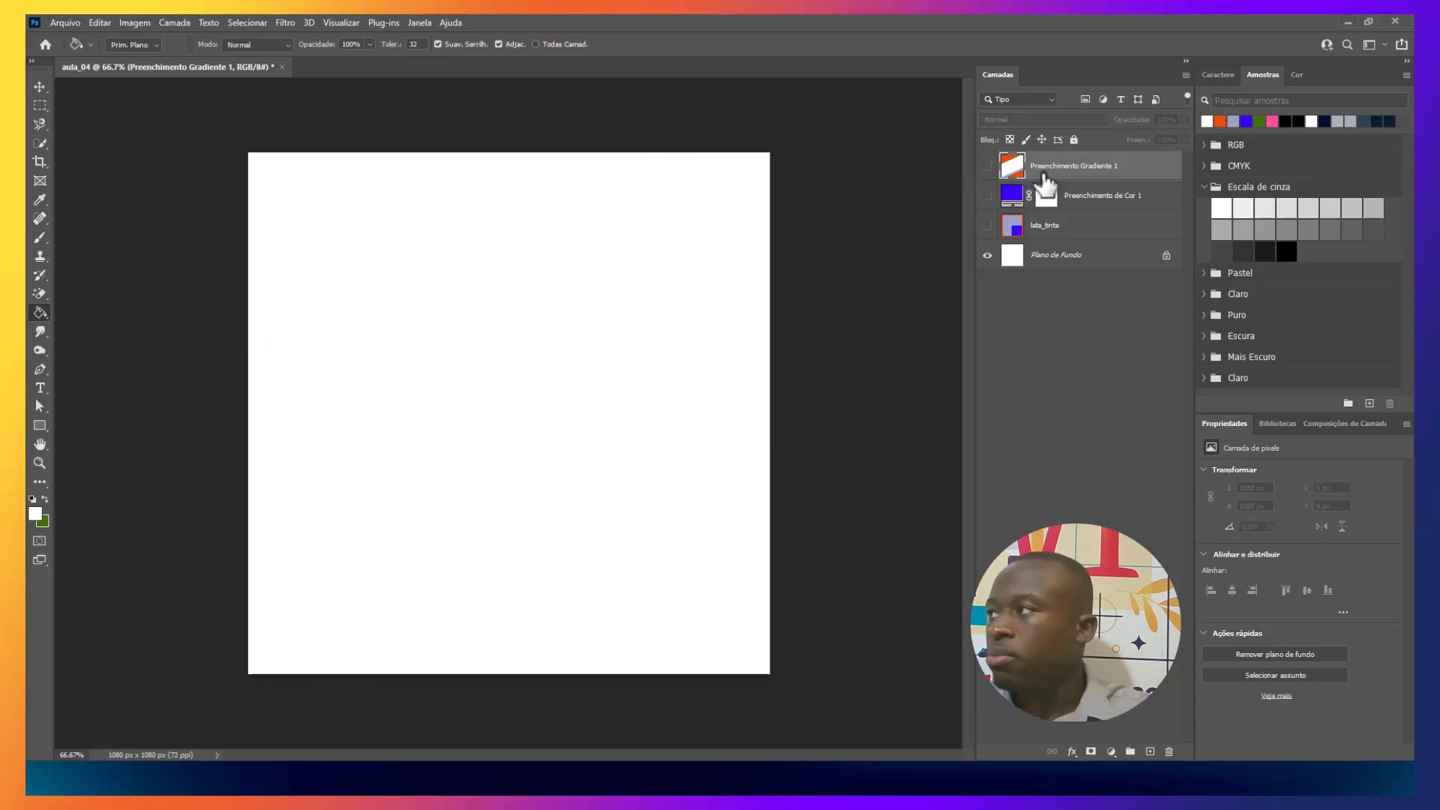
{"action": "key", "text": "Delete"}
{"action": "key", "text": "Delete"}
{"action": "key", "text": "Delete"}
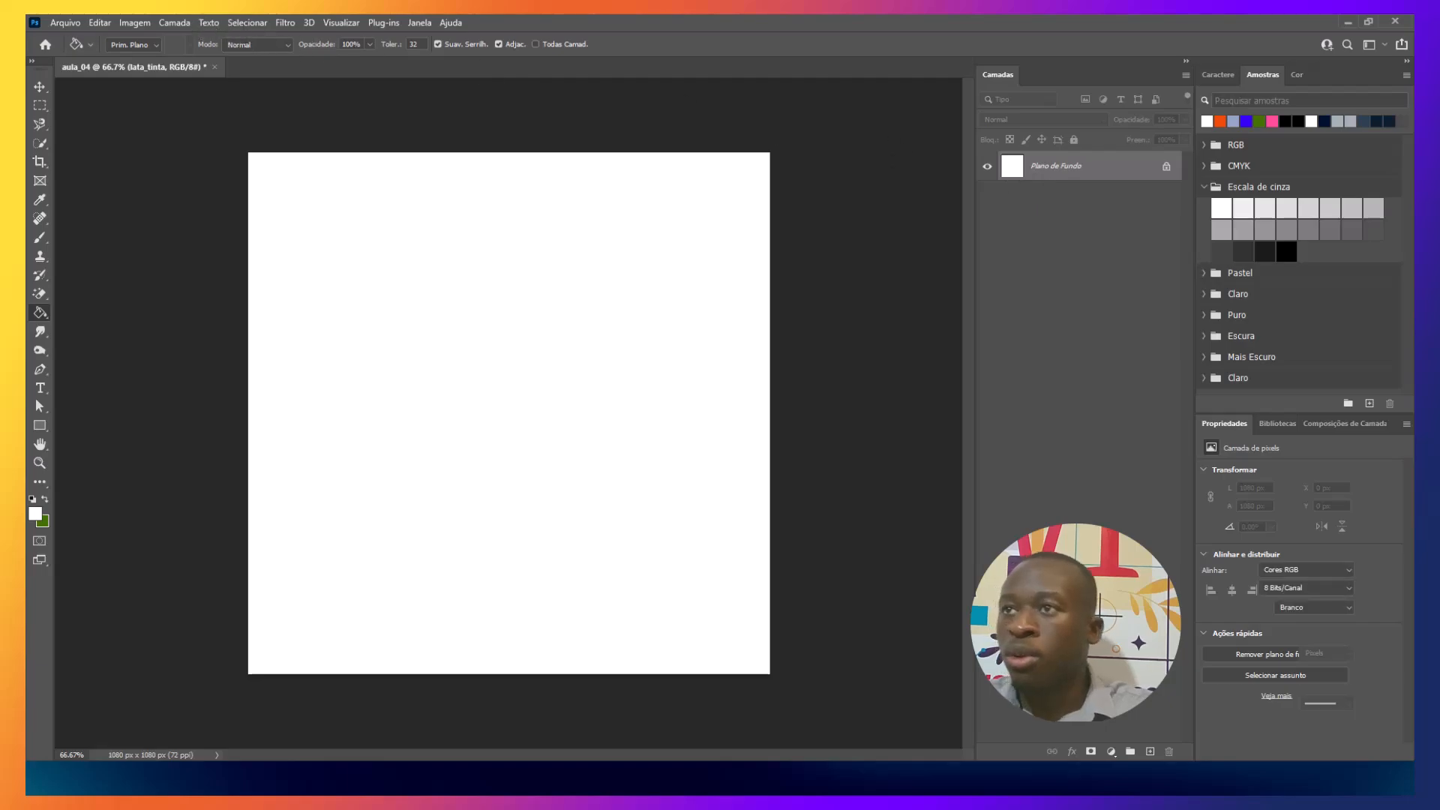
- Place the flor image as an embedded object and rasterize it with the Paint Bucket
{"action": "left_click", "coordinate": [66, 18]}
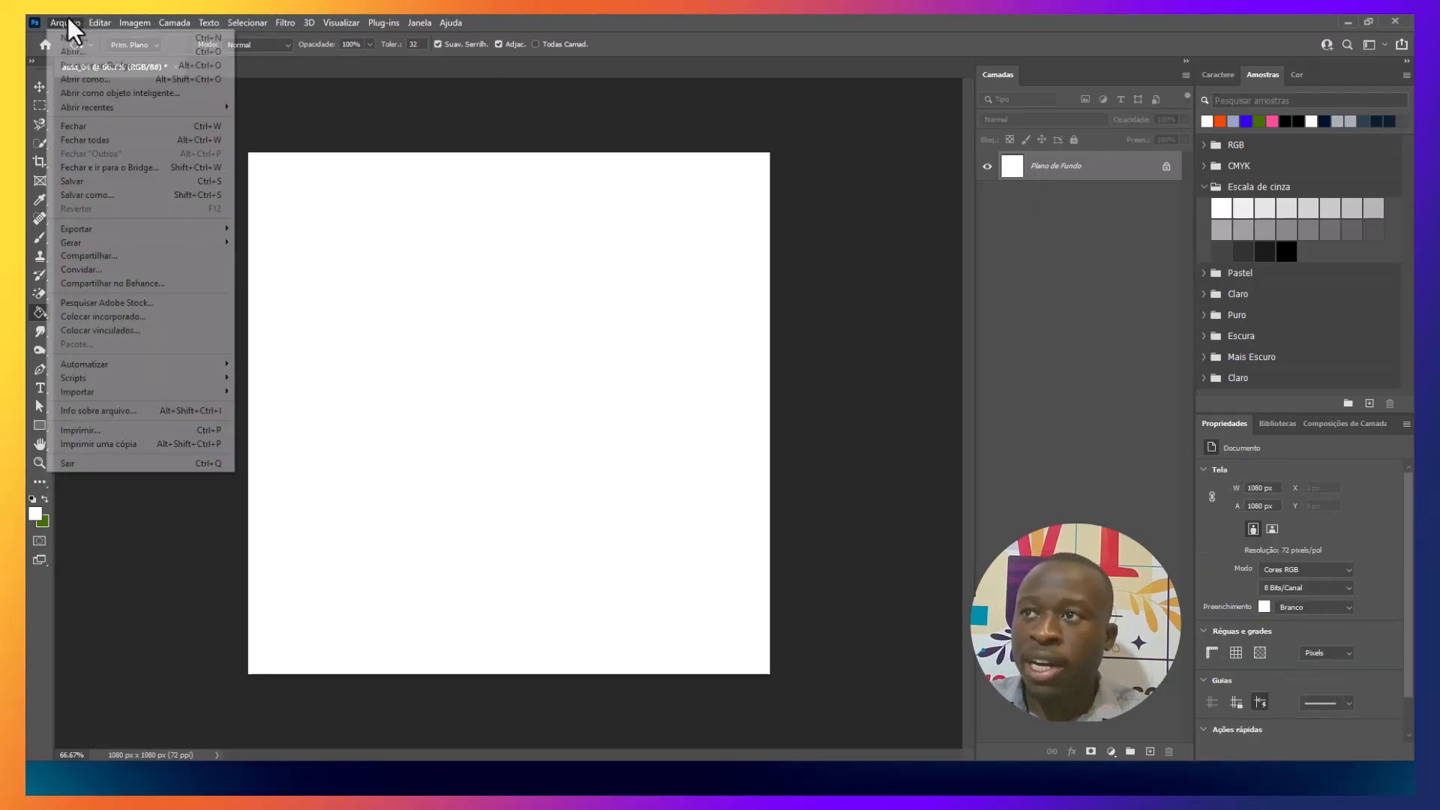
{"action": "left_click", "coordinate": [106, 318]}
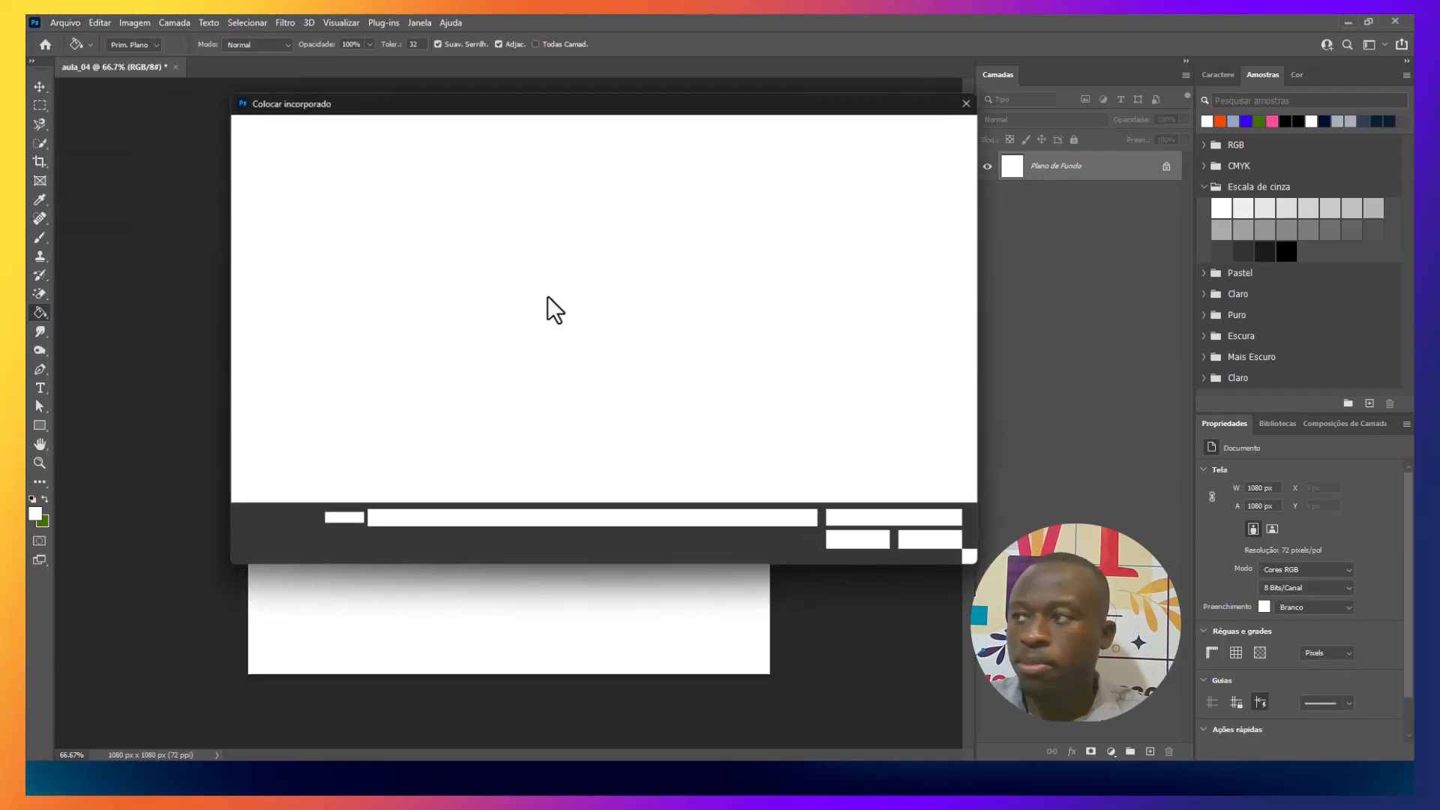
{"action": "left_click", "coordinate": [879, 209]}
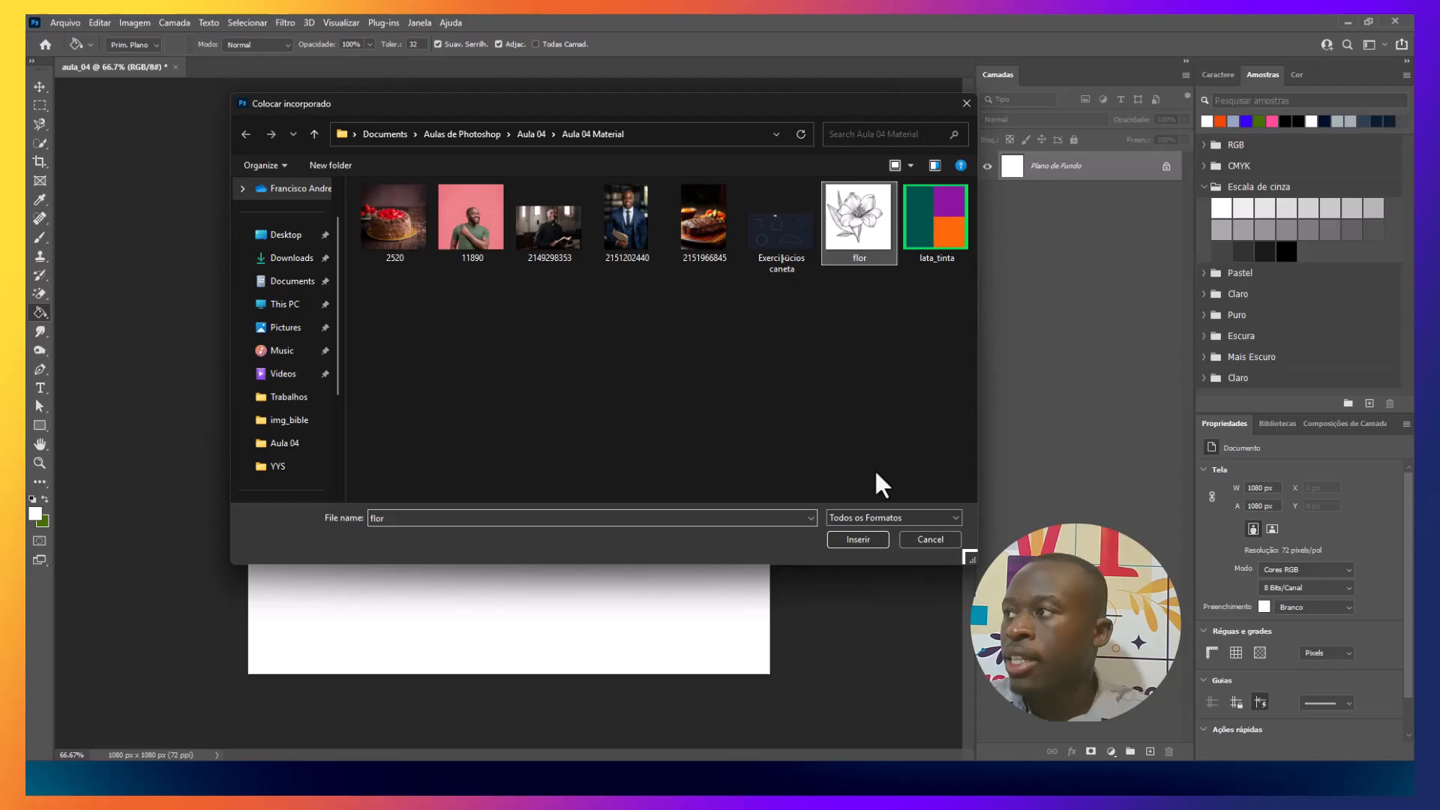
{"action": "left_click", "coordinate": [882, 537]}
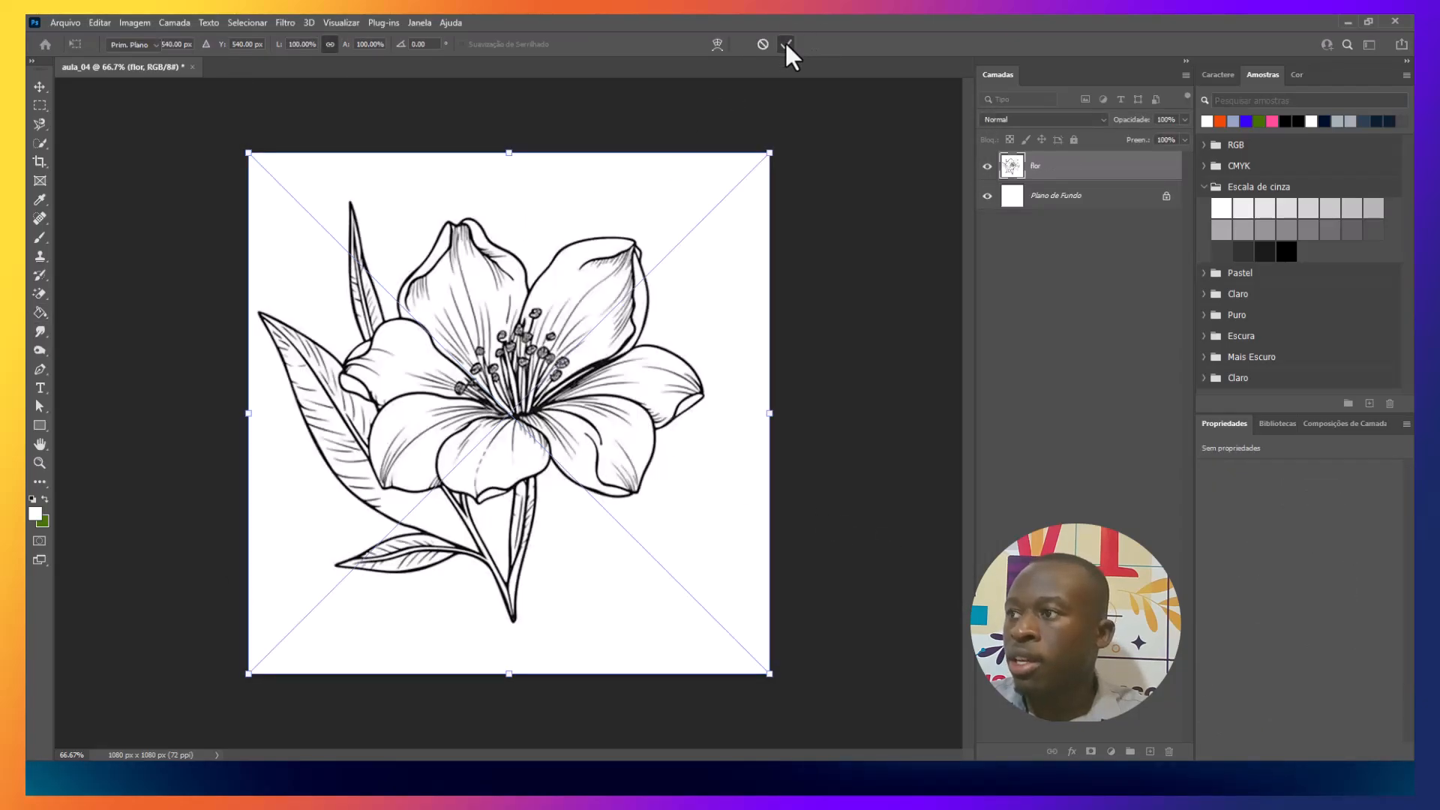
{"action": "left_click", "coordinate": [786, 45]}
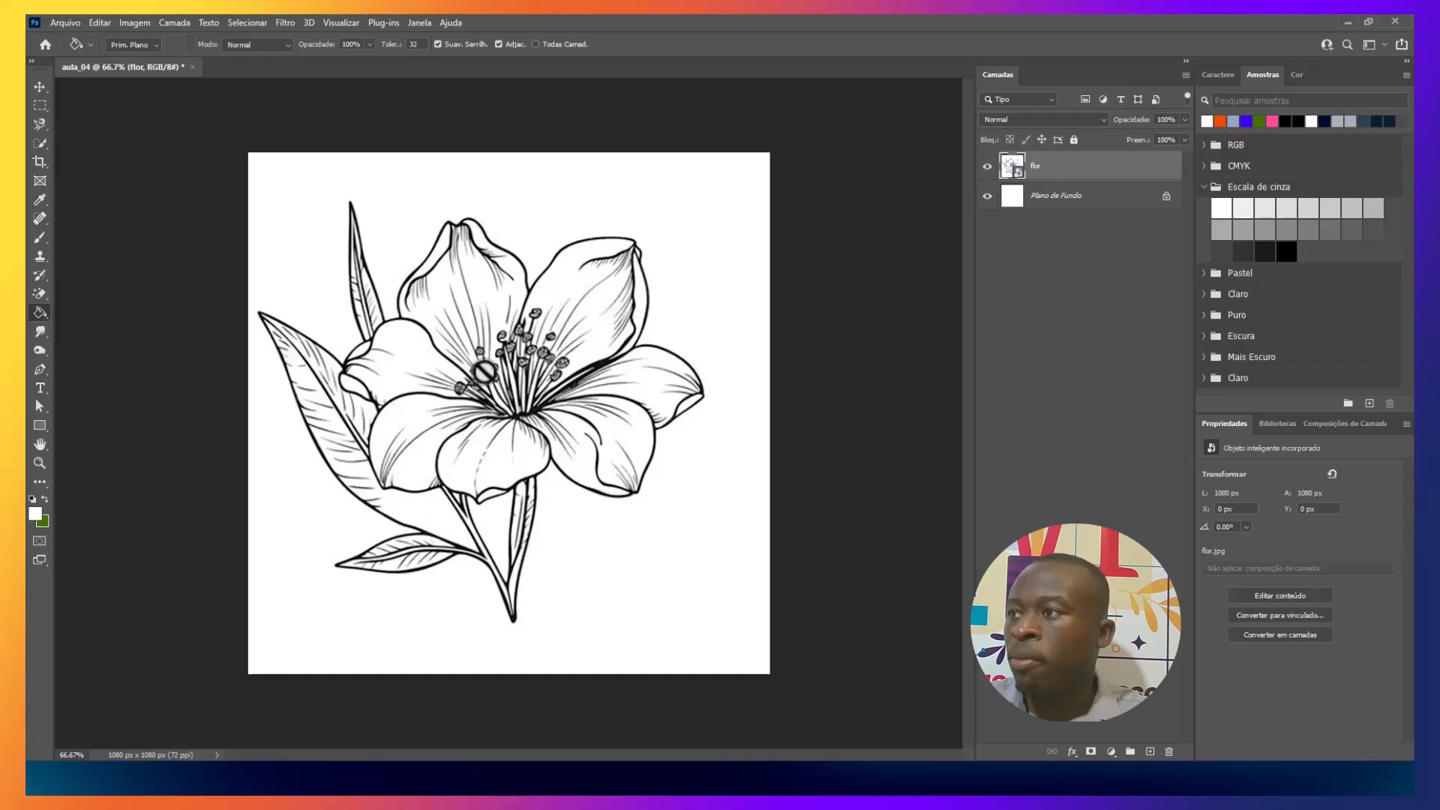
{"action": "left_click", "coordinate": [488, 358]}
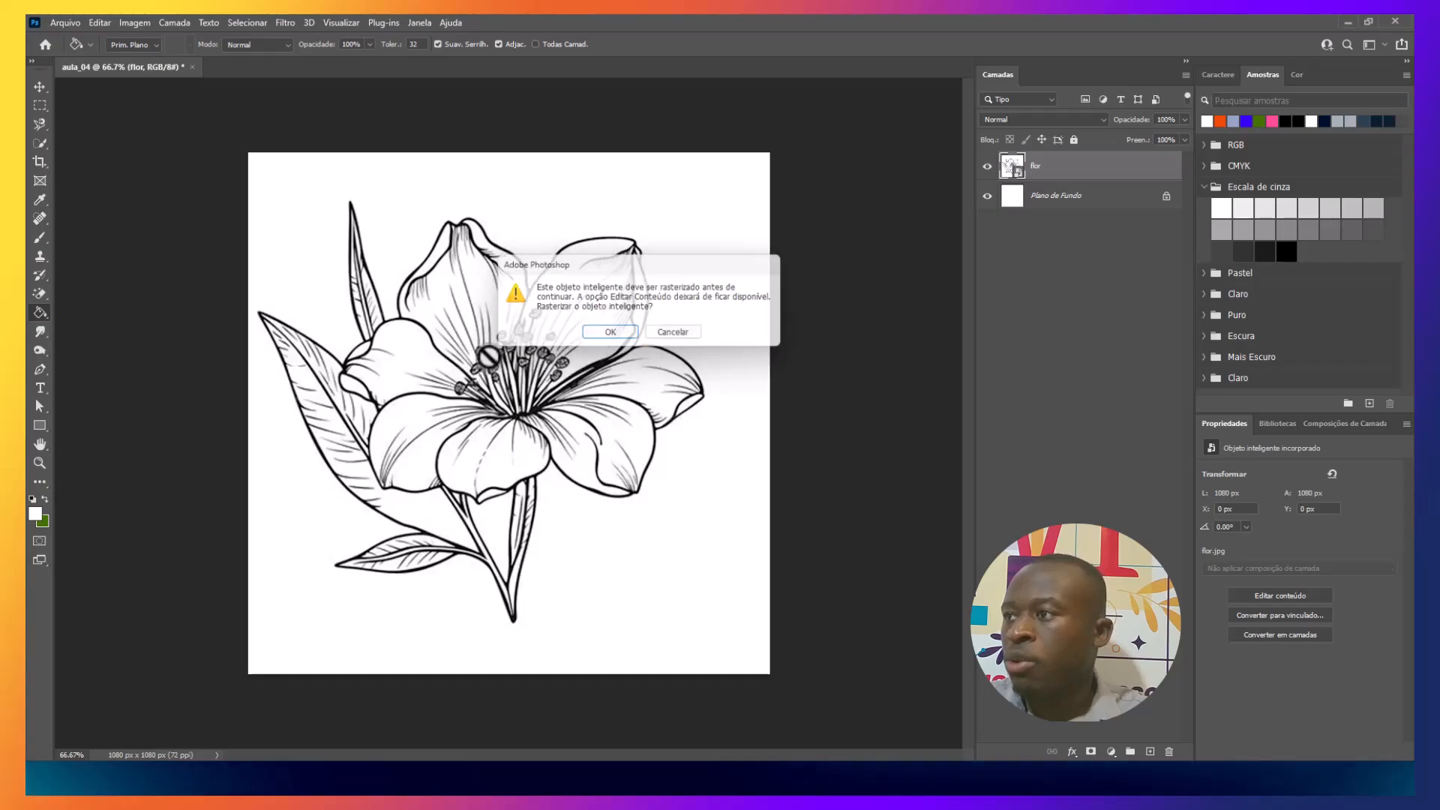
{"action": "left_click", "coordinate": [610, 334]}
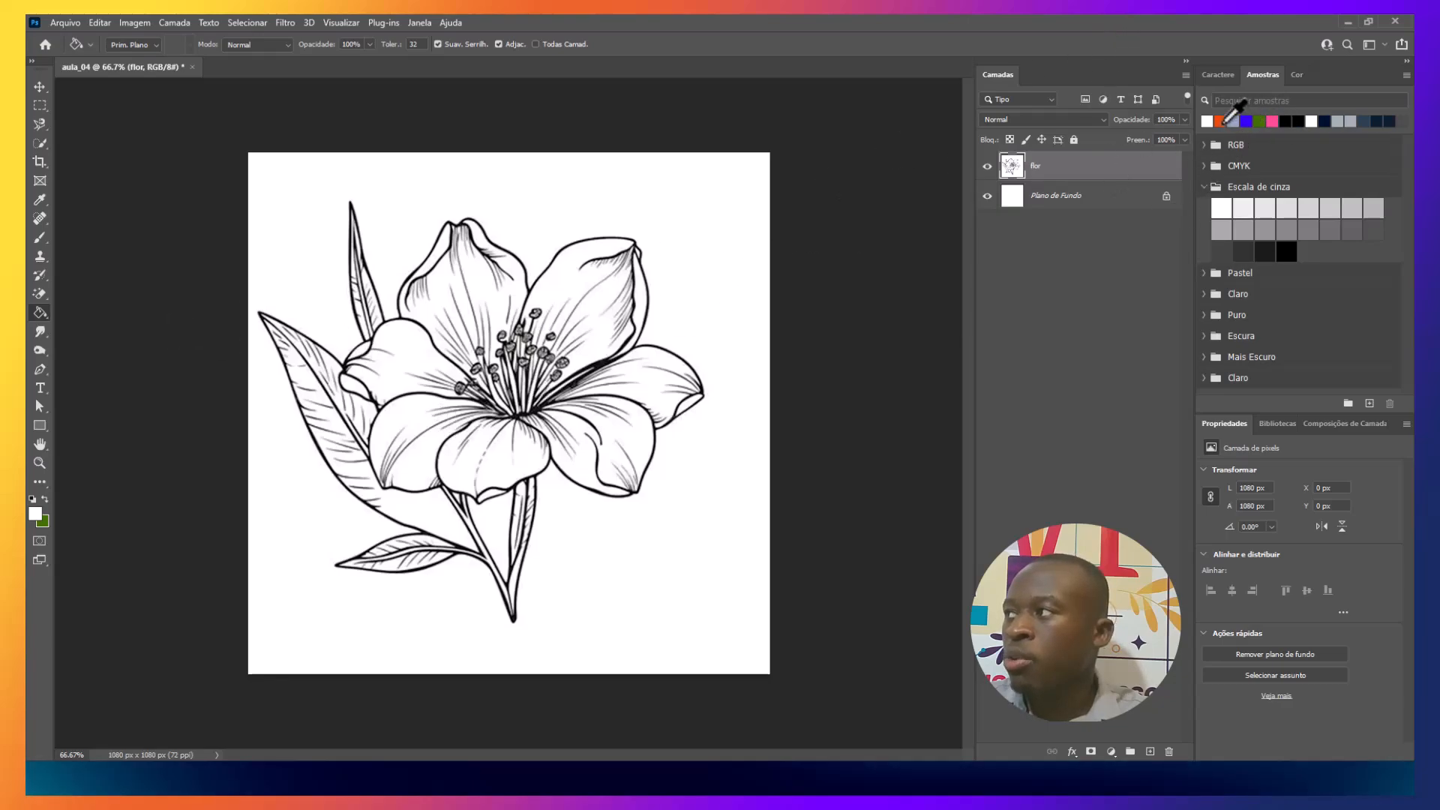
- Fill the flower's two upper petals and two right-hand petals with the orange-red recent swatch
{"action": "left_click", "coordinate": [1220, 121]}
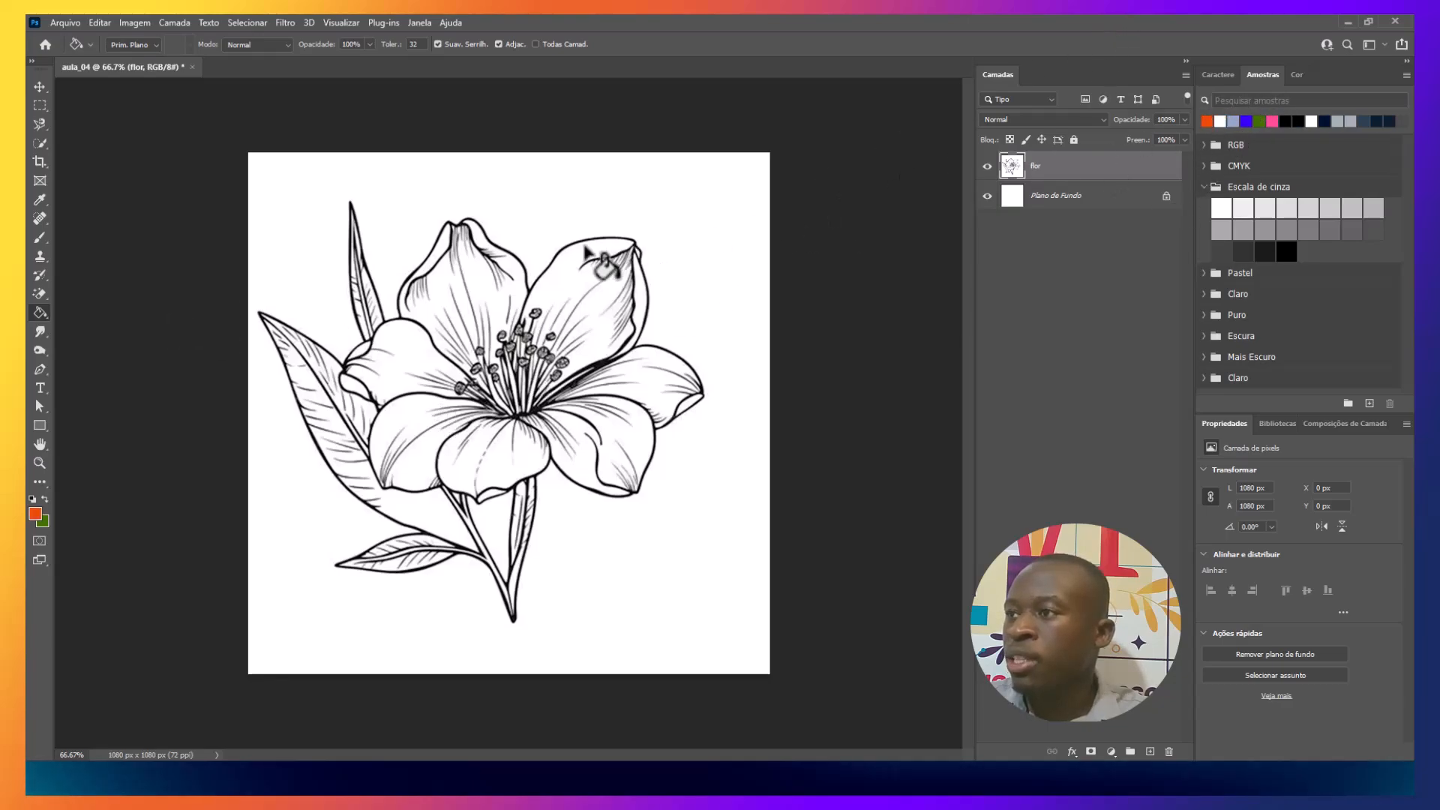
{"action": "left_click", "coordinate": [441, 280]}
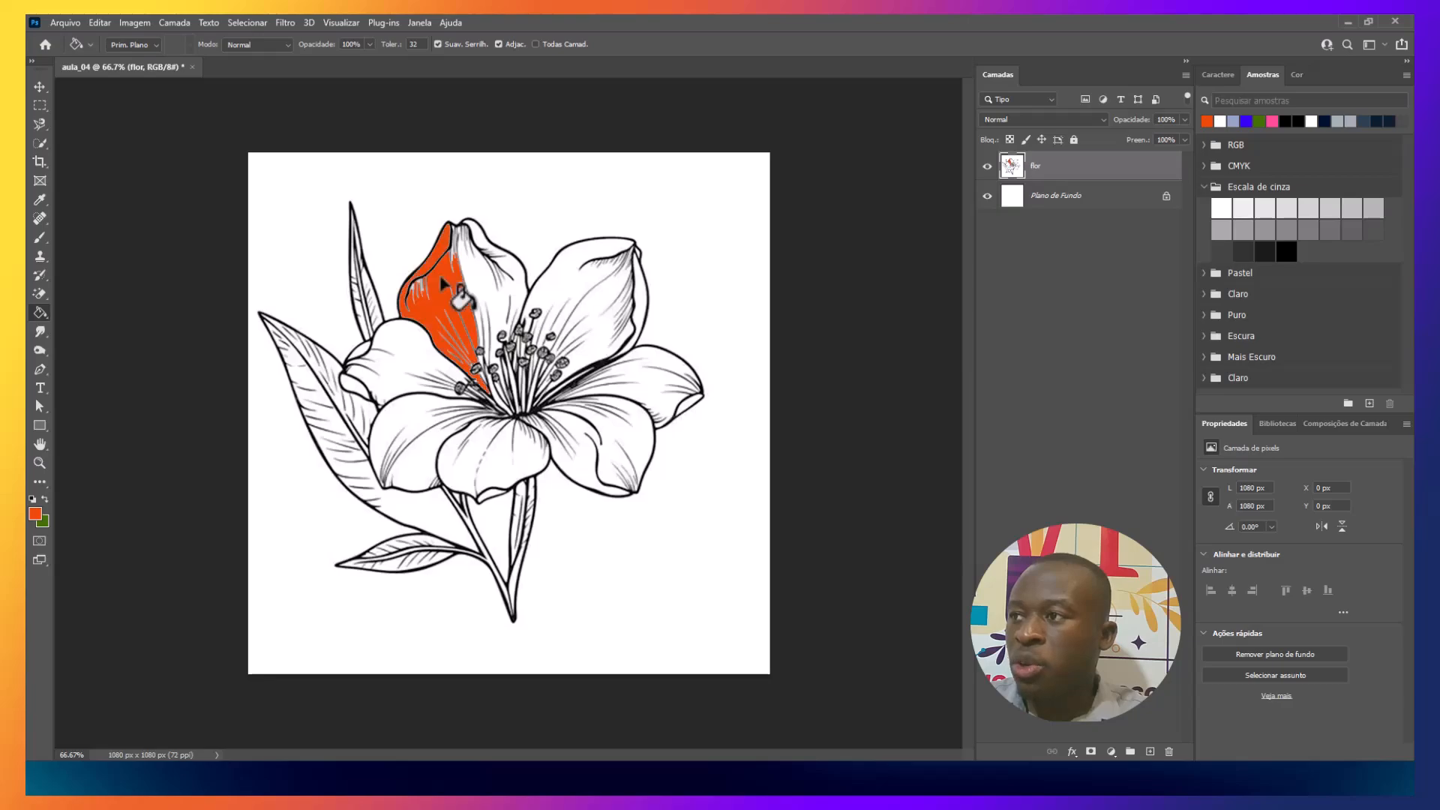
{"action": "left_click", "coordinate": [477, 269]}
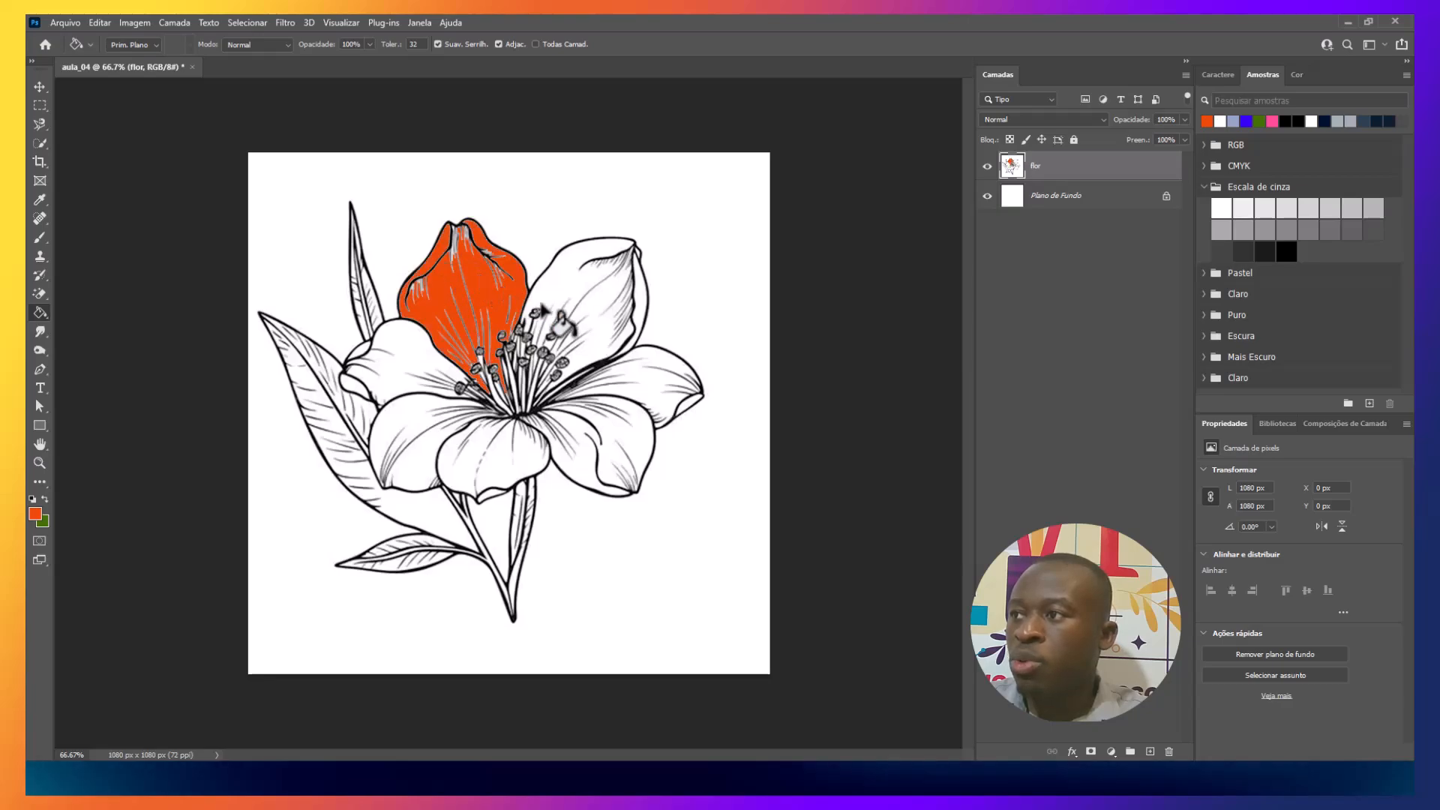
{"action": "left_click", "coordinate": [582, 297]}
{"action": "left_click", "coordinate": [590, 305]}
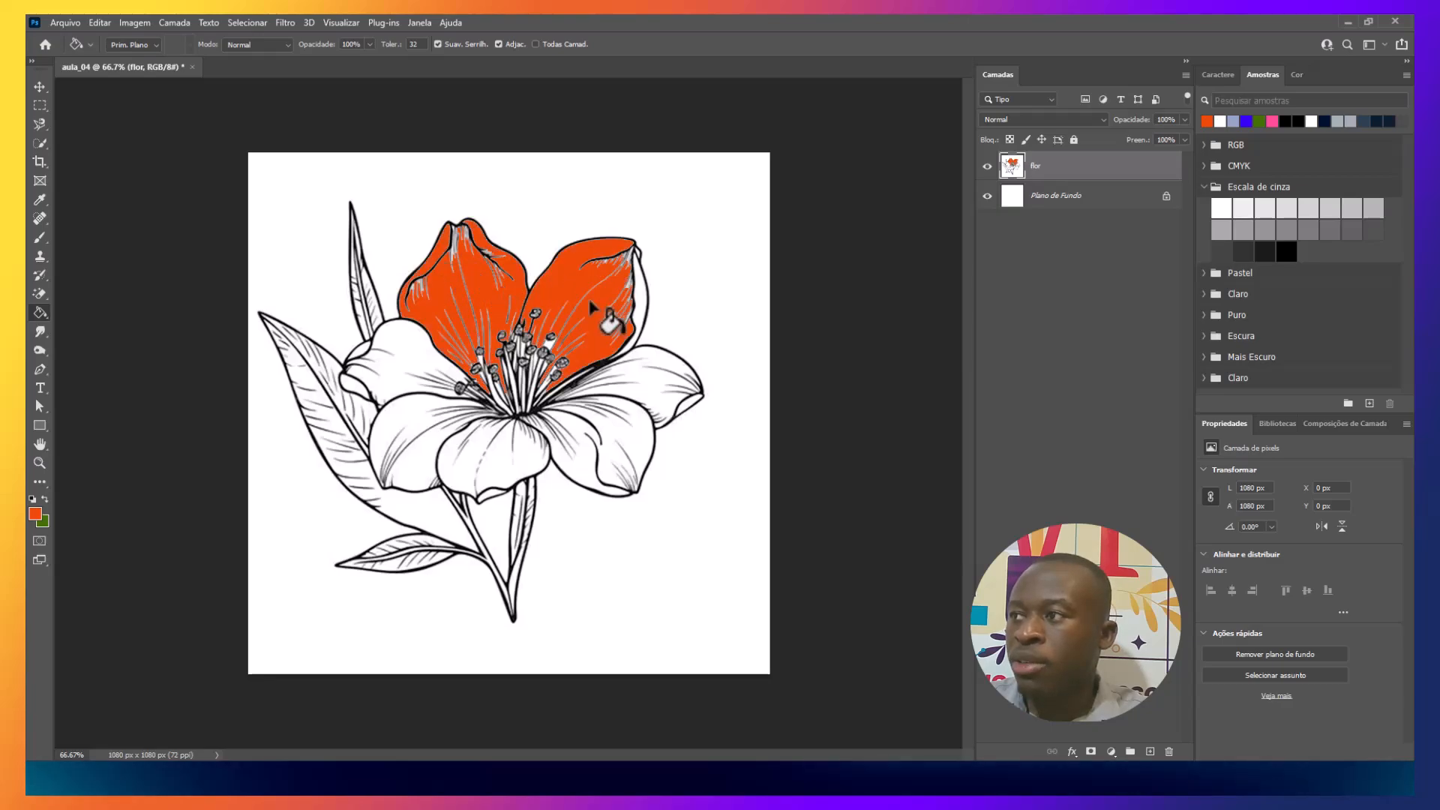
{"action": "left_click", "coordinate": [639, 300]}
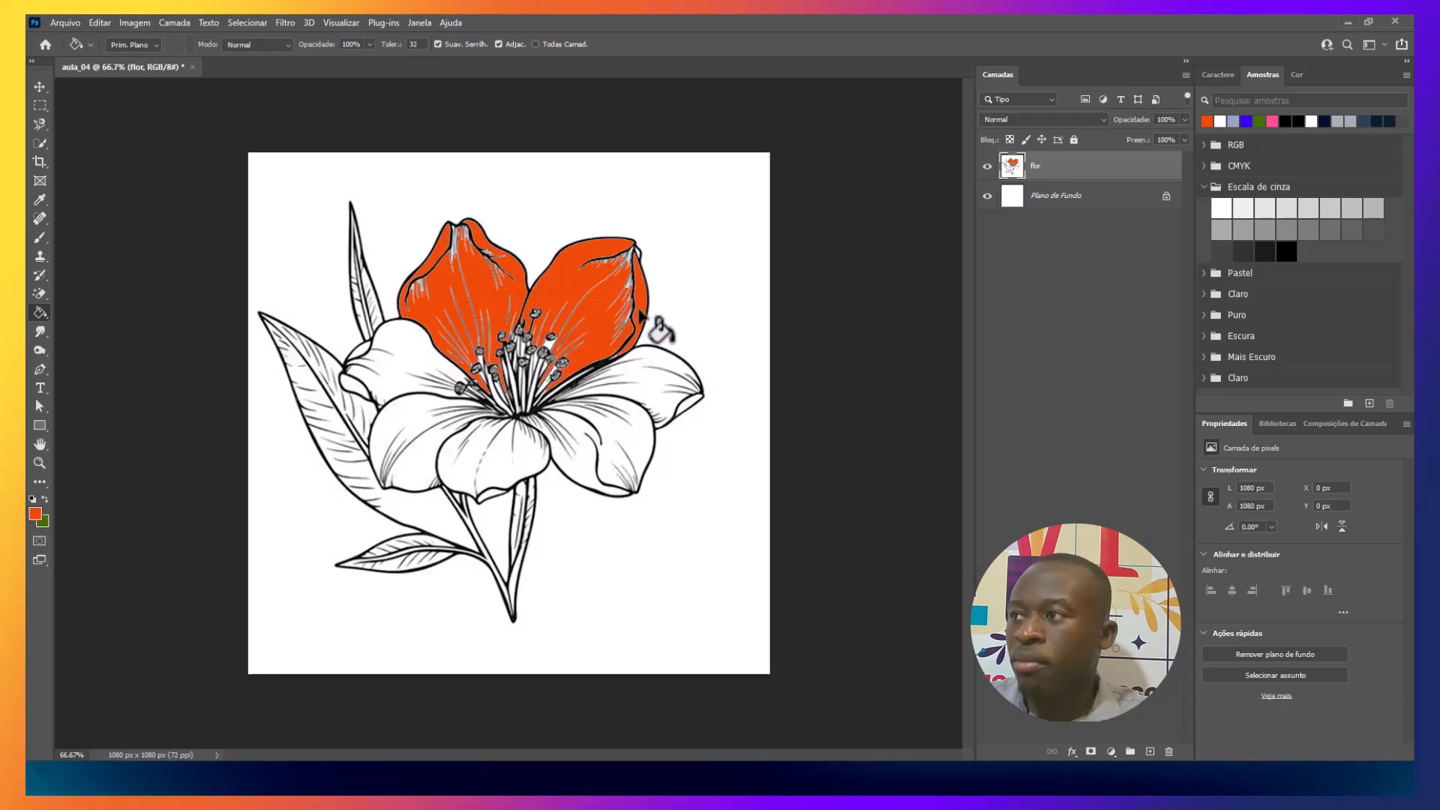
{"action": "left_click", "coordinate": [639, 386]}
{"action": "left_click", "coordinate": [630, 432]}
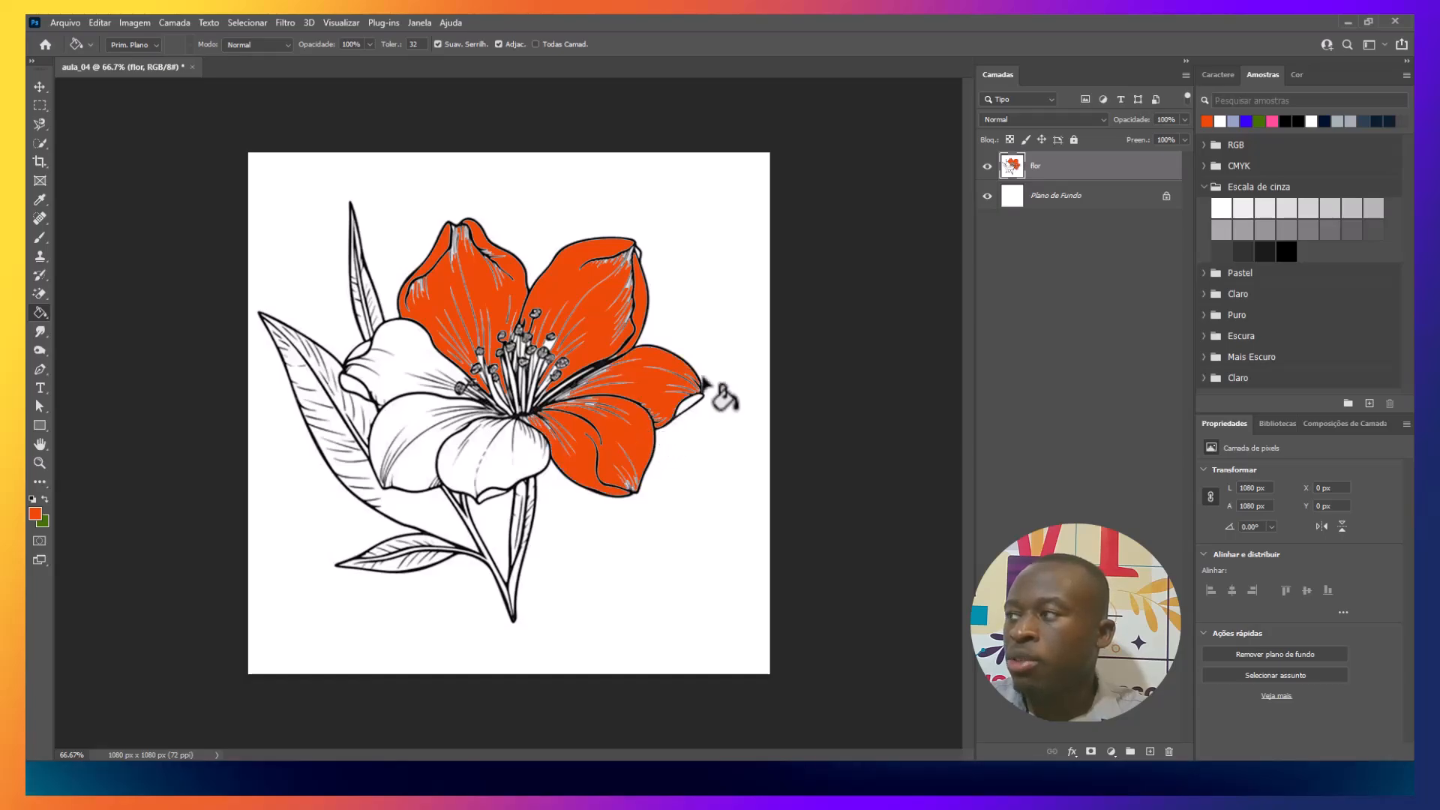
- Fill the flower's lower-middle petal, two left-hand petals and large left leaf with the pink recent swatch
{"action": "left_click", "coordinate": [1273, 121]}
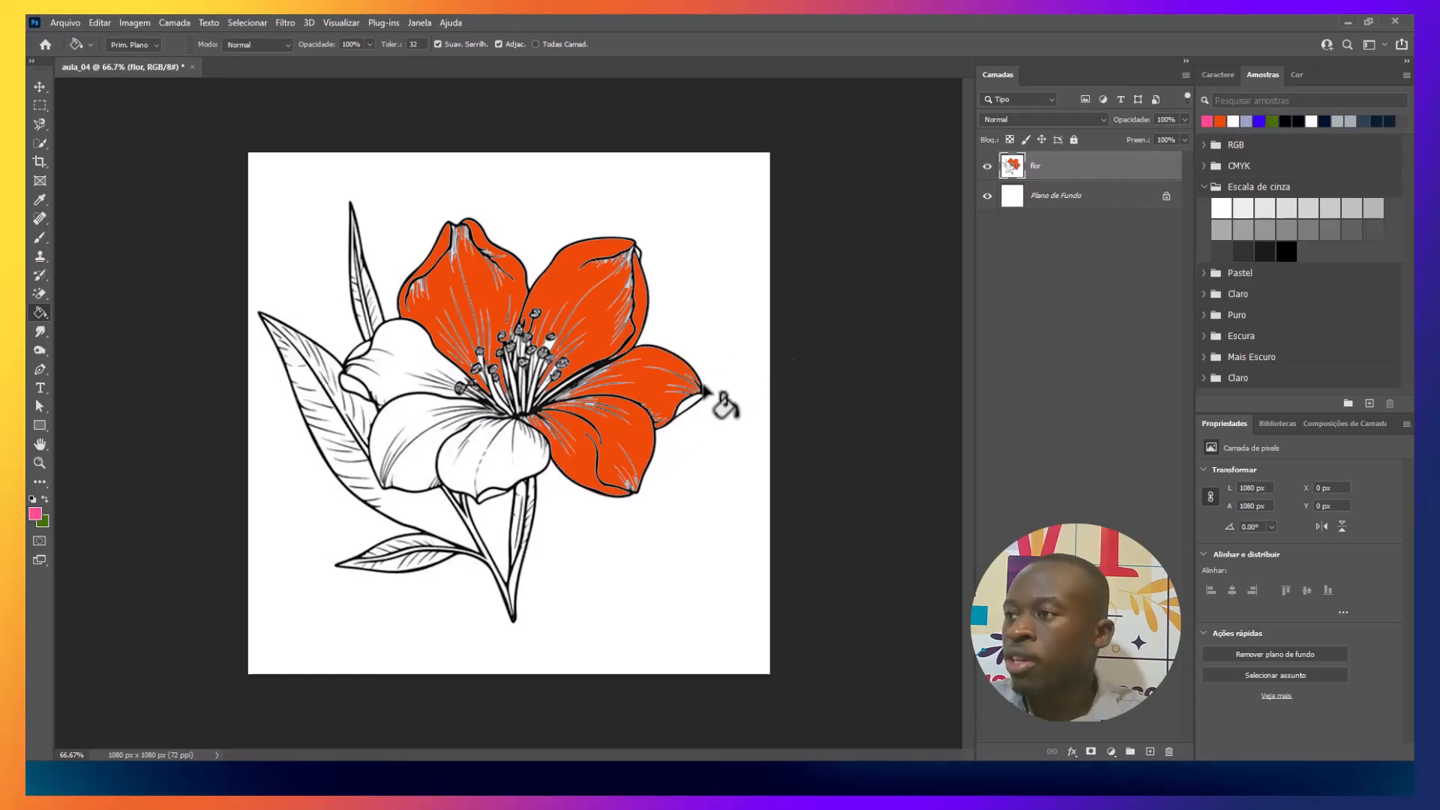
{"action": "left_click", "coordinate": [518, 474]}
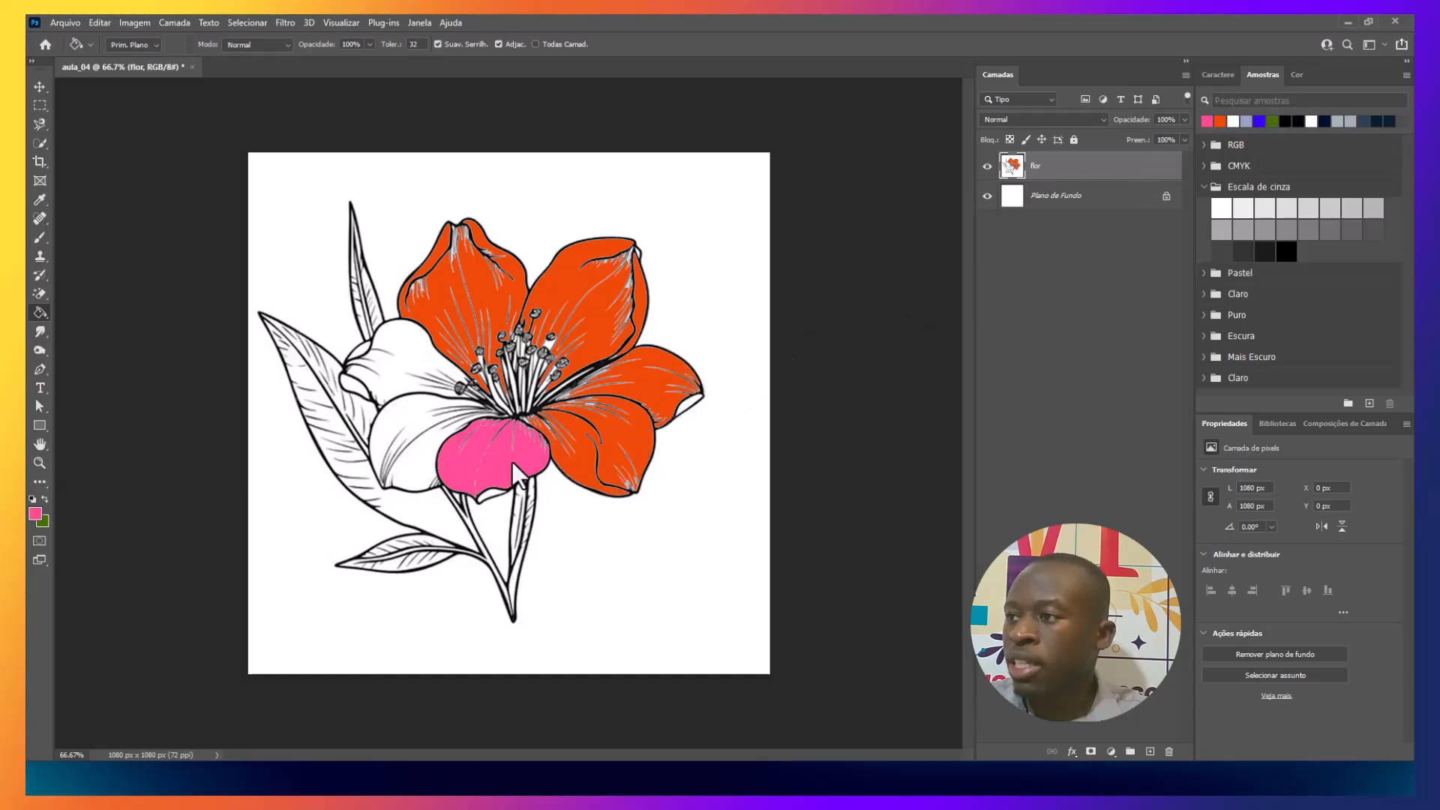
{"action": "left_click", "coordinate": [429, 449]}
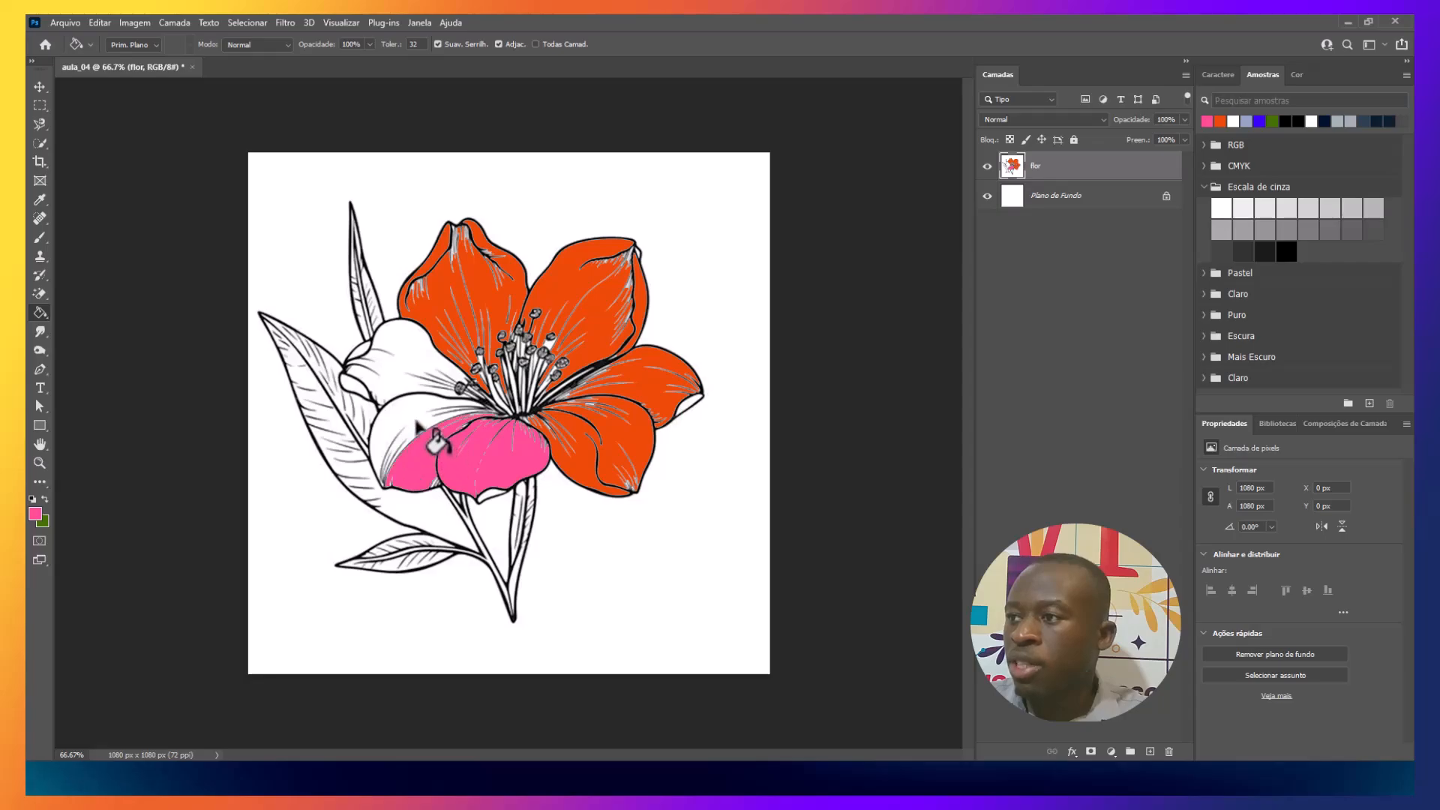
{"action": "left_click", "coordinate": [405, 362]}
{"action": "left_click", "coordinate": [359, 354]}
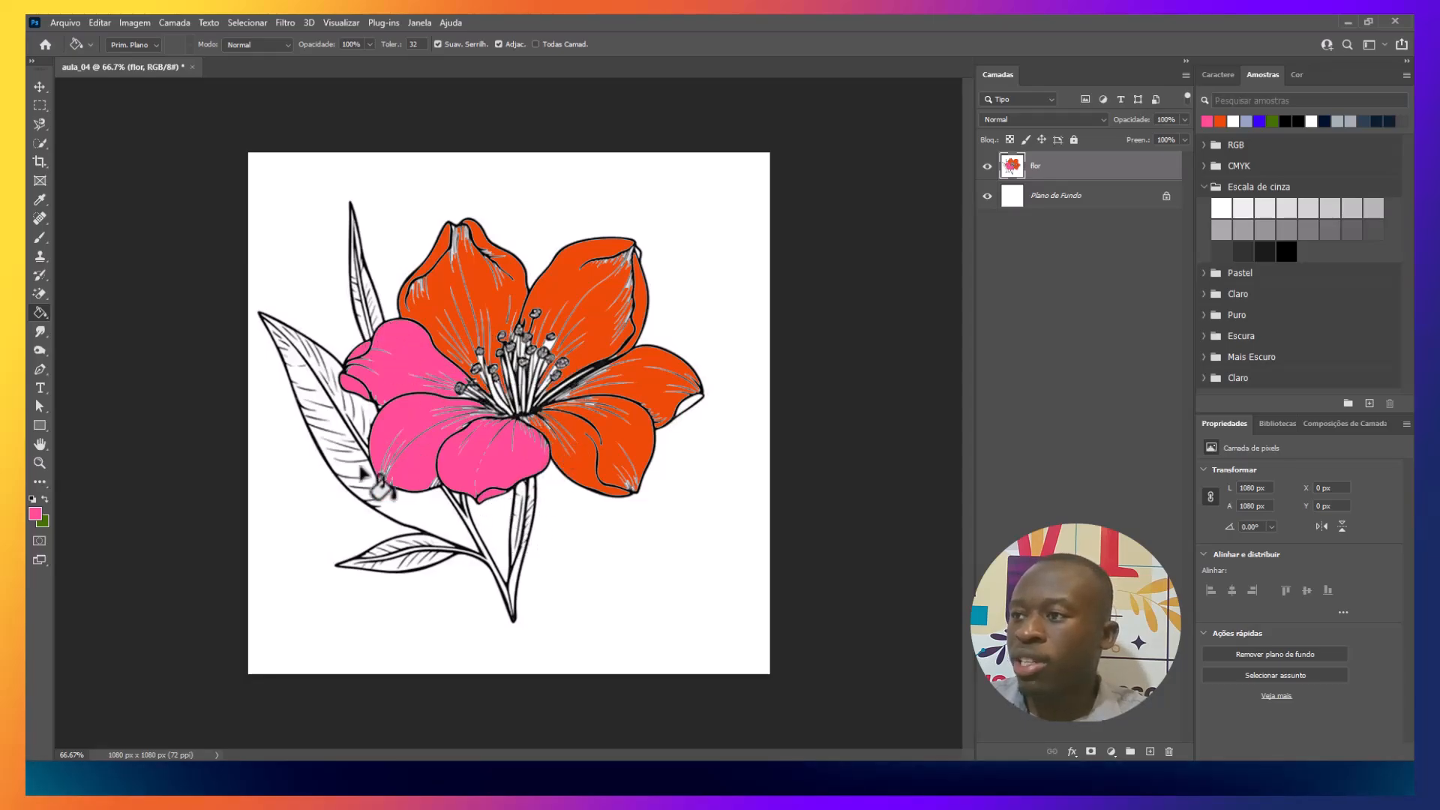
{"action": "left_click", "coordinate": [428, 515]}
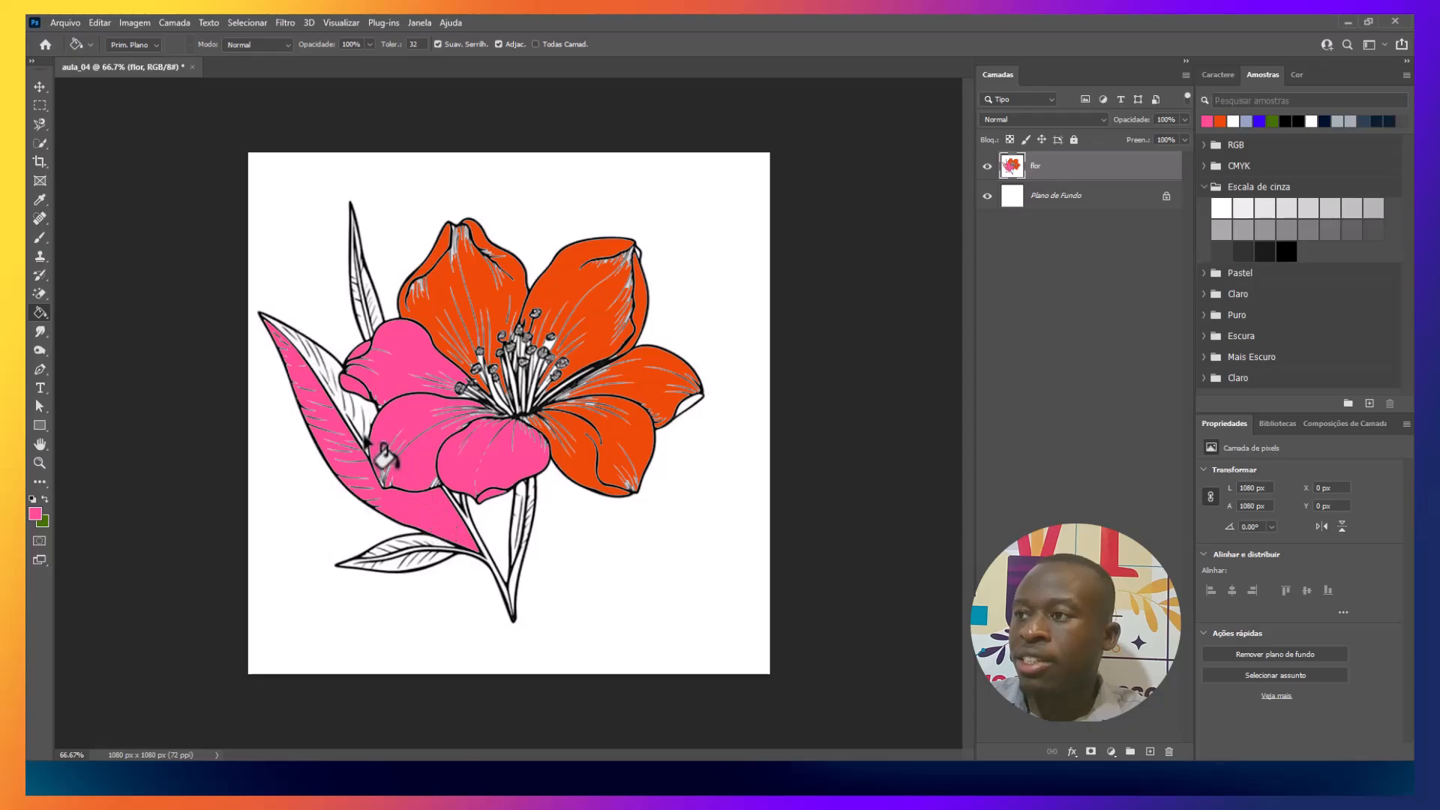
{"action": "left_click", "coordinate": [365, 424]}
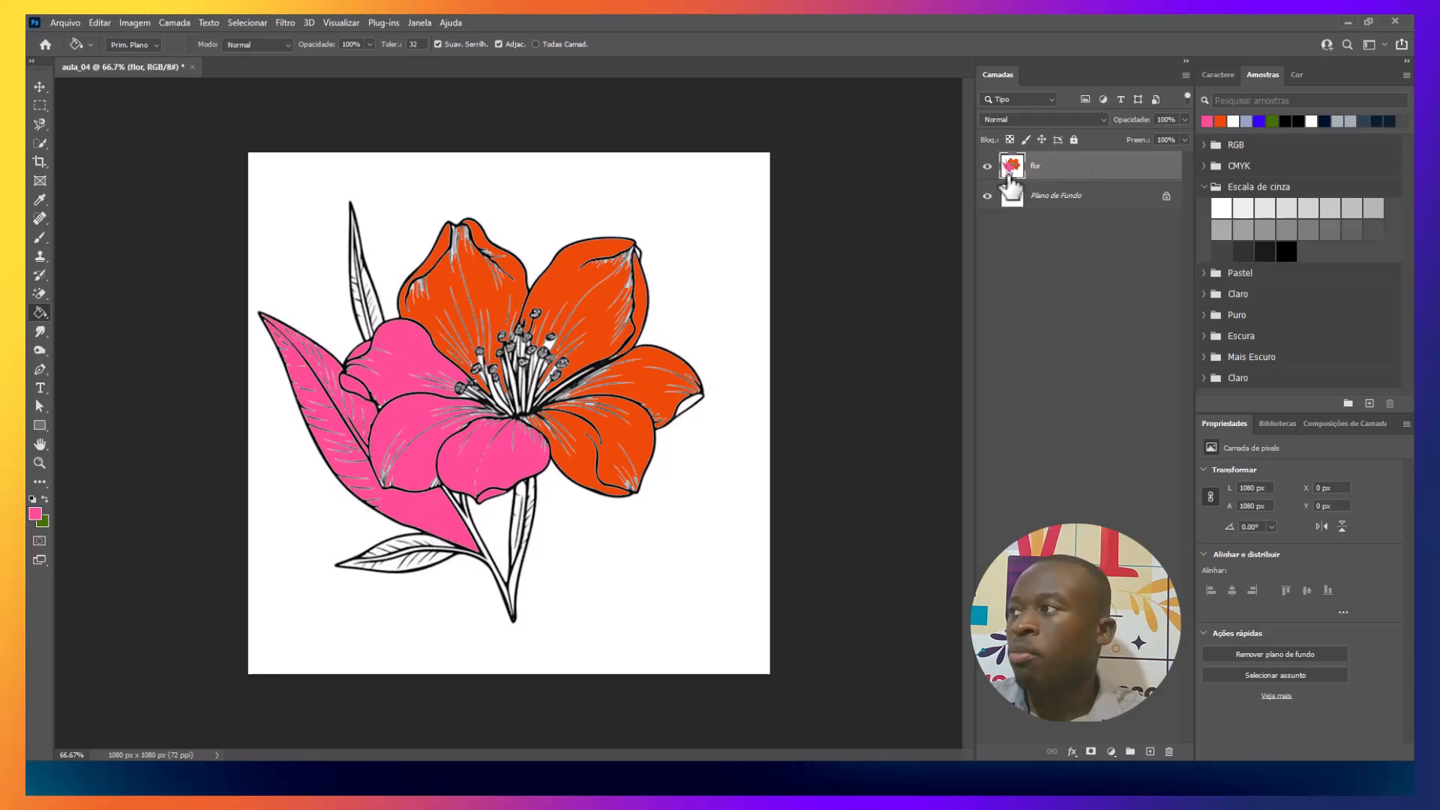
- Delete the flor layer and place the 11890 photo as an embedded object at its default size
{"action": "key", "text": "Delete"}
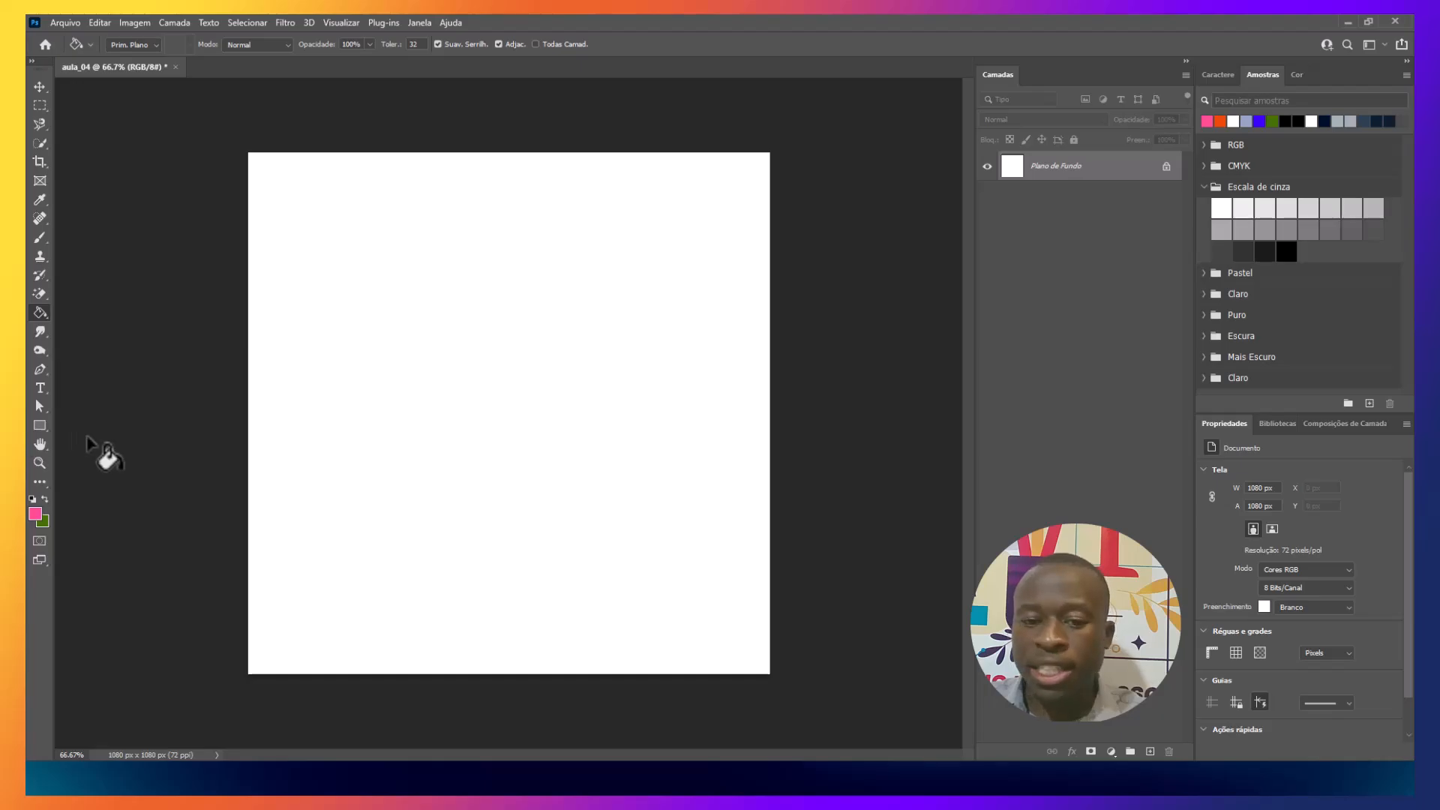
{"action": "left_click", "coordinate": [69, 24]}
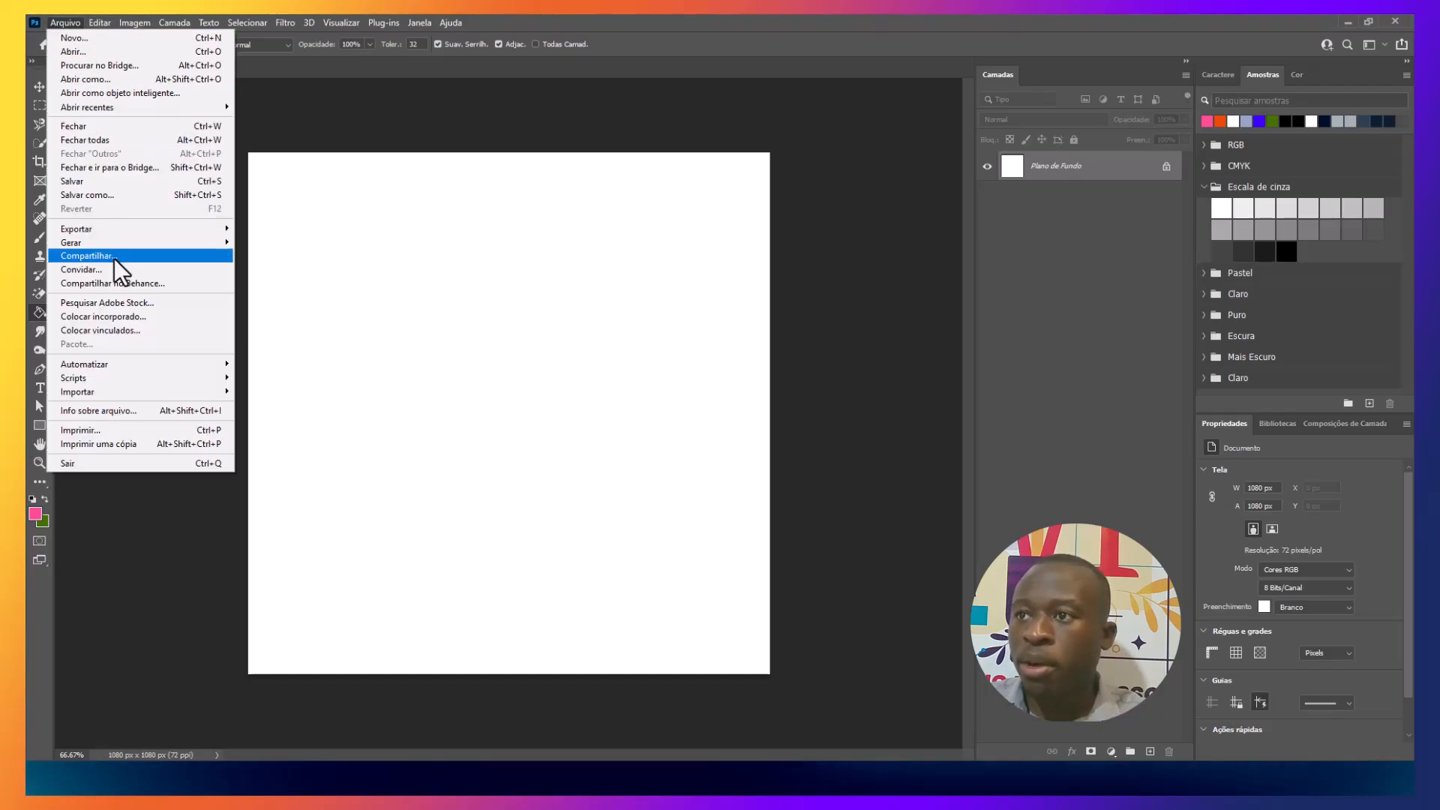
{"action": "left_click", "coordinate": [124, 318]}
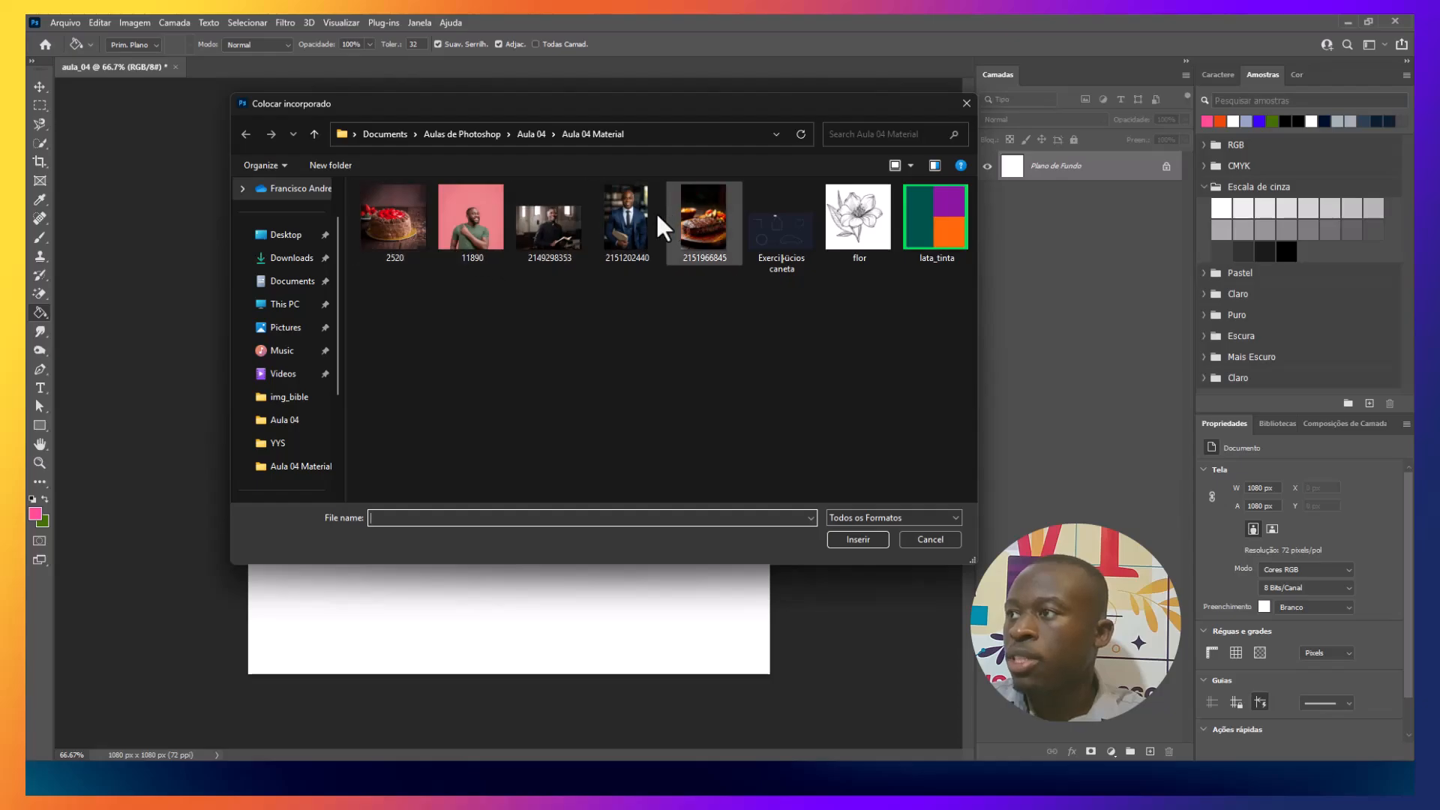
{"action": "left_click", "coordinate": [485, 230]}
{"action": "left_click", "coordinate": [856, 540]}
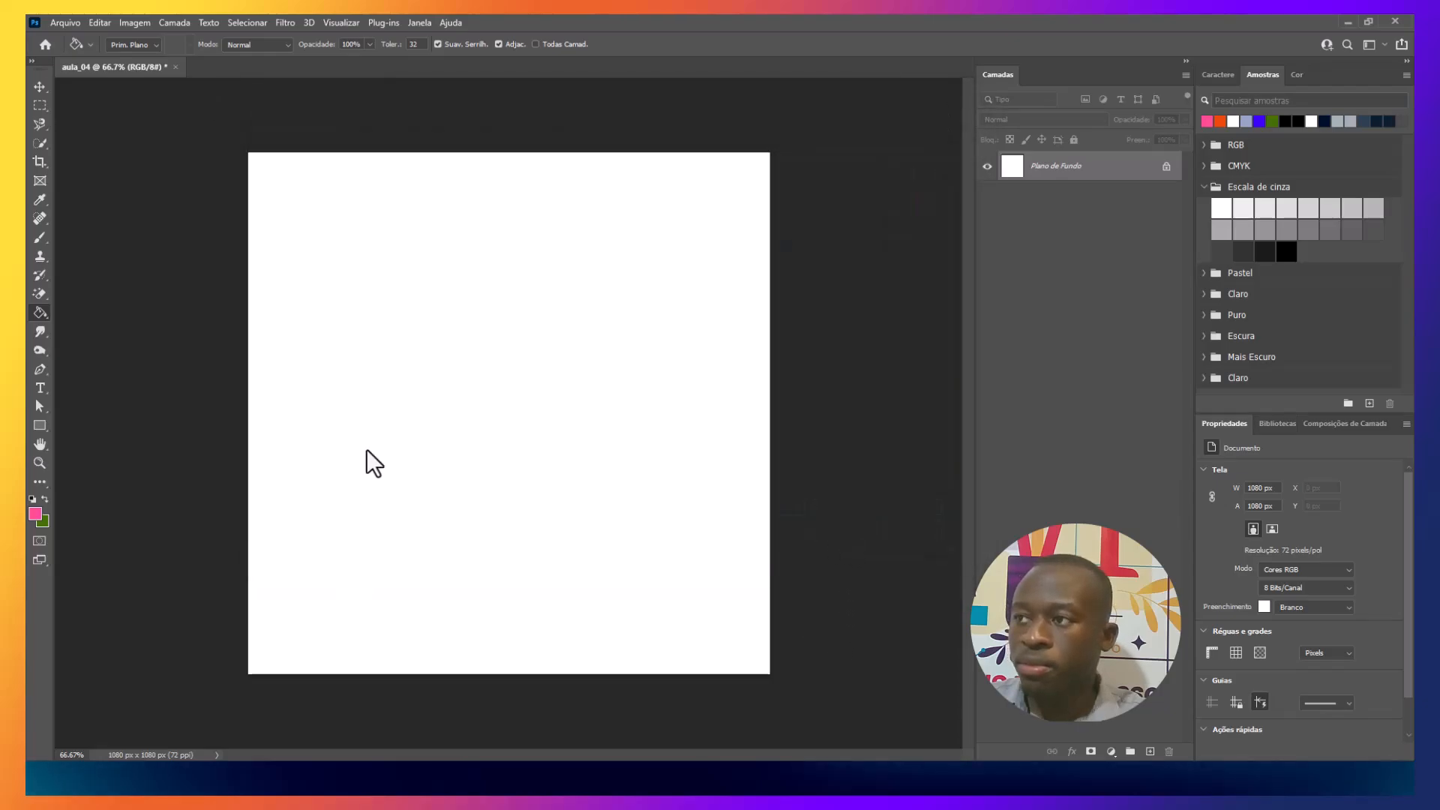
{"action": "left_click", "coordinate": [790, 47]}
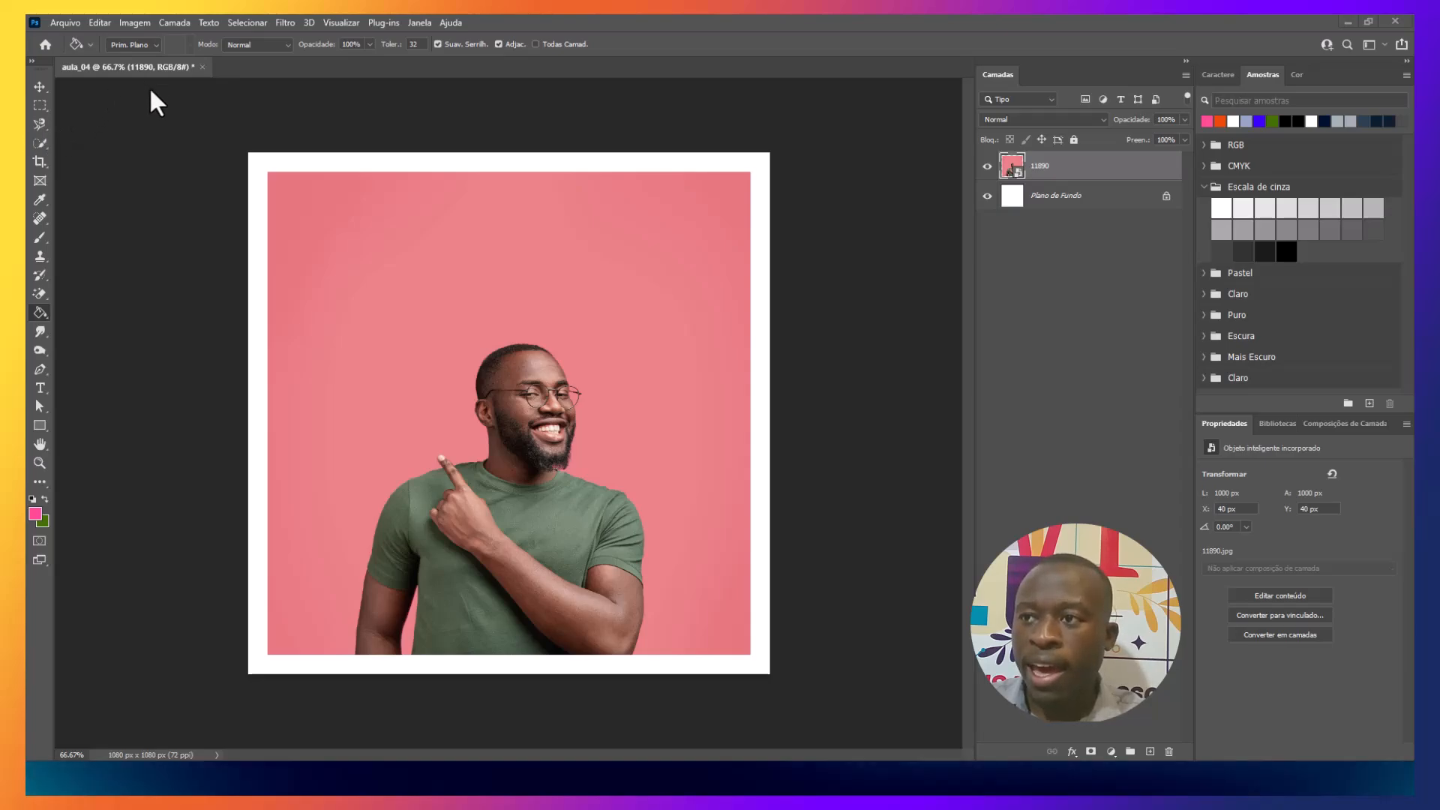
- Rasterize the embedded 11890 photo layer by using the standard Eraser tool on it
{"action": "left_click", "coordinate": [37, 290]}
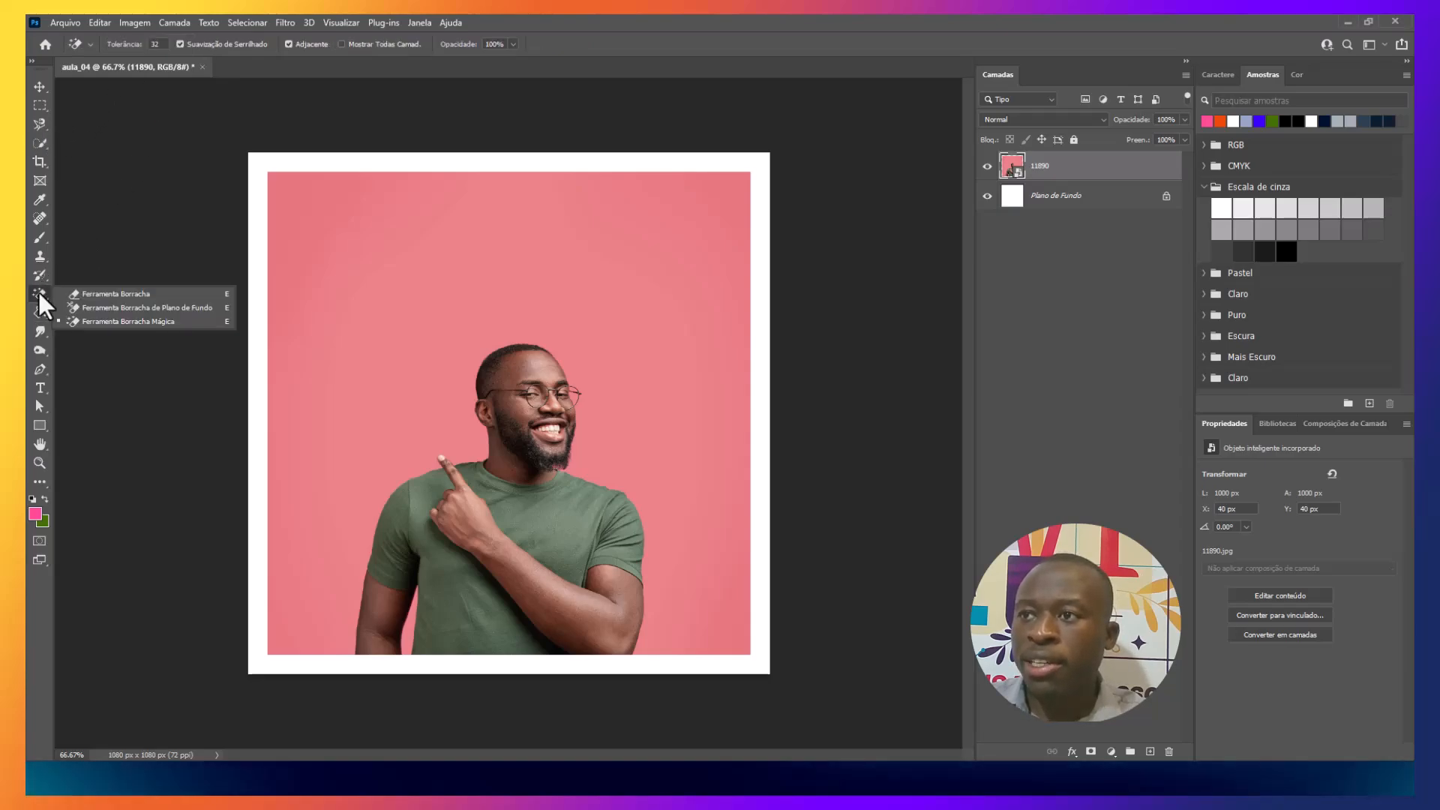
{"action": "left_click", "coordinate": [114, 297]}
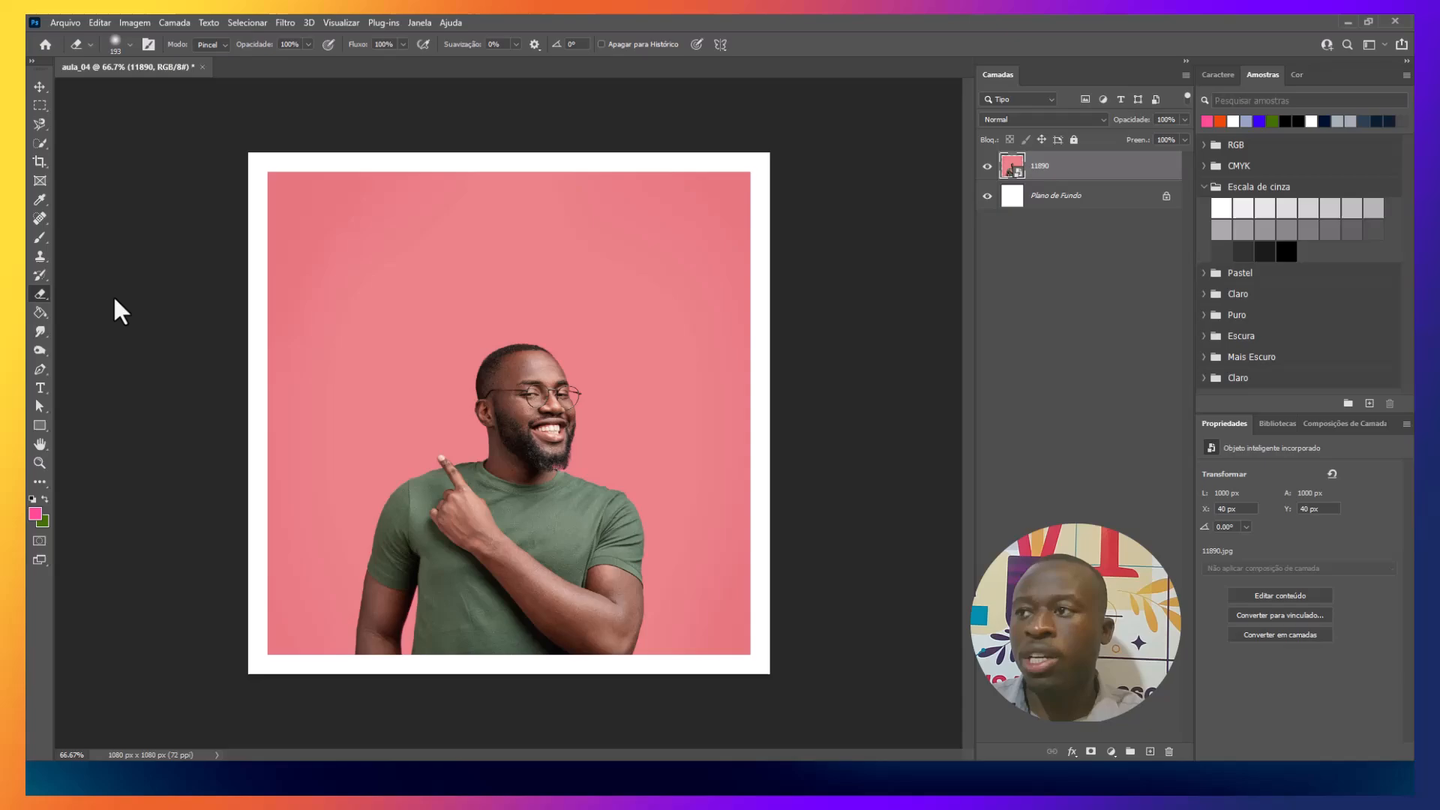
{"action": "left_click", "coordinate": [592, 335]}
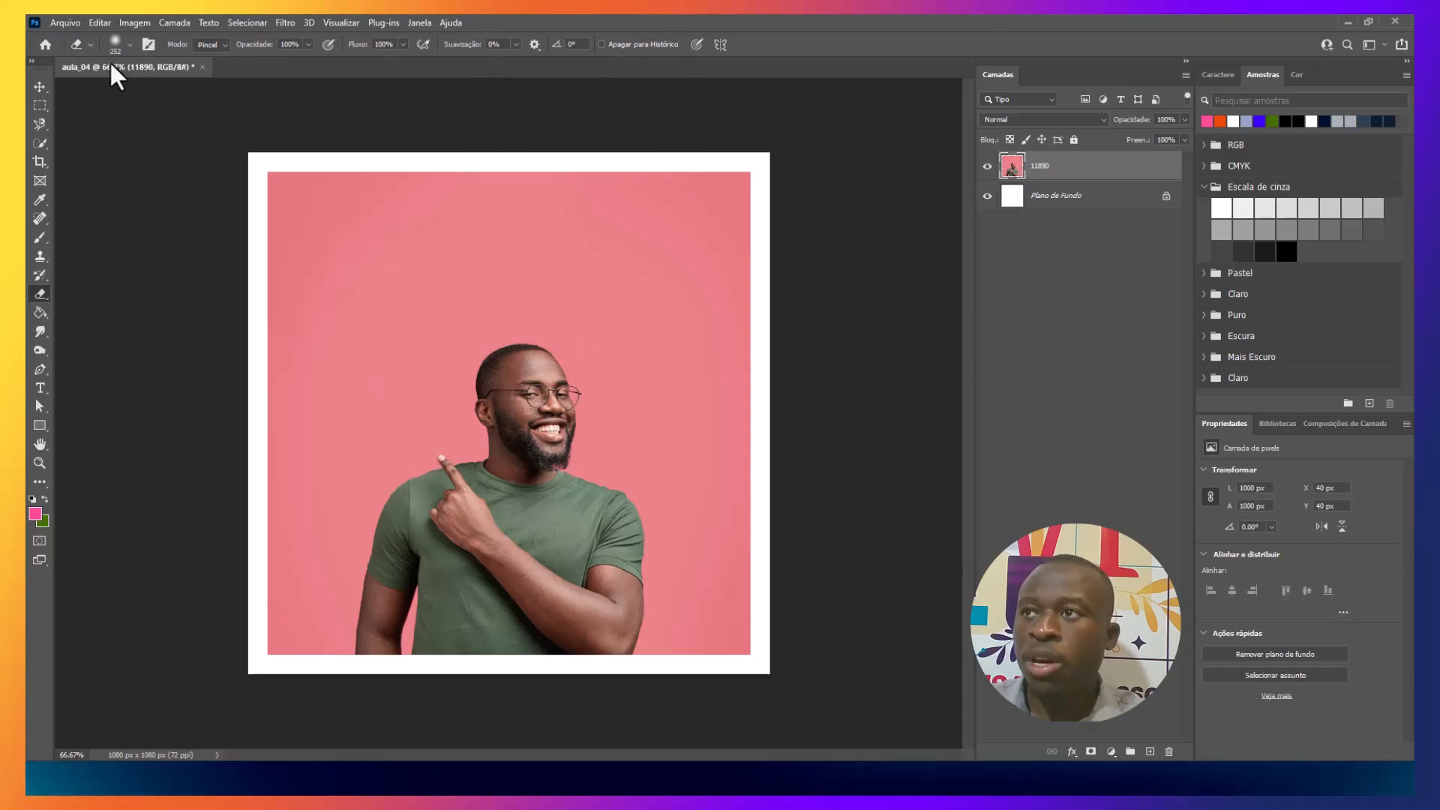
- Erase a soft round spot in the pink background above the man's head, then undo it
{"action": "left_click", "coordinate": [118, 42]}
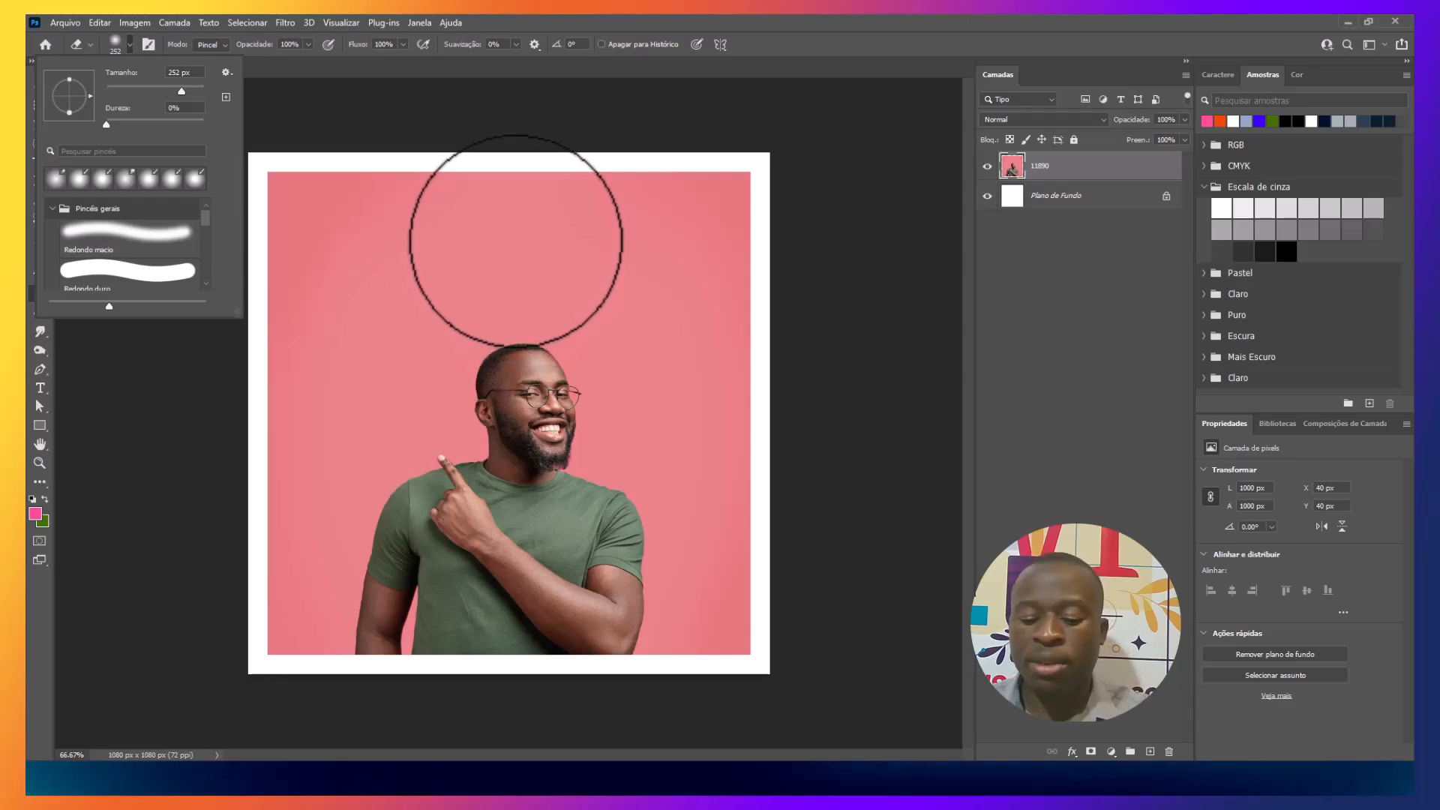
{"action": "left_click", "coordinate": [505, 211]}
{"action": "left_click", "coordinate": [504, 219]}
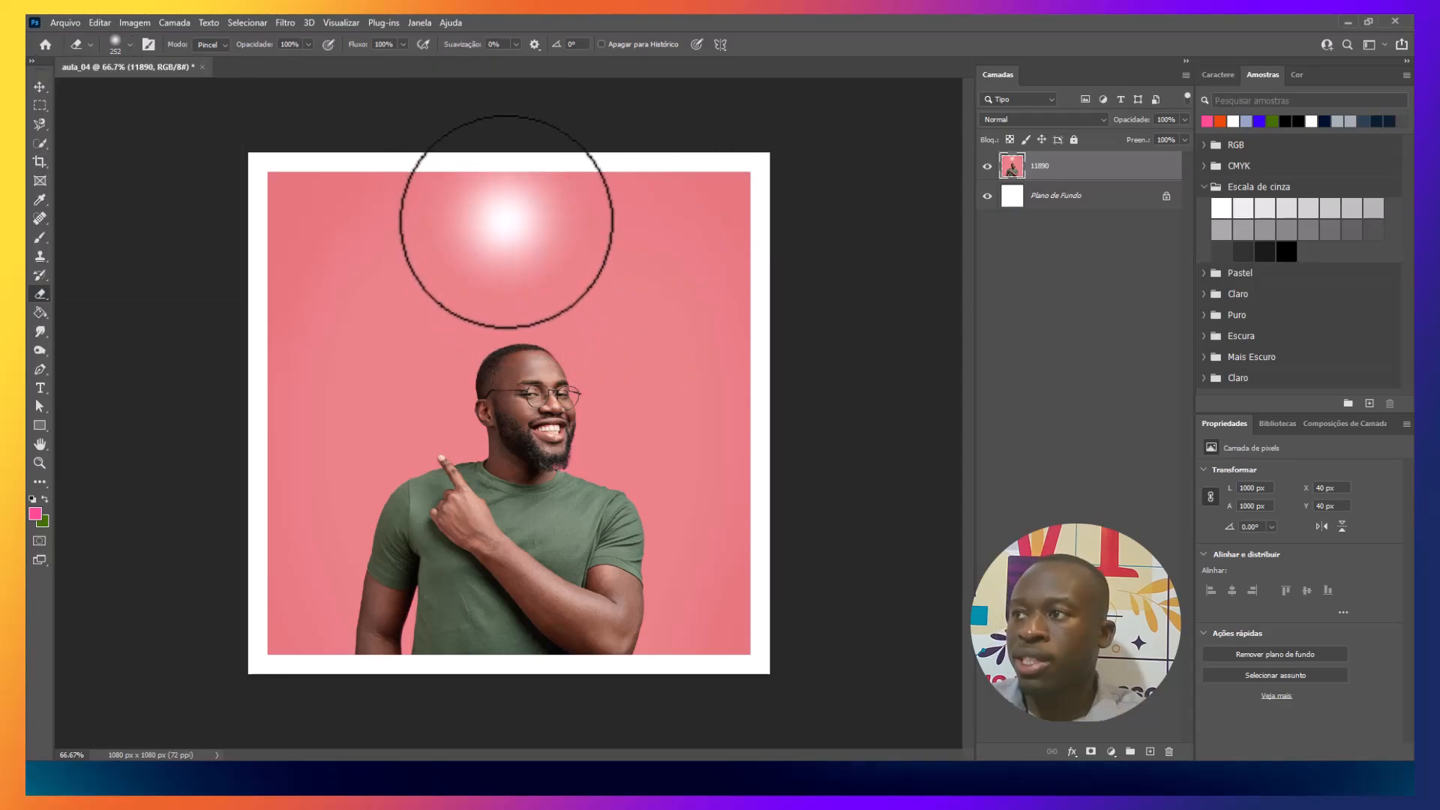
{"action": "key", "text": "ctrl+z"}
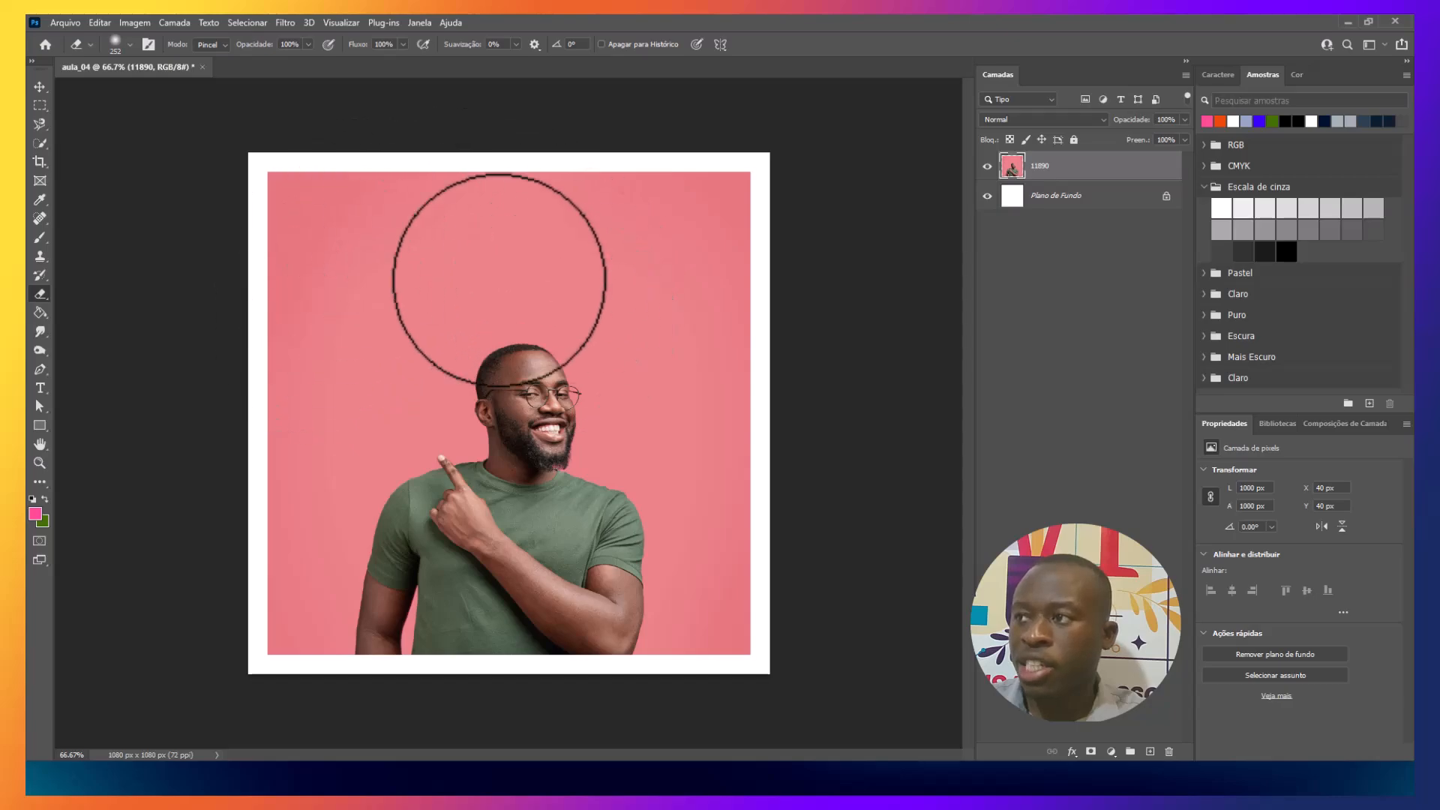
- Erase the pink background across the top of the photo and down its right side with soft Eraser strokes
{"action": "left_click", "coordinate": [354, 201]}
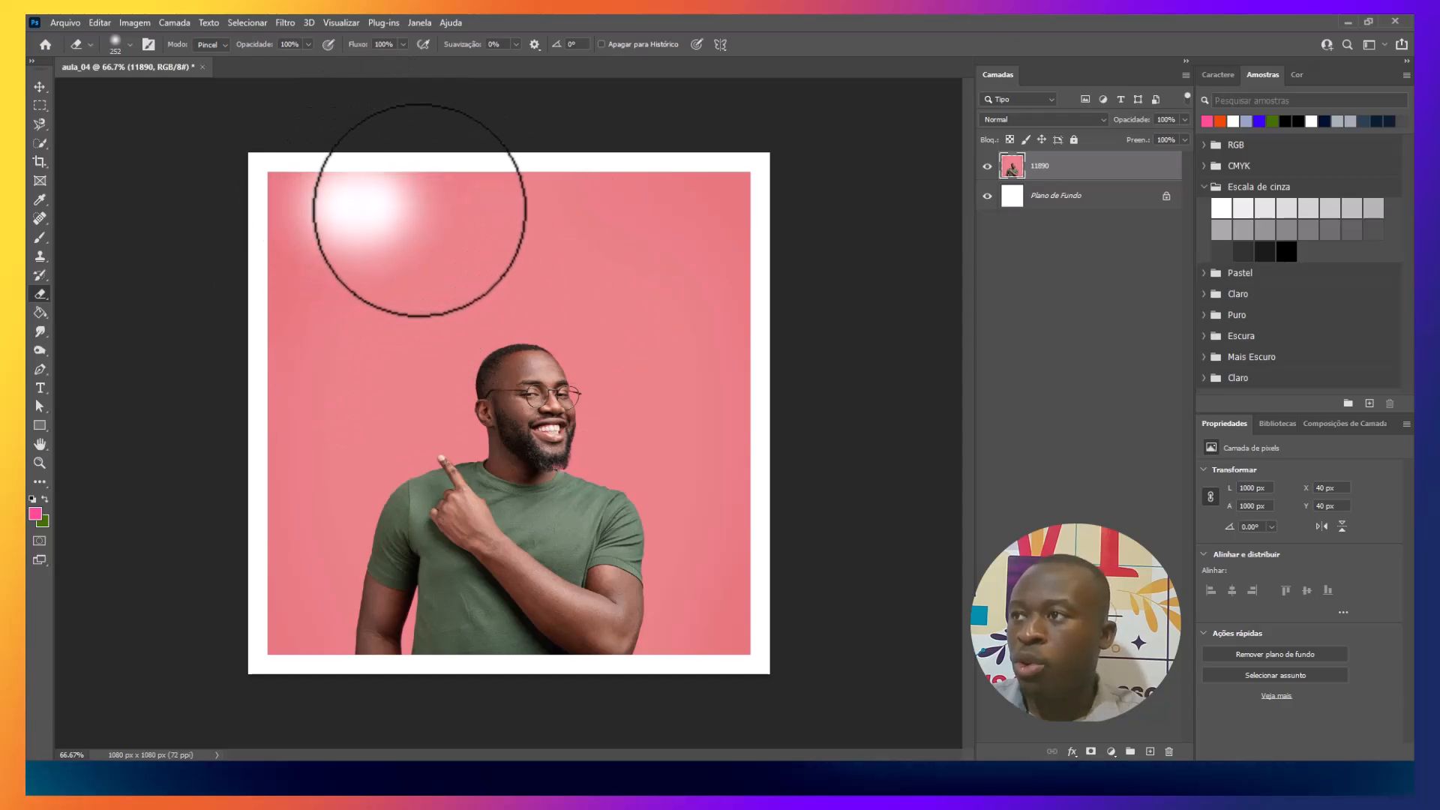
{"action": "mouse_move", "coordinate": [419, 210]}
{"action": "left_mouse_down"}
{"action": "mouse_move", "coordinate": [540, 183]}
{"action": "mouse_move", "coordinate": [726, 199]}
{"action": "left_mouse_up"}
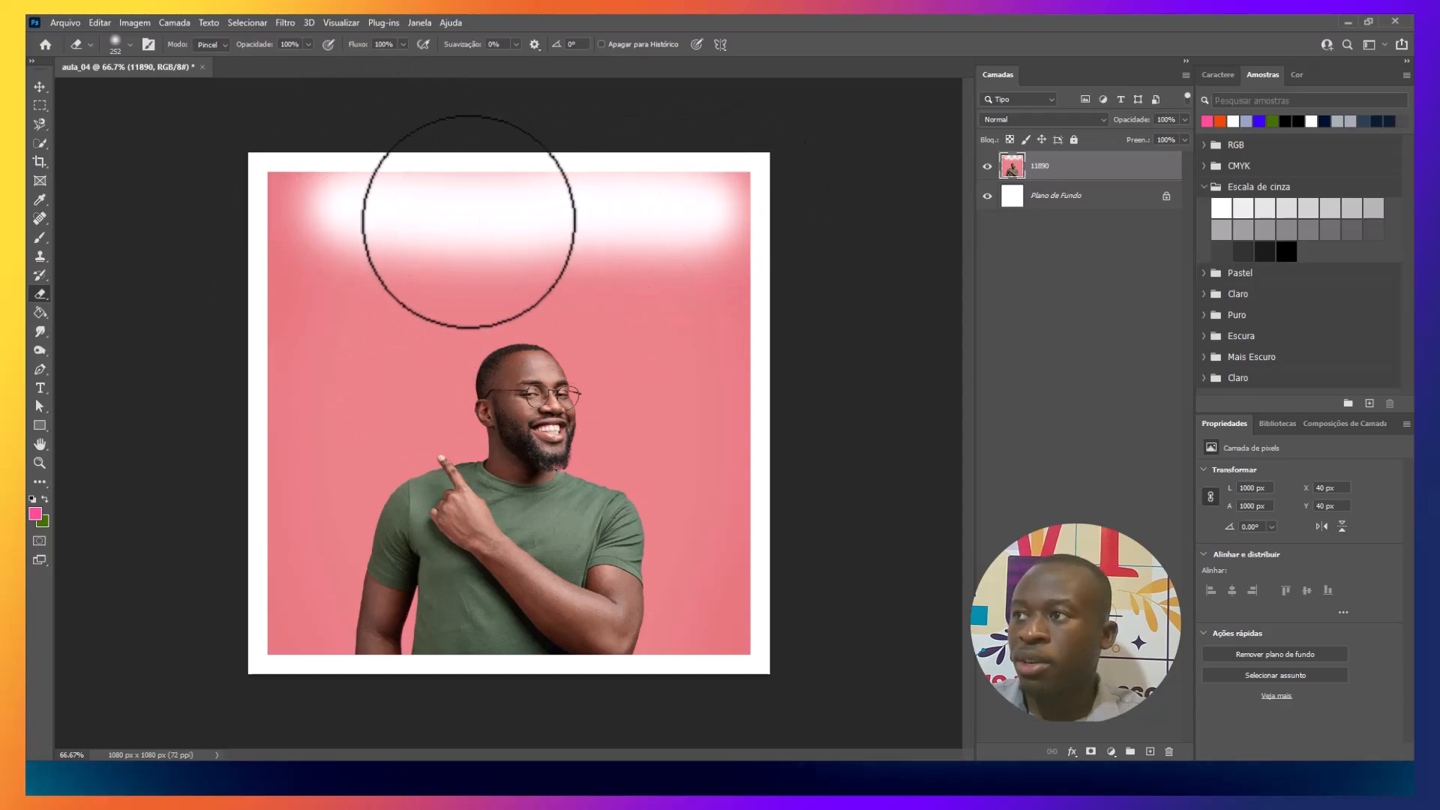
{"action": "left_click_drag", "start_coordinate": [402, 199], "coordinate": [727, 199]}
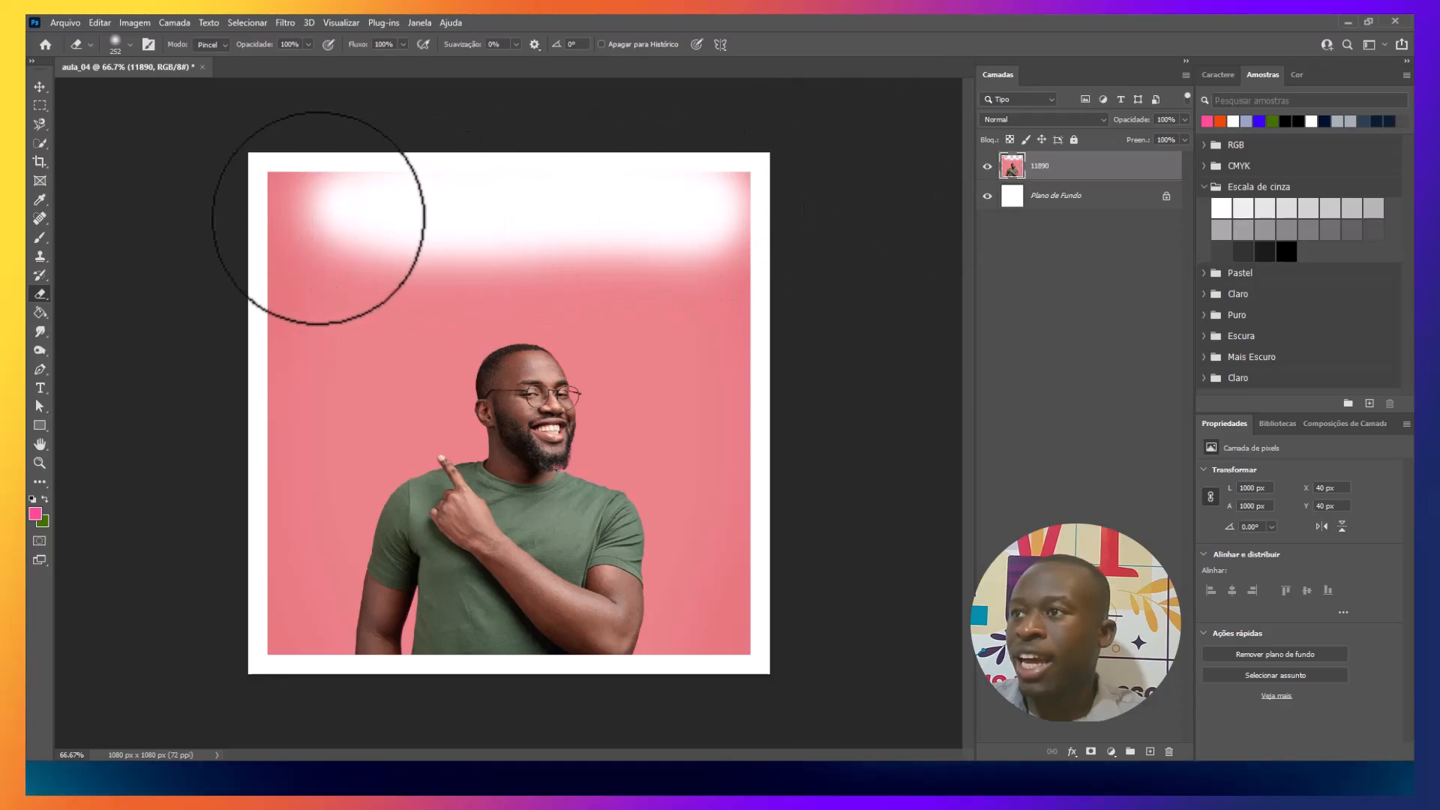
{"action": "mouse_move", "coordinate": [292, 208]}
{"action": "left_mouse_down"}
{"action": "mouse_move", "coordinate": [561, 217]}
{"action": "mouse_move", "coordinate": [228, 196]}
{"action": "mouse_move", "coordinate": [579, 186]}
{"action": "left_mouse_up"}
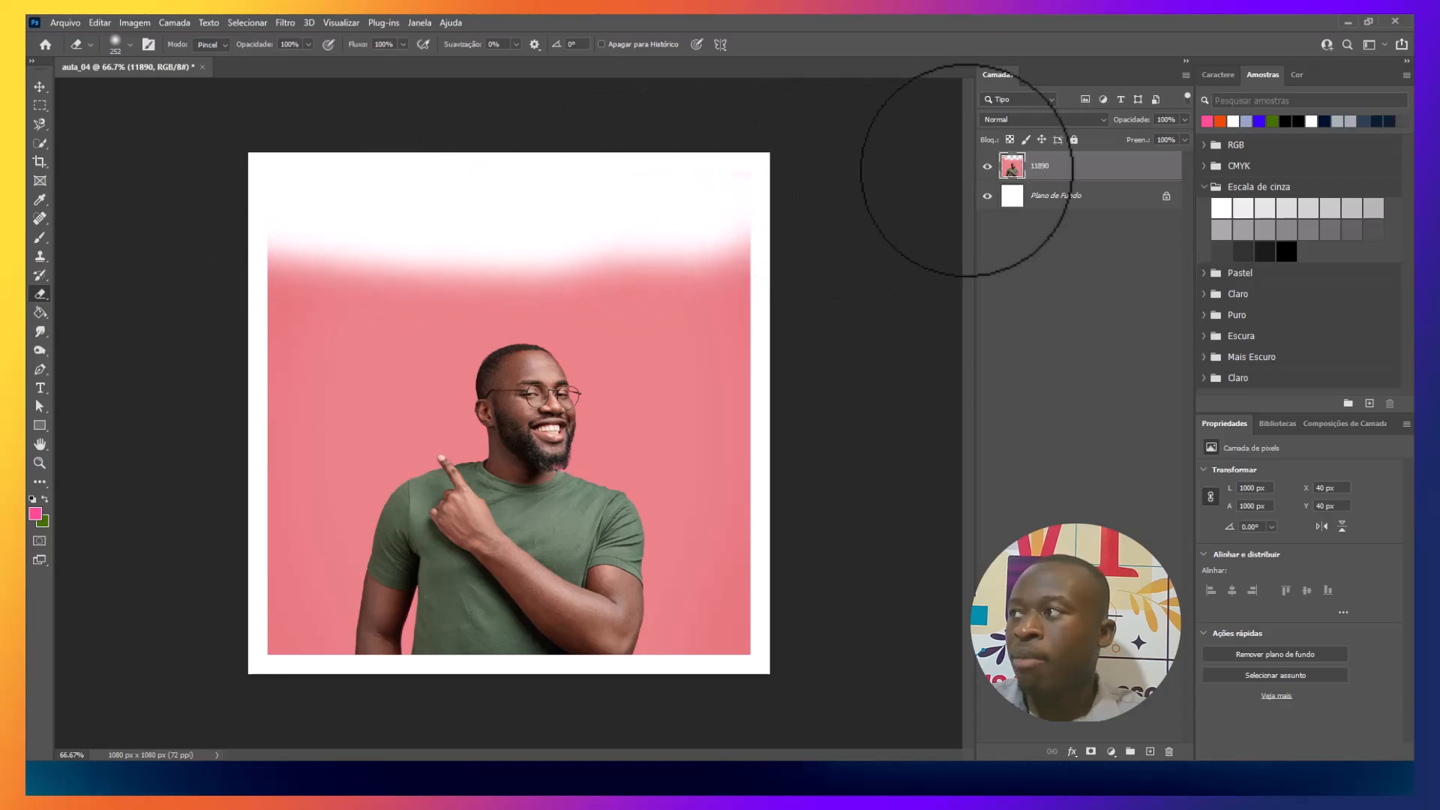
{"action": "mouse_move", "coordinate": [736, 241]}
{"action": "left_mouse_down"}
{"action": "mouse_move", "coordinate": [736, 443]}
{"action": "mouse_move", "coordinate": [746, 246]}
{"action": "mouse_move", "coordinate": [759, 648]}
{"action": "mouse_move", "coordinate": [771, 347]}
{"action": "mouse_move", "coordinate": [765, 304]}
{"action": "mouse_move", "coordinate": [707, 212]}
{"action": "left_mouse_up"}
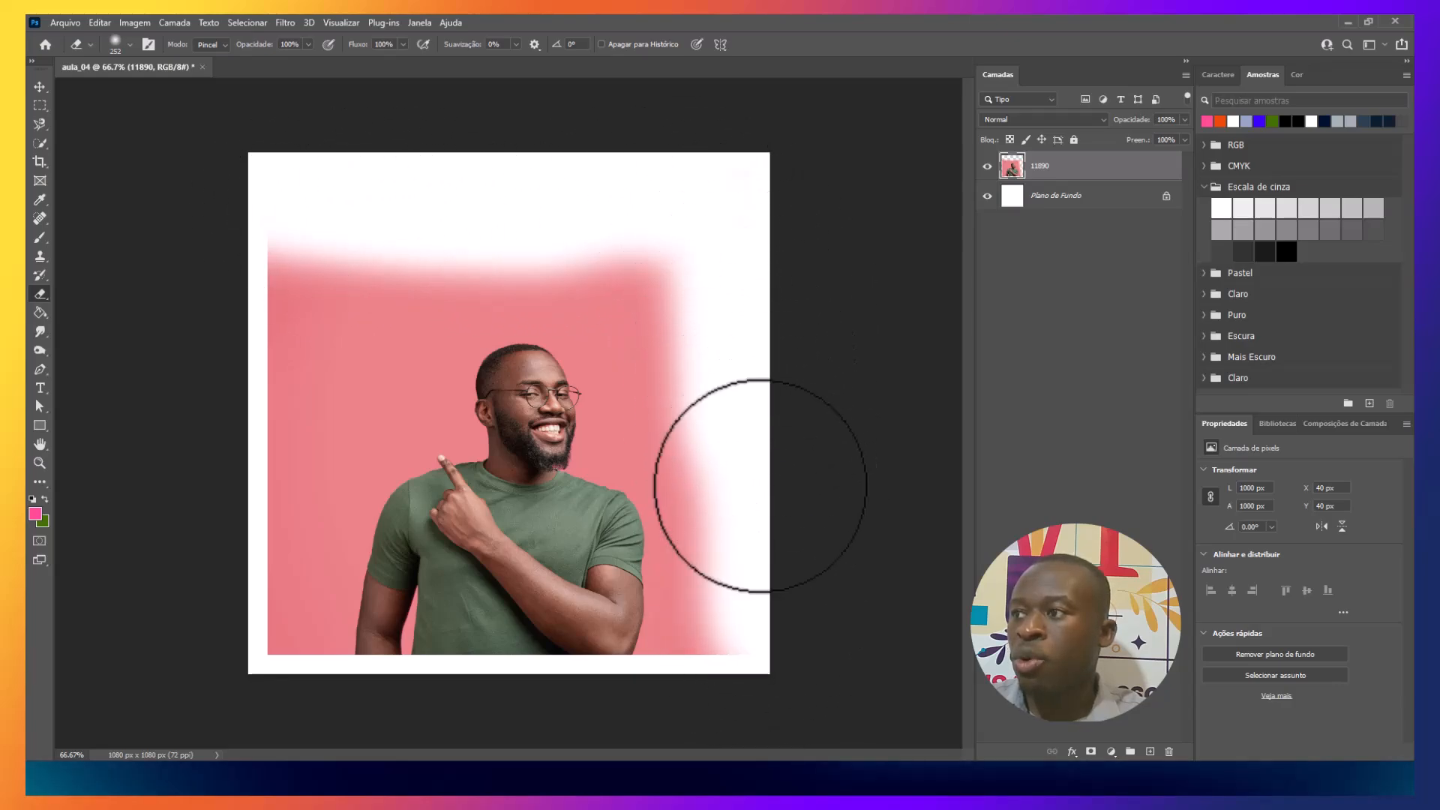
{"action": "mouse_move", "coordinate": [705, 308]}
{"action": "left_mouse_down"}
{"action": "mouse_move", "coordinate": [541, 277]}
{"action": "mouse_move", "coordinate": [250, 267]}
{"action": "left_mouse_up"}
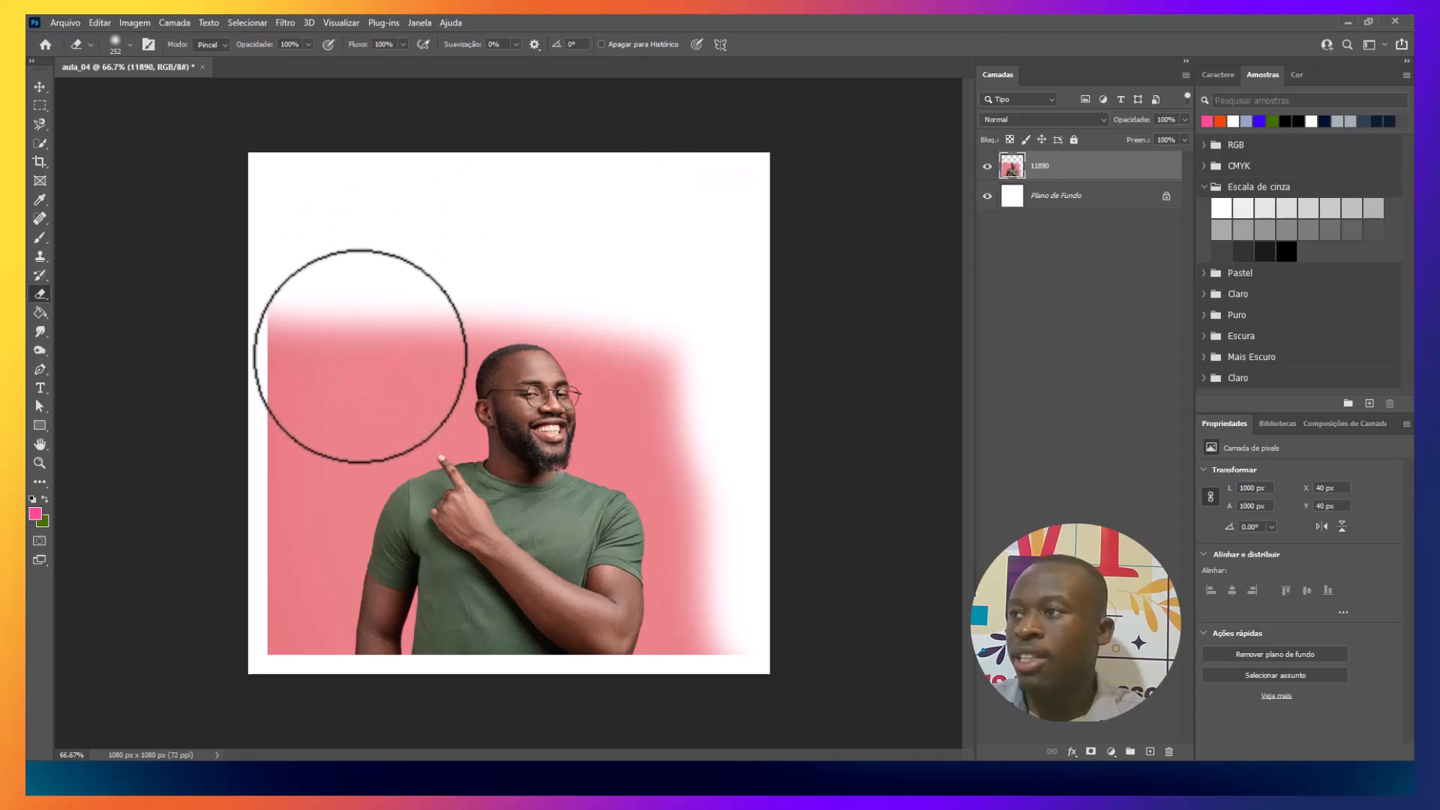
- Undo all the Eraser strokes on the 11890 photo
{"action": "key", "text": "ctrl+z"}
{"action": "key", "text": "ctrl+z"}
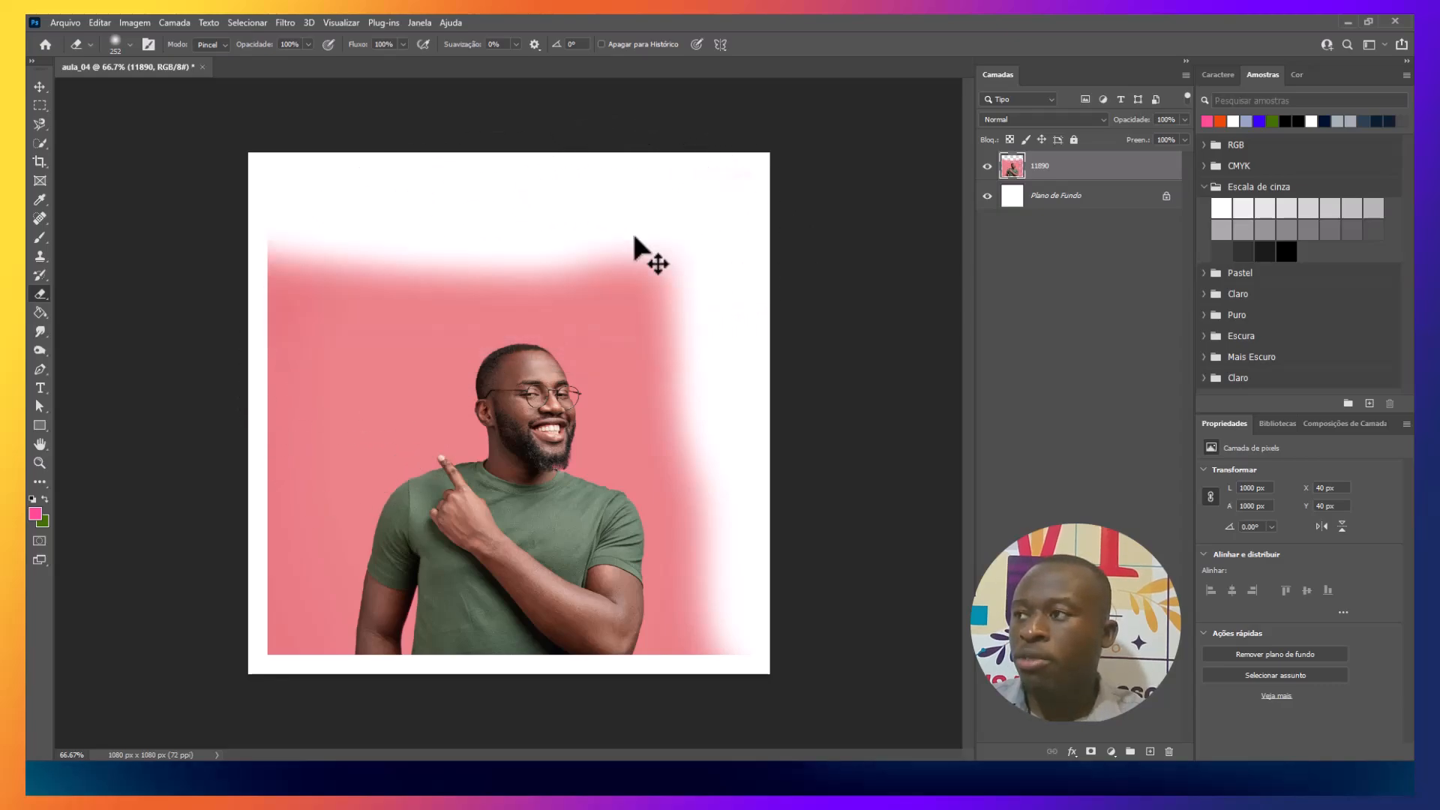
{"action": "key", "text": "ctrl+z"}
{"action": "key", "text": "ctrl+z"}
{"action": "key", "text": "ctrl+z"}
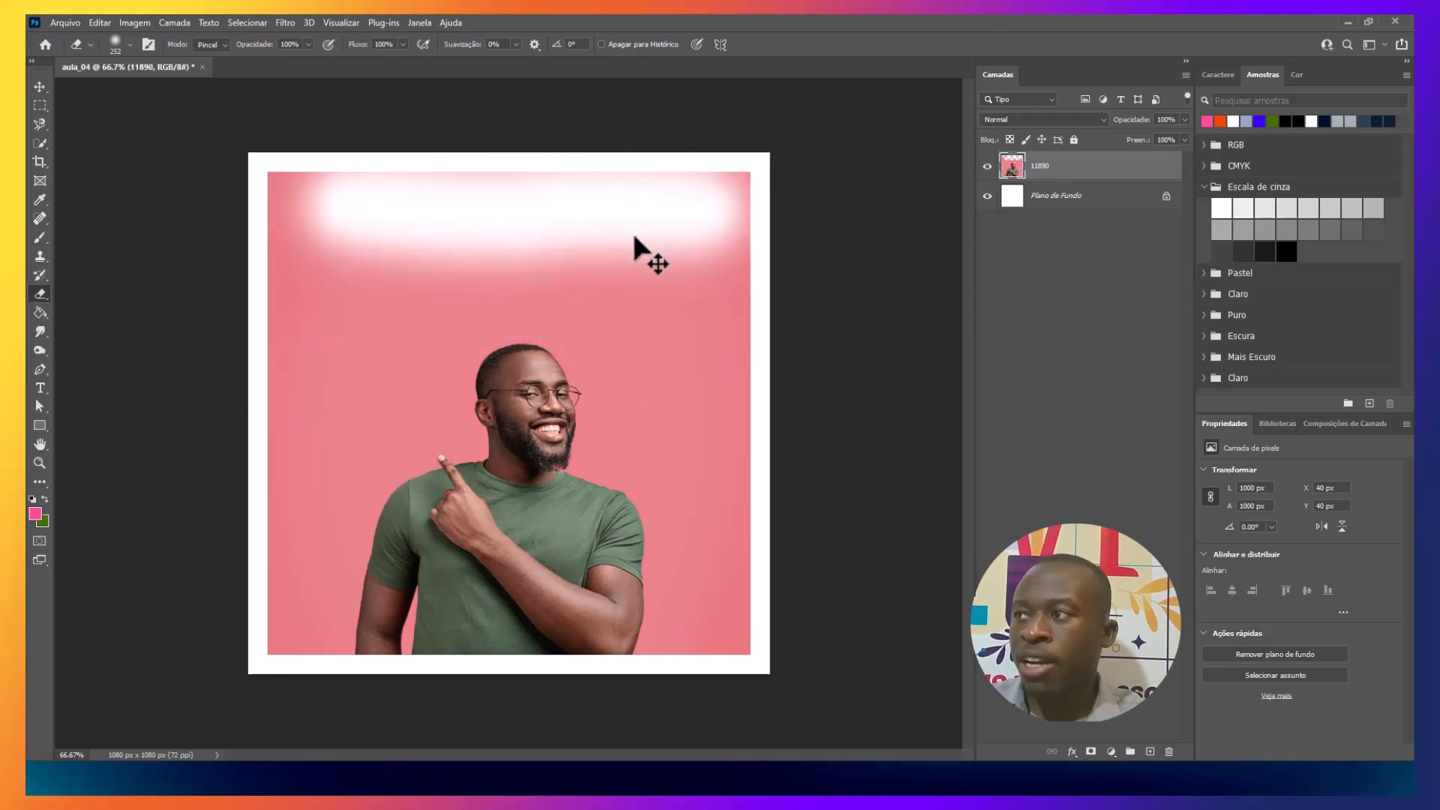
- Remove the pink background and both sides of the man's green shirt with the Magic Eraser at tolerance 32
{"action": "right_click", "coordinate": [34, 294]}
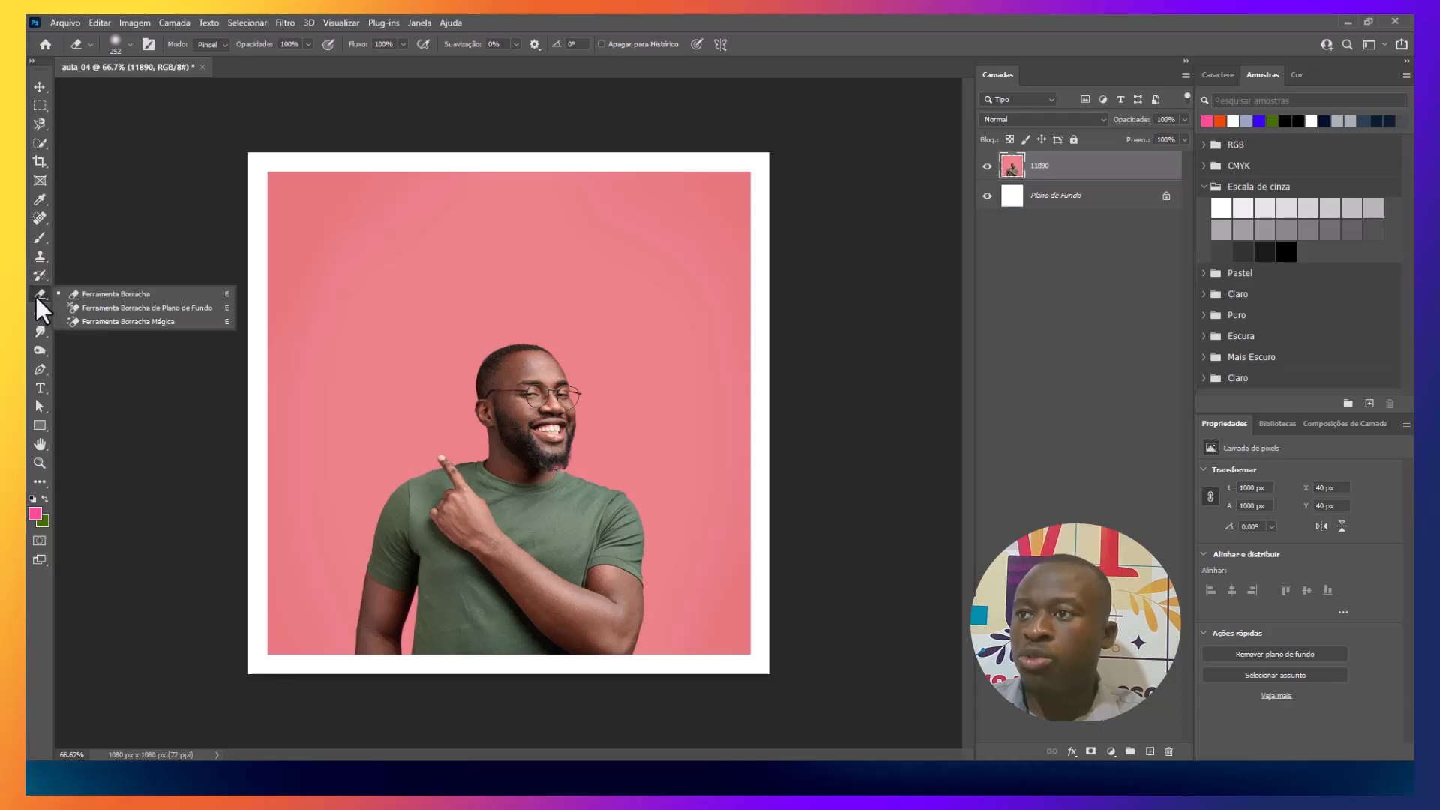
{"action": "left_click", "coordinate": [92, 319]}
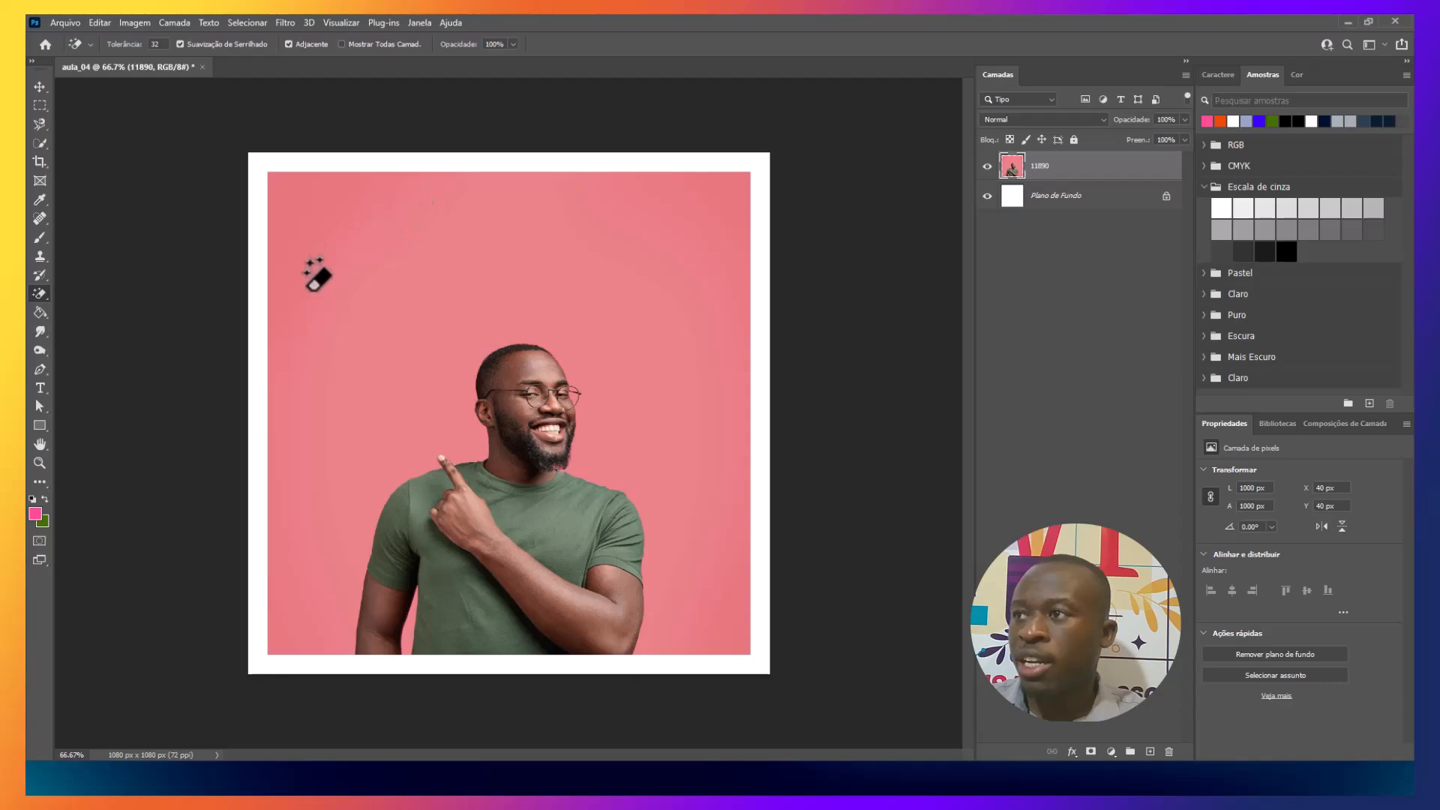
{"action": "left_click", "coordinate": [353, 225]}
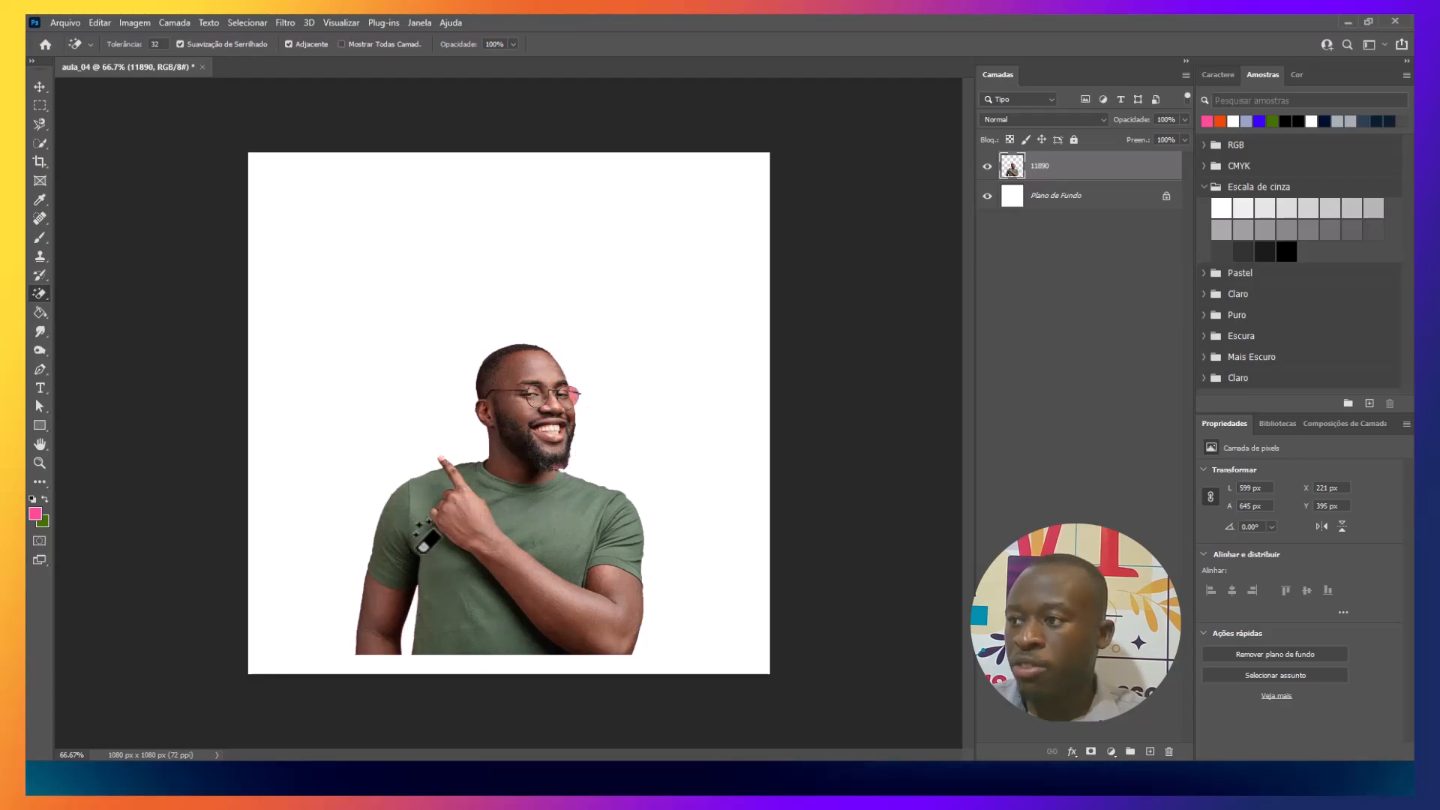
{"action": "left_click", "coordinate": [408, 501]}
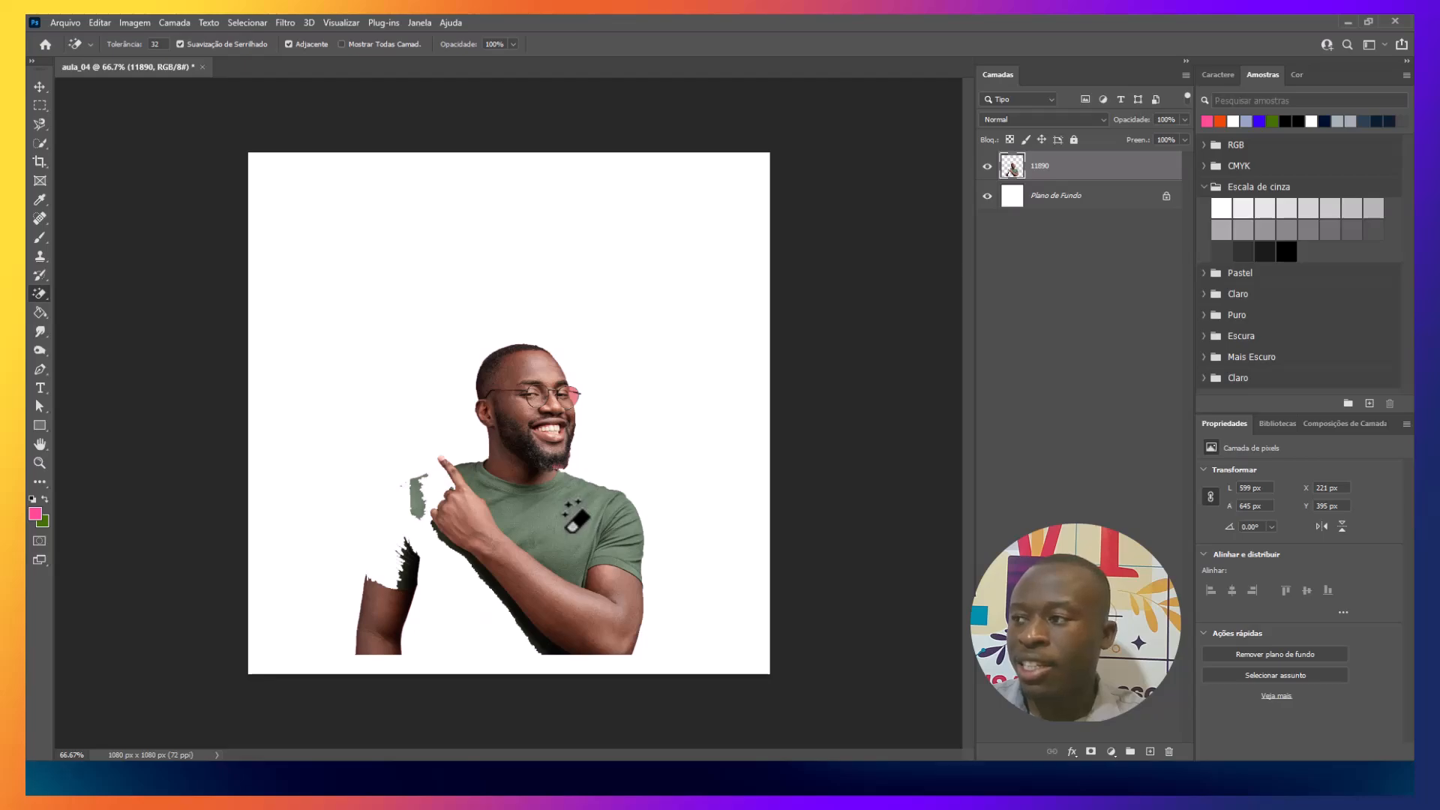
{"action": "left_click", "coordinate": [568, 519]}
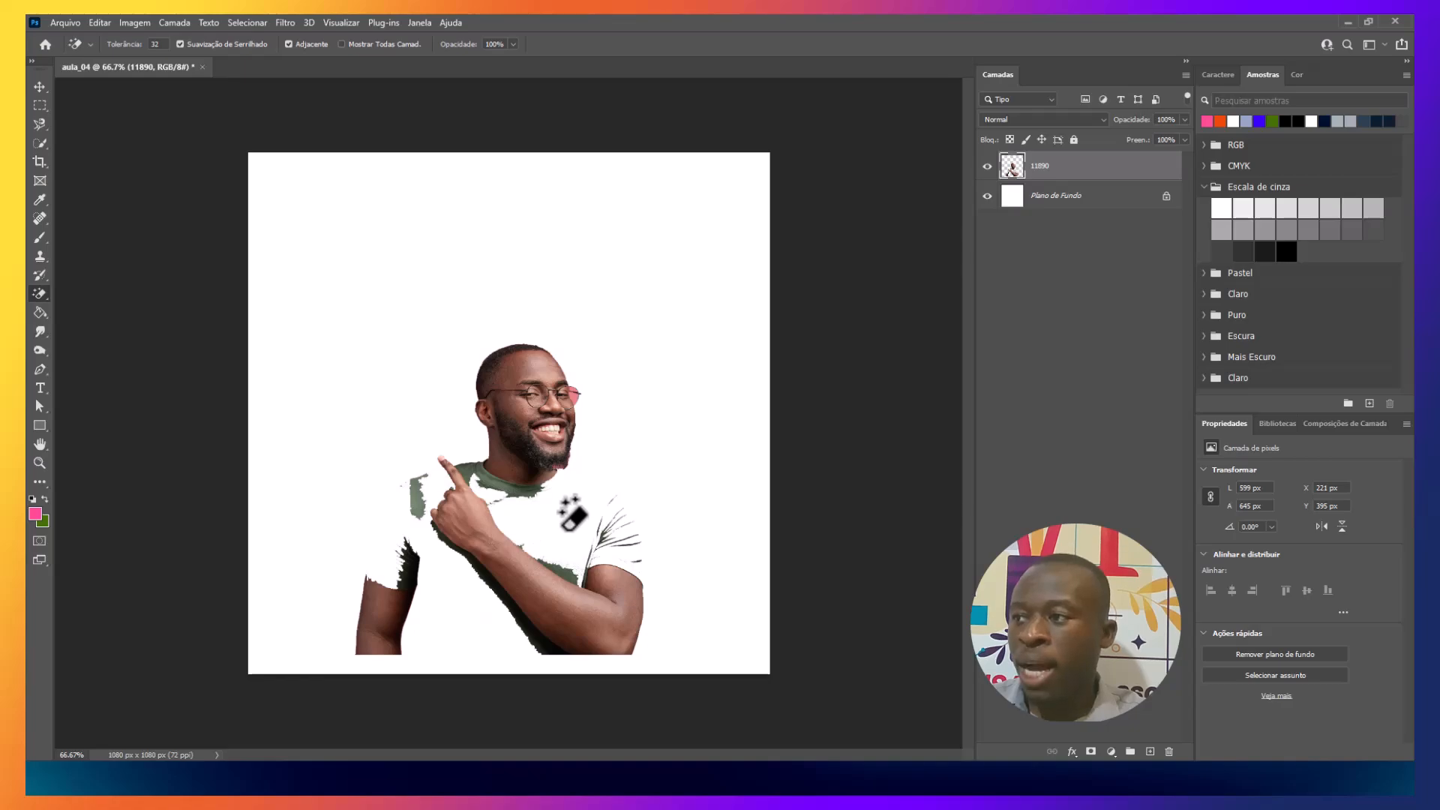
- Undo the Magic Eraser removals of the shirt and the pink background
{"action": "key", "text": "ctrl+z"}
{"action": "key", "text": "ctrl+z"}
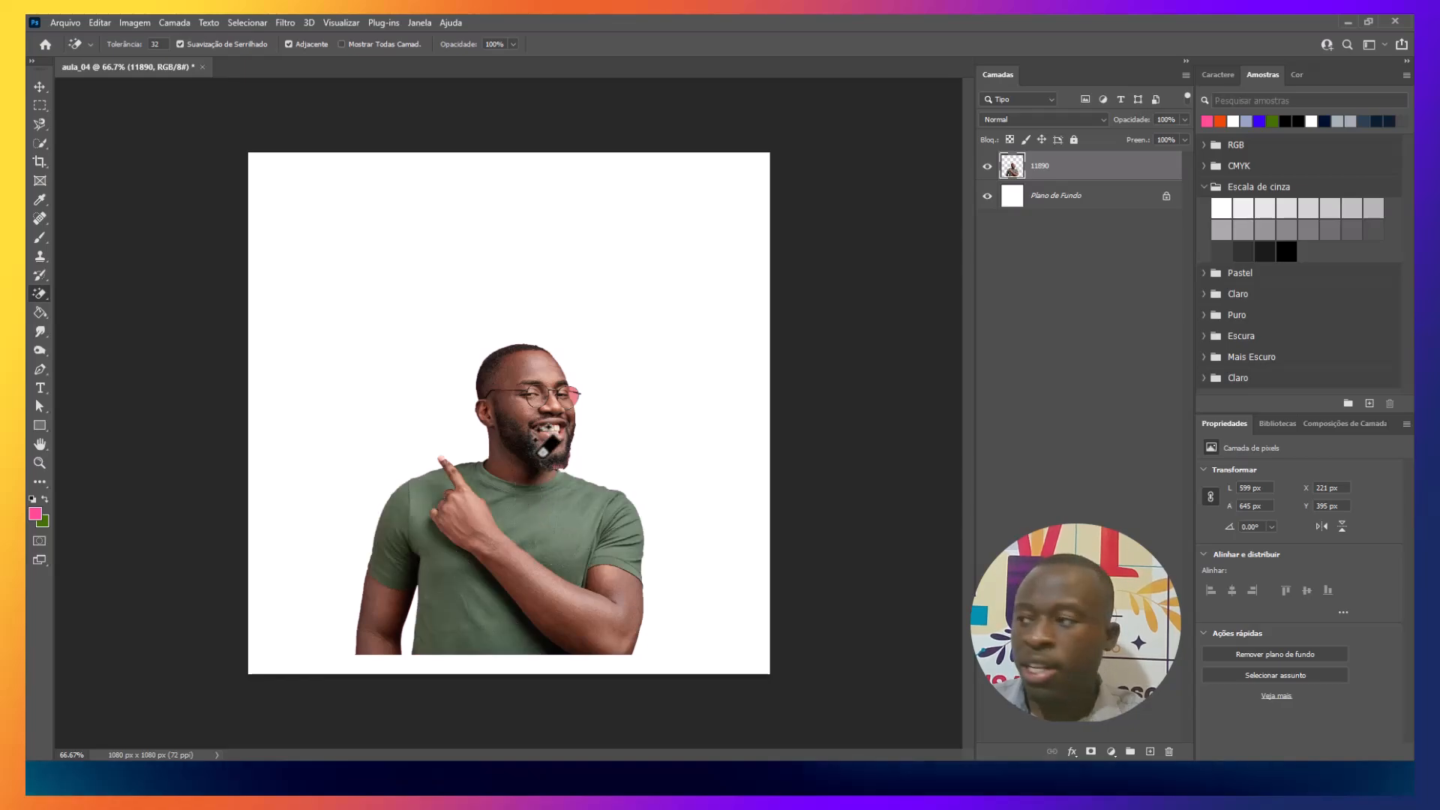
{"action": "key", "text": "ctrl+z"}
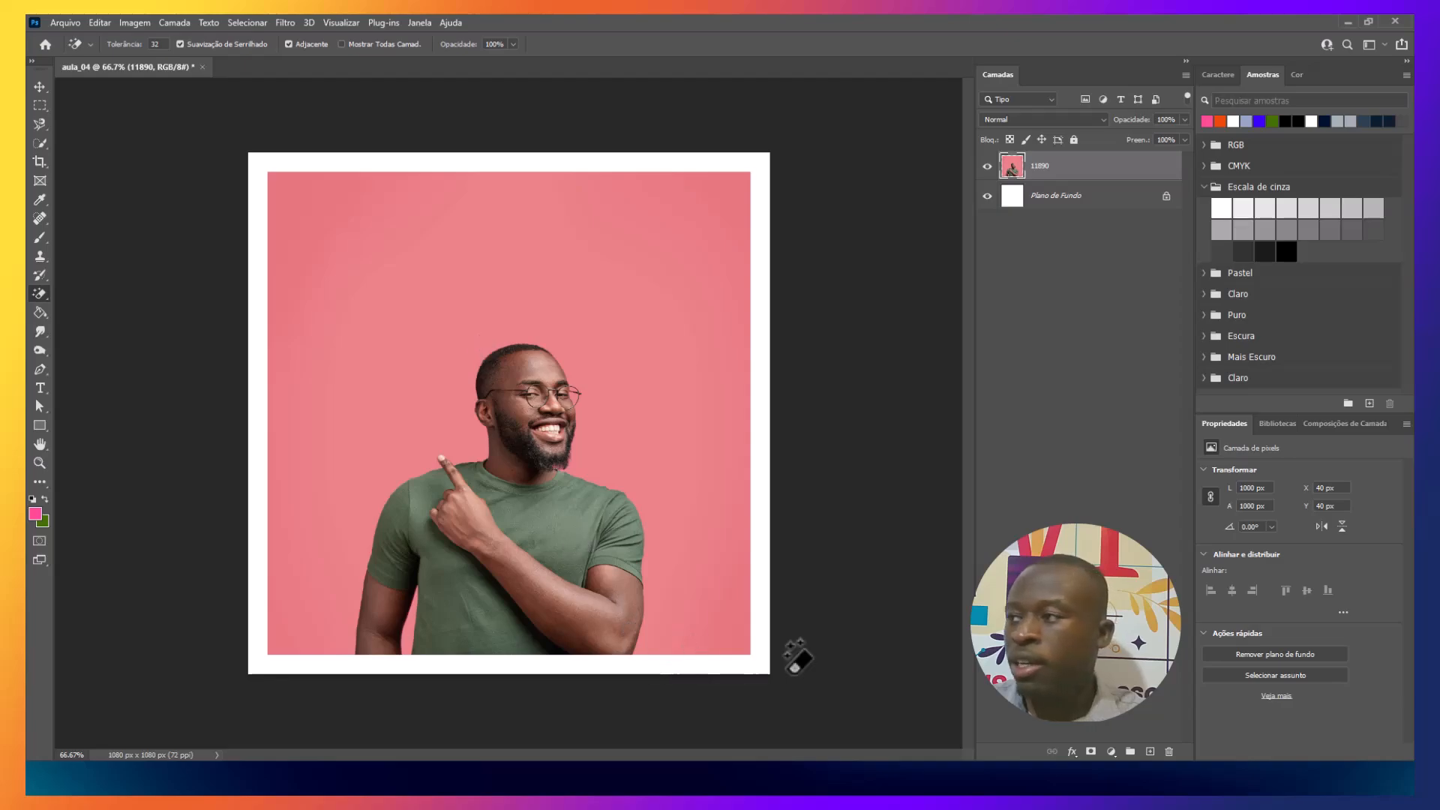
- Add a layer mask to the 11890 layer and activate the standard Eraser tool for it
{"action": "left_click", "coordinate": [1091, 752]}
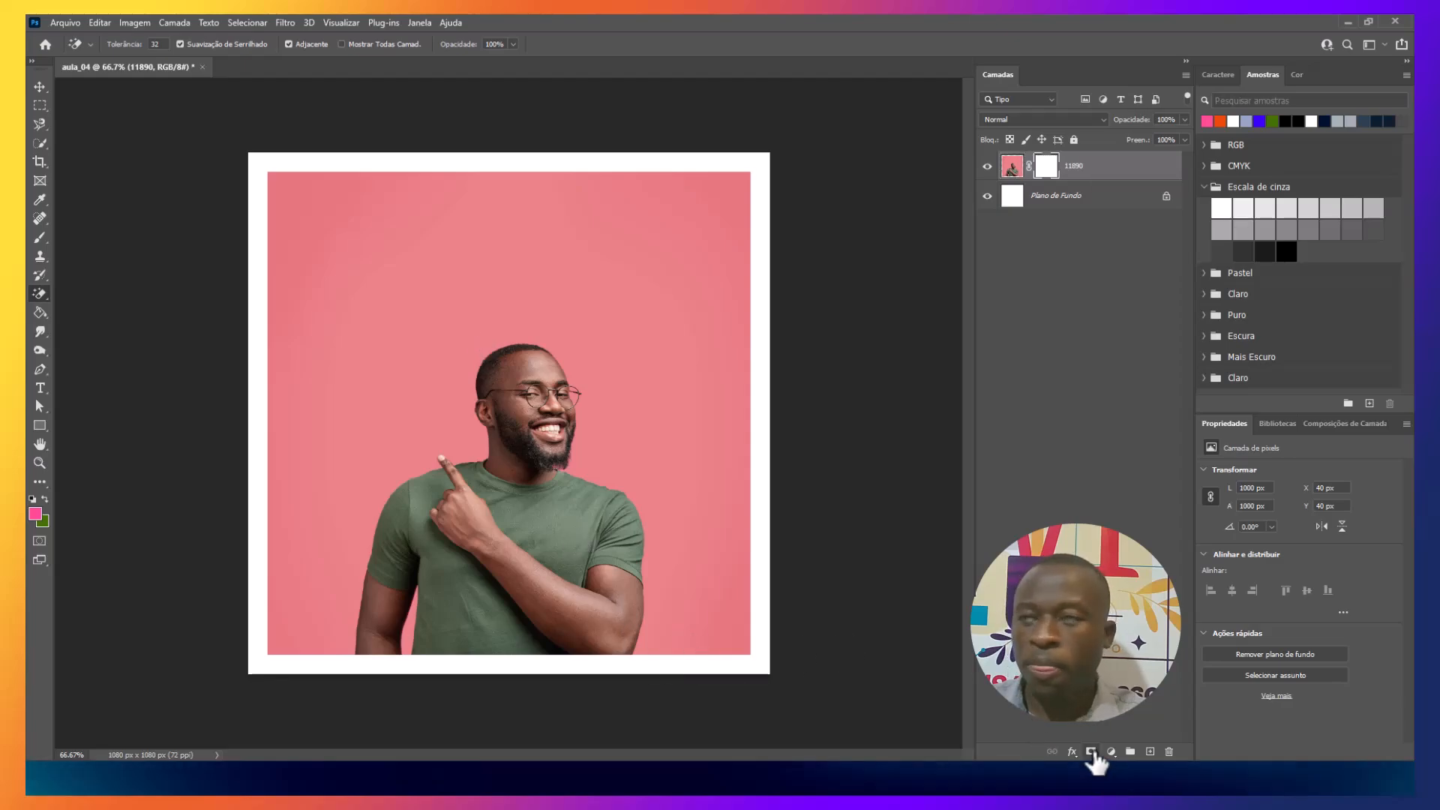
{"action": "right_click", "coordinate": [39, 292]}
{"action": "left_click", "coordinate": [88, 295]}
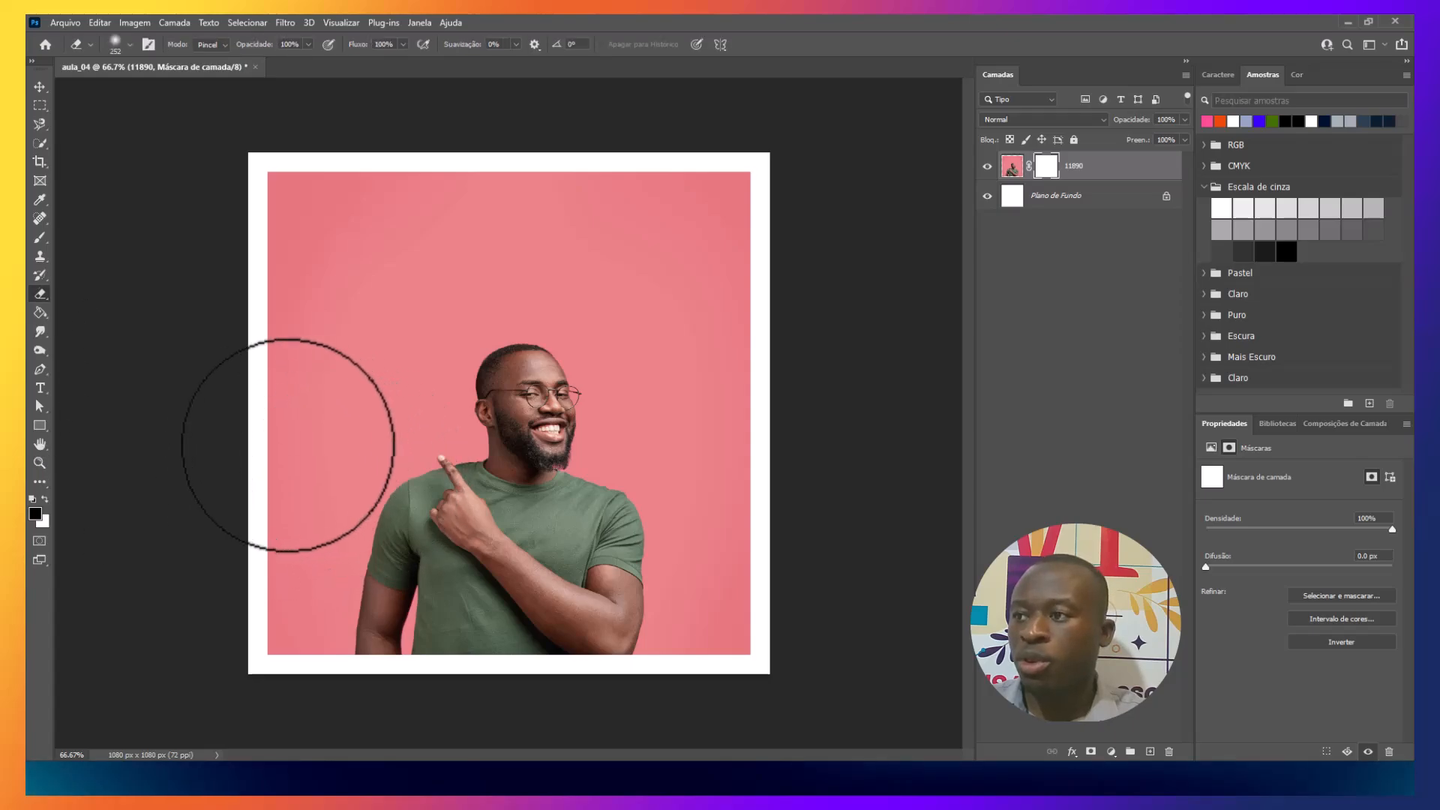
{"action": "right_click", "coordinate": [44, 299]}
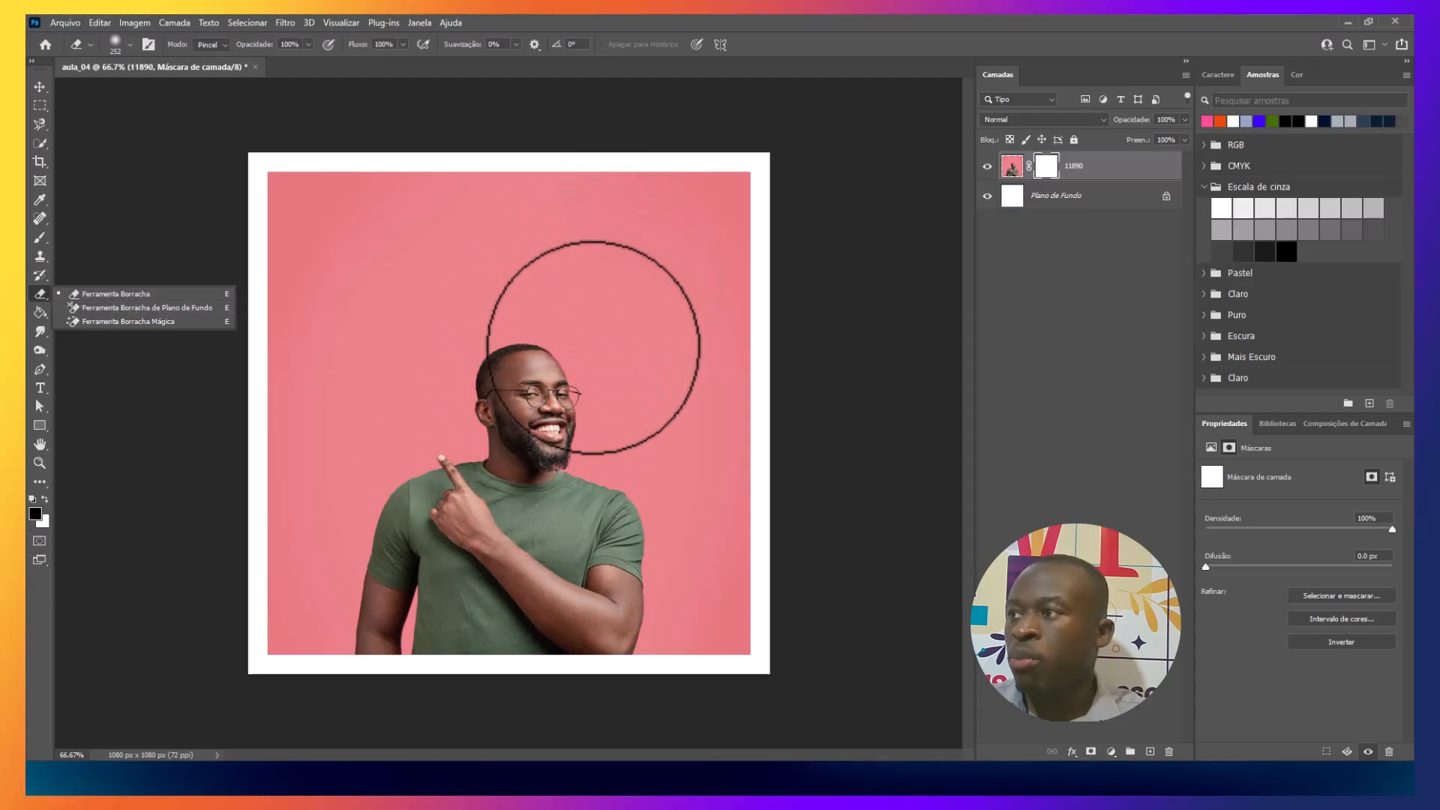
{"action": "left_click", "coordinate": [696, 308]}
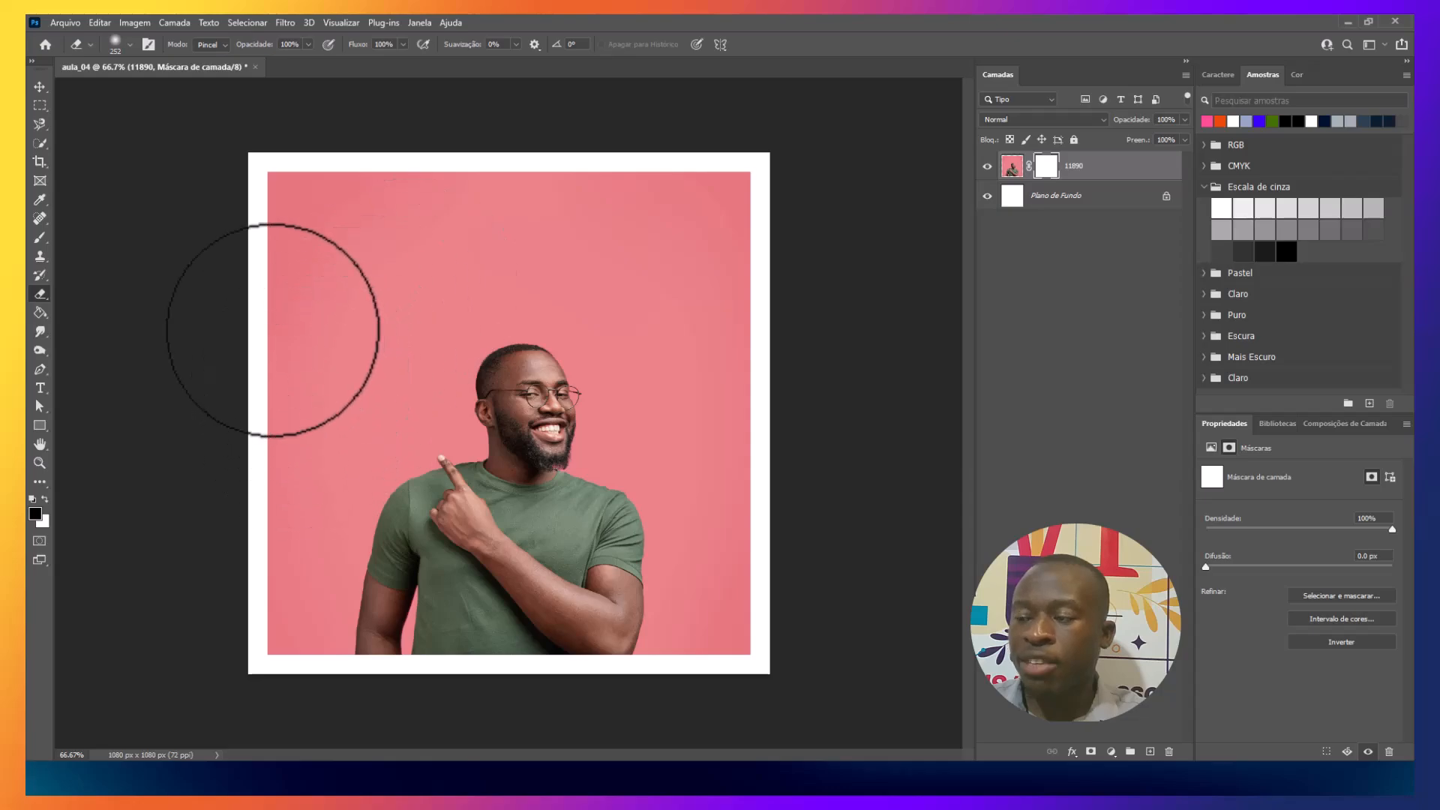
- Hide the photo's top strip on the mask by erasing with a black background colour, then restore it with a white one
{"action": "left_click", "coordinate": [44, 499]}
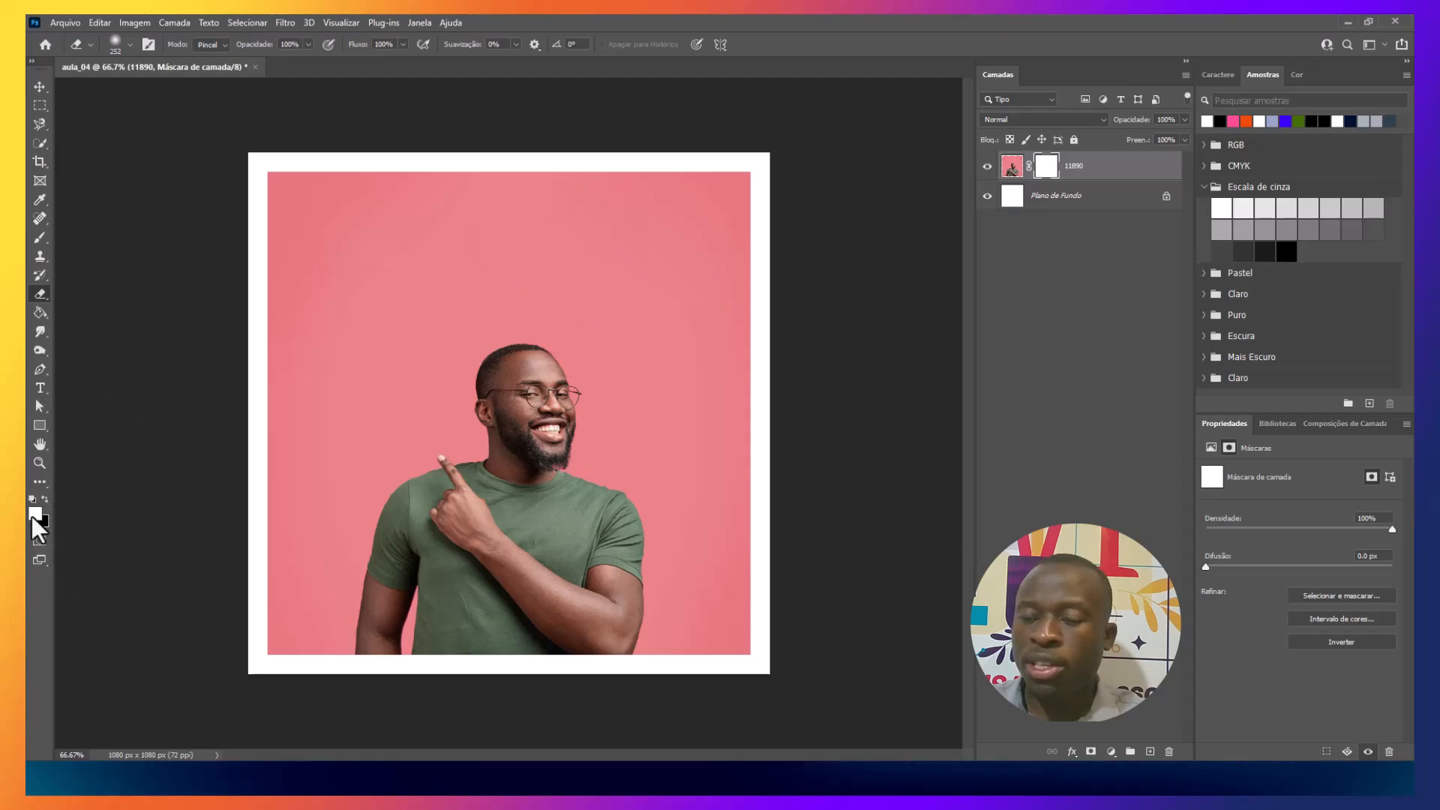
{"action": "mouse_move", "coordinate": [379, 199]}
{"action": "left_mouse_down"}
{"action": "mouse_move", "coordinate": [618, 234]}
{"action": "mouse_move", "coordinate": [307, 247]}
{"action": "mouse_move", "coordinate": [702, 214]}
{"action": "mouse_move", "coordinate": [731, 192]}
{"action": "left_mouse_up"}
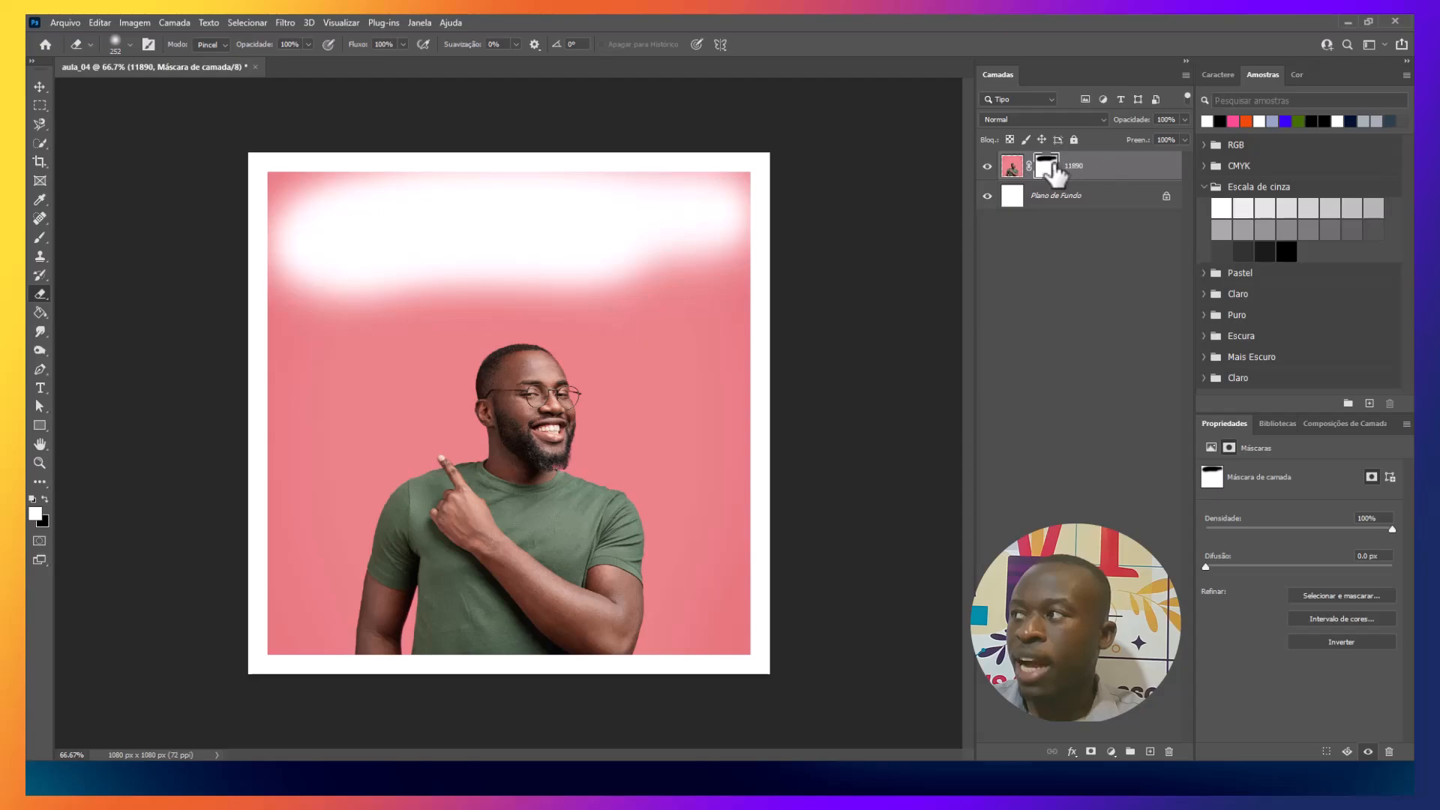
{"action": "mouse_move", "coordinate": [483, 218]}
{"action": "left_mouse_down"}
{"action": "mouse_move", "coordinate": [271, 192]}
{"action": "mouse_move", "coordinate": [776, 207]}
{"action": "mouse_move", "coordinate": [585, 195]}
{"action": "mouse_move", "coordinate": [173, 209]}
{"action": "mouse_move", "coordinate": [609, 210]}
{"action": "mouse_move", "coordinate": [383, 232]}
{"action": "left_mouse_up"}
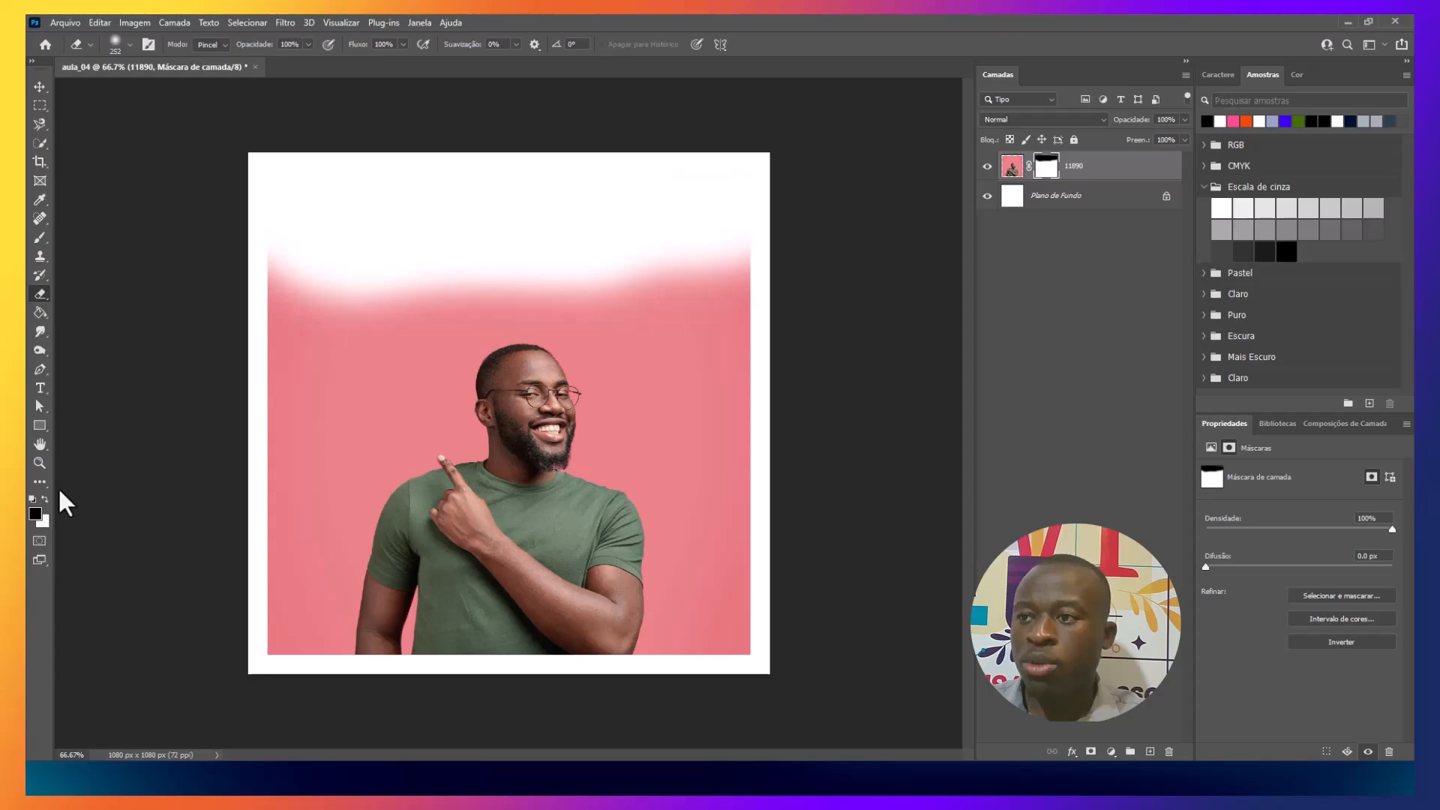
{"action": "mouse_move", "coordinate": [321, 370]}
{"action": "left_mouse_down"}
{"action": "mouse_move", "coordinate": [468, 179]}
{"action": "mouse_move", "coordinate": [286, 360]}
{"action": "mouse_move", "coordinate": [746, 208]}
{"action": "mouse_move", "coordinate": [218, 217]}
{"action": "mouse_move", "coordinate": [402, 257]}
{"action": "left_mouse_up"}
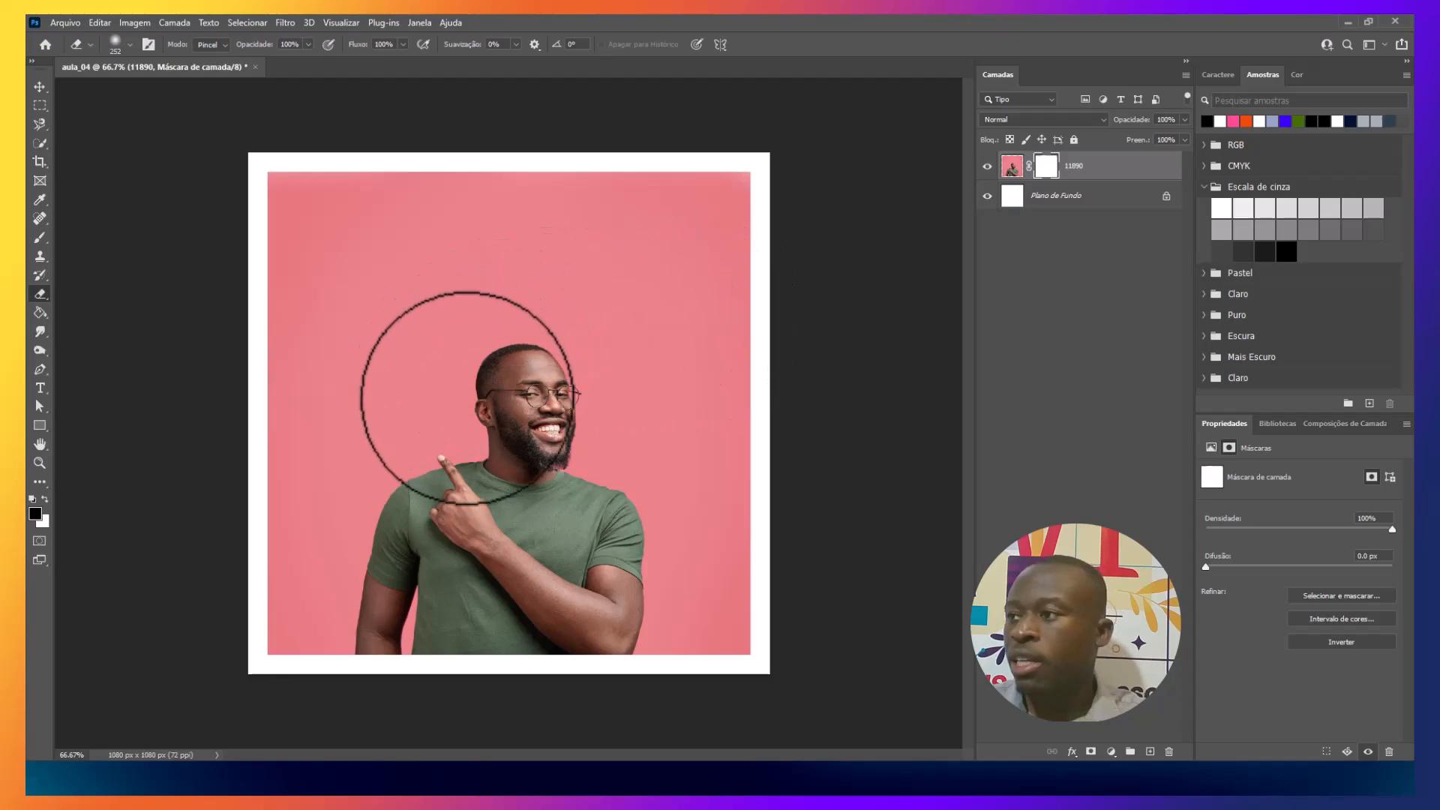
- Hide the 11890 layer and set the standard Pen tool to Forma mode
{"action": "left_click", "coordinate": [987, 166]}
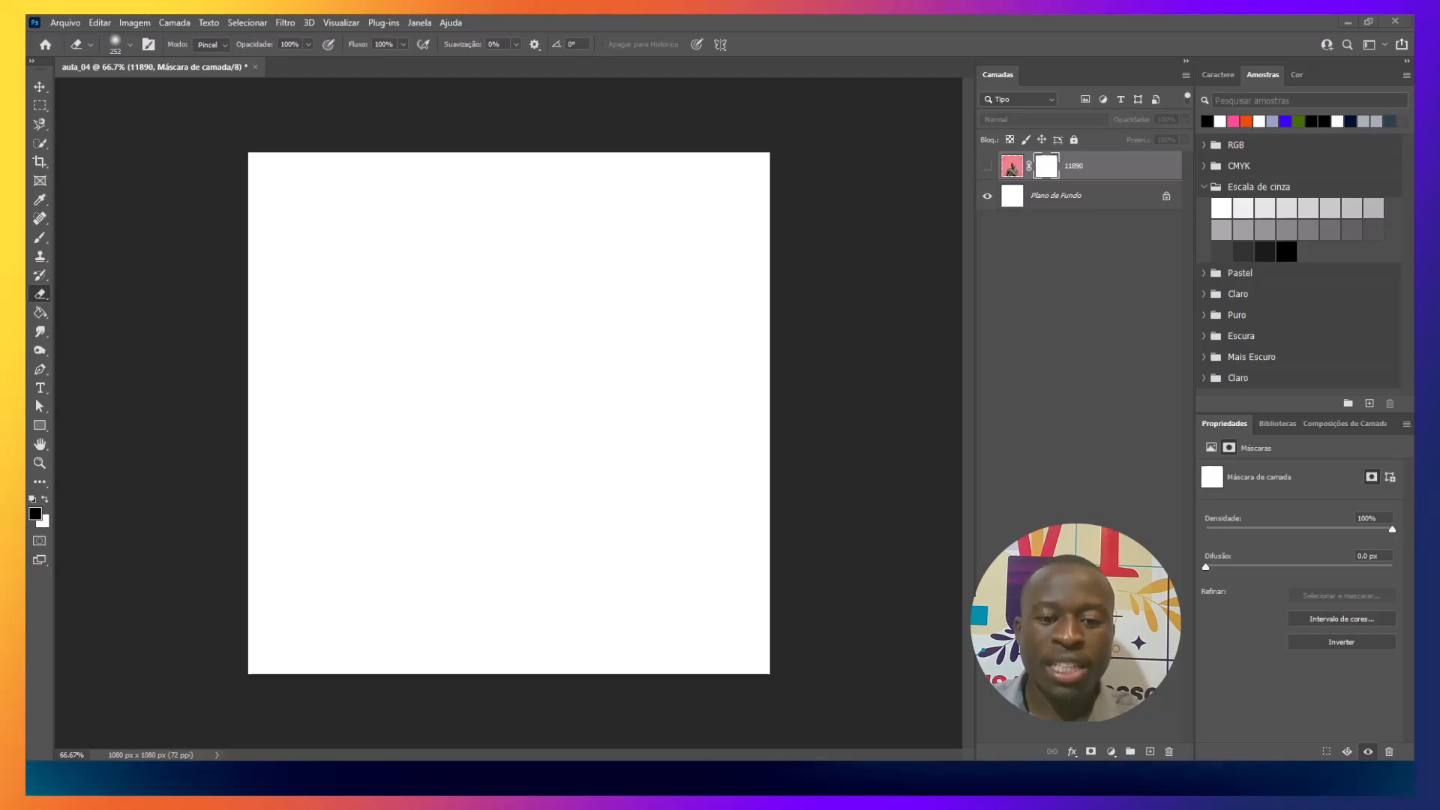
{"action": "left_click", "coordinate": [40, 369]}
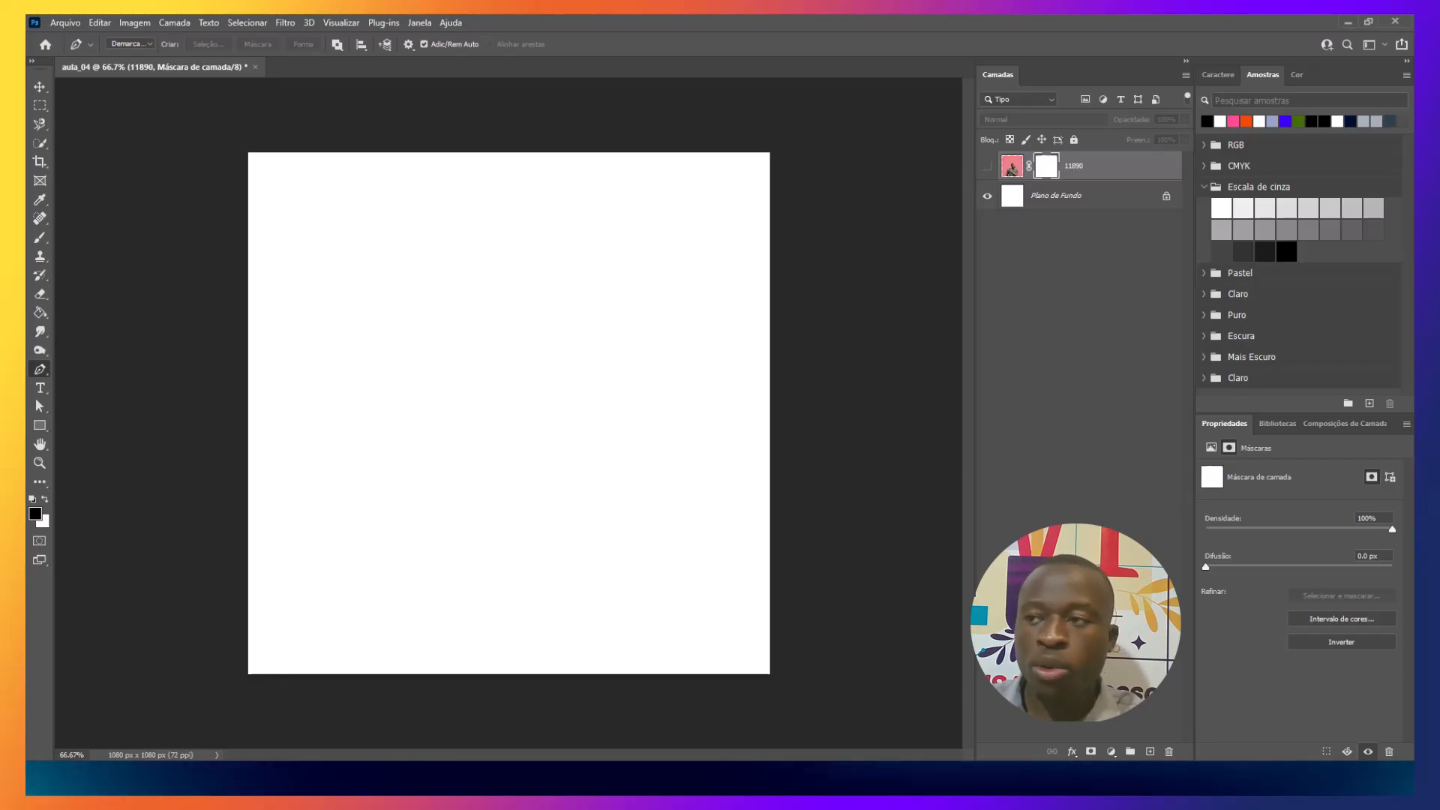
{"action": "right_click", "coordinate": [40, 369]}
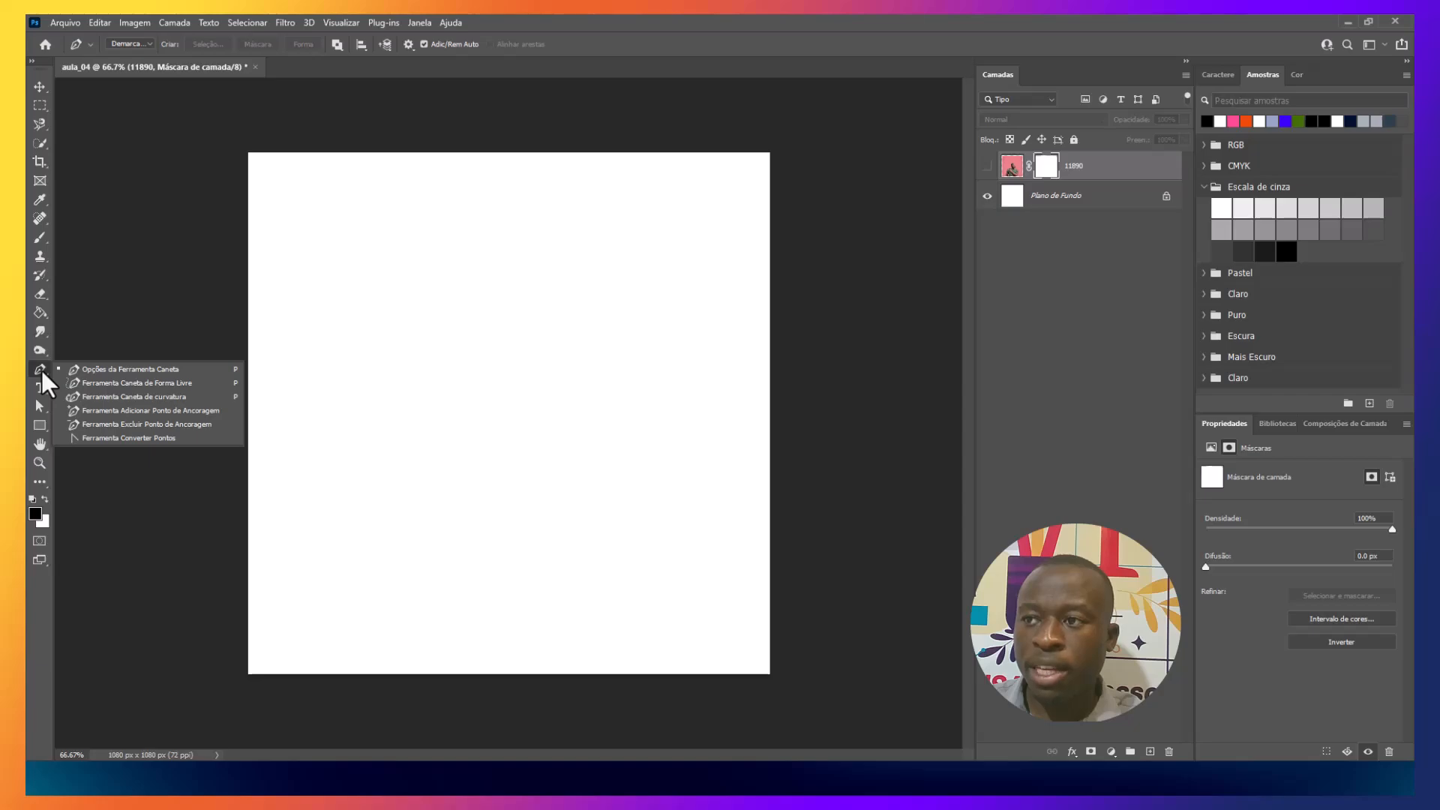
{"action": "left_click", "coordinate": [114, 369]}
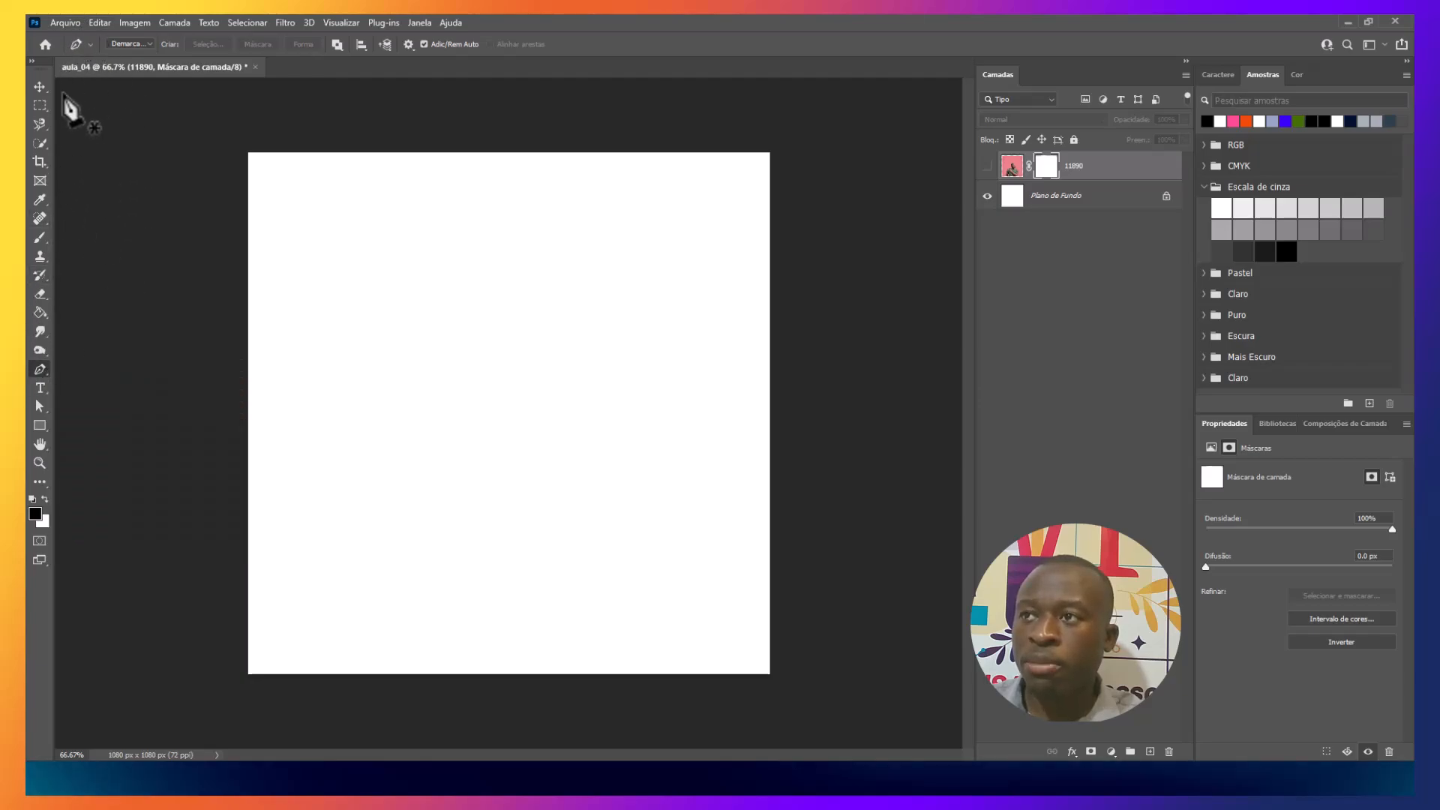
{"action": "left_click", "coordinate": [123, 44]}
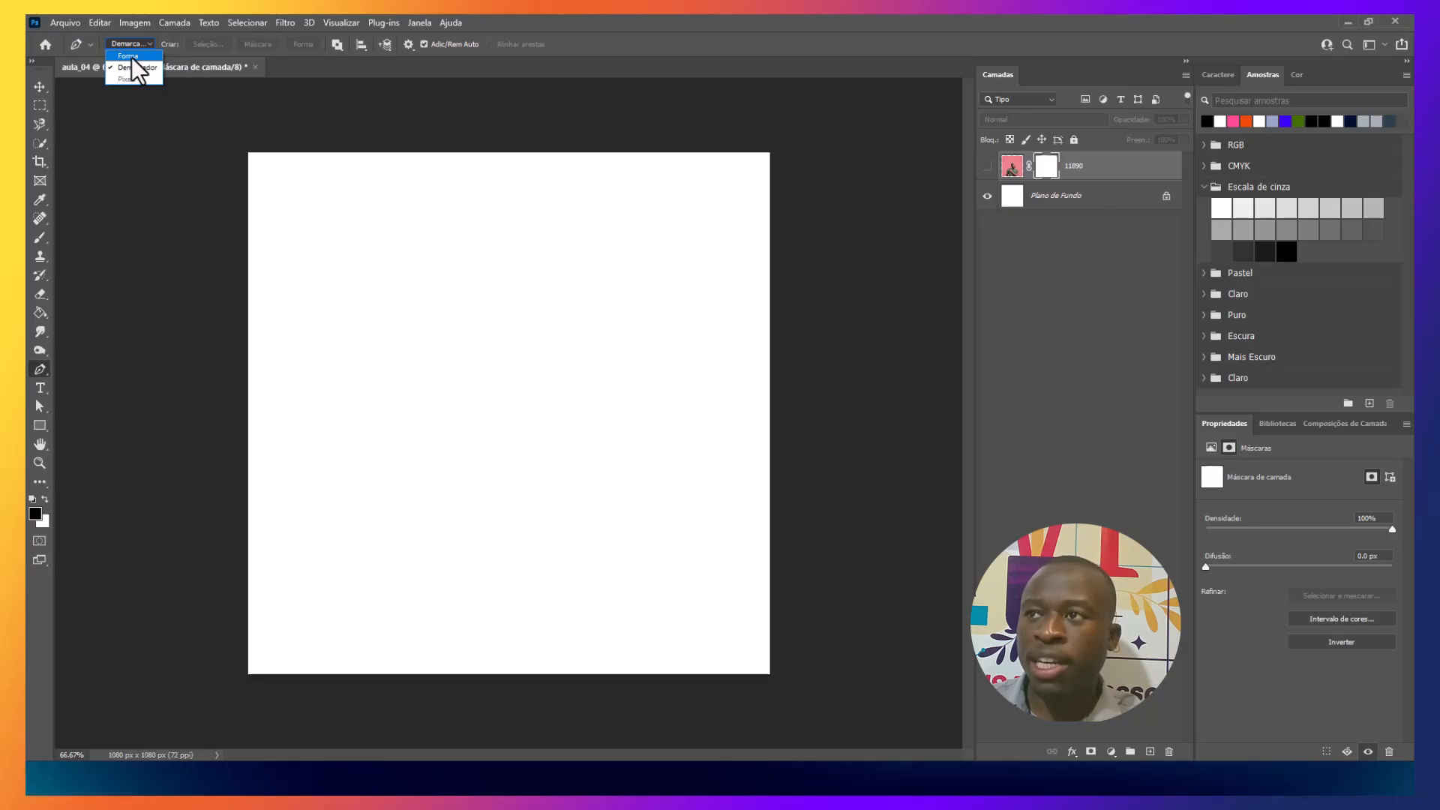
{"action": "left_click", "coordinate": [132, 56]}
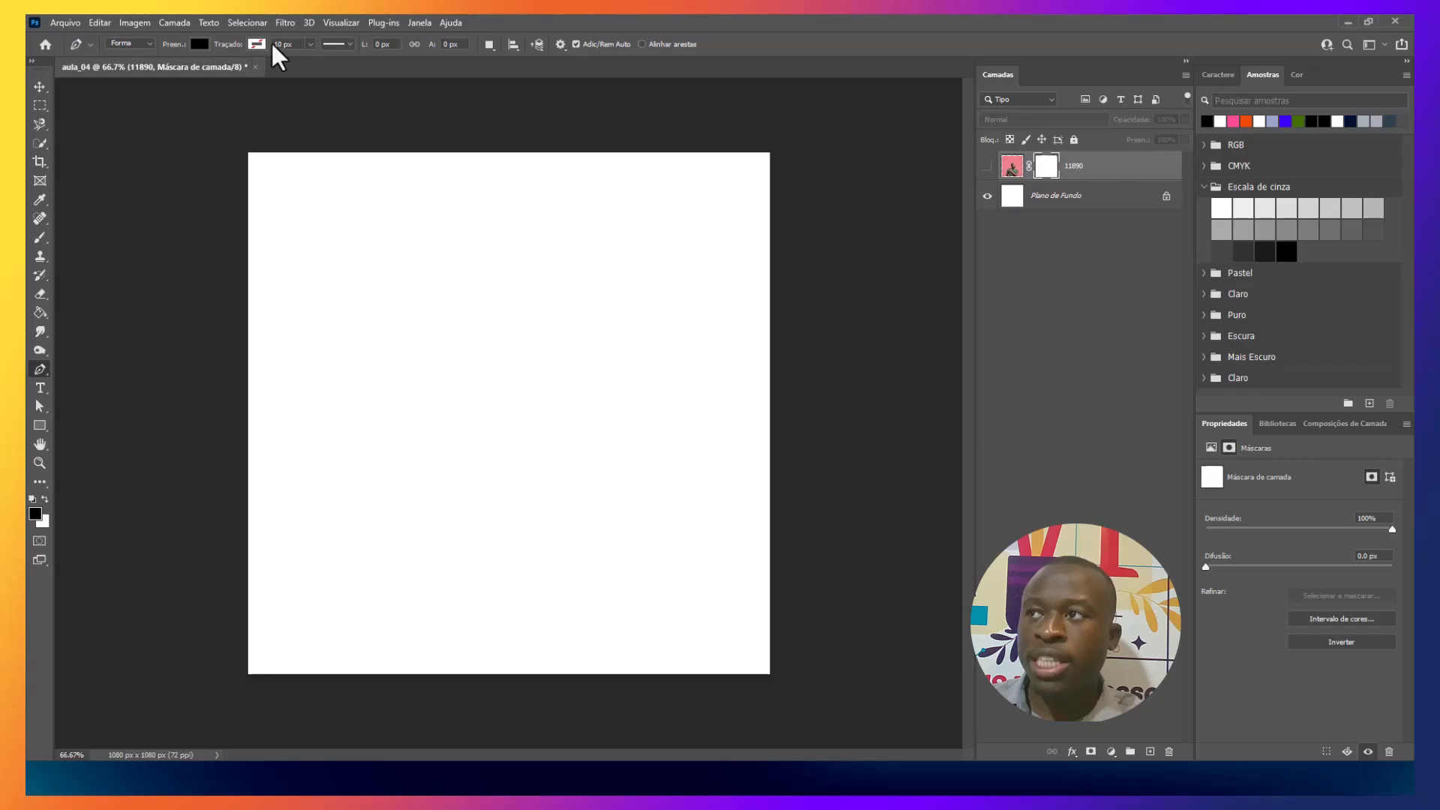
{"action": "left_click", "coordinate": [348, 44]}
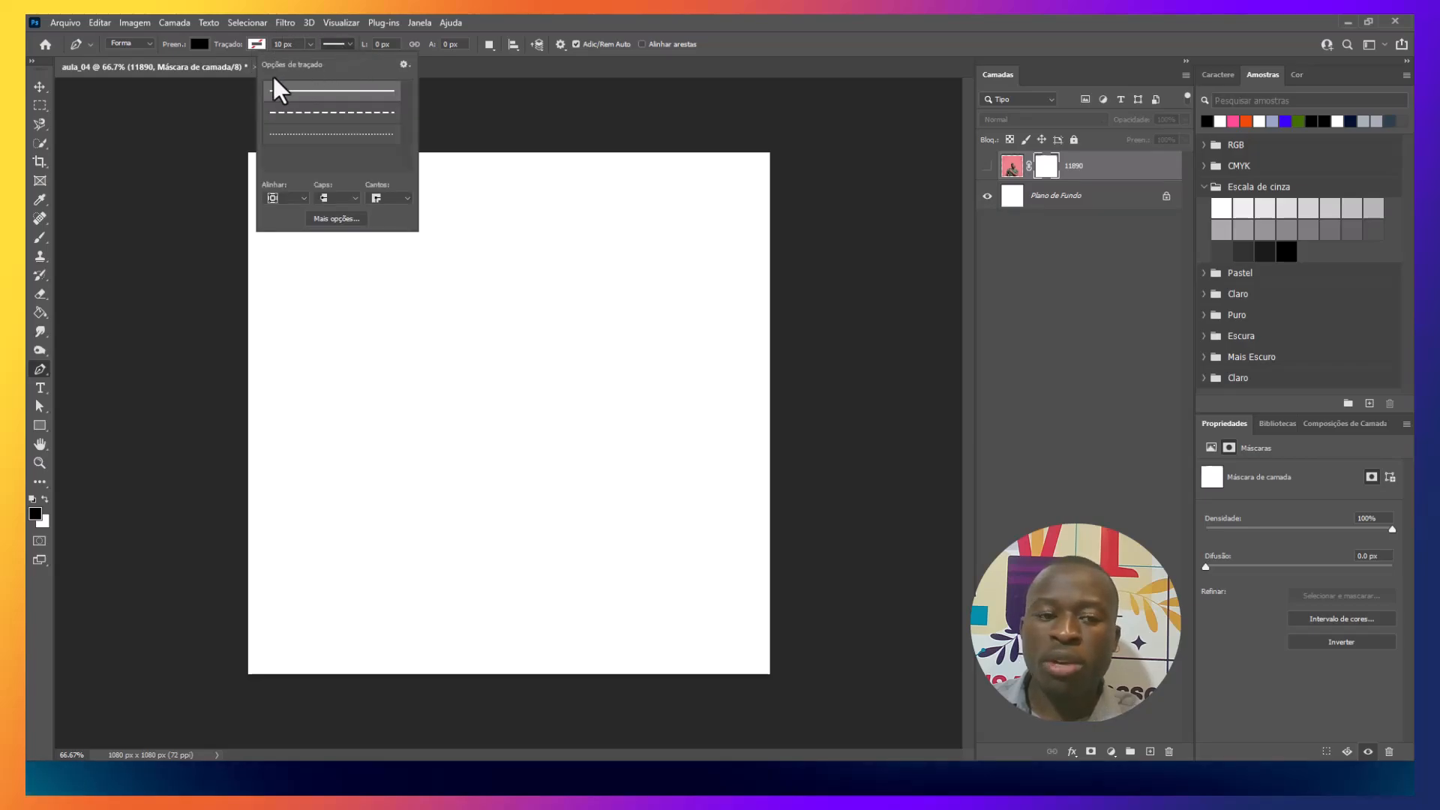
{"action": "left_click", "coordinate": [376, 44]}
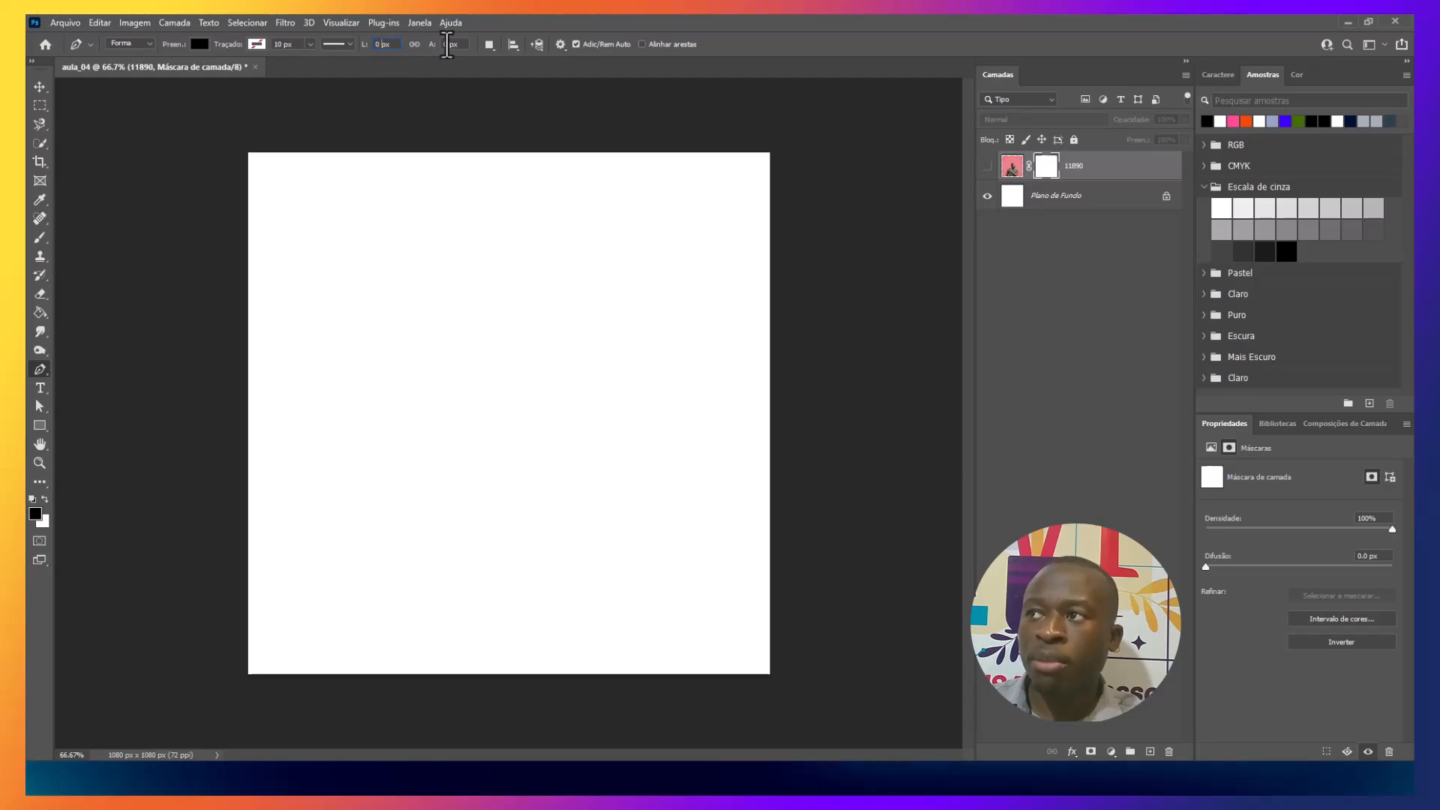
{"action": "left_click", "coordinate": [561, 44]}
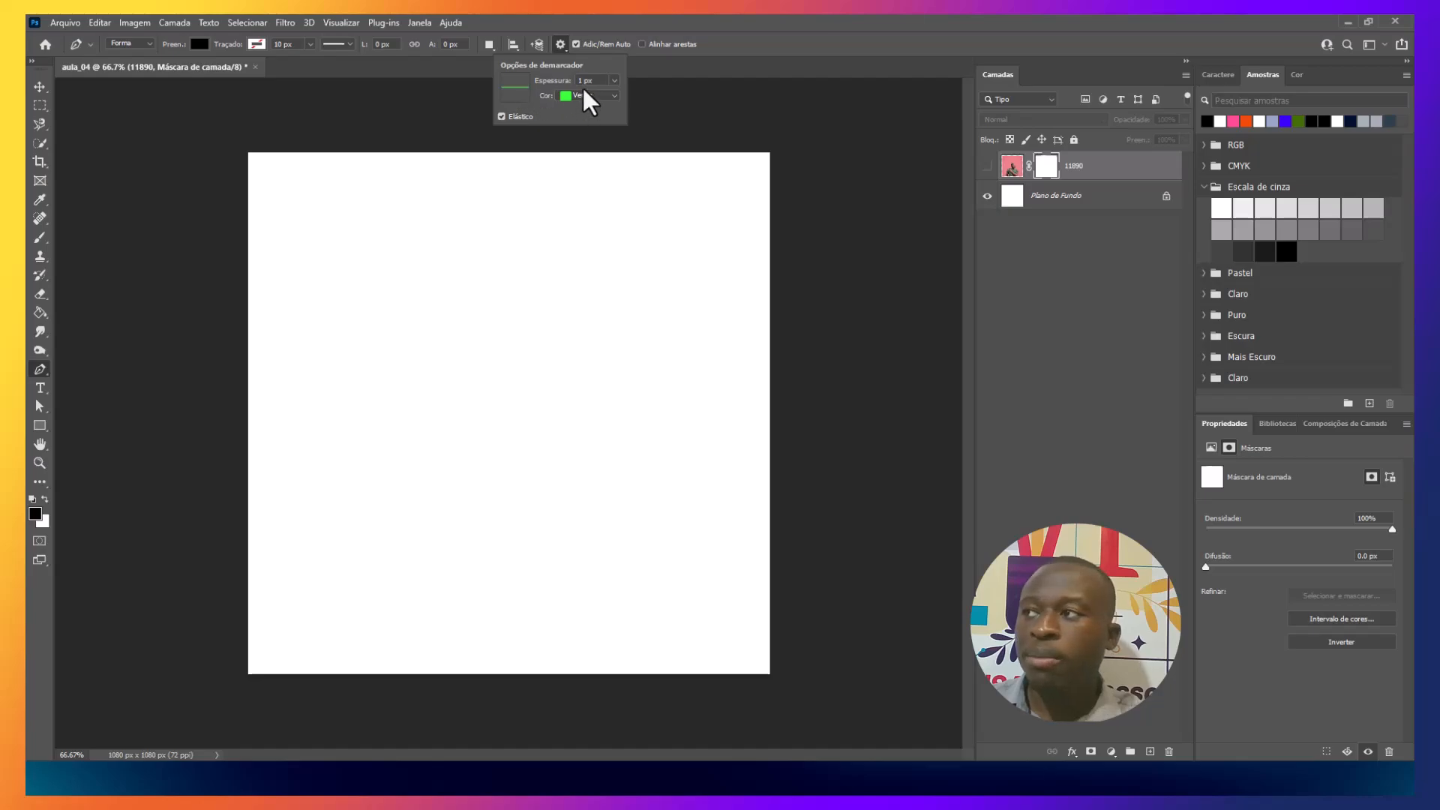
- Set the Pen tool's shape fill to blue-violet and its stroke to pink from the recently used colours
{"action": "left_click", "coordinate": [199, 45]}
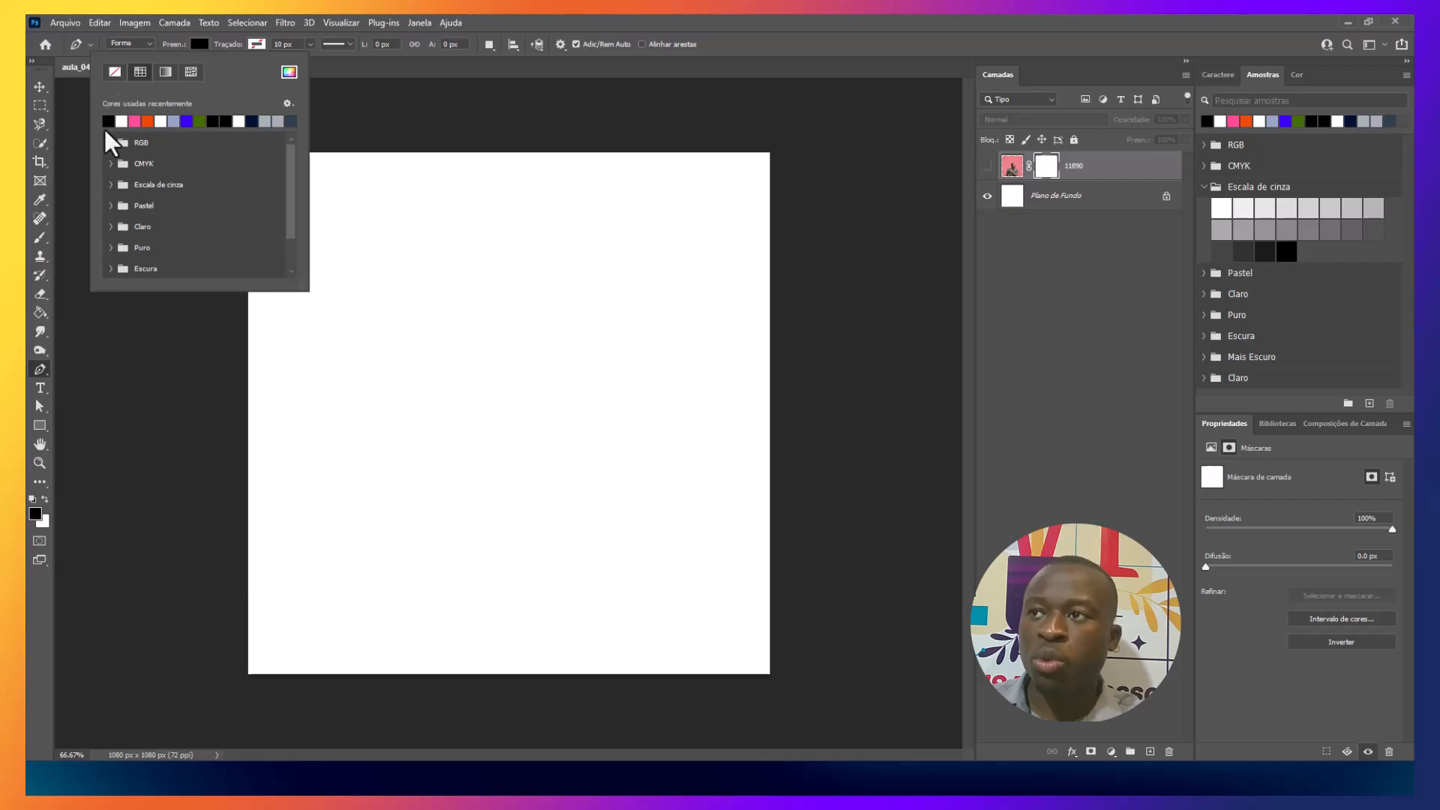
{"action": "left_click", "coordinate": [148, 121]}
{"action": "left_click", "coordinate": [186, 121]}
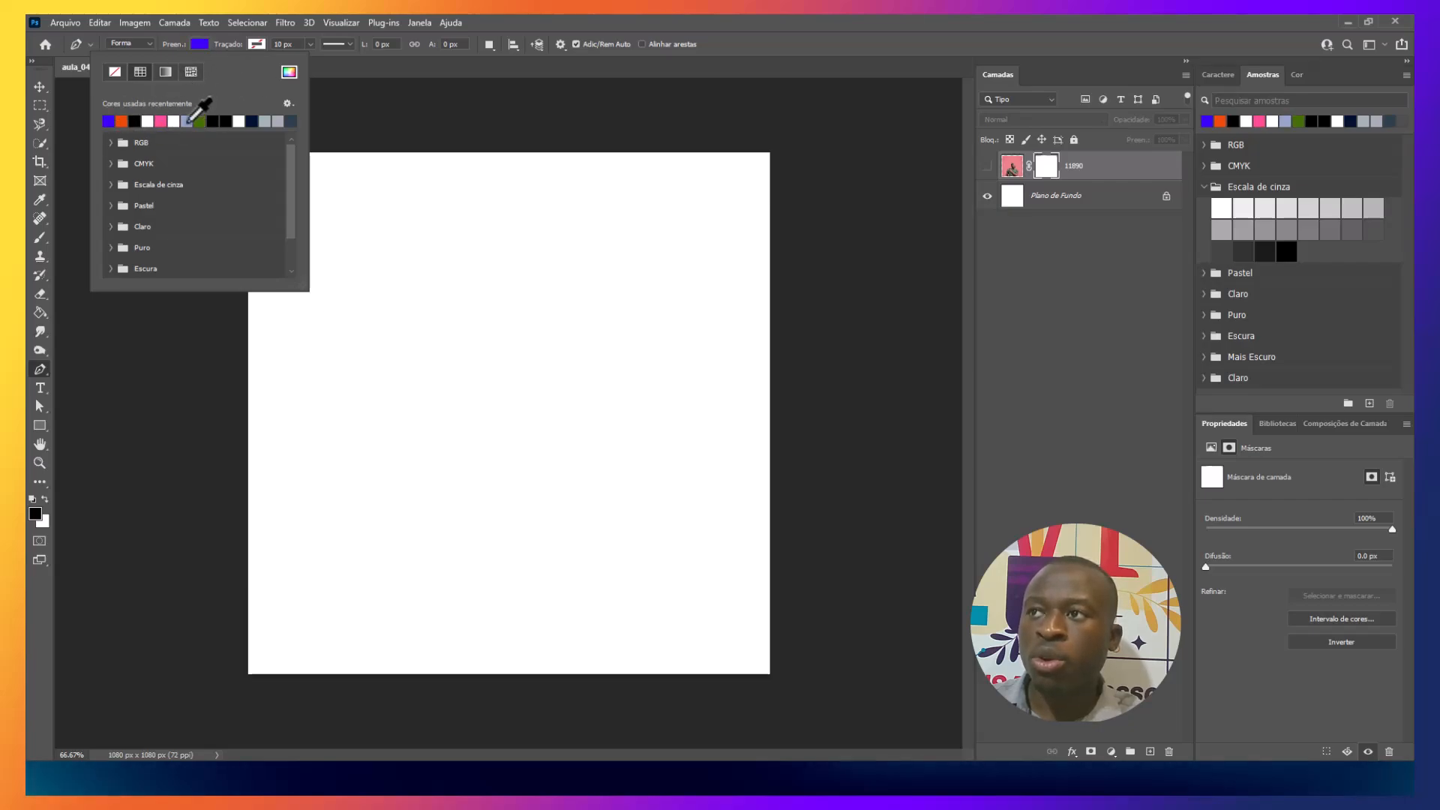
{"action": "left_click", "coordinate": [259, 44]}
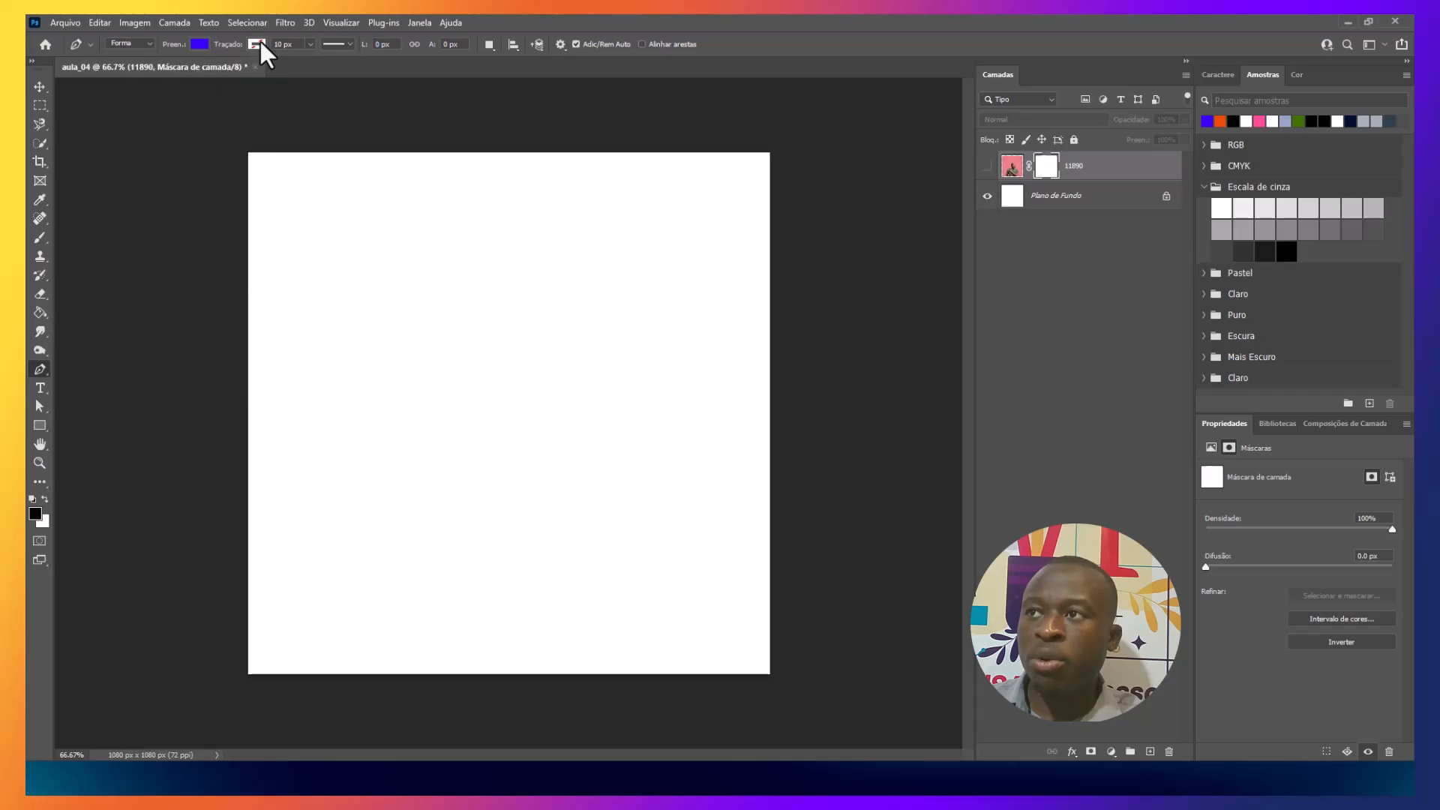
{"action": "left_click", "coordinate": [258, 44]}
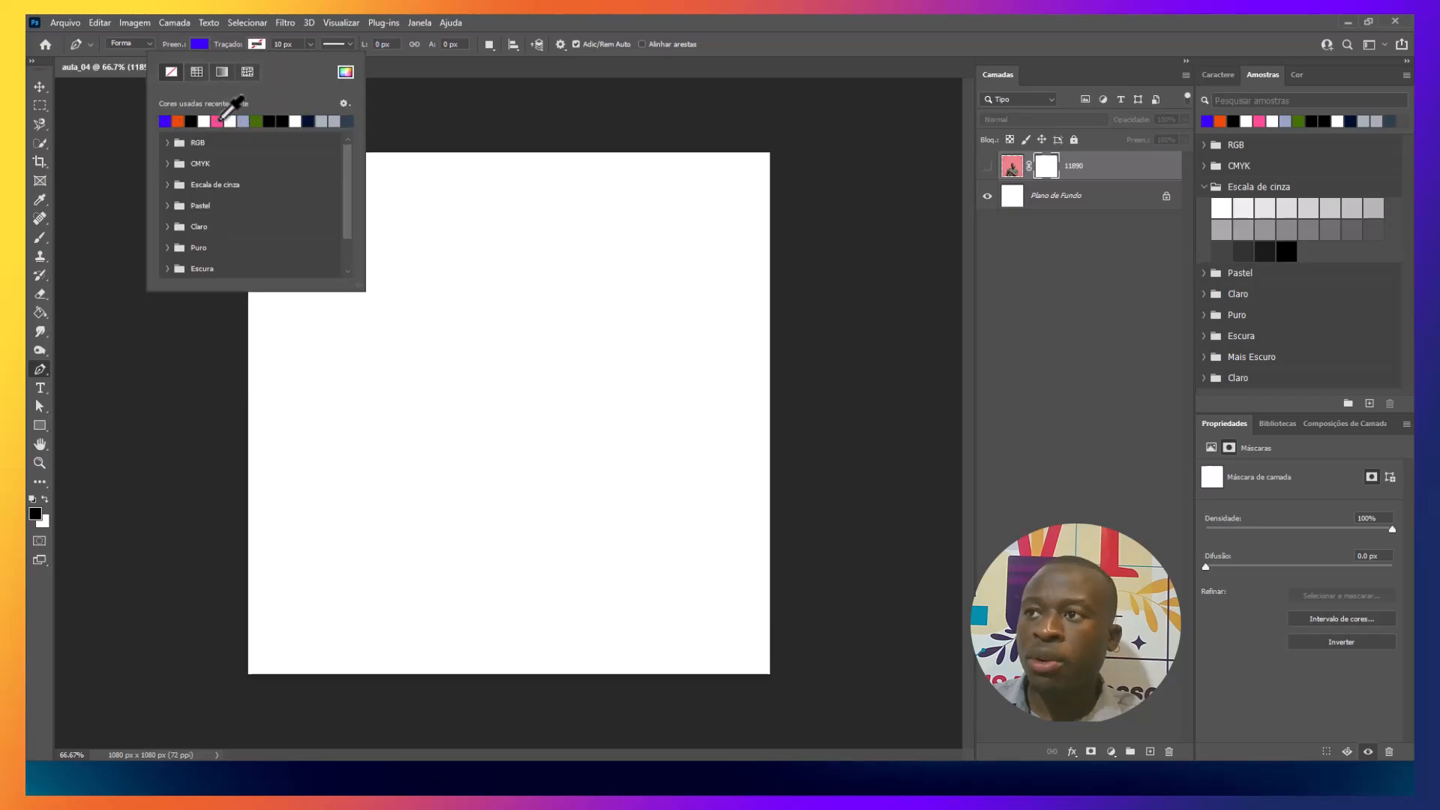
{"action": "left_click", "coordinate": [217, 121]}
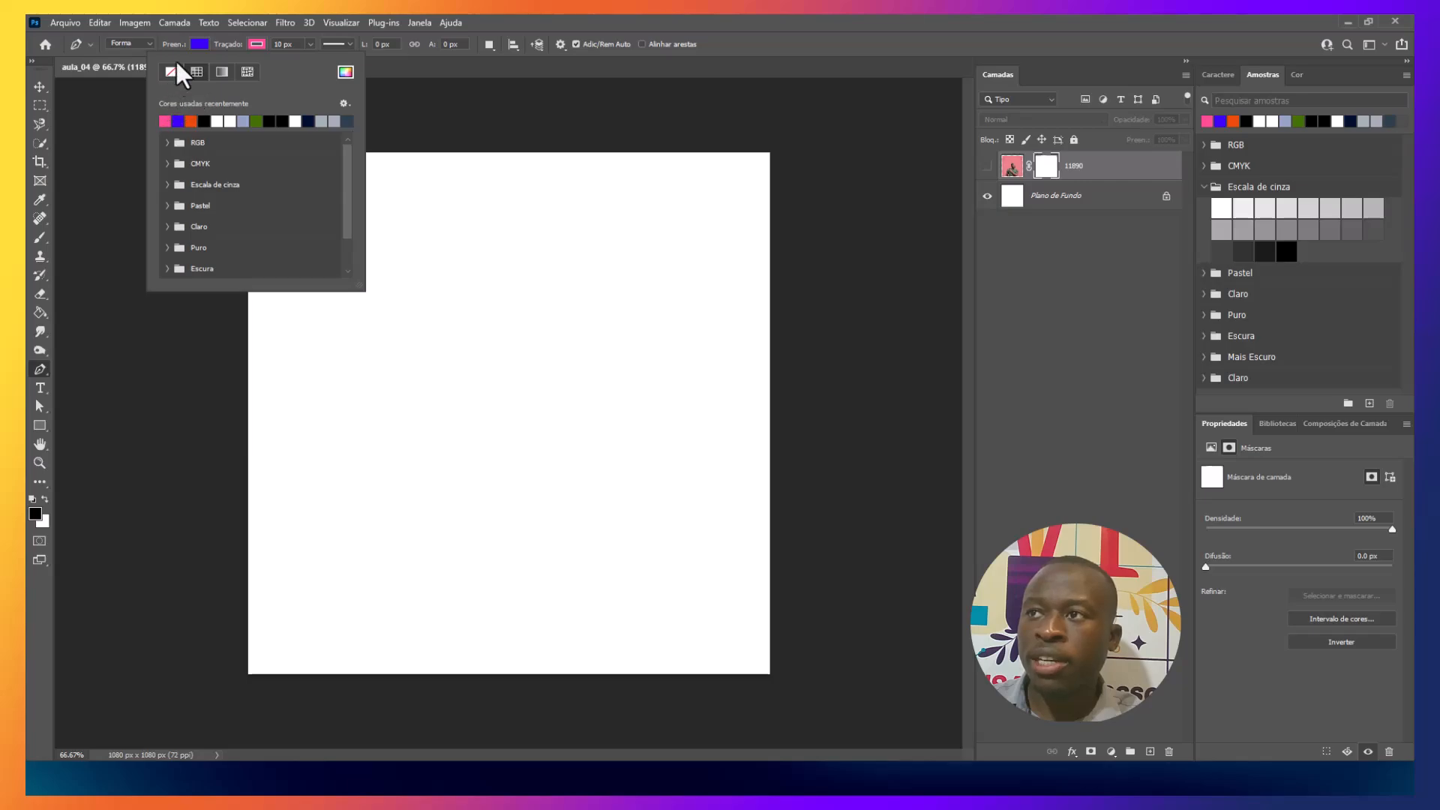
{"action": "left_click", "coordinate": [163, 43]}
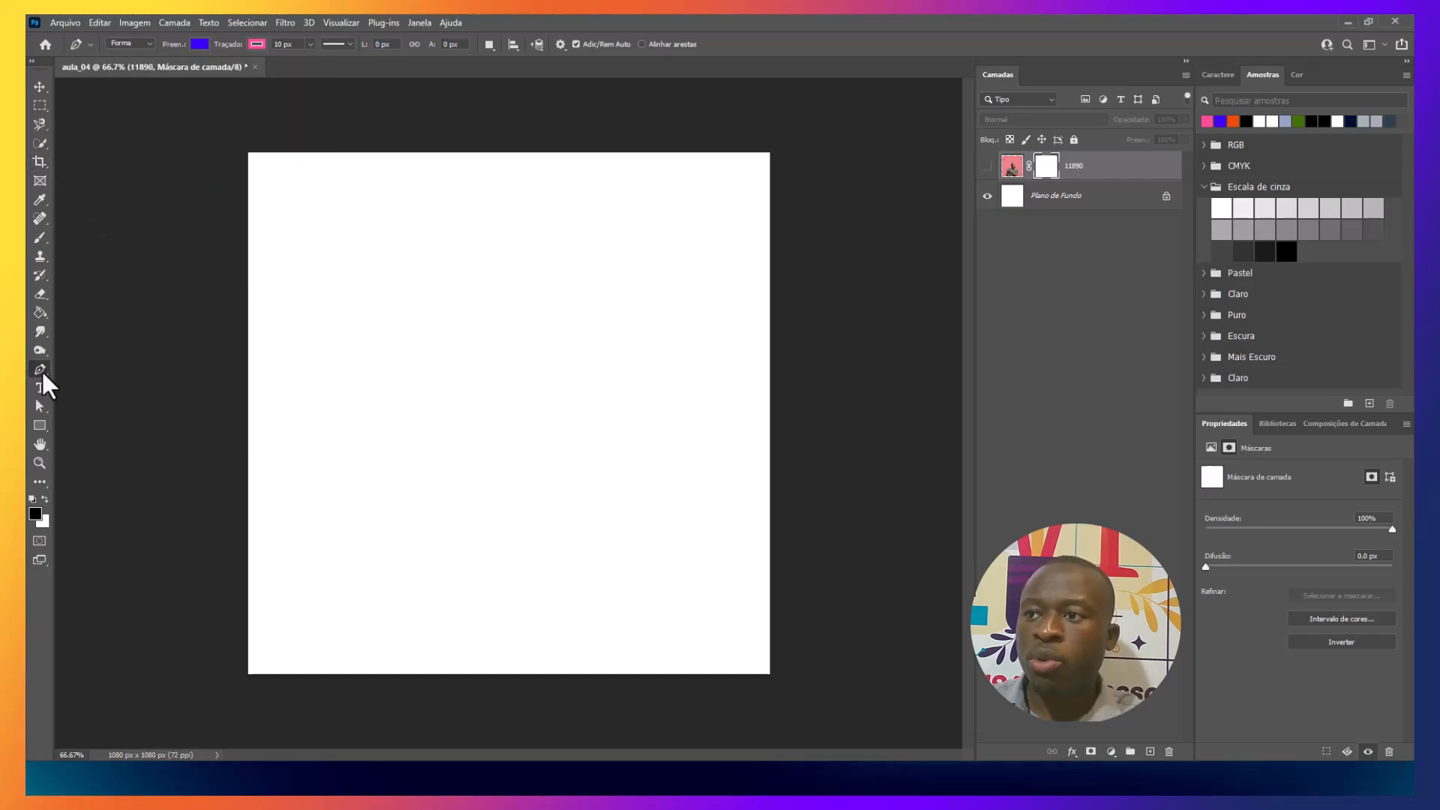
- Draw a closed downward-pointing triangle about 511 × 499 px on the canvas with the Pen tool
{"action": "left_click", "coordinate": [321, 293]}
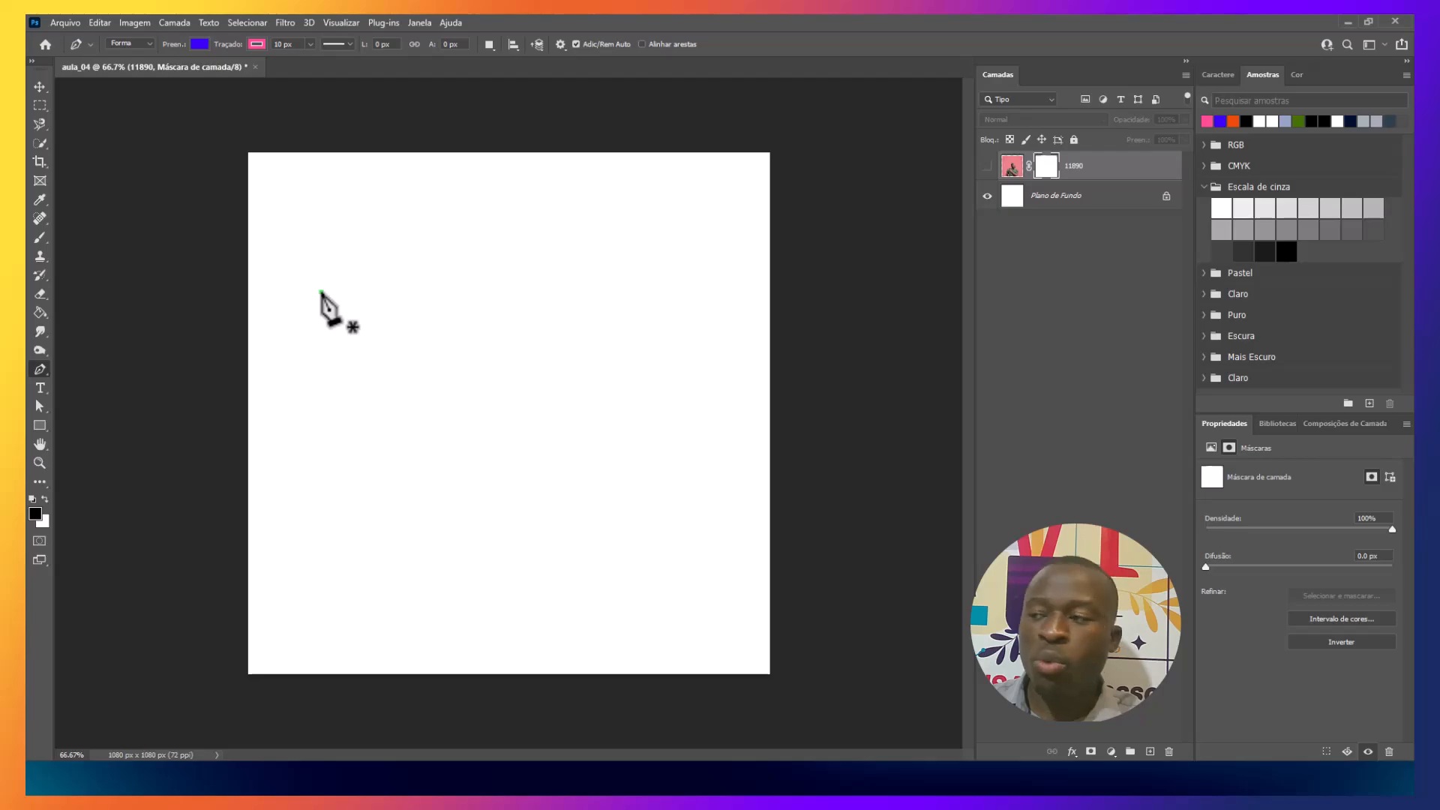
{"action": "left_click", "coordinate": [438, 223]}
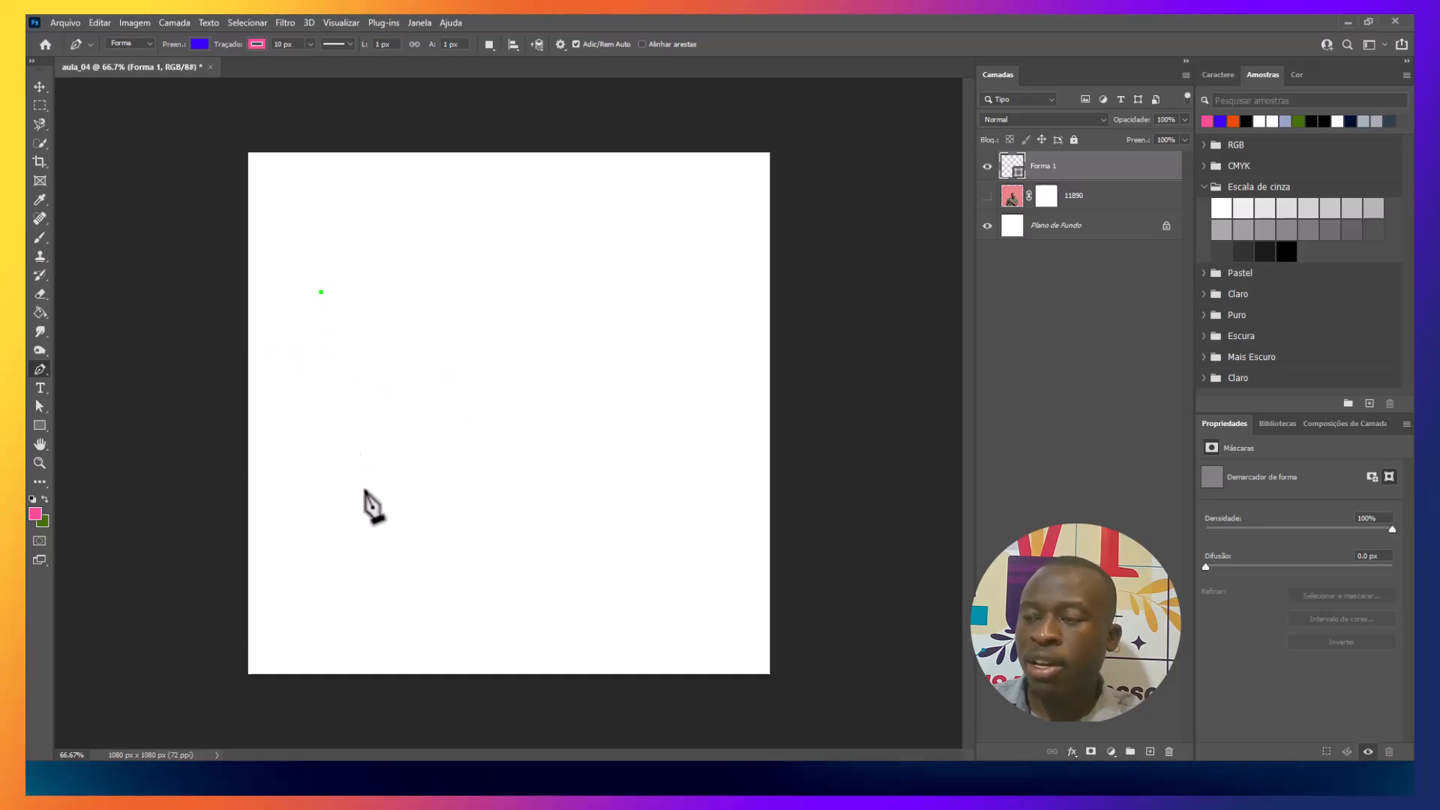
{"action": "left_click", "coordinate": [400, 528]}
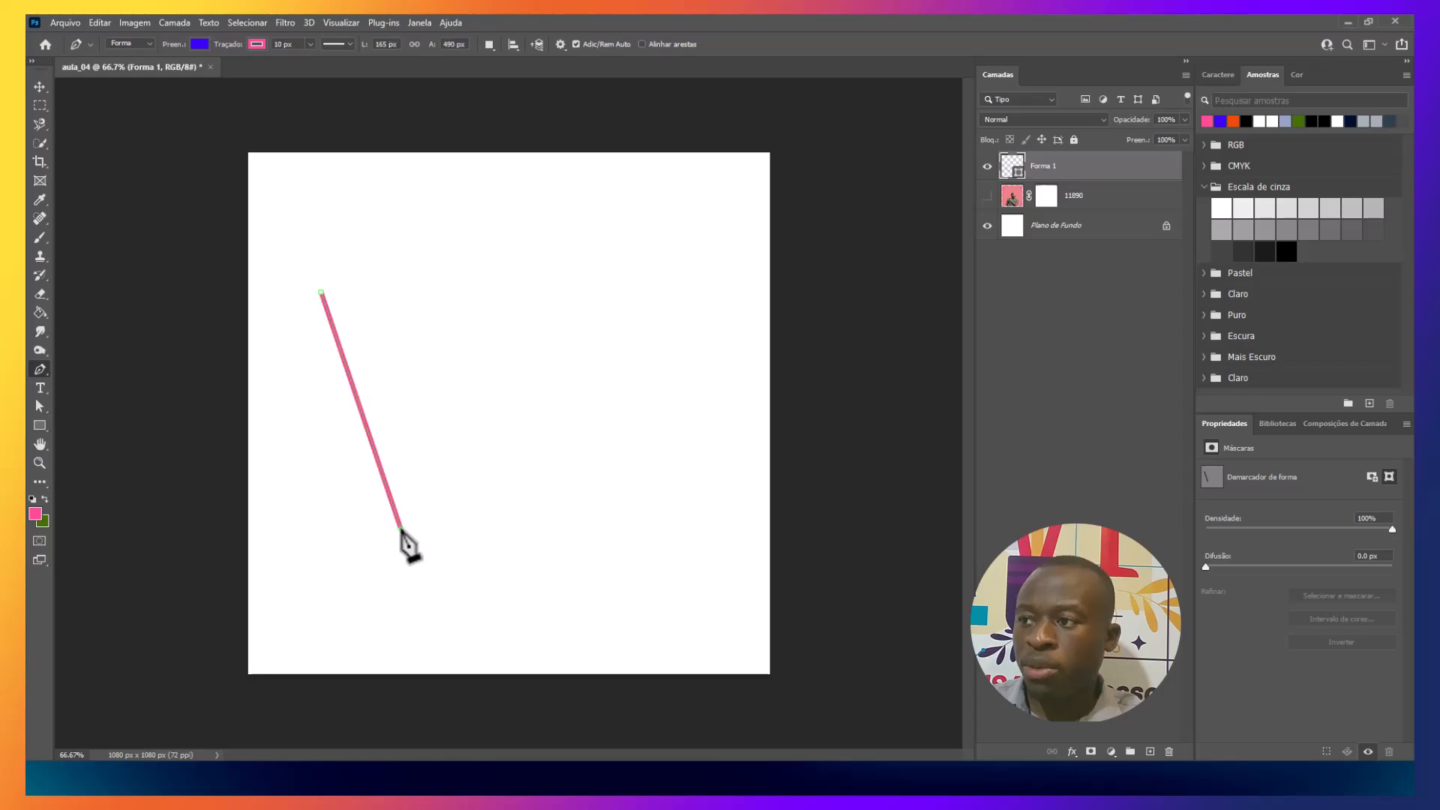
{"action": "left_click", "coordinate": [568, 288]}
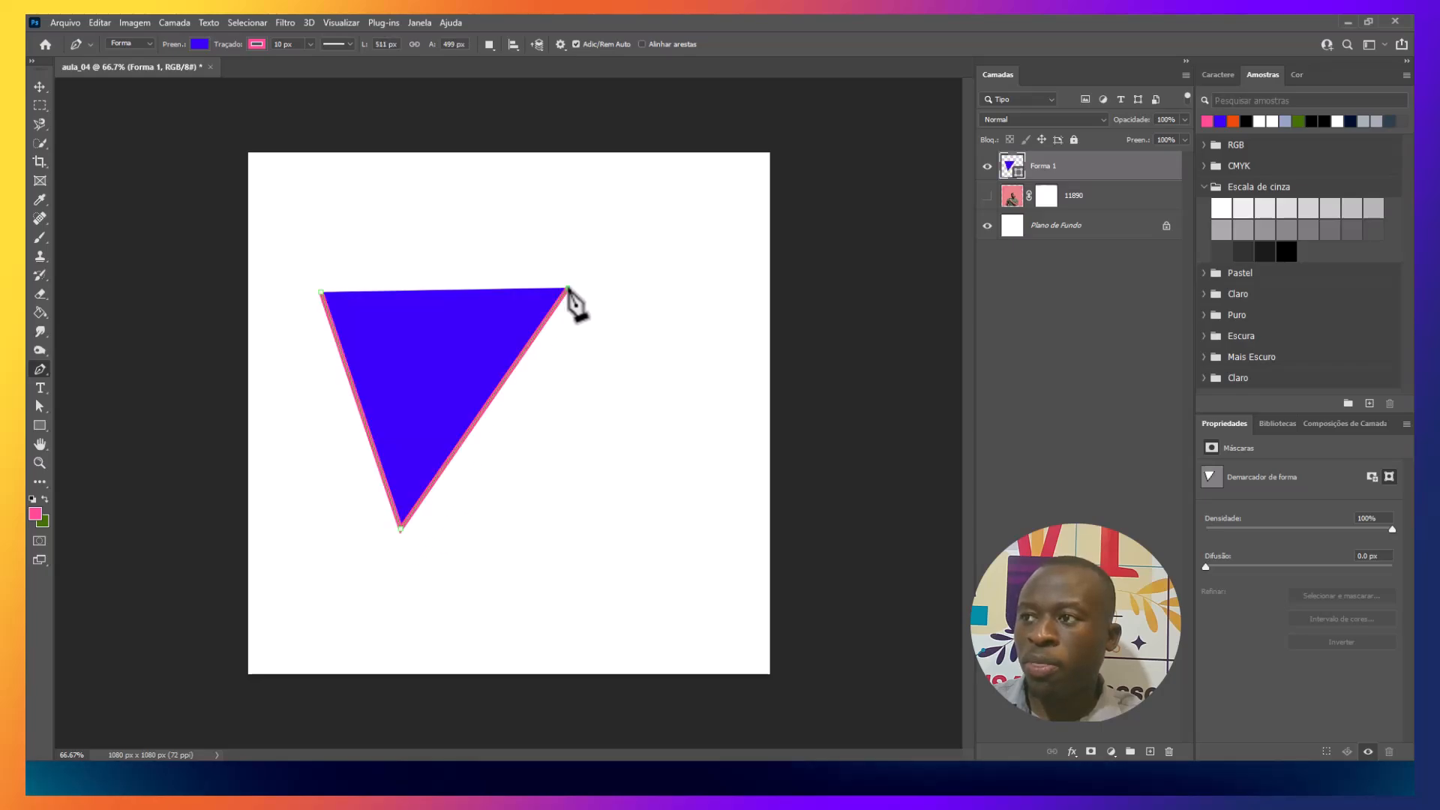
{"action": "left_click", "coordinate": [361, 412]}
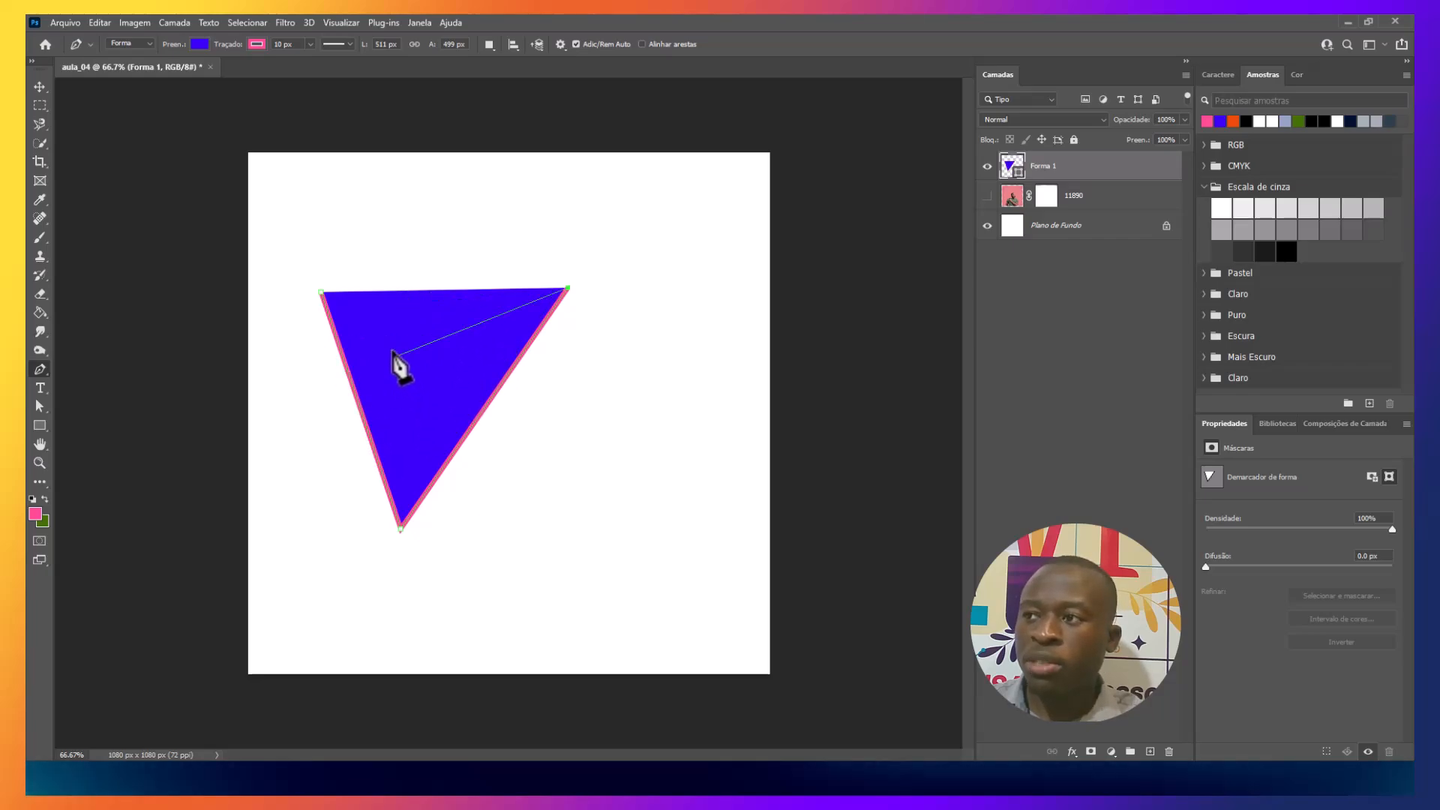
{"action": "left_click", "coordinate": [321, 292]}
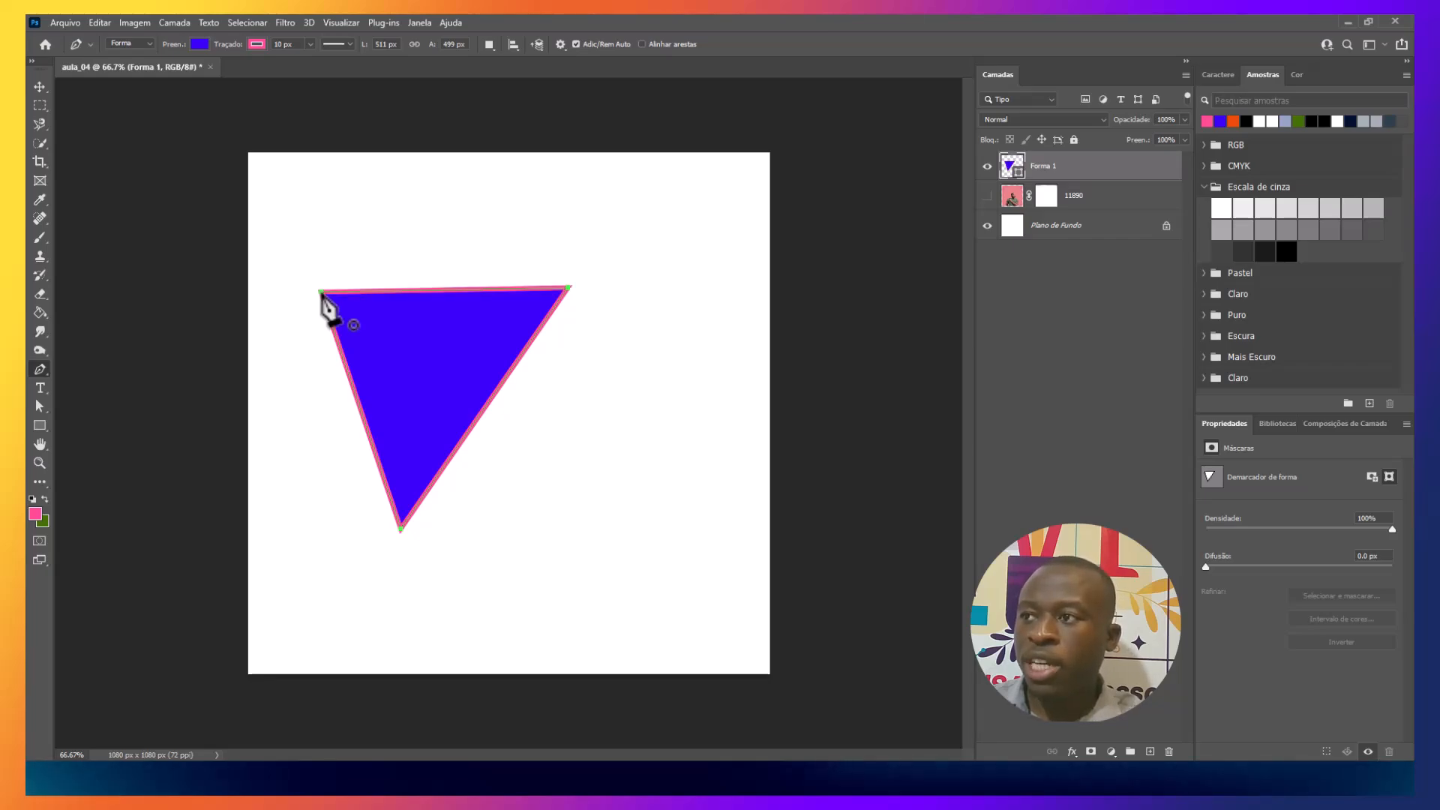
- Reposition the triangle slightly closer to the canvas centre with the Move tool
{"action": "left_click", "coordinate": [40, 87]}
{"action": "left_click_drag", "start_coordinate": [400, 349], "coordinate": [445, 320]}
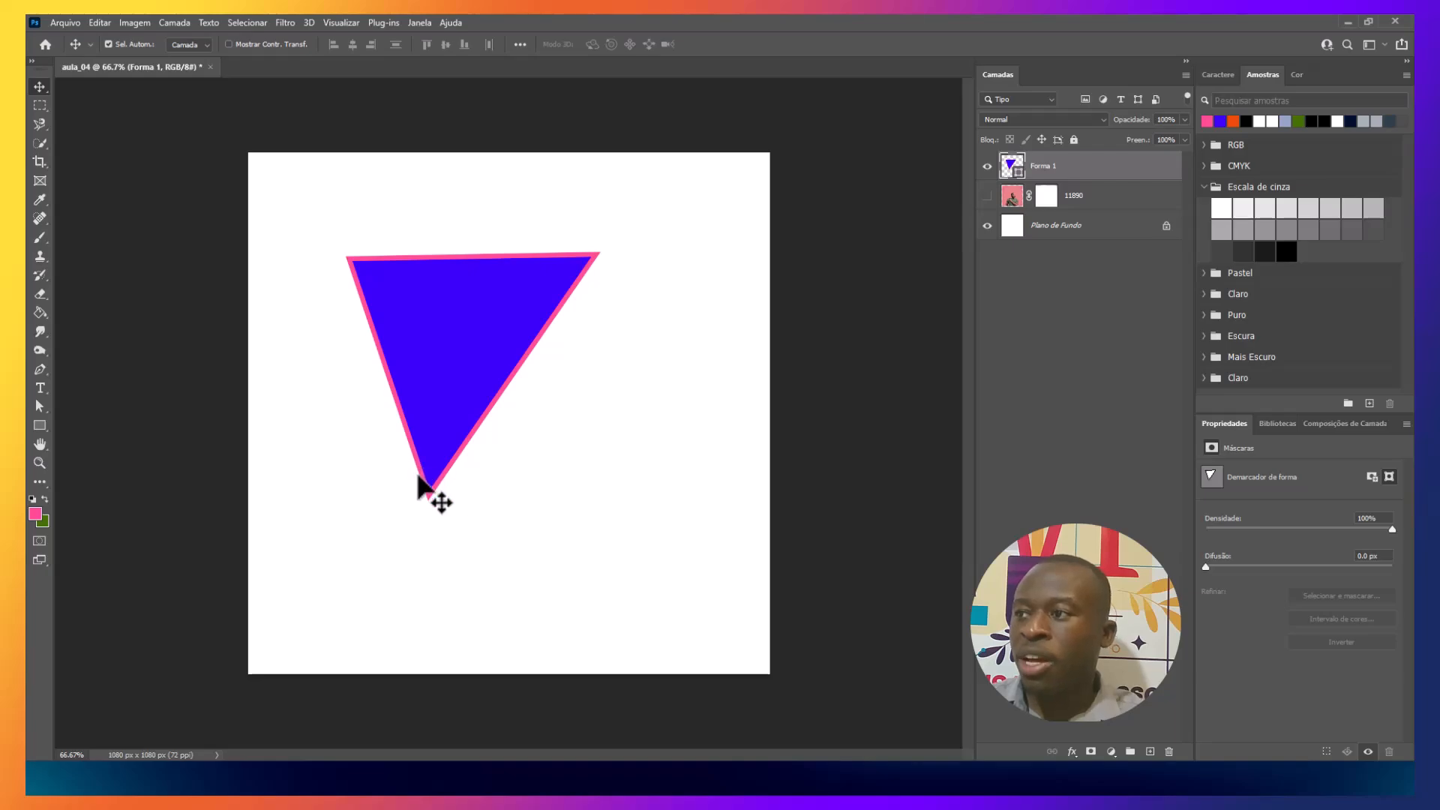
{"action": "left_click_drag", "start_coordinate": [453, 472], "coordinate": [435, 489]}
{"action": "left_click_drag", "start_coordinate": [457, 381], "coordinate": [466, 427]}
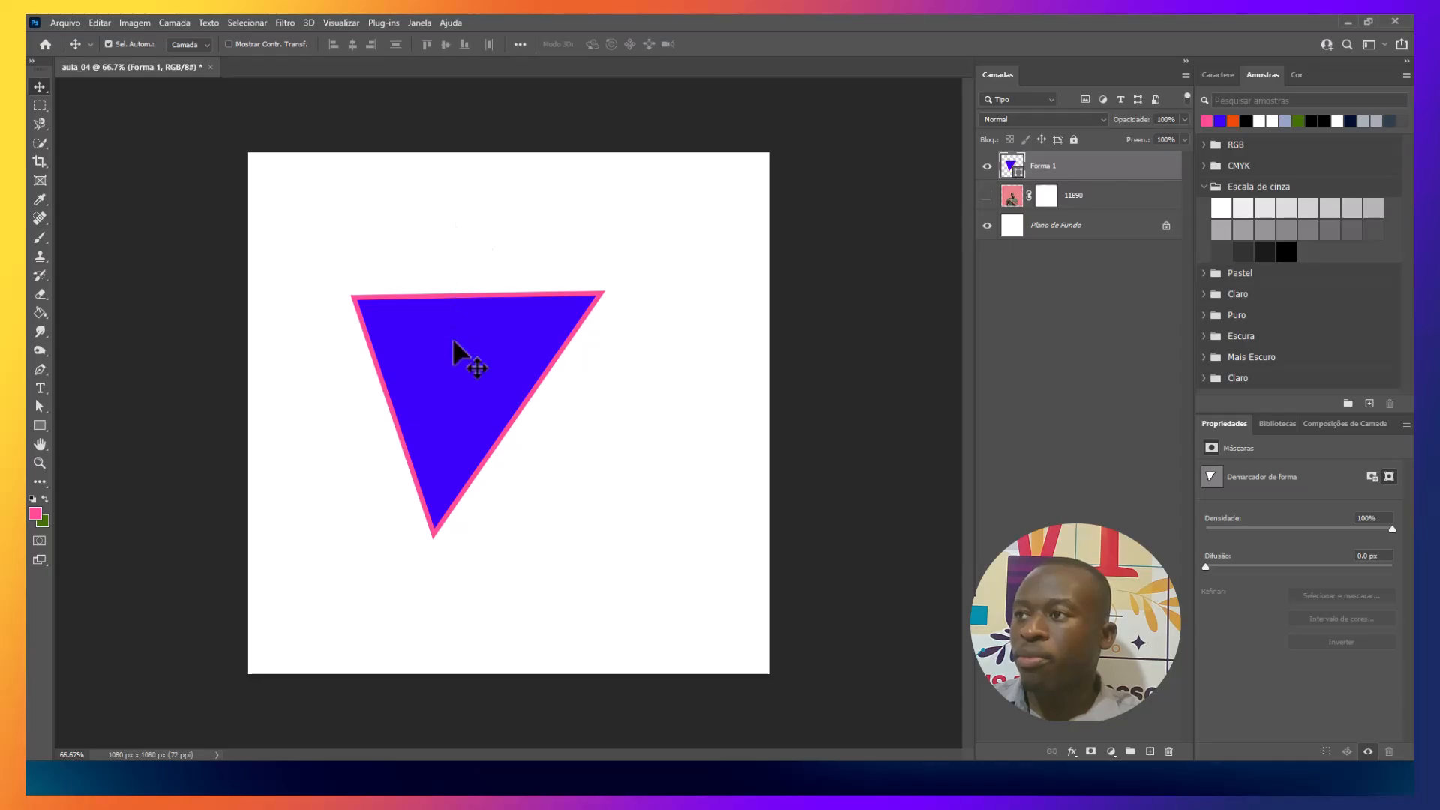
- Recolour the triangle with an orange fill and a black stroke using the shape tool's options
{"action": "key", "text": "u"}
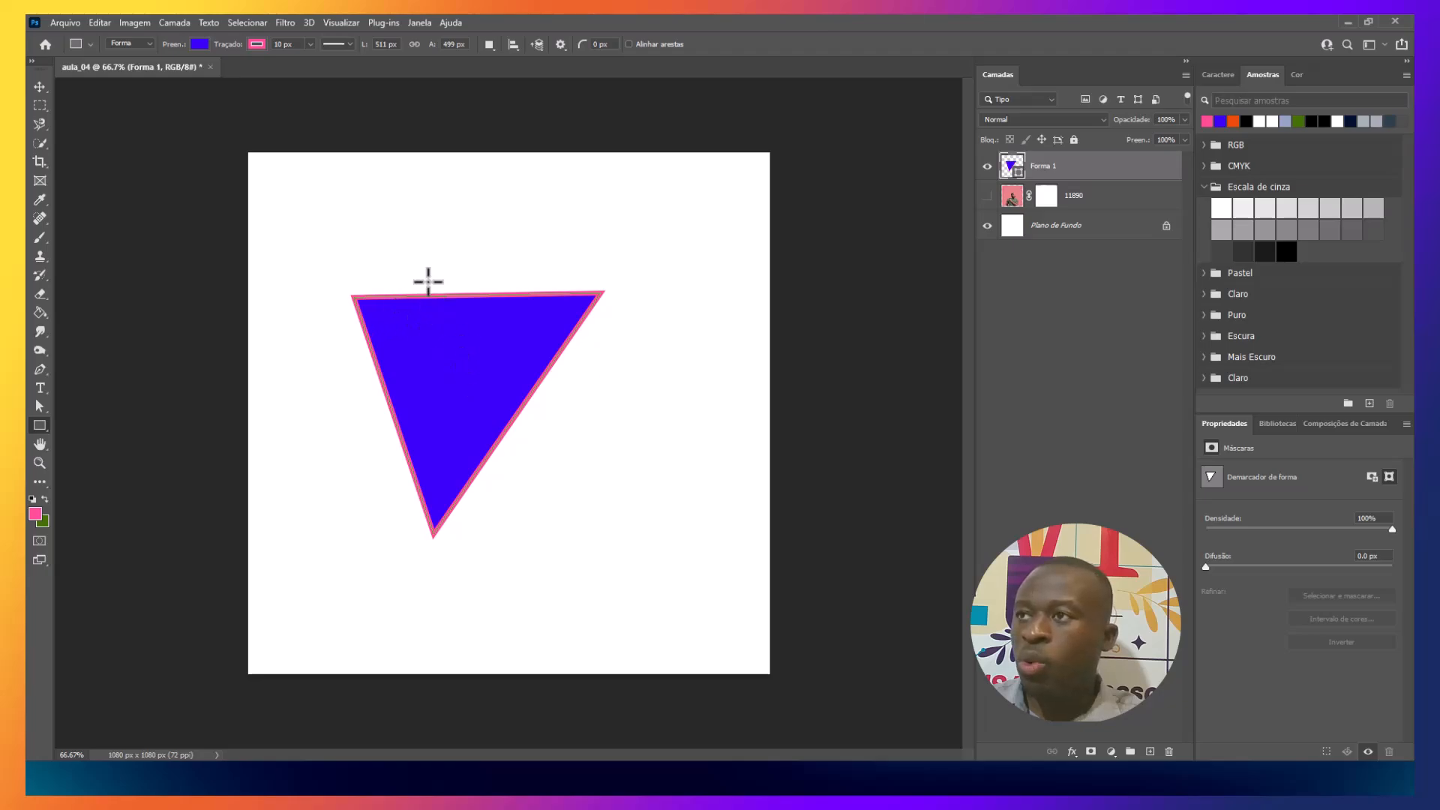
{"action": "left_click", "coordinate": [201, 43]}
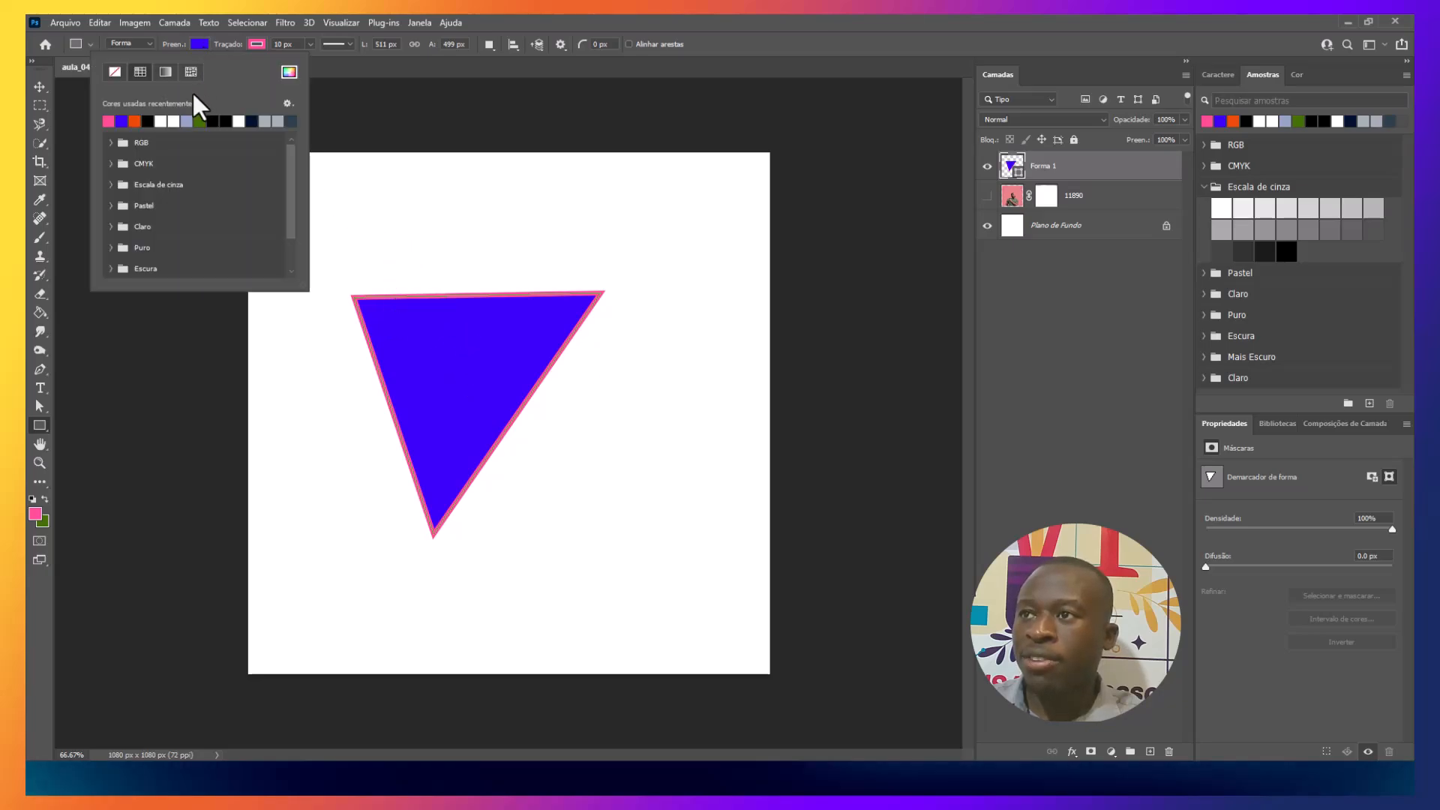
{"action": "left_click", "coordinate": [135, 122]}
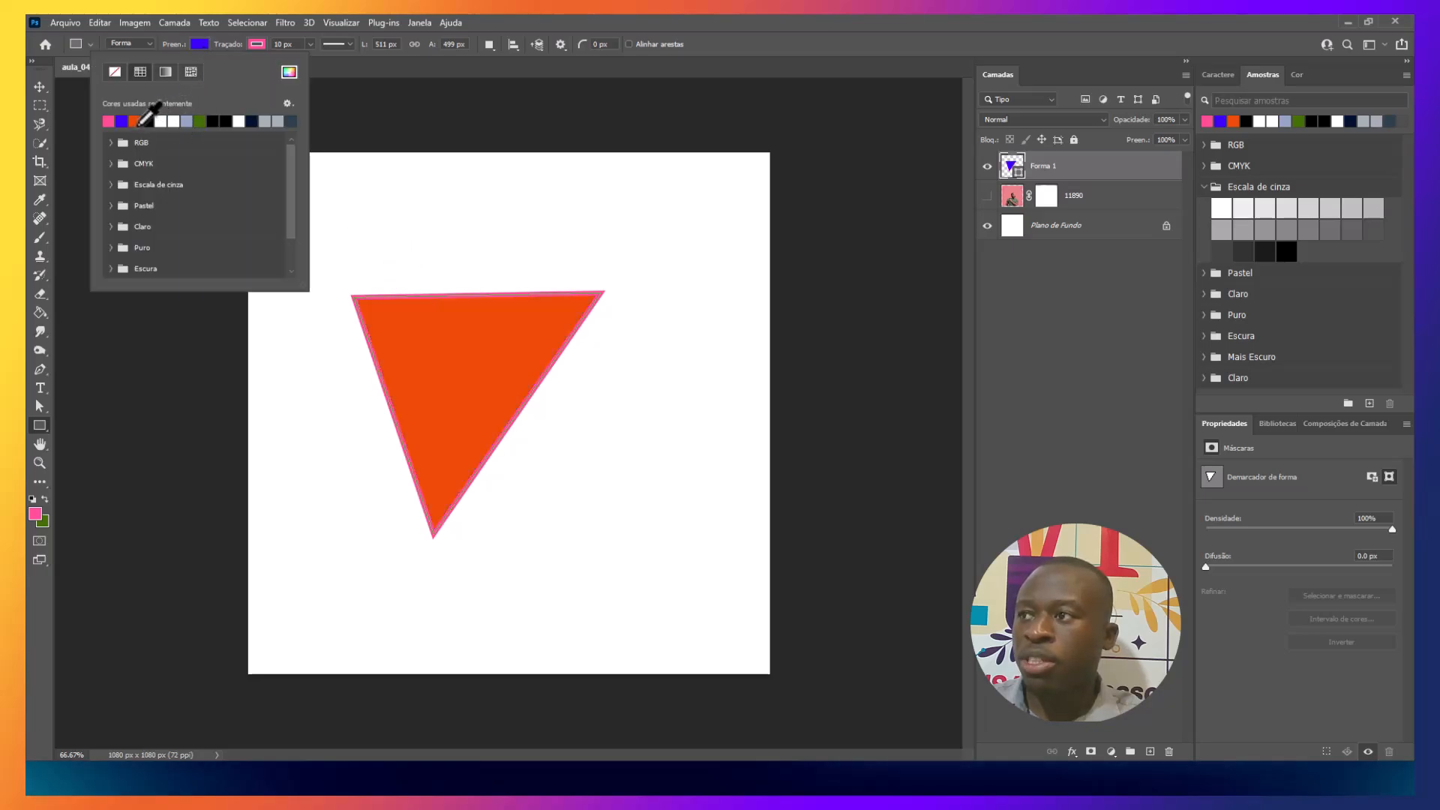
{"action": "left_click", "coordinate": [259, 43]}
{"action": "left_click", "coordinate": [204, 118]}
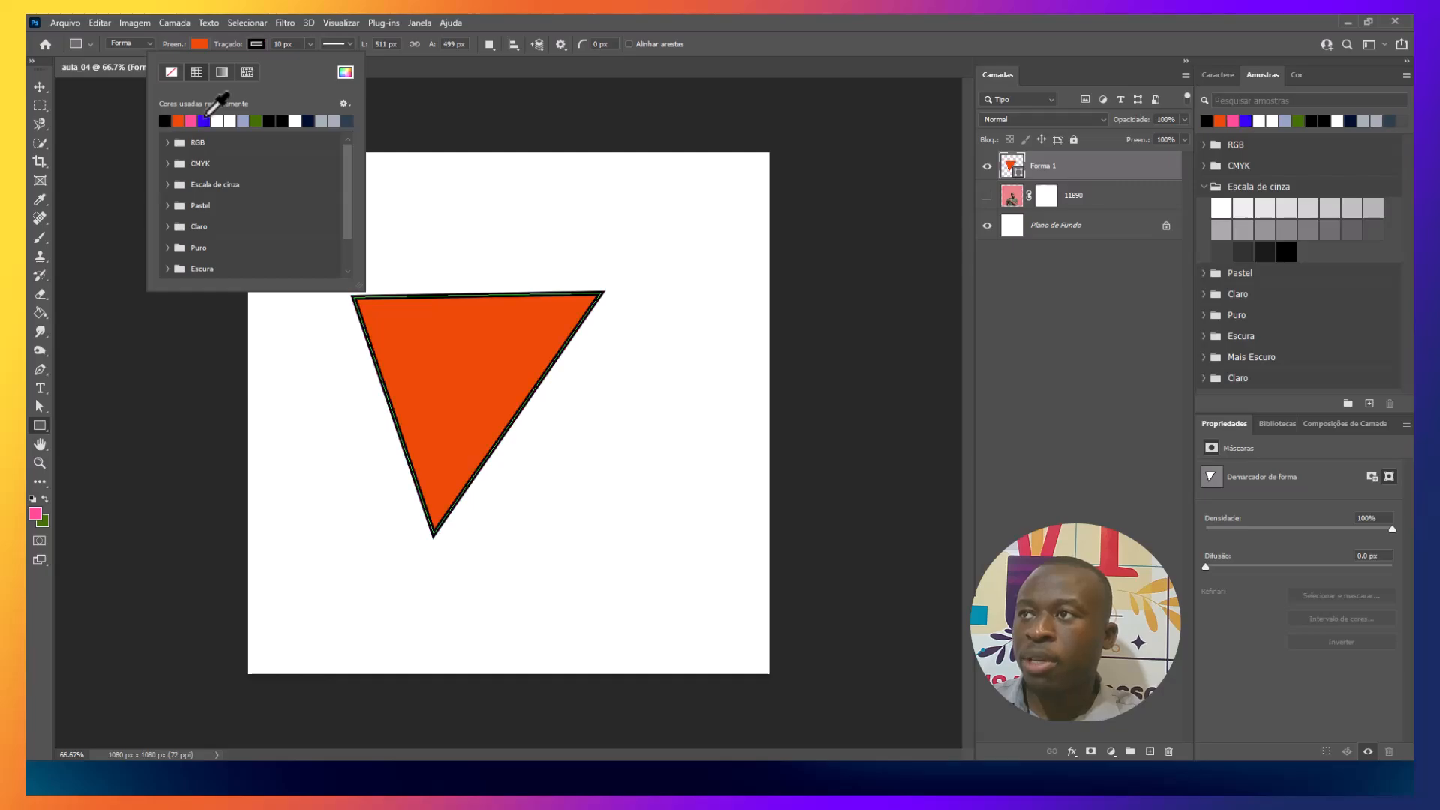
- Delete the triangle shape and switch the Pen tool to Demarcador mode
{"action": "left_click", "coordinate": [40, 86]}
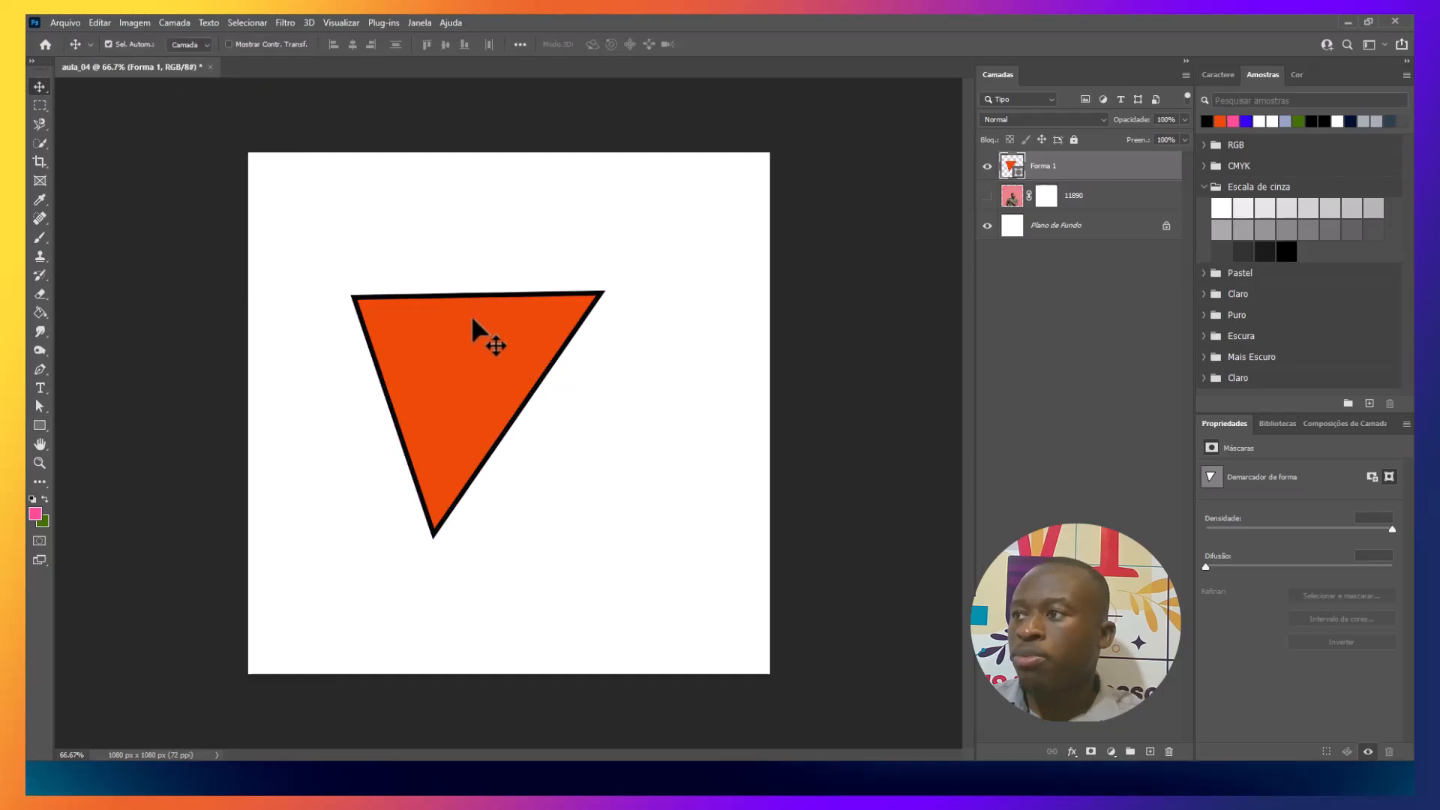
{"action": "key", "text": "Delete"}
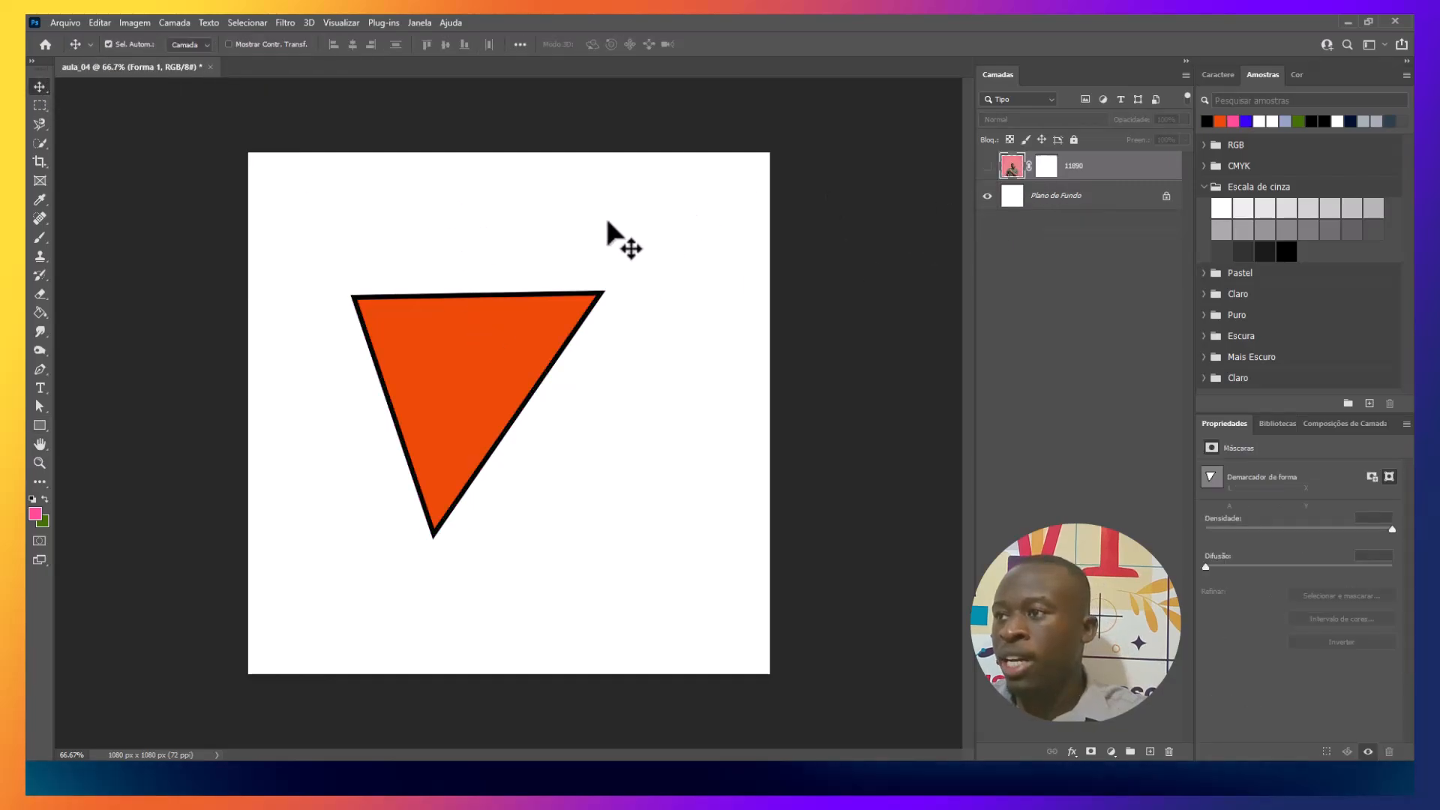
{"action": "left_click", "coordinate": [41, 371]}
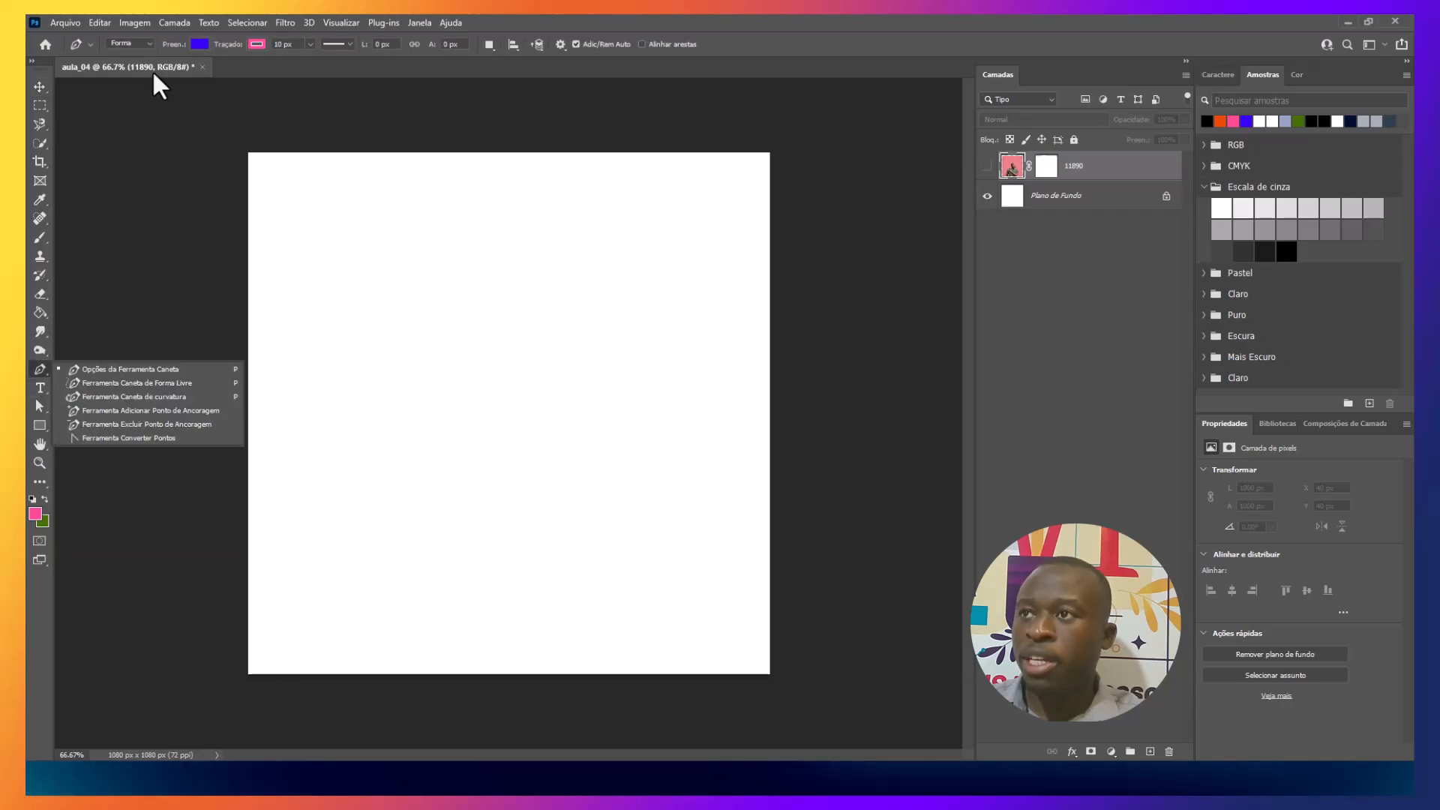
{"action": "left_click", "coordinate": [147, 45]}
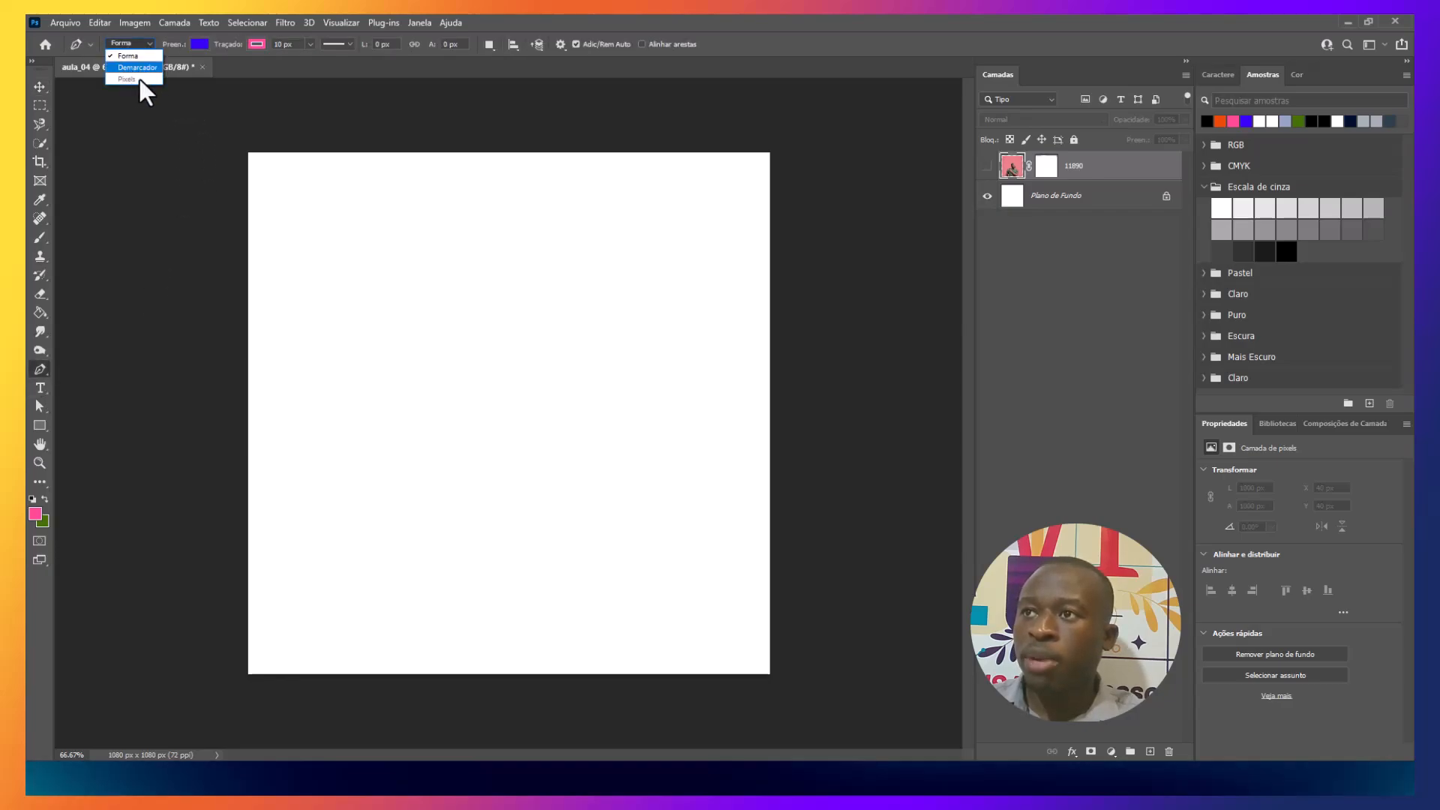
{"action": "left_click", "coordinate": [138, 67]}
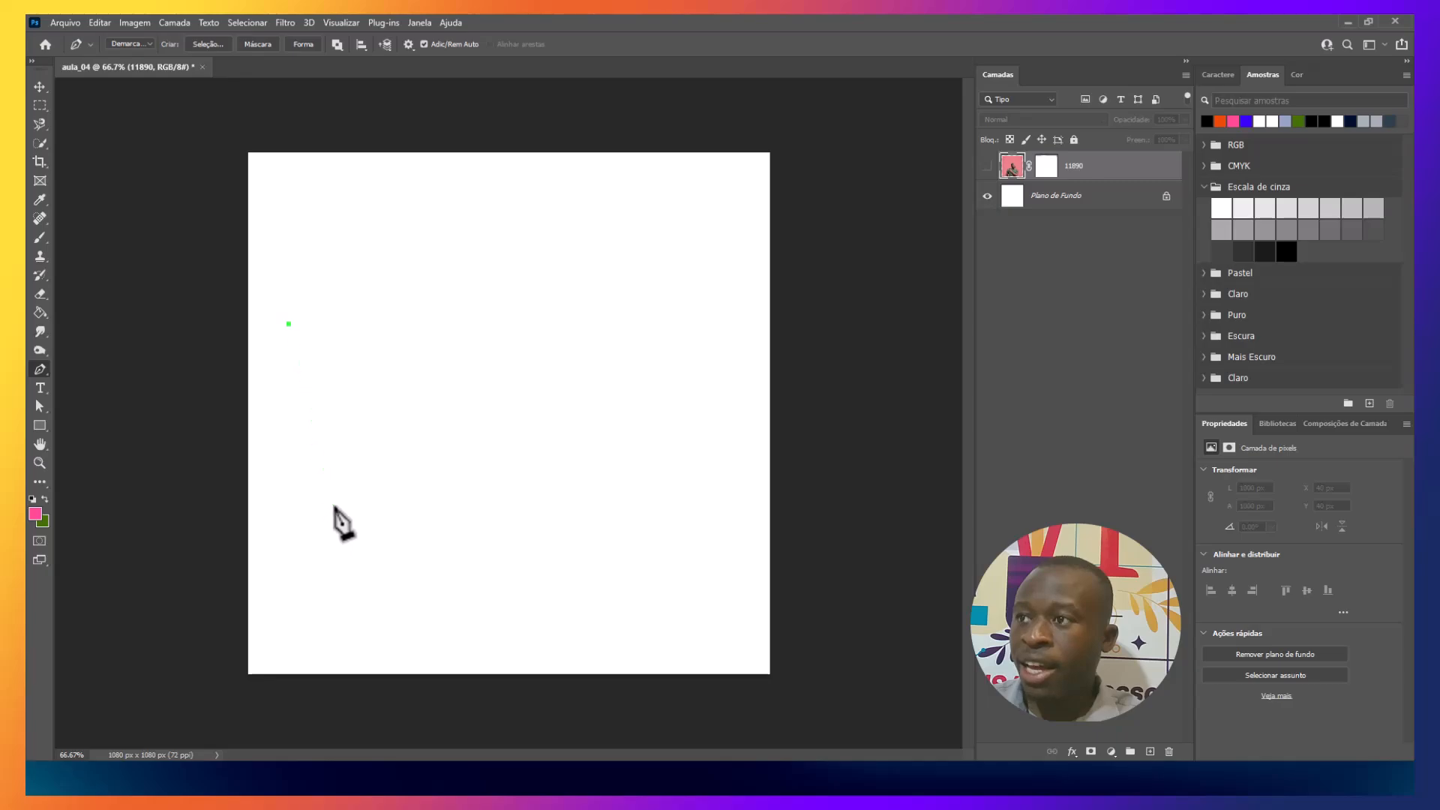
- Set the Pen tool's path display colour to Vermelho Claro
{"action": "left_click", "coordinate": [408, 44]}
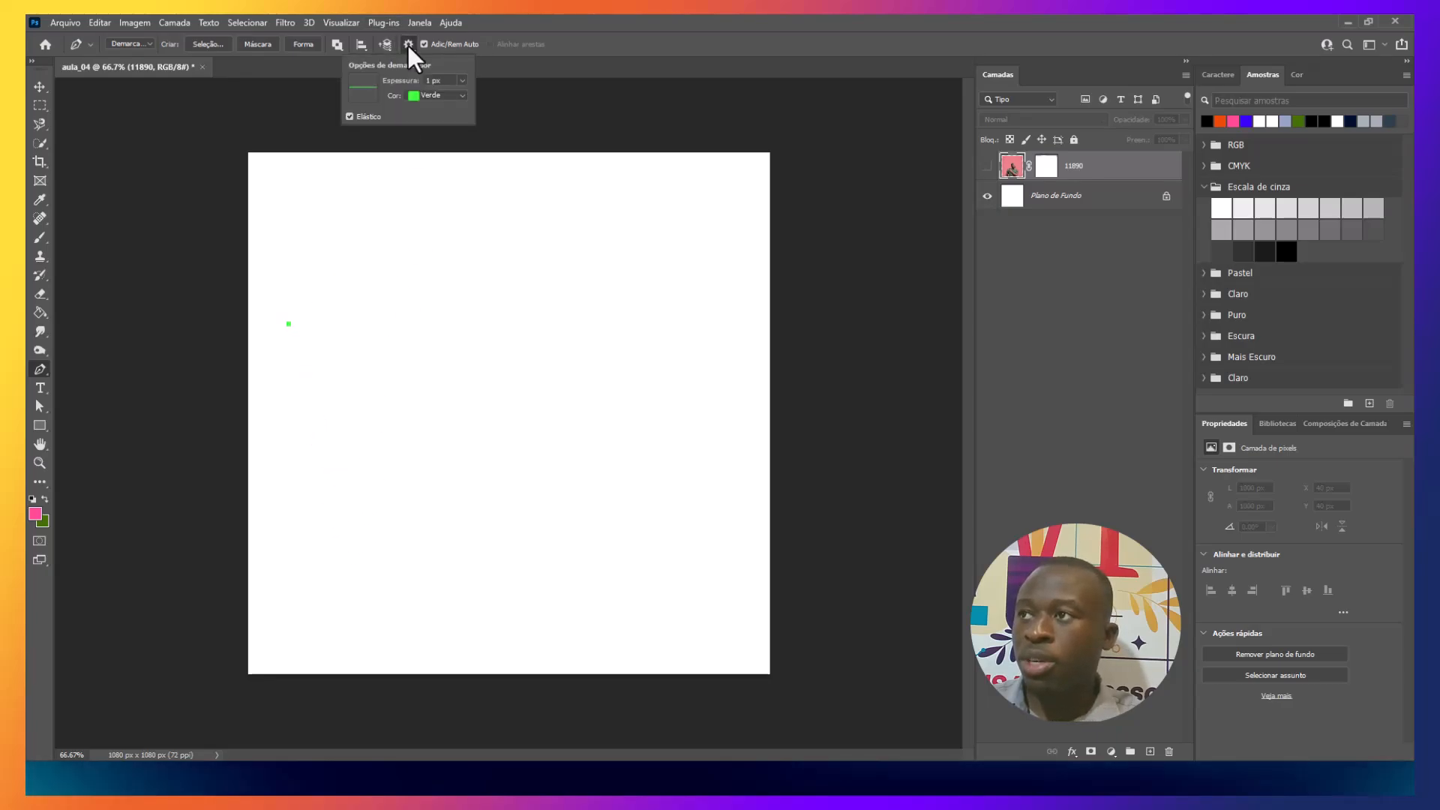
{"action": "left_click", "coordinate": [457, 96]}
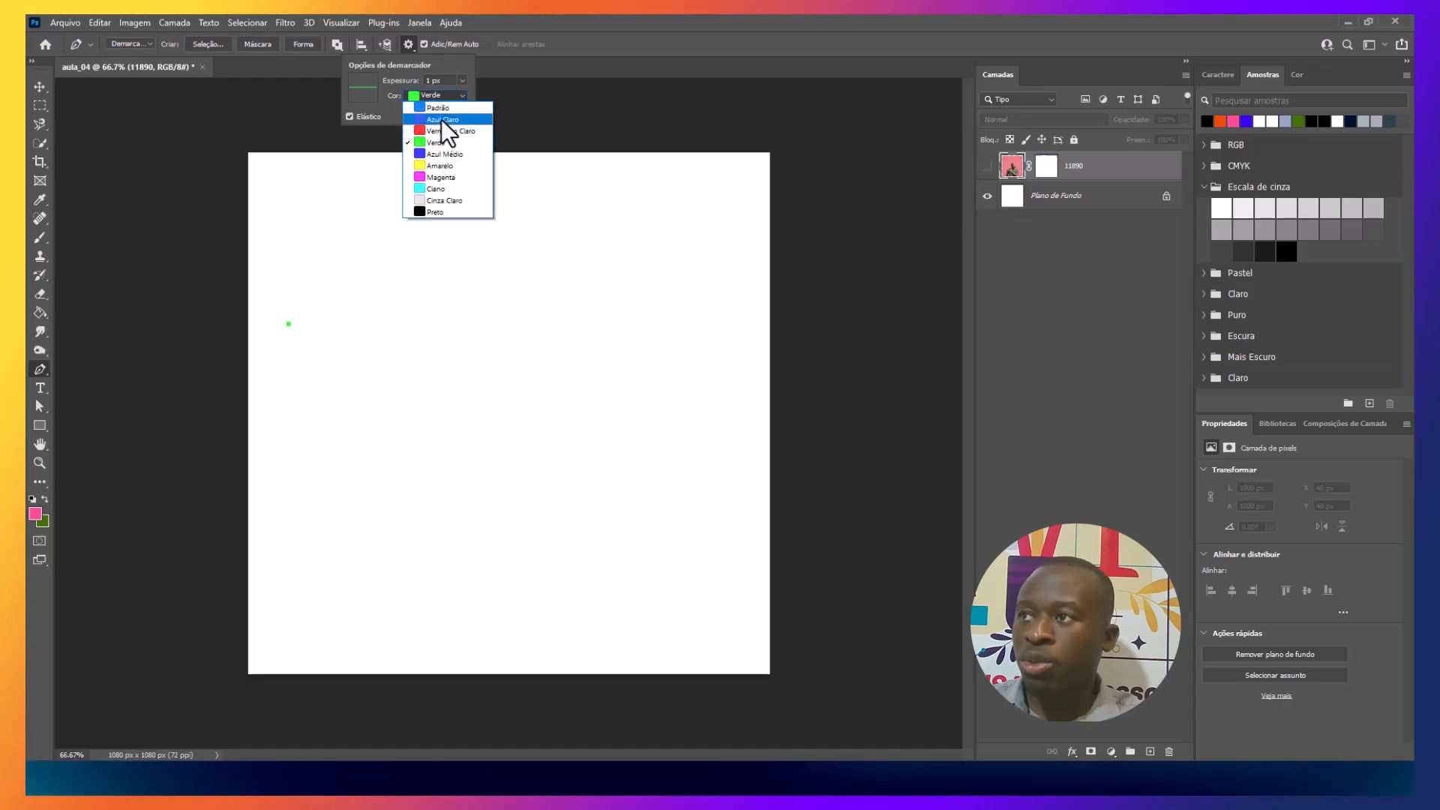
{"action": "left_click", "coordinate": [444, 132]}
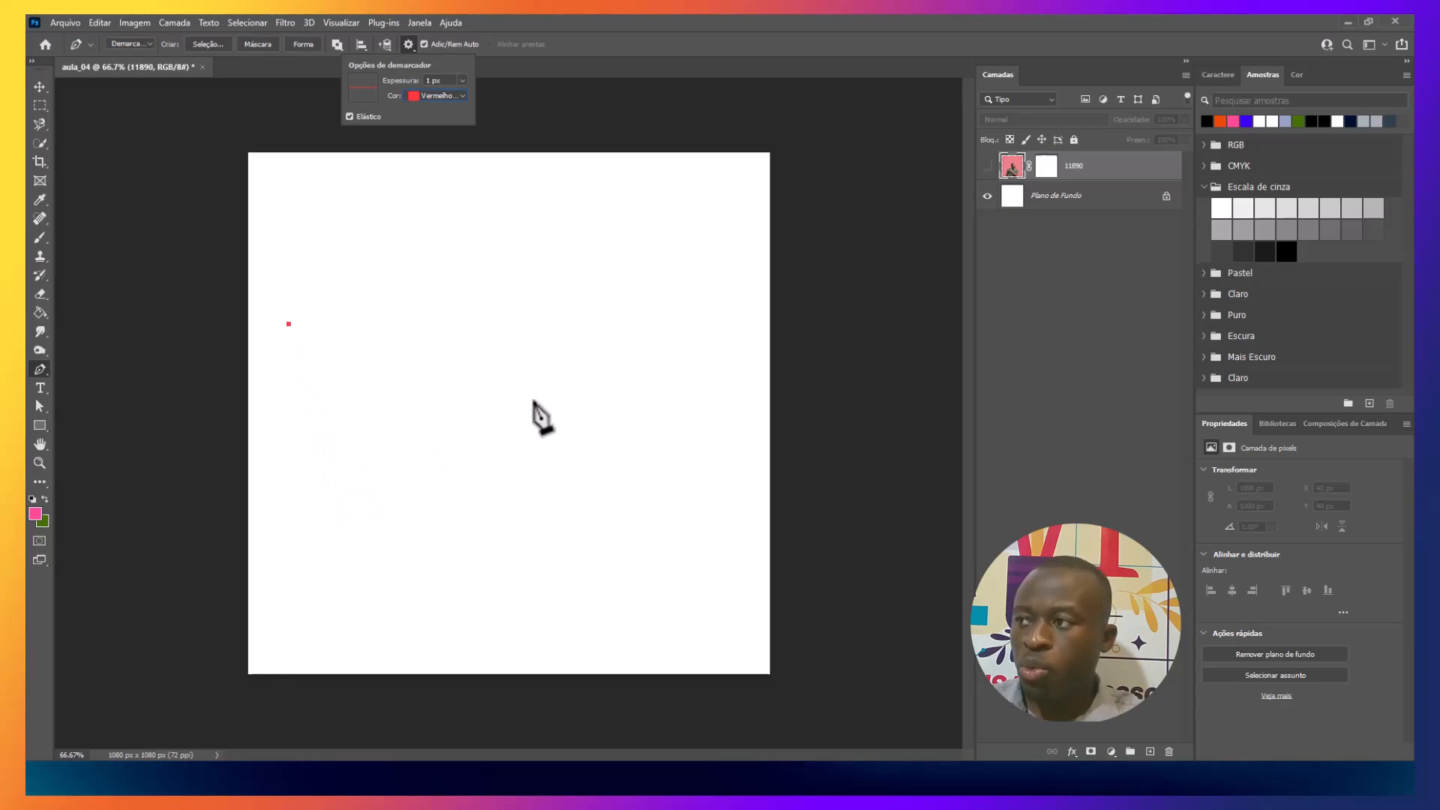
- Draw a closed four-point path about 636 × 507 px with the Pen tool and convert it to a selection
{"action": "left_click", "coordinate": [380, 526]}
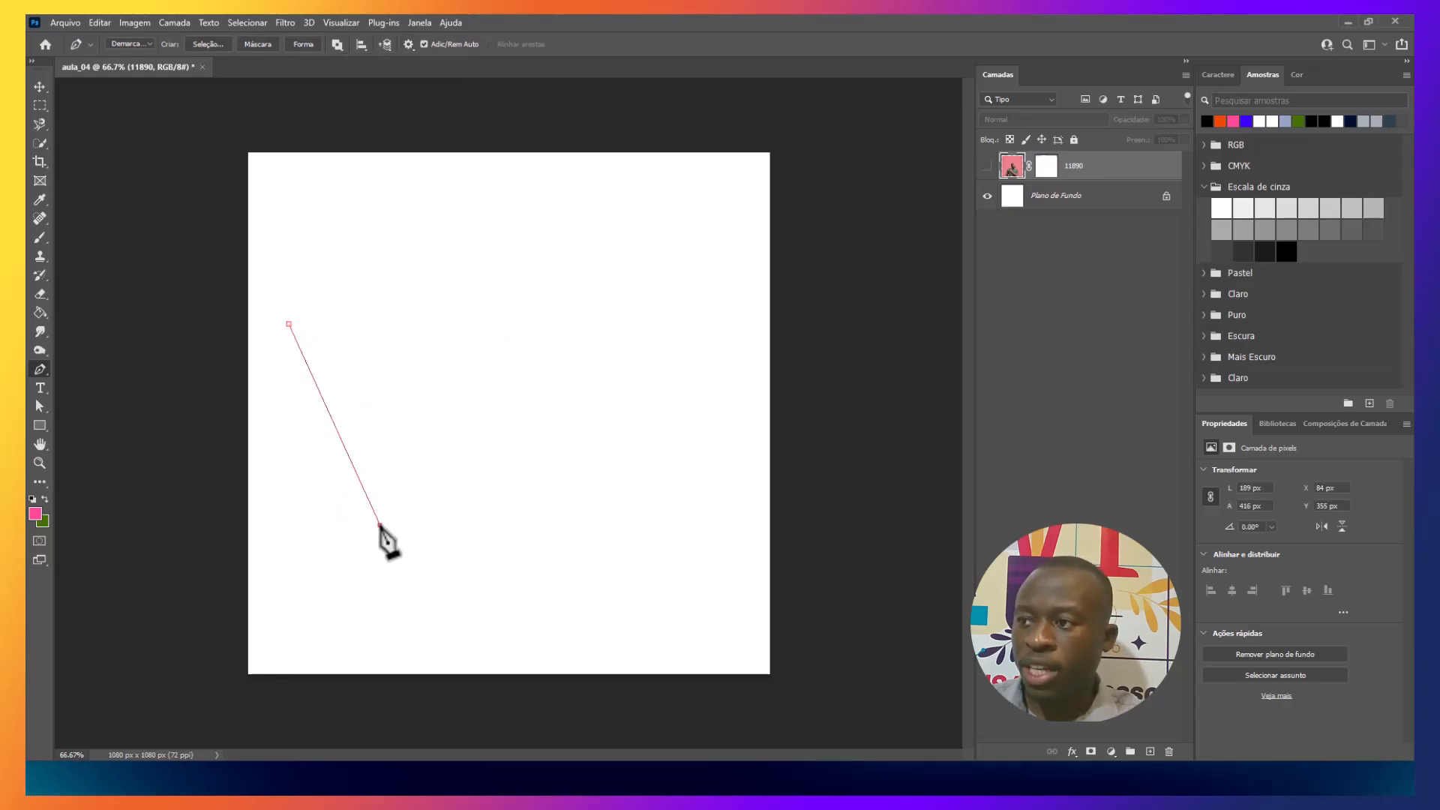
{"action": "left_click", "coordinate": [597, 350]}
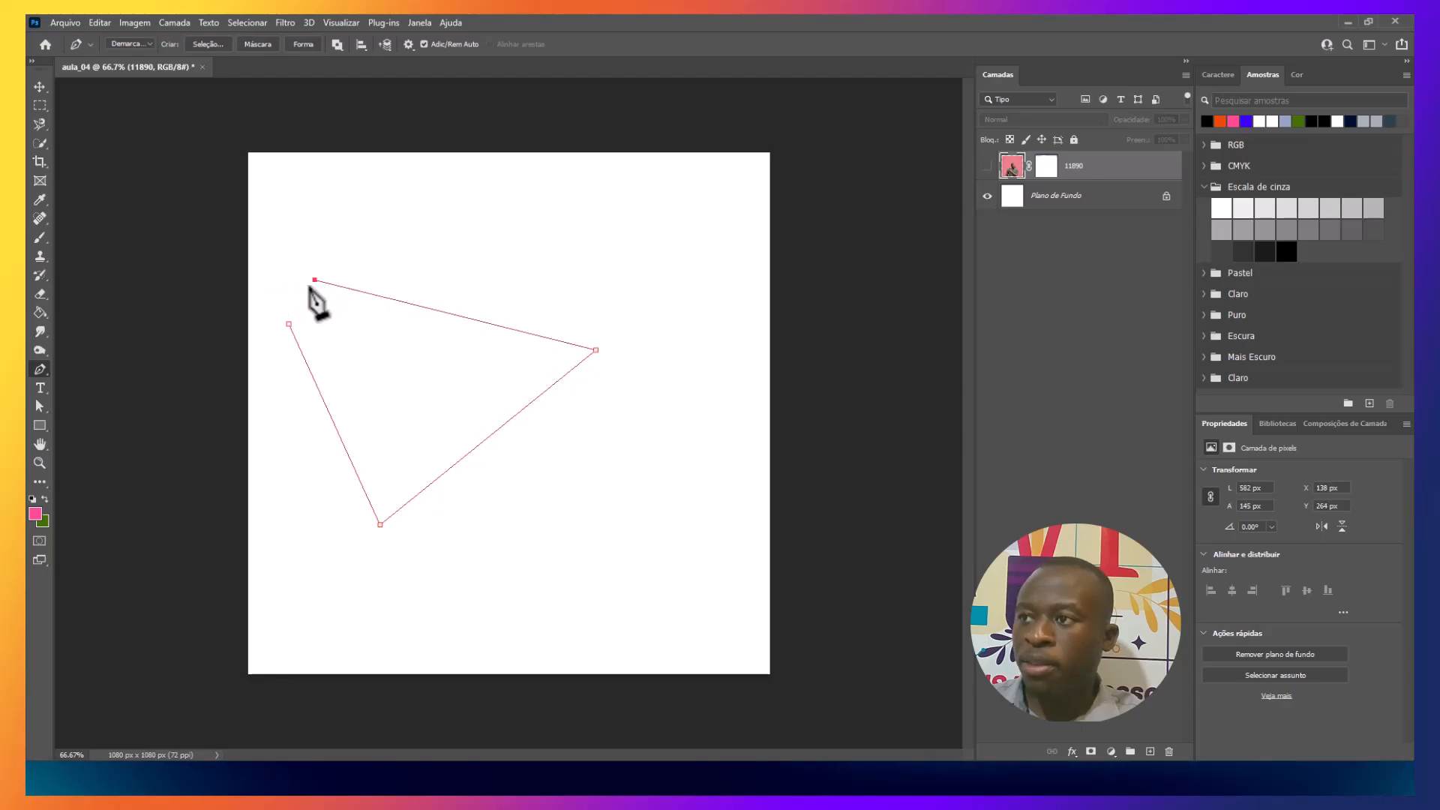
{"action": "left_click", "coordinate": [289, 324]}
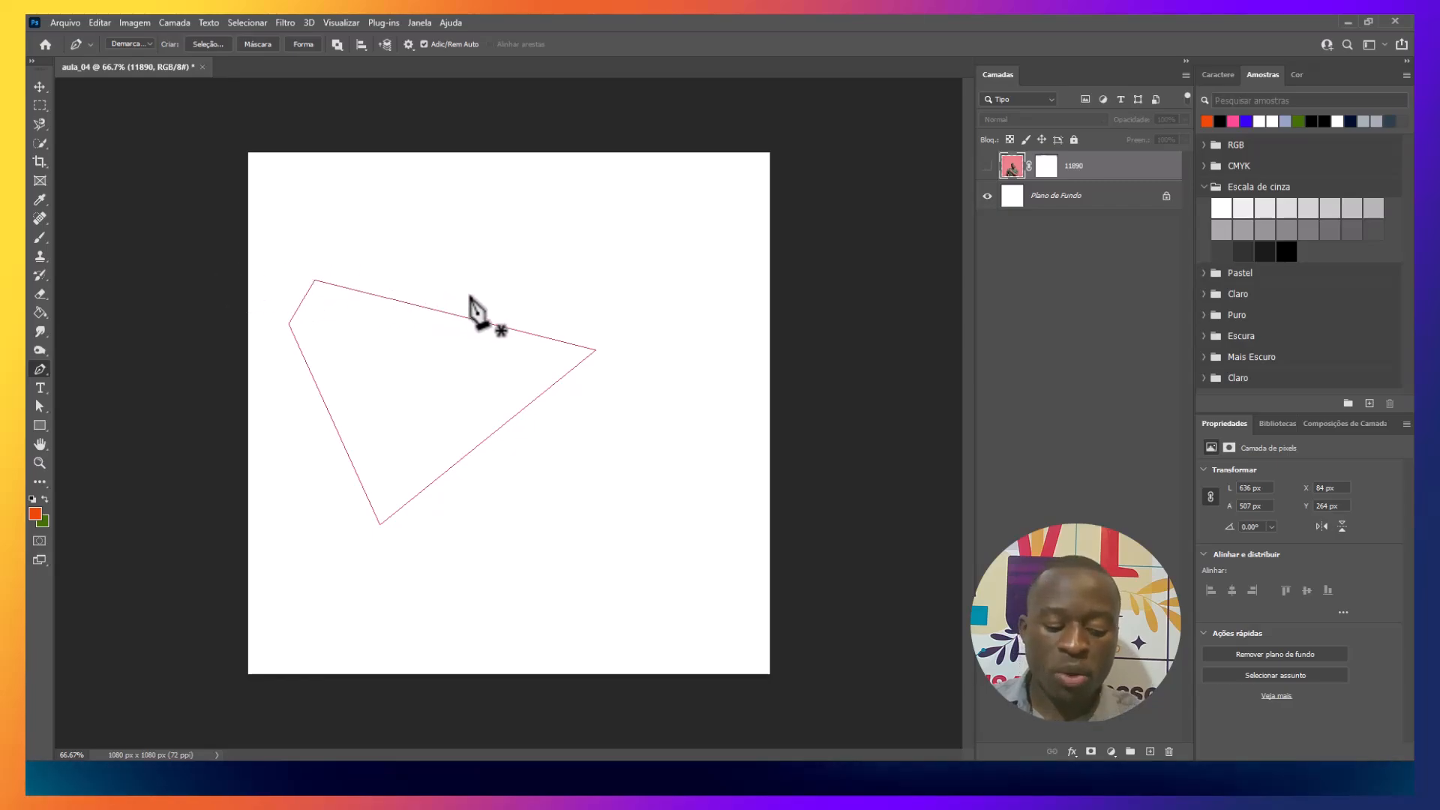
{"action": "key", "text": "ctrl+Return"}
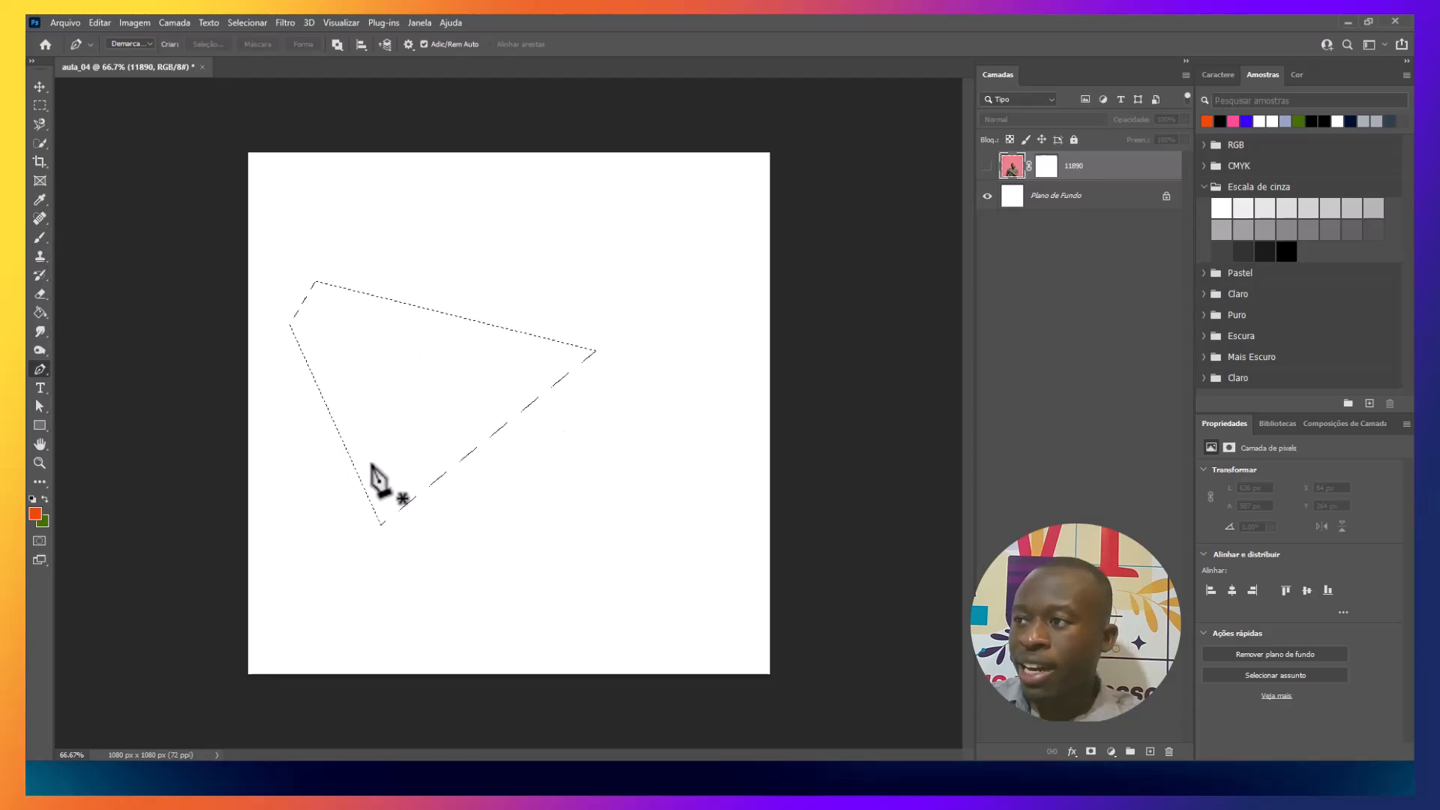
- Add a new layer above Plano de Fundo and brush orange inside the four-point selection at 22% opacity
{"action": "left_click", "coordinate": [40, 237]}
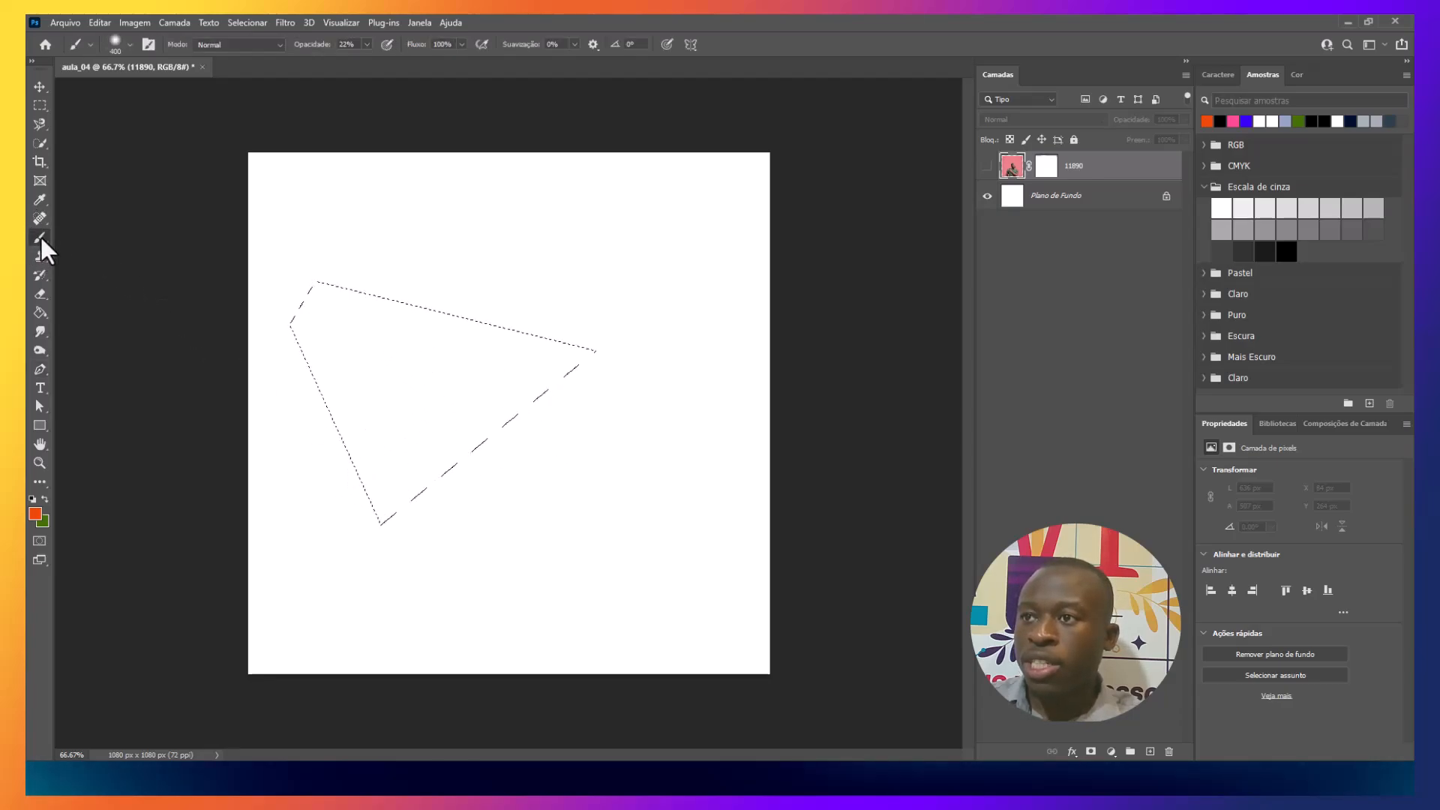
{"action": "left_click", "coordinate": [1065, 197]}
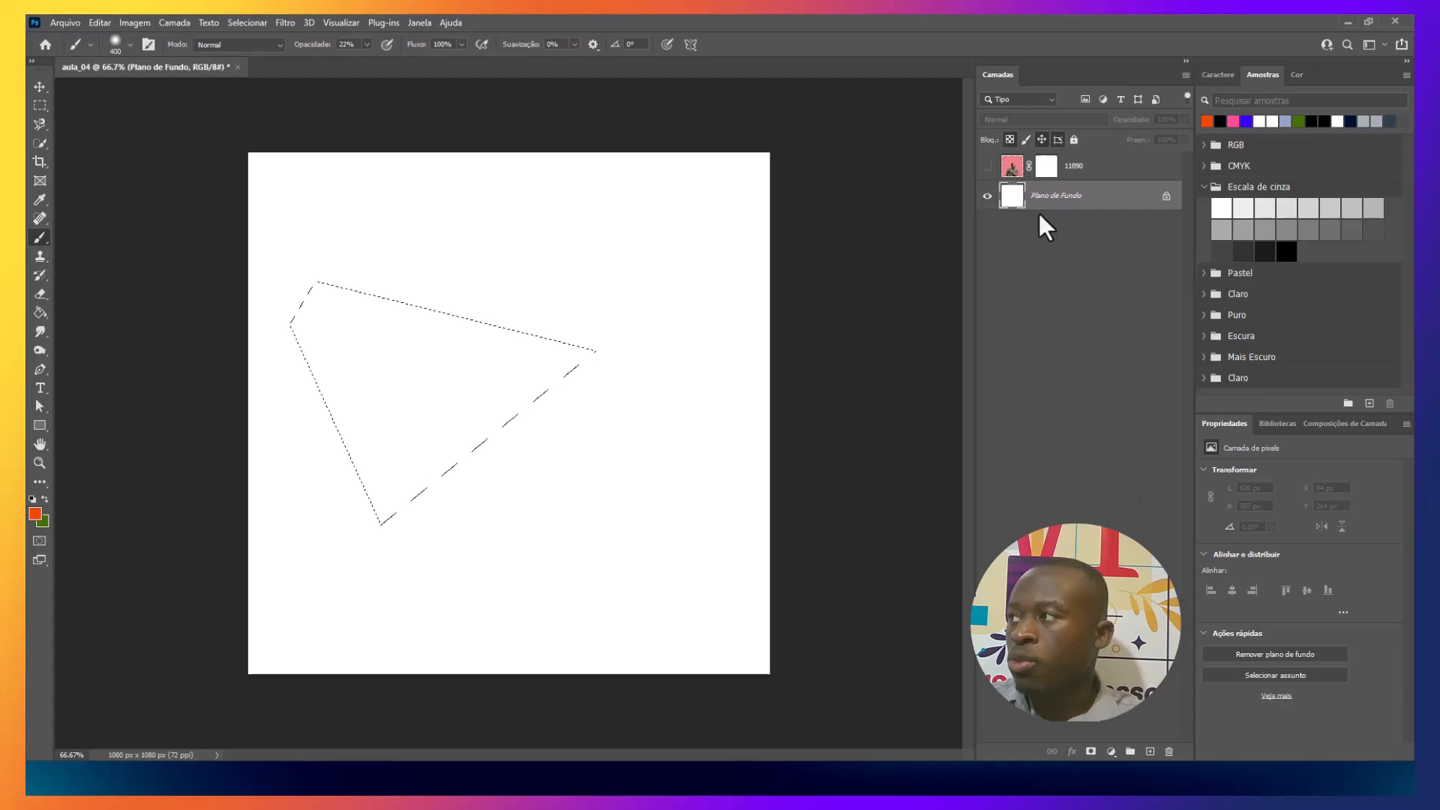
{"action": "left_click", "coordinate": [1149, 752]}
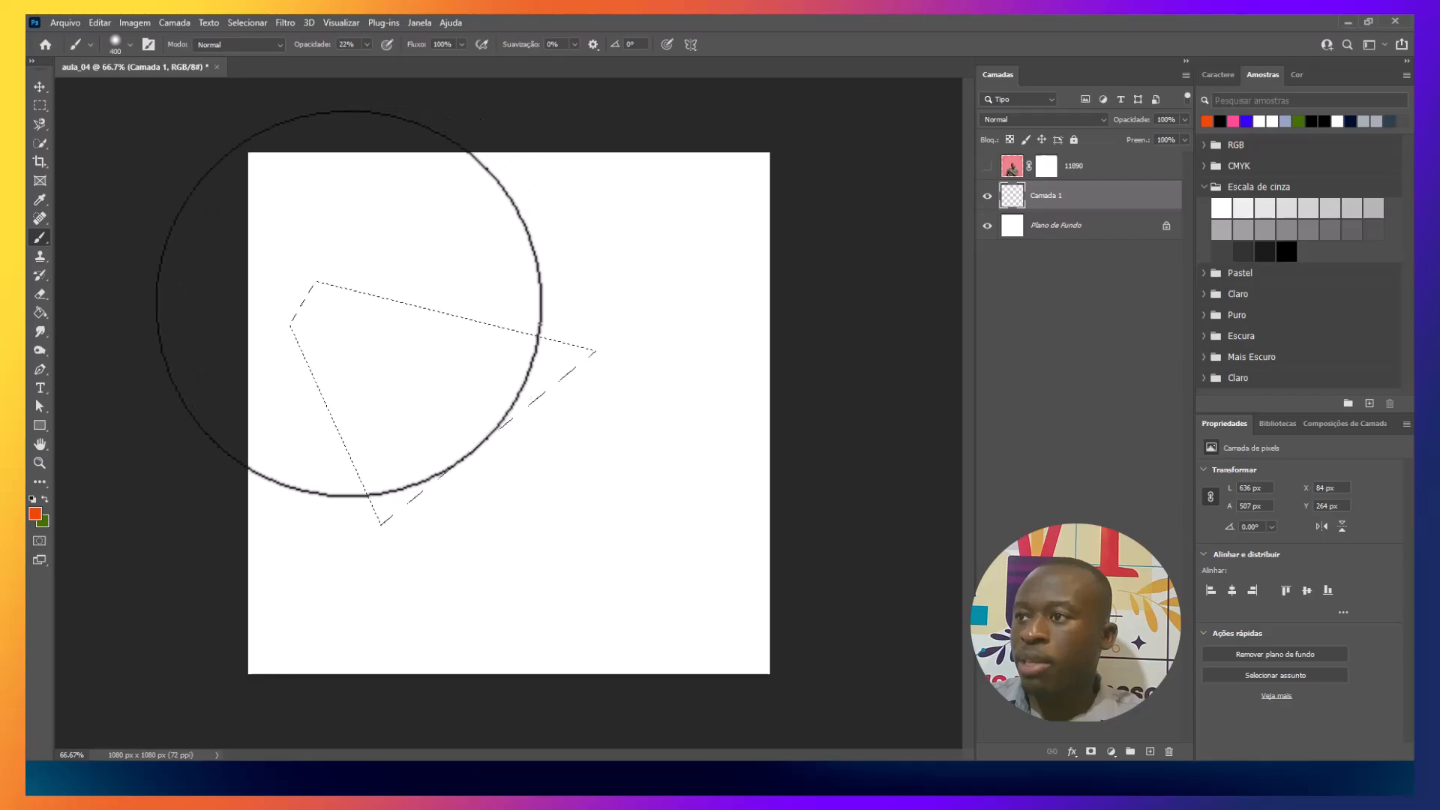
{"action": "mouse_move", "coordinate": [321, 257]}
{"action": "left_mouse_down"}
{"action": "mouse_move", "coordinate": [411, 278]}
{"action": "mouse_move", "coordinate": [533, 310]}
{"action": "mouse_move", "coordinate": [550, 337]}
{"action": "mouse_move", "coordinate": [501, 409]}
{"action": "mouse_move", "coordinate": [402, 479]}
{"action": "mouse_move", "coordinate": [353, 450]}
{"action": "mouse_move", "coordinate": [313, 277]}
{"action": "mouse_move", "coordinate": [406, 387]}
{"action": "mouse_move", "coordinate": [456, 372]}
{"action": "left_mouse_up"}
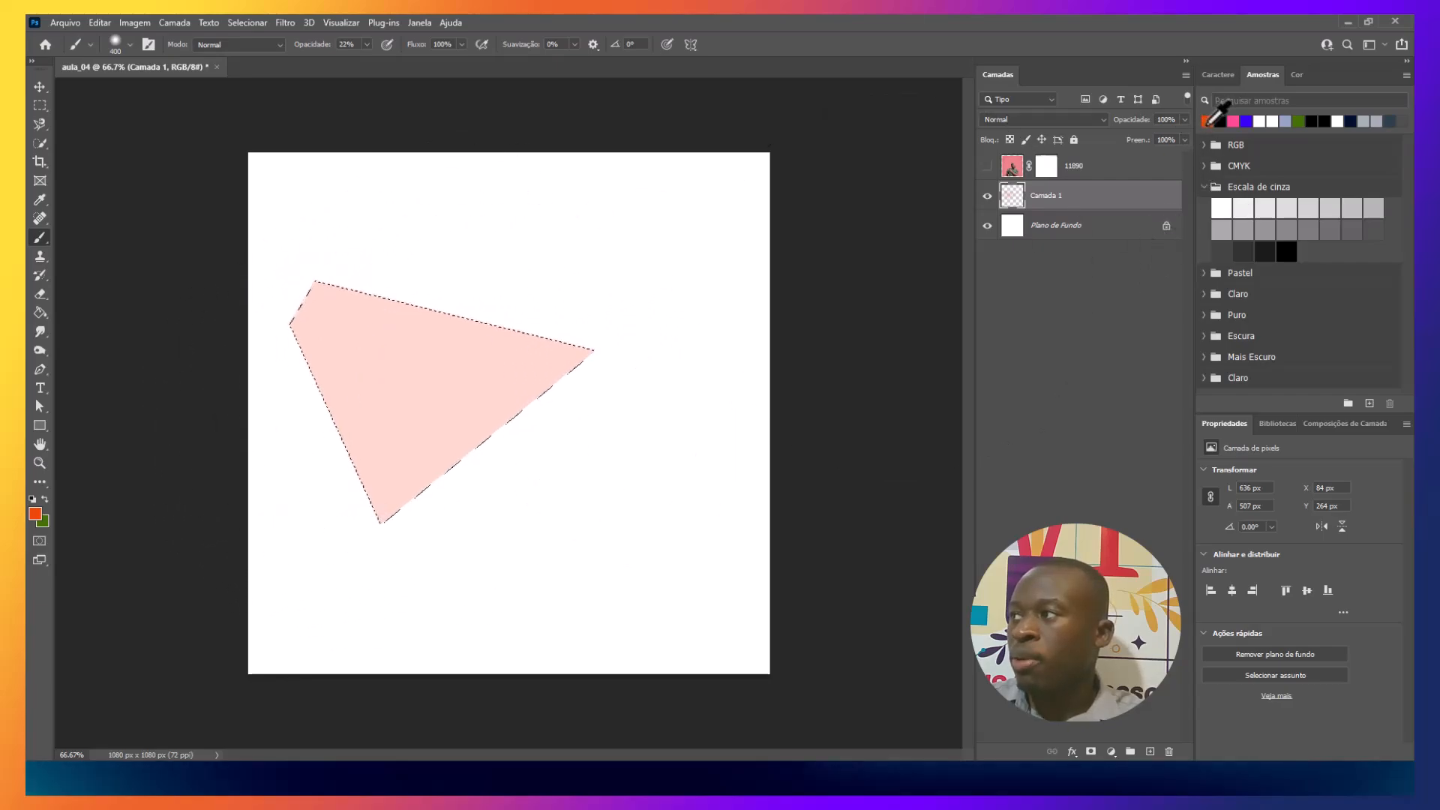
{"action": "mouse_move", "coordinate": [514, 369]}
{"action": "left_mouse_down"}
{"action": "mouse_move", "coordinate": [383, 465]}
{"action": "mouse_move", "coordinate": [446, 362]}
{"action": "mouse_move", "coordinate": [403, 408]}
{"action": "mouse_move", "coordinate": [393, 375]}
{"action": "mouse_move", "coordinate": [357, 389]}
{"action": "mouse_move", "coordinate": [362, 358]}
{"action": "left_mouse_up"}
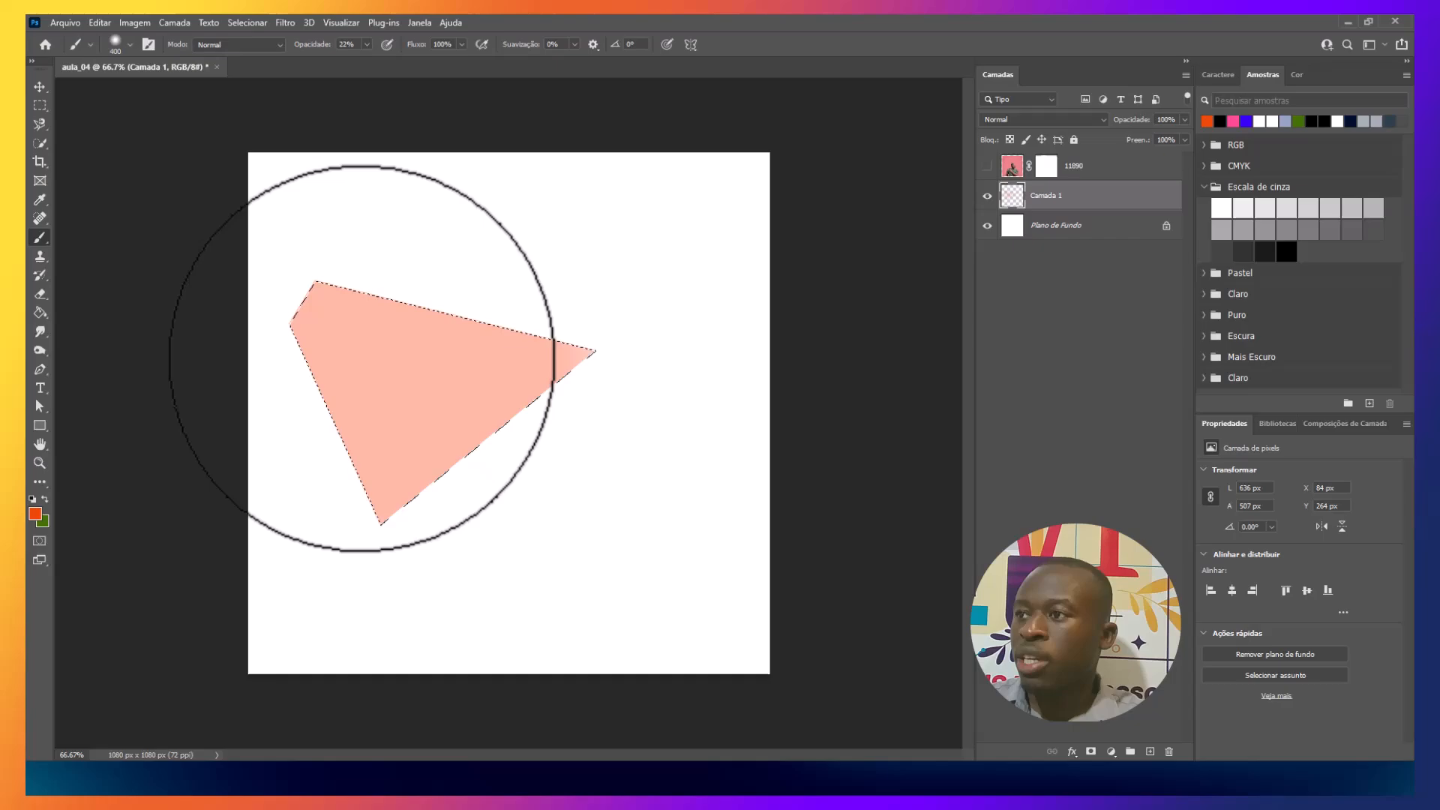
- Set the brush opacity to 100%, paint the selected area solid orange and deselect it
{"action": "left_click", "coordinate": [367, 43]}
{"action": "left_click_drag", "start_coordinate": [366, 62], "coordinate": [633, 93]}
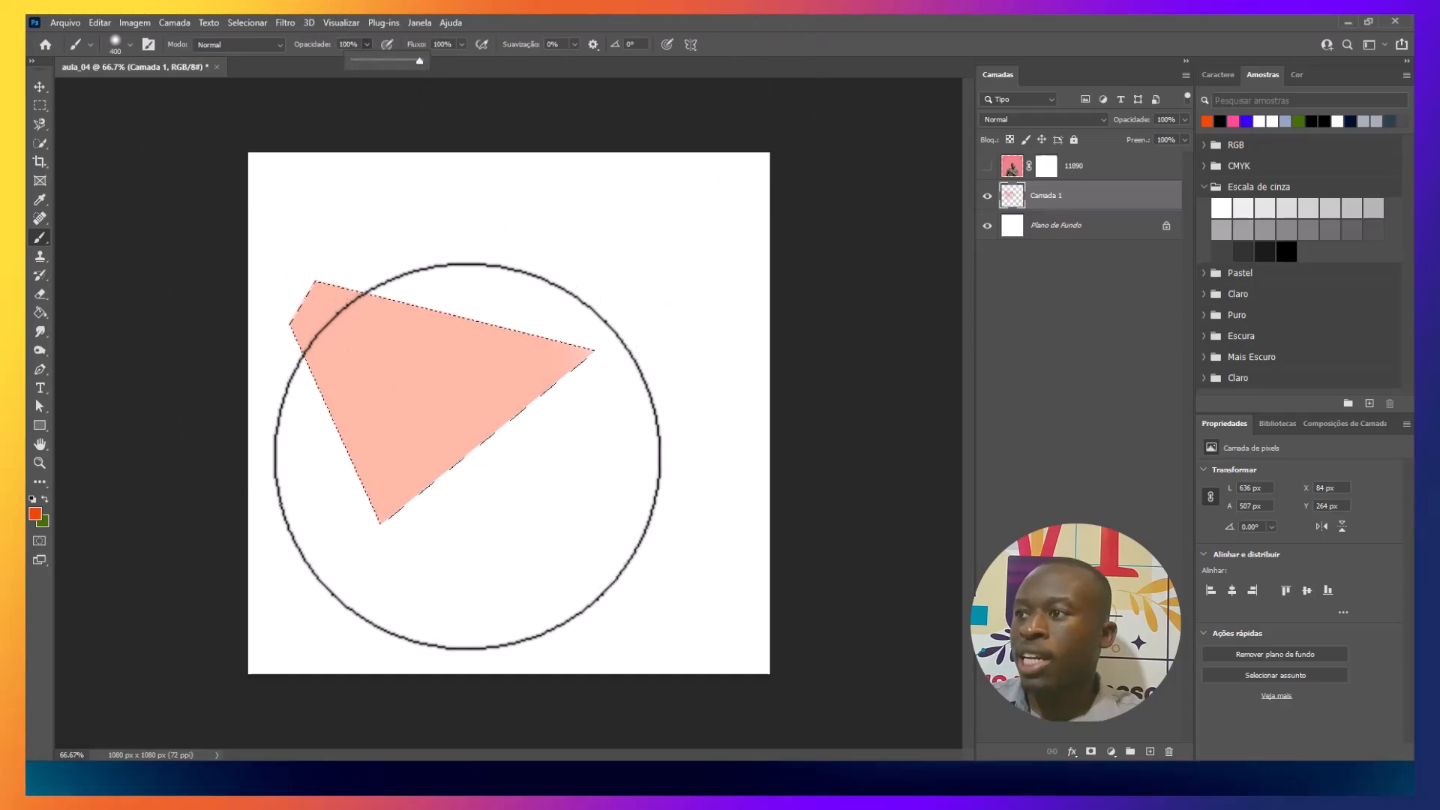
{"action": "mouse_move", "coordinate": [475, 370]}
{"action": "left_mouse_down"}
{"action": "mouse_move", "coordinate": [633, 277]}
{"action": "mouse_move", "coordinate": [488, 376]}
{"action": "mouse_move", "coordinate": [290, 386]}
{"action": "left_mouse_up"}
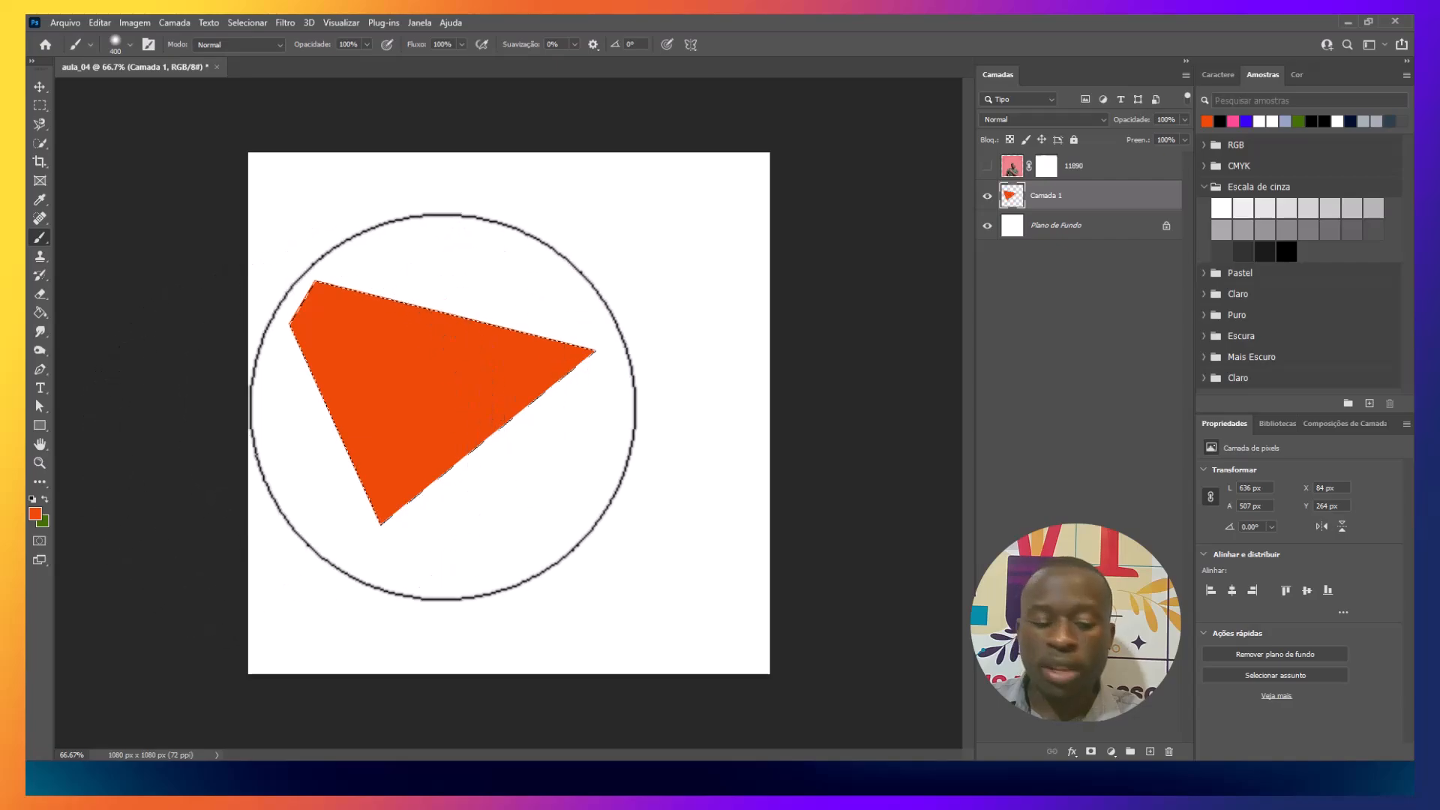
{"action": "key", "text": "ctrl+d"}
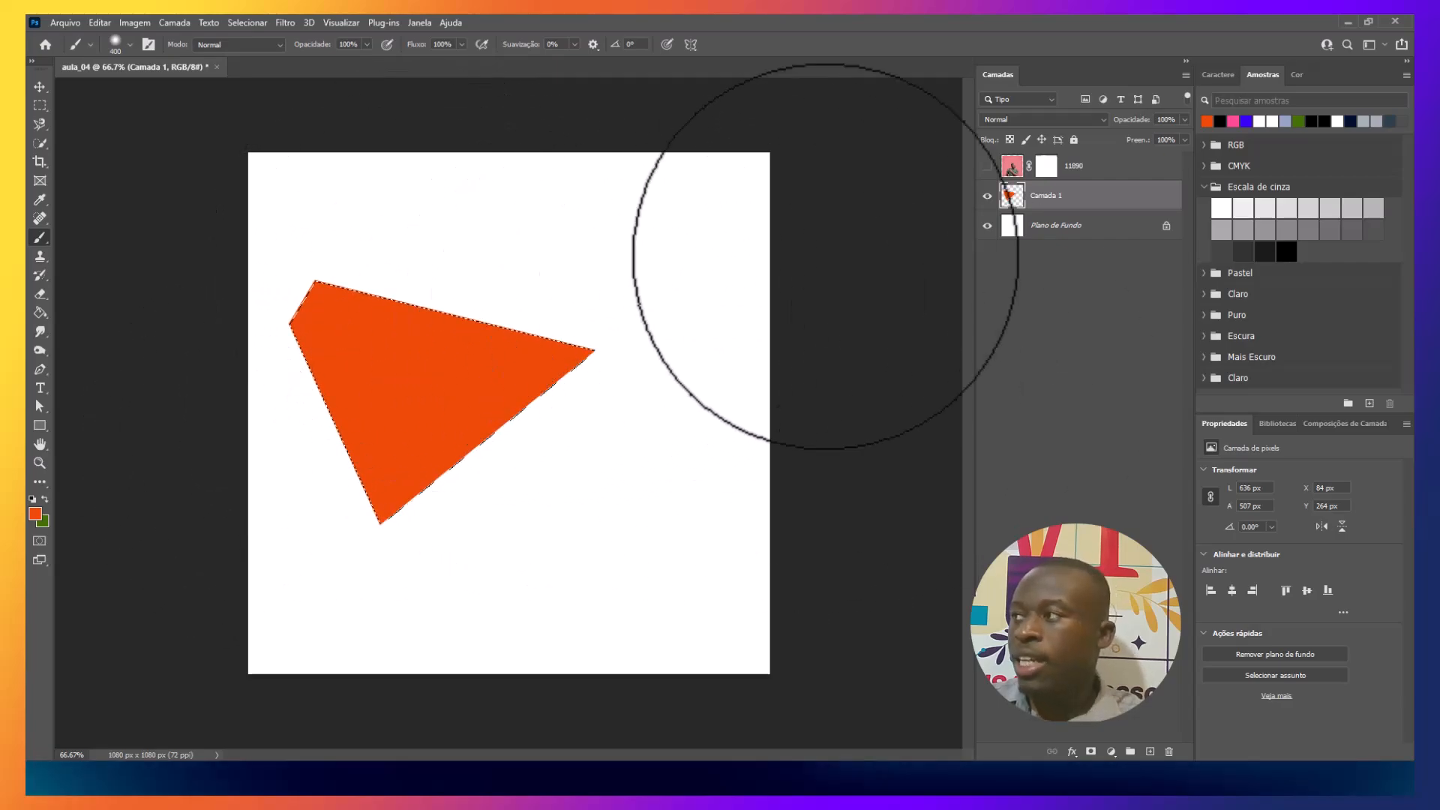
- Hide Camada 1 and draw a closed five-point path about 517 × 300 px with the Pen tool
{"action": "left_click", "coordinate": [987, 196]}
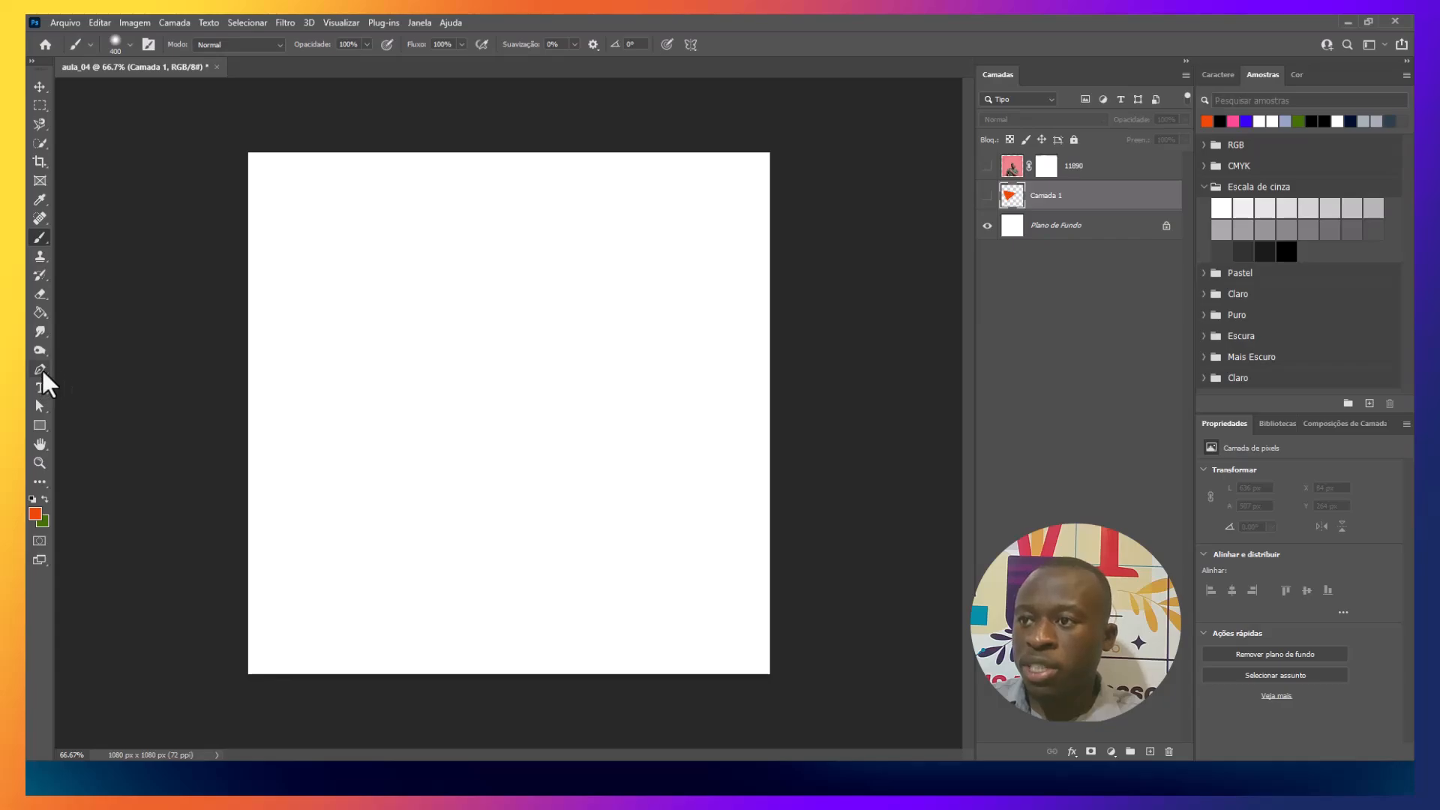
{"action": "left_click", "coordinate": [43, 371]}
{"action": "left_click", "coordinate": [373, 386]}
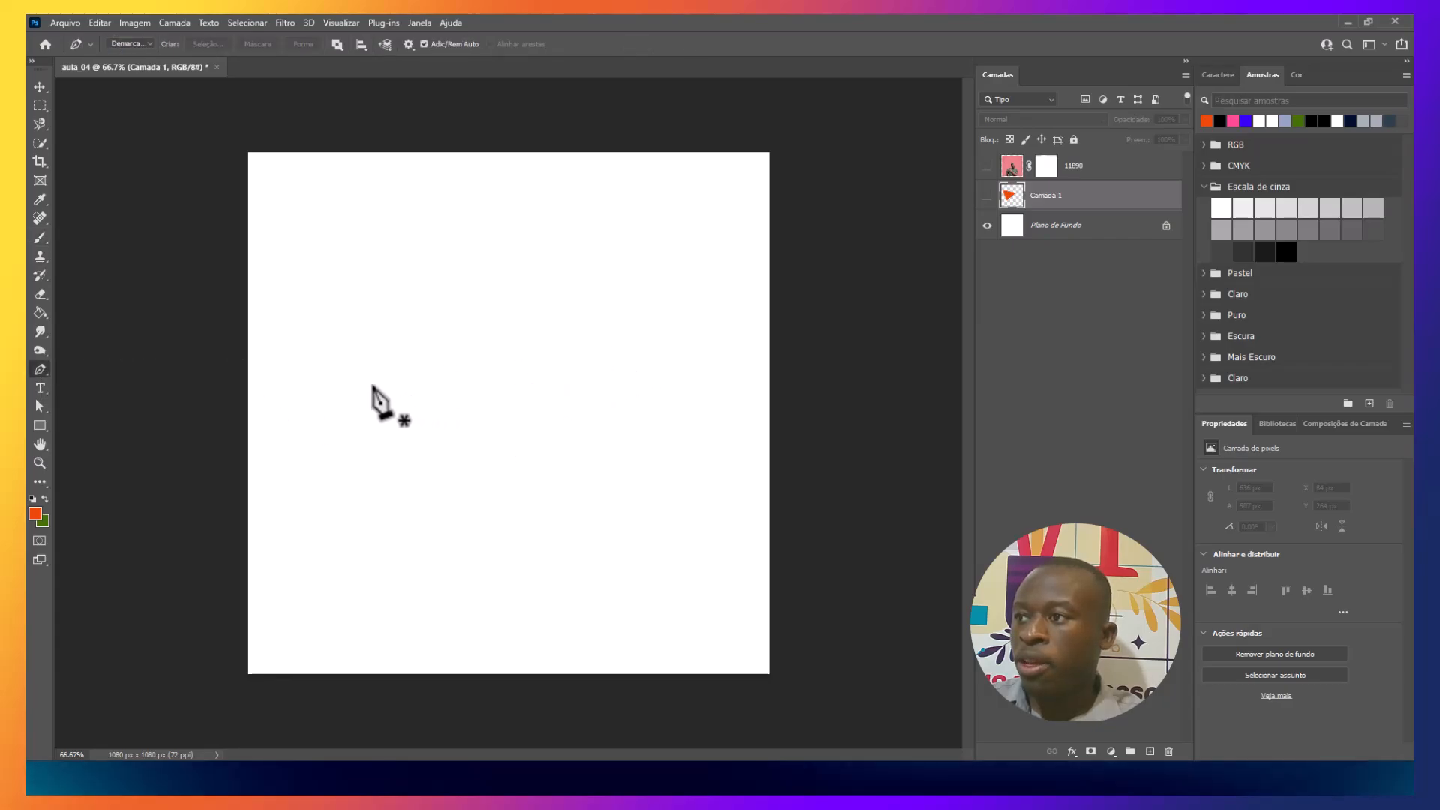
{"action": "left_click", "coordinate": [373, 386]}
{"action": "left_click", "coordinate": [593, 320]}
{"action": "left_click", "coordinate": [537, 244]}
{"action": "left_click", "coordinate": [425, 242]}
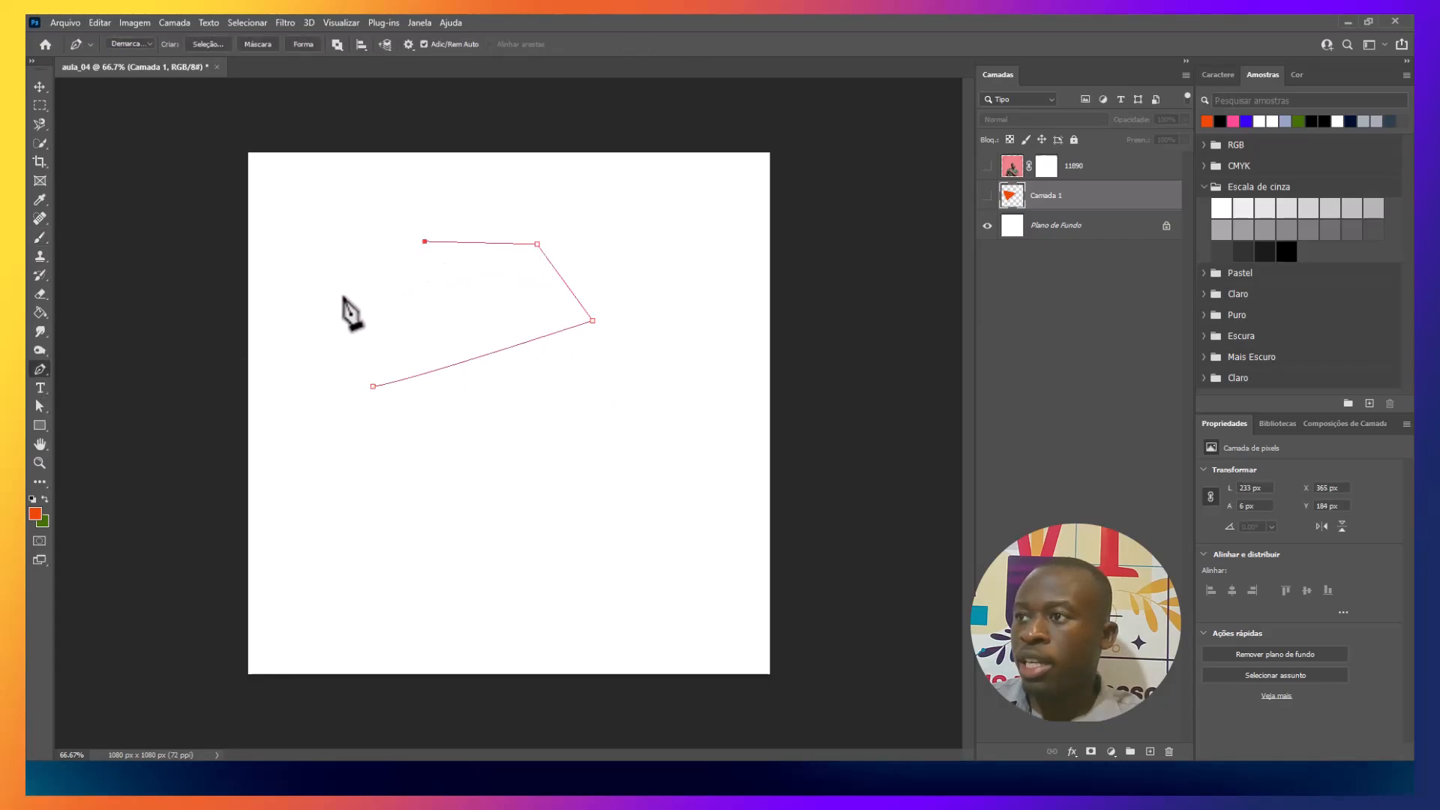
{"action": "left_click", "coordinate": [343, 296]}
{"action": "left_click", "coordinate": [373, 387]}
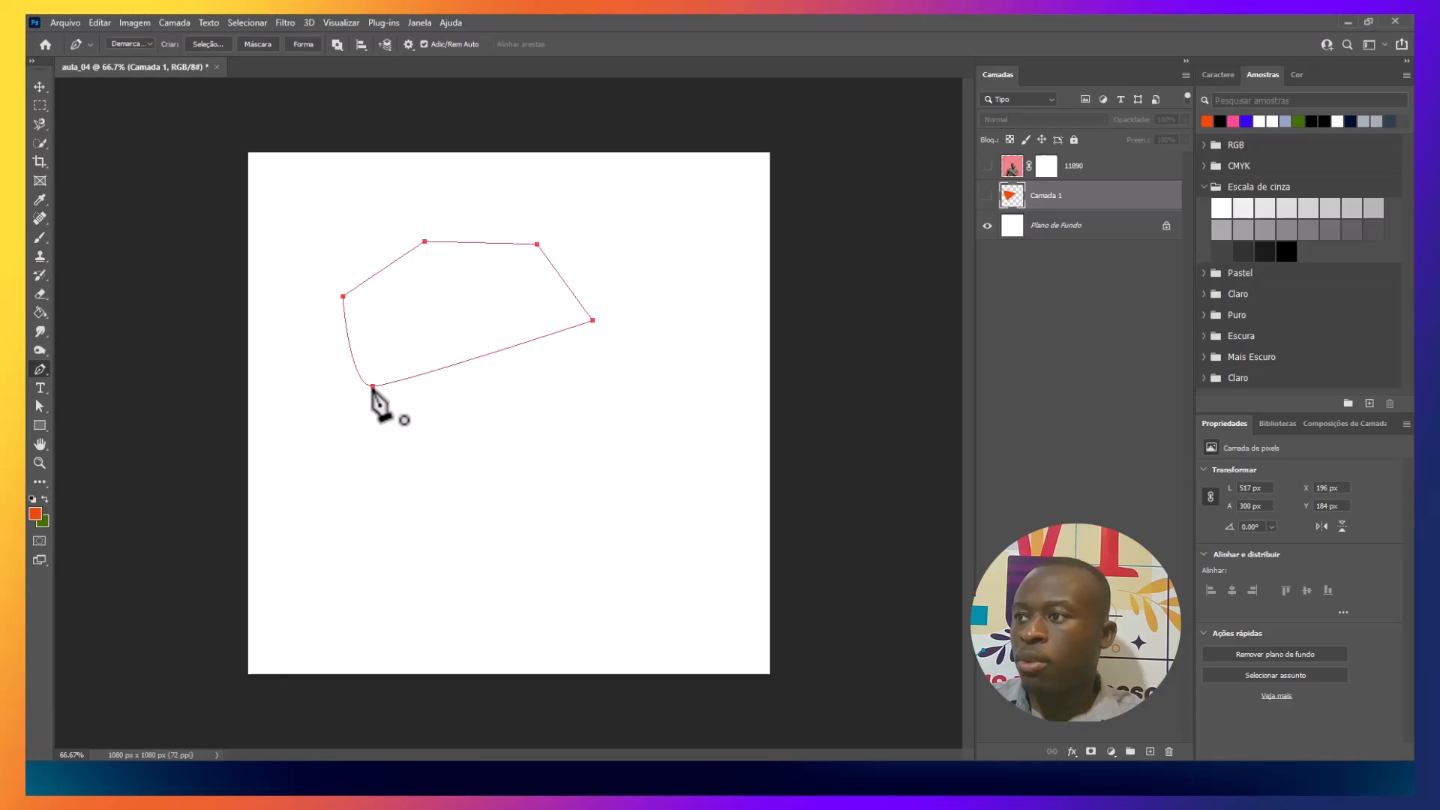
- Turn the closed path into a solid colour fill layer with the orange colour f44906
{"action": "left_click", "coordinate": [1111, 752]}
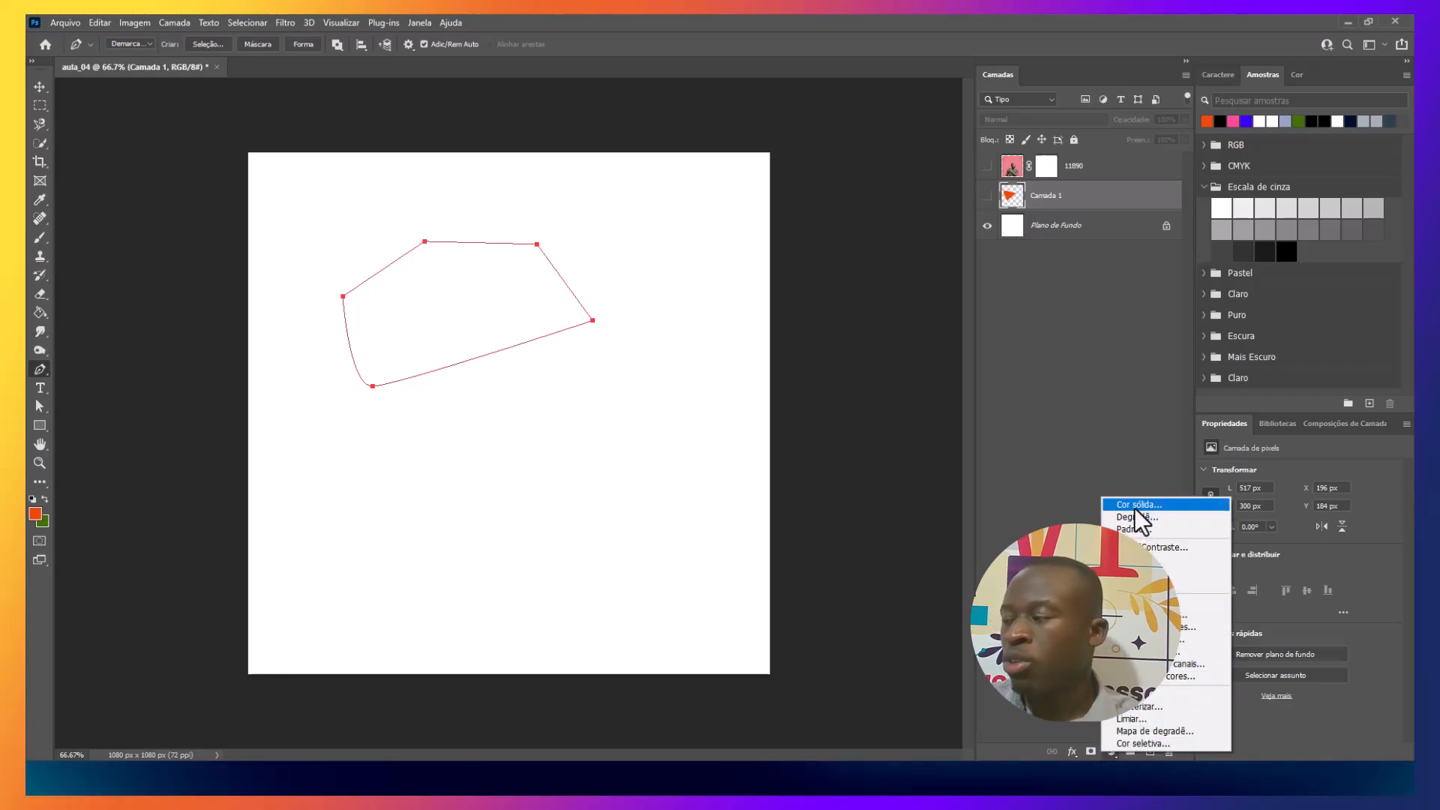
{"action": "left_click", "coordinate": [1134, 505]}
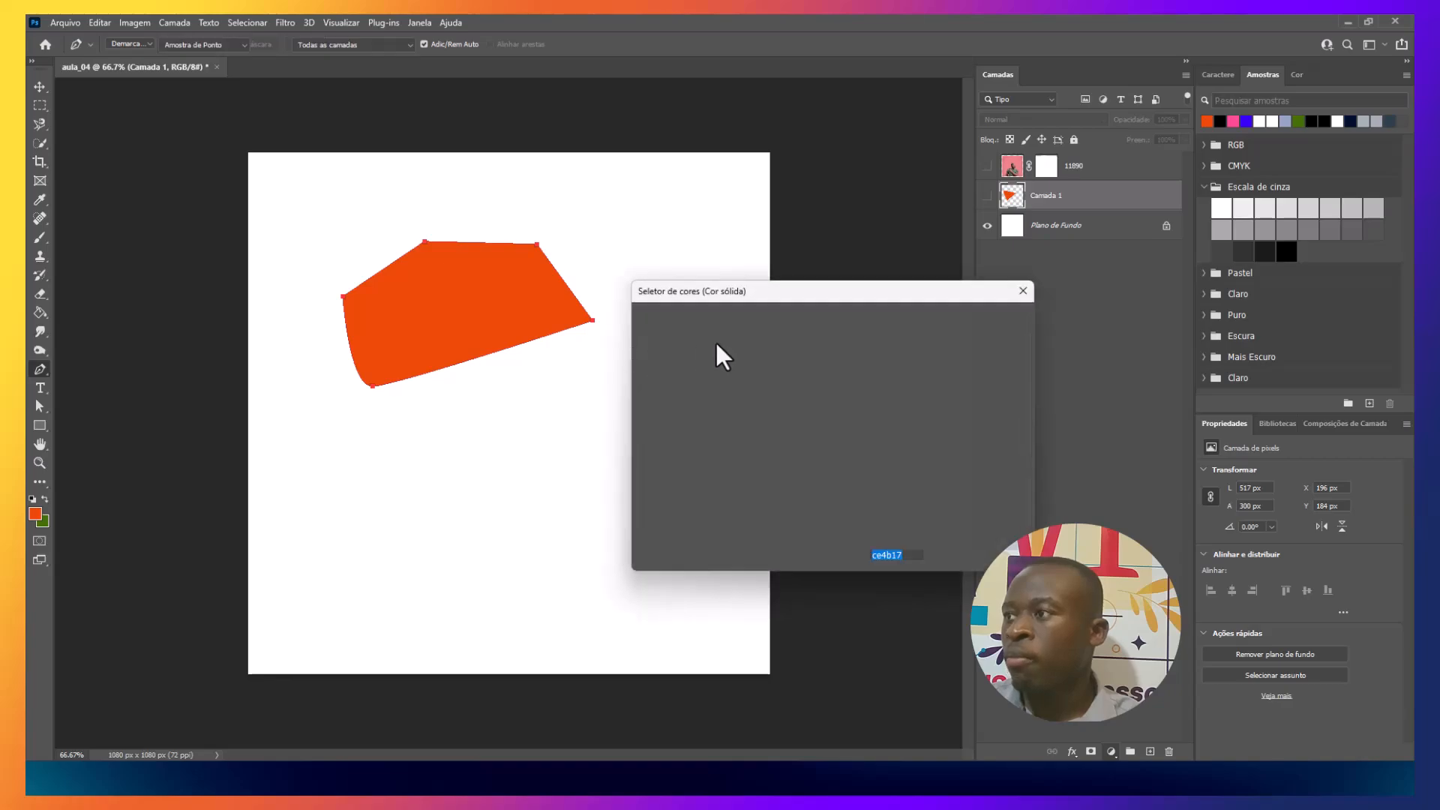
{"action": "left_click_drag", "start_coordinate": [799, 290], "coordinate": [810, 315]}
{"action": "left_click_drag", "start_coordinate": [816, 385], "coordinate": [831, 356]}
{"action": "left_click", "coordinate": [948, 343]}
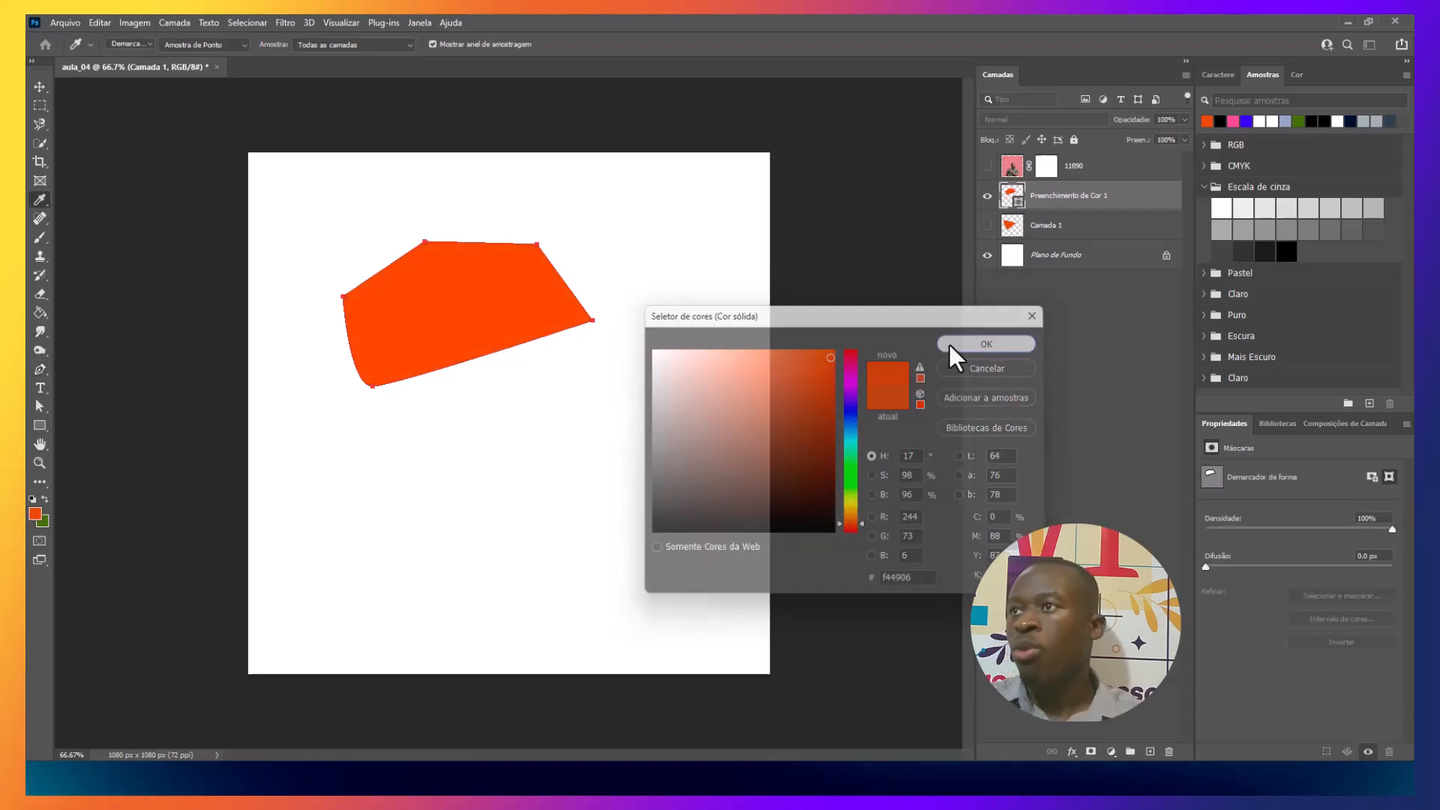
- Change the path shape's fill using the shape tool's options, trying blue and white before choosing pink
{"action": "key", "text": "p"}
{"action": "key", "text": "u"}
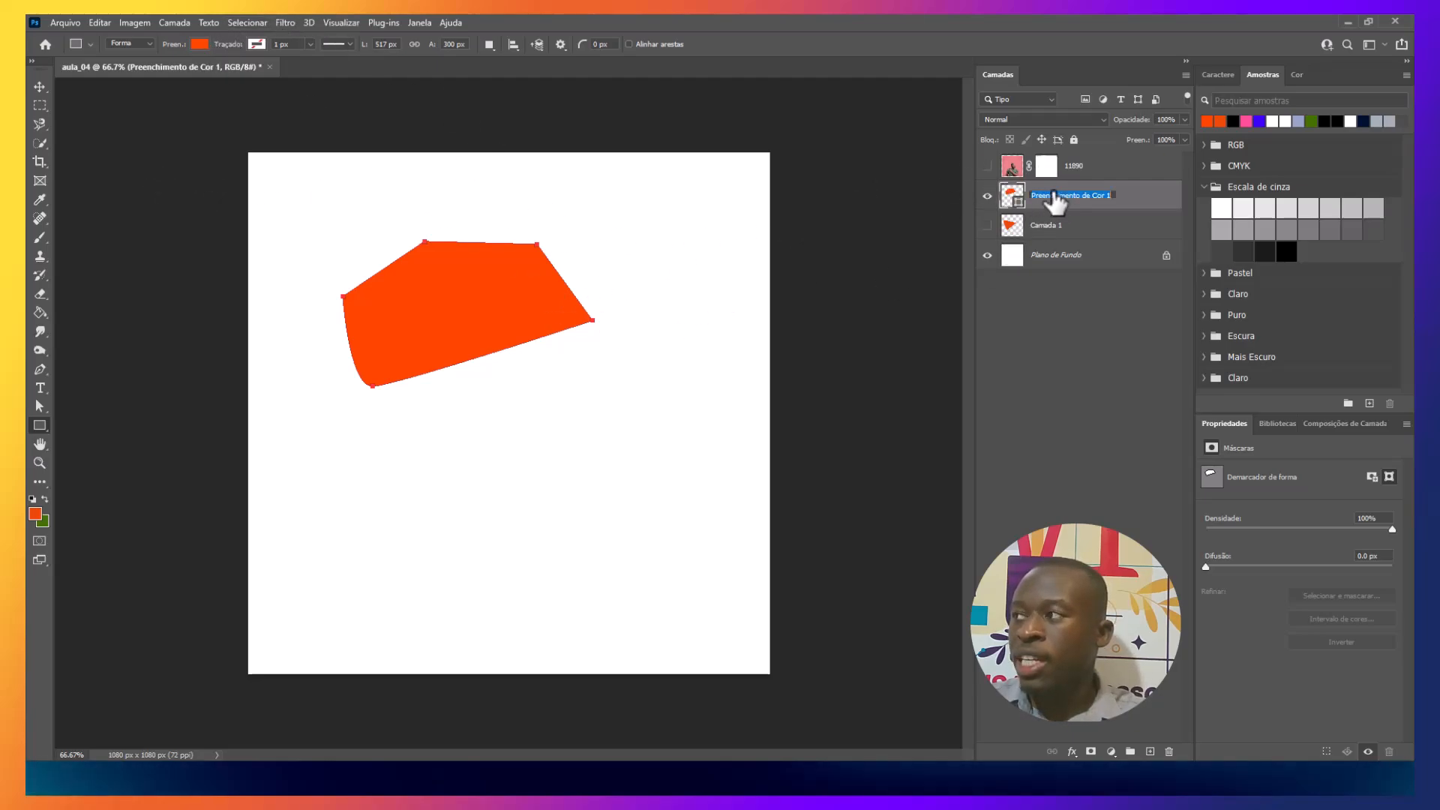
{"action": "key", "text": "Return"}
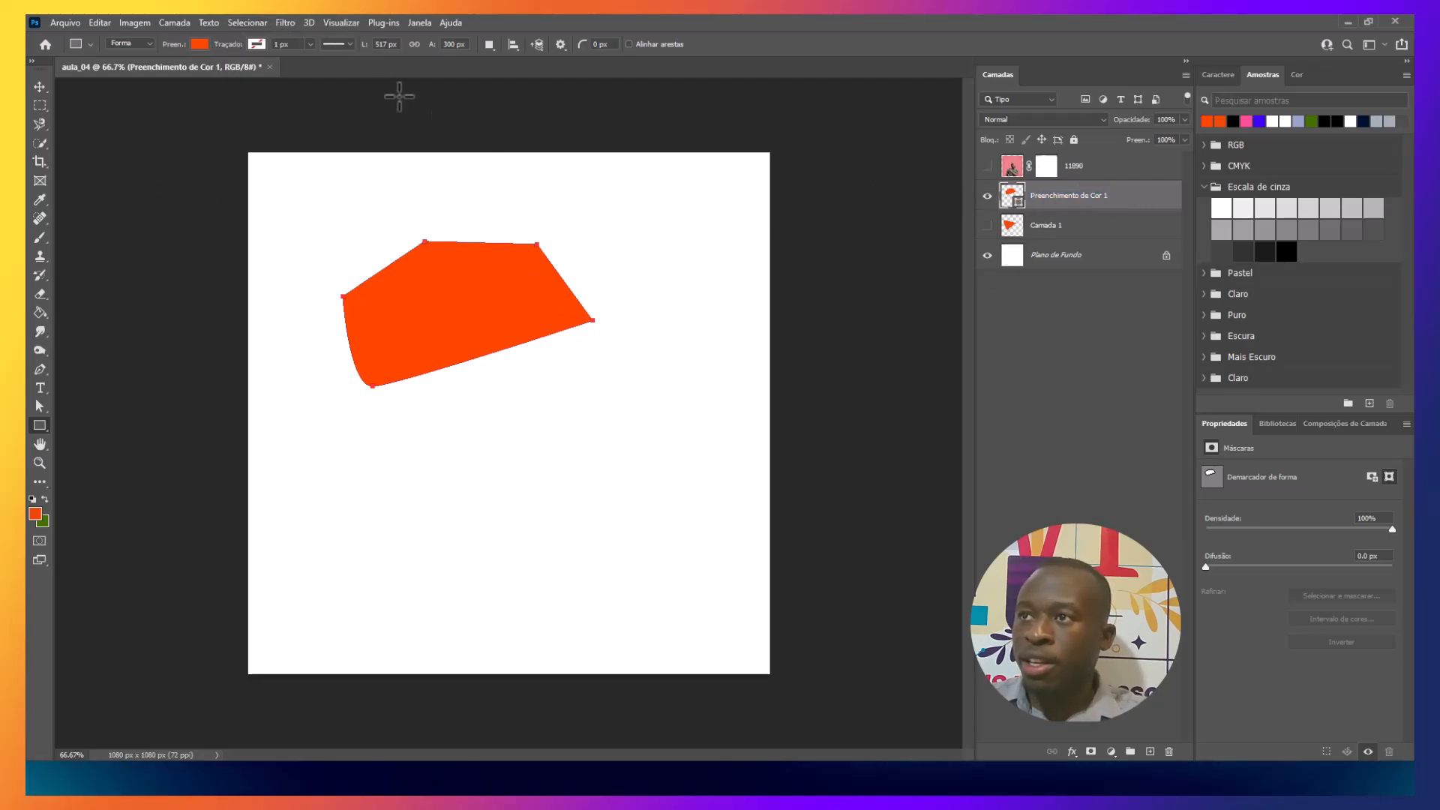
{"action": "left_click", "coordinate": [201, 44]}
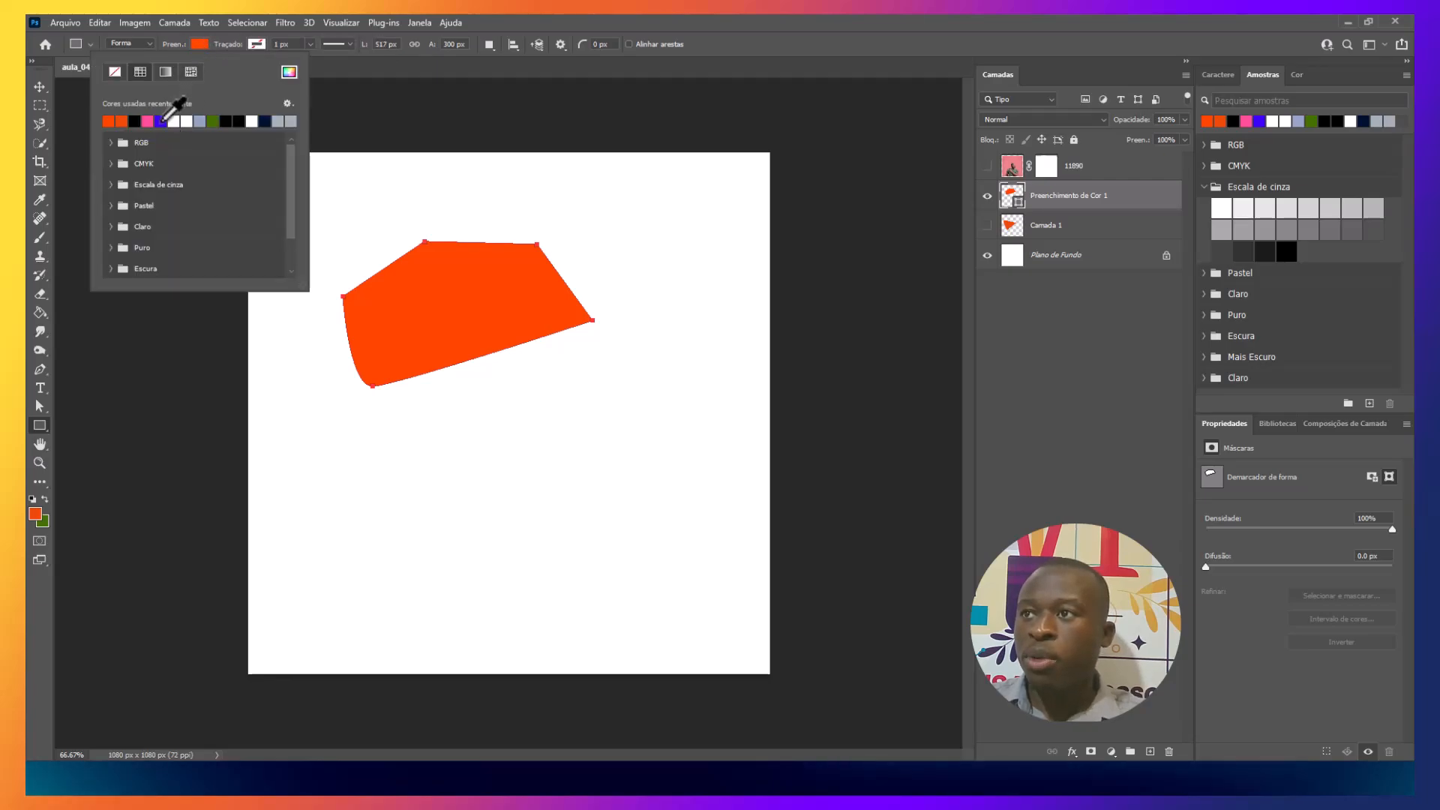
{"action": "left_click", "coordinate": [162, 121]}
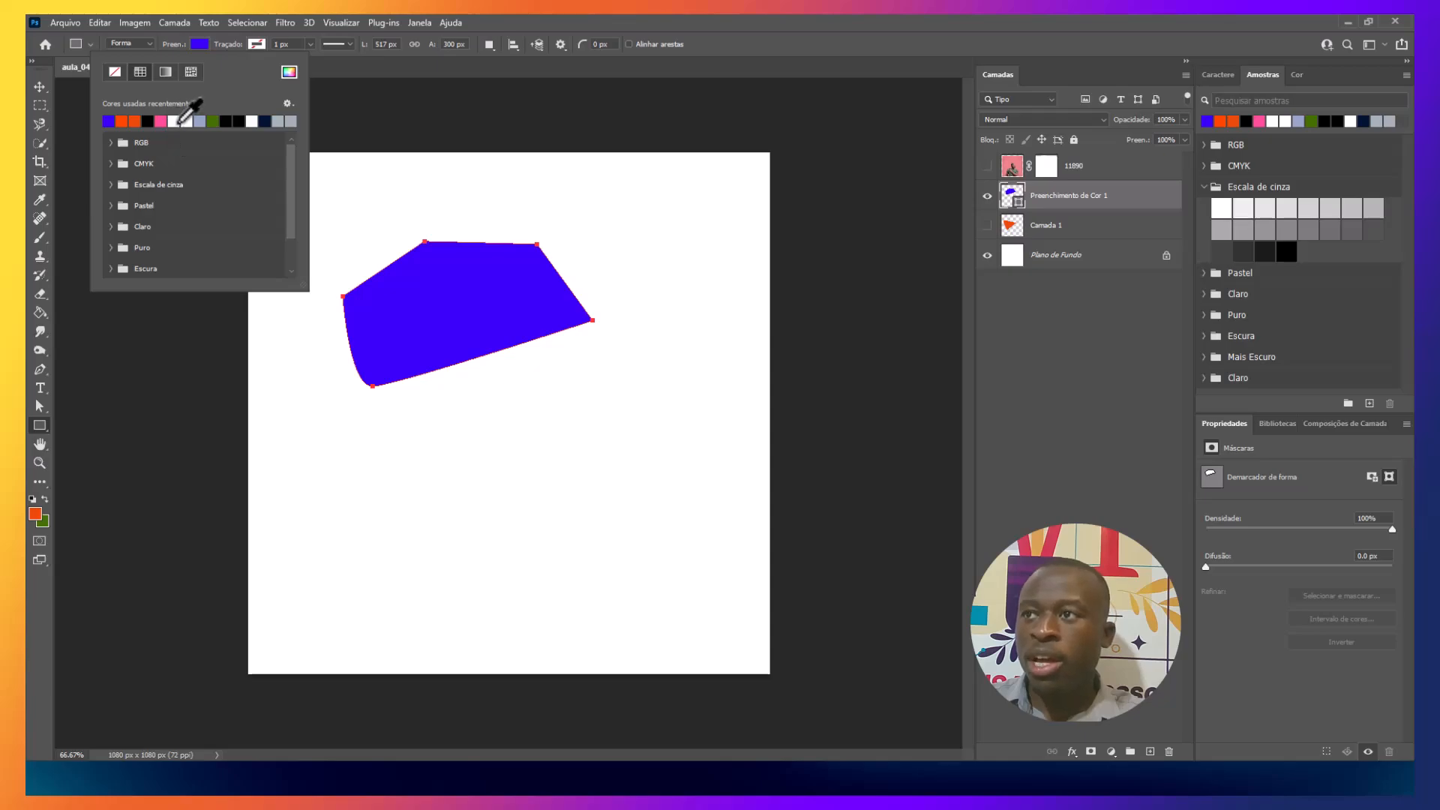
{"action": "left_click", "coordinate": [173, 121]}
{"action": "left_click", "coordinate": [173, 120]}
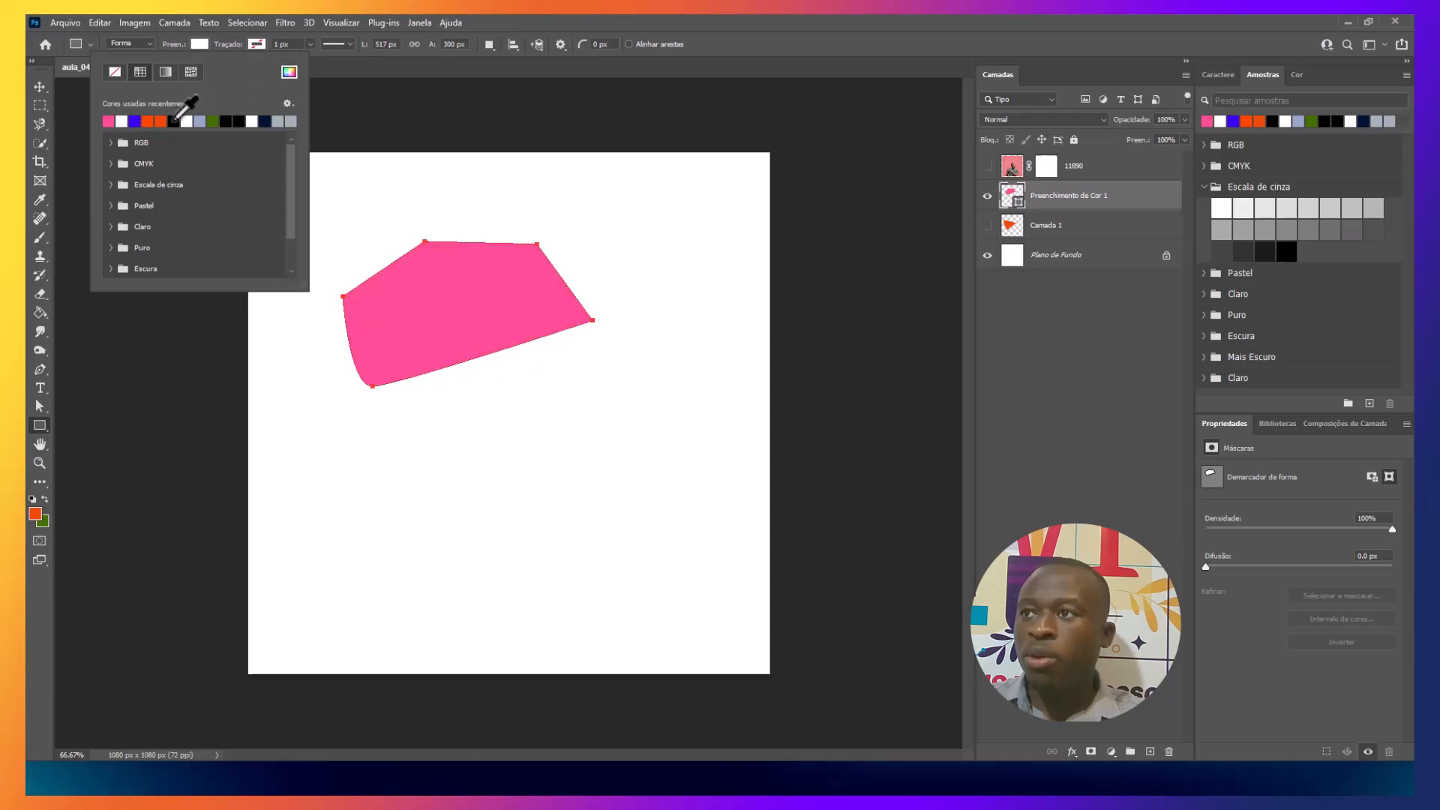
- Give the pink shape a blue 10 px stroke and move it slightly lower on the canvas
{"action": "left_click", "coordinate": [263, 45]}
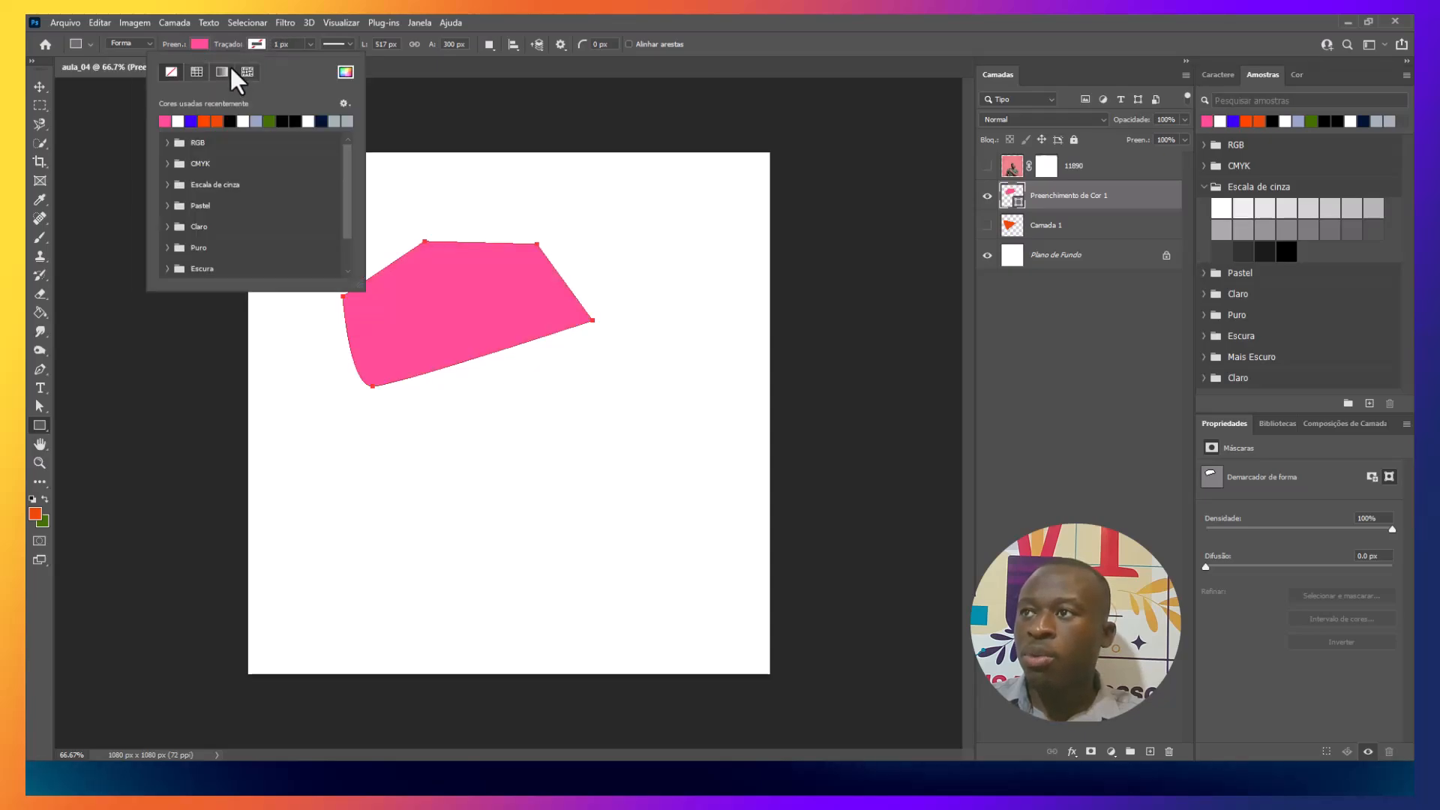
{"action": "left_click", "coordinate": [192, 120]}
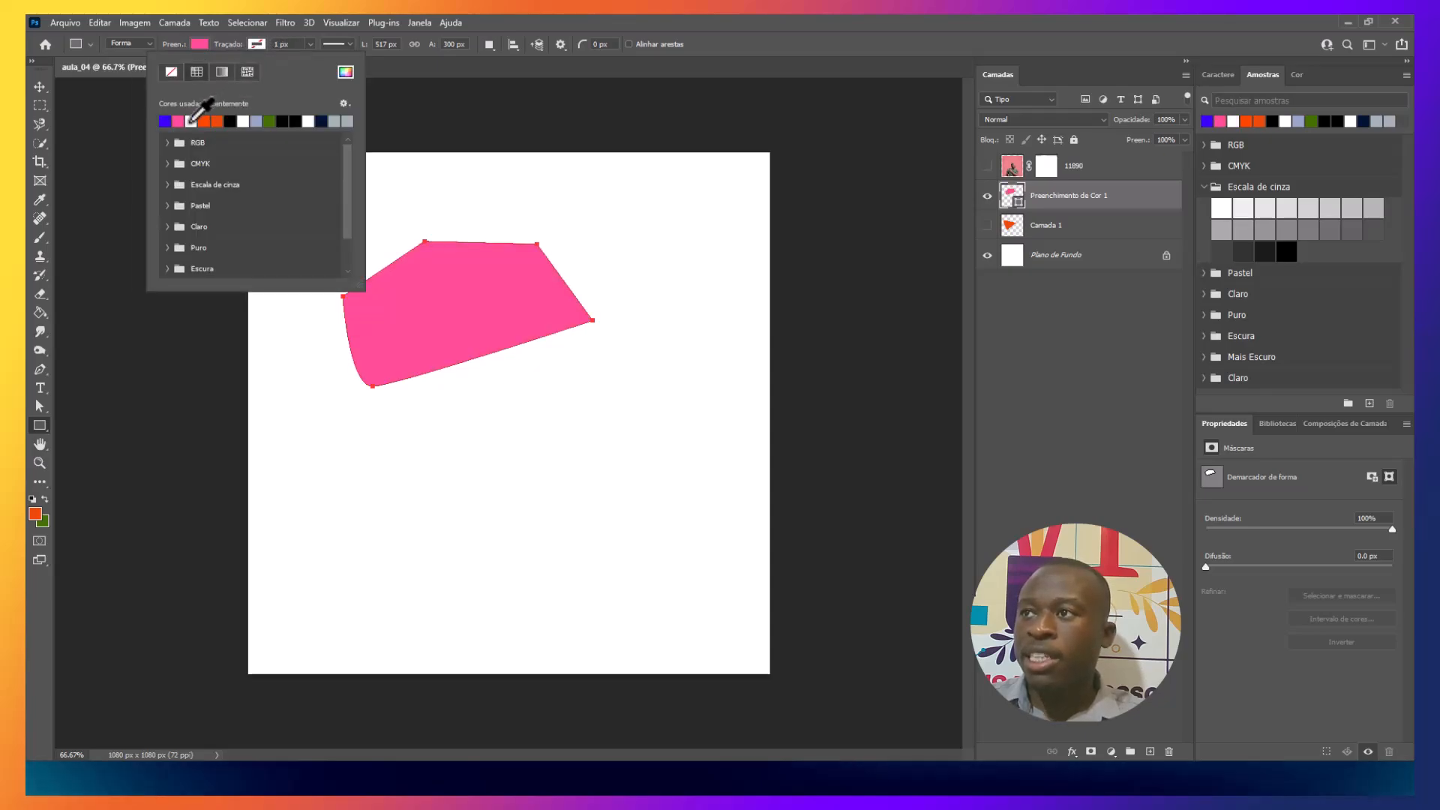
{"action": "left_click", "coordinate": [278, 45]}
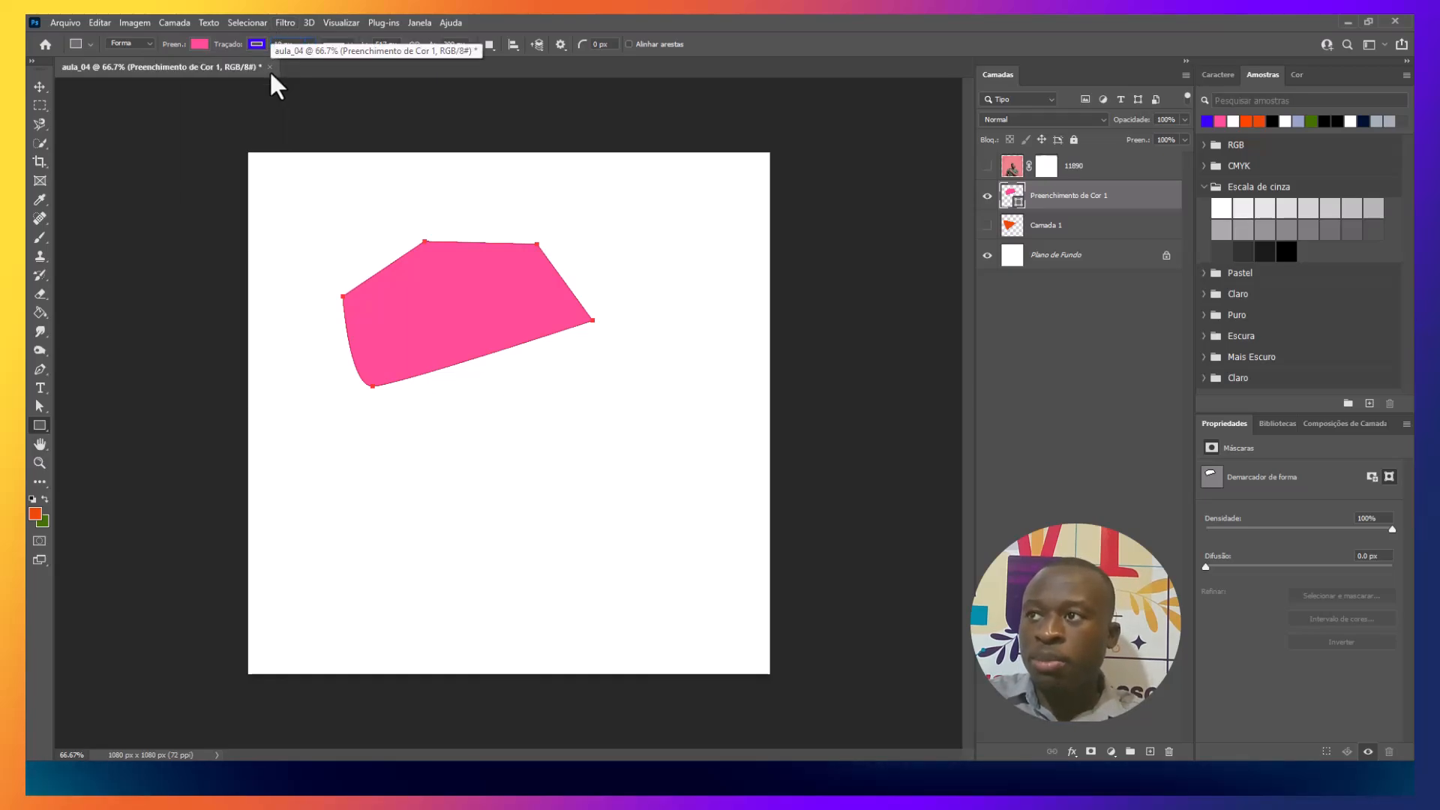
{"action": "key", "text": "Return"}
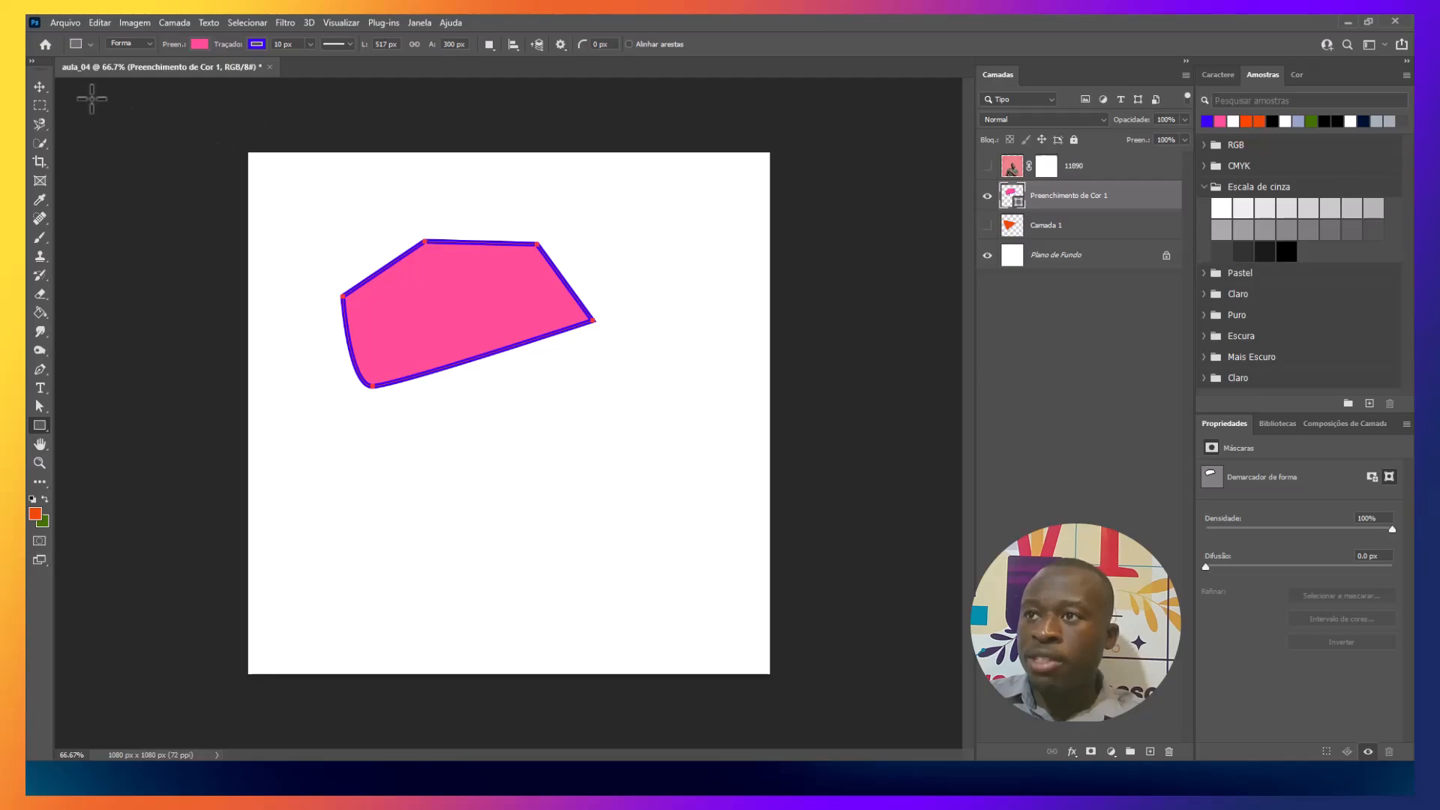
{"action": "left_click", "coordinate": [31, 85]}
{"action": "left_click_drag", "start_coordinate": [414, 285], "coordinate": [433, 343]}
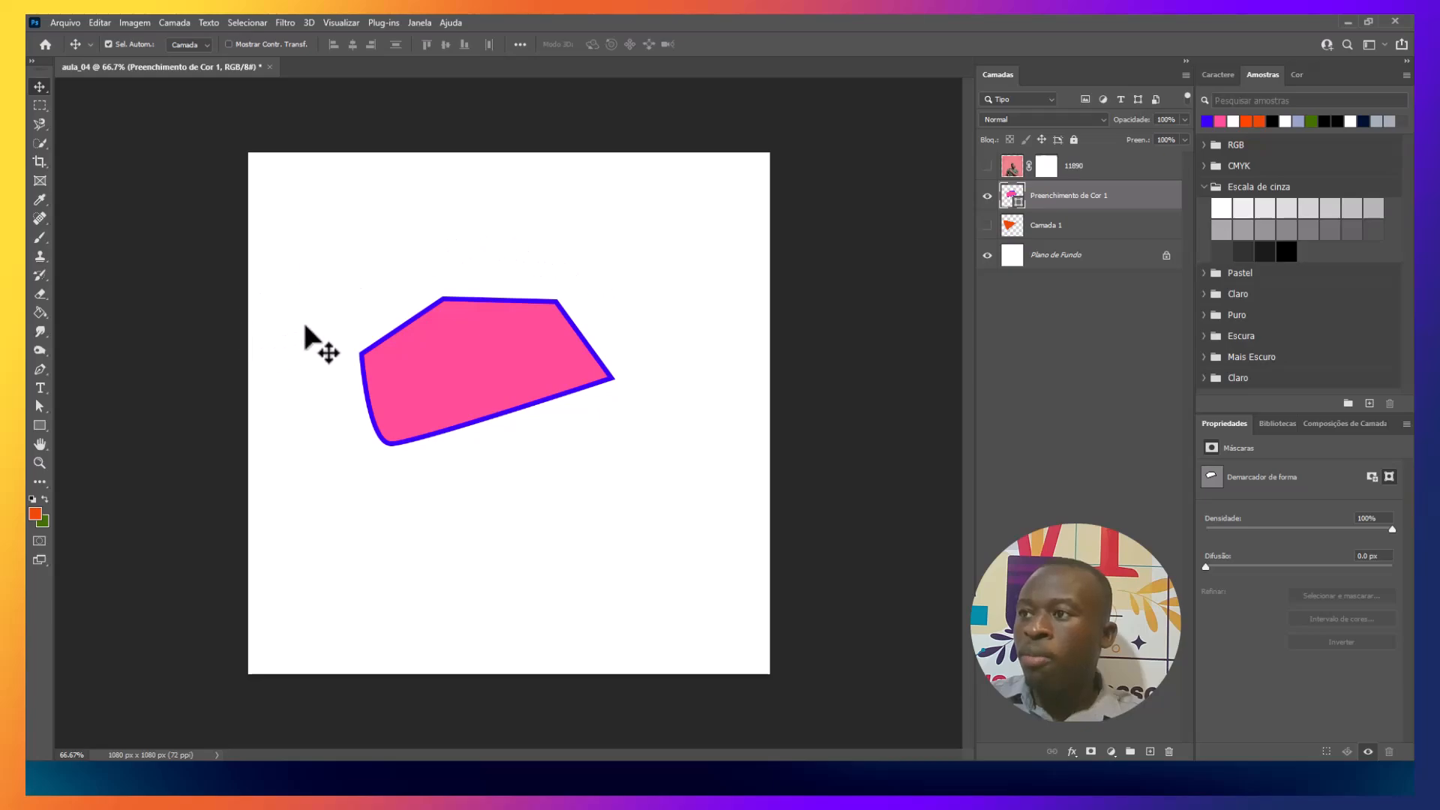
- Delete the layers Preenchimento de Cor 1, Camada 1 and 11890, keeping only Plano de Fundo
{"action": "left_click", "coordinate": [986, 196]}
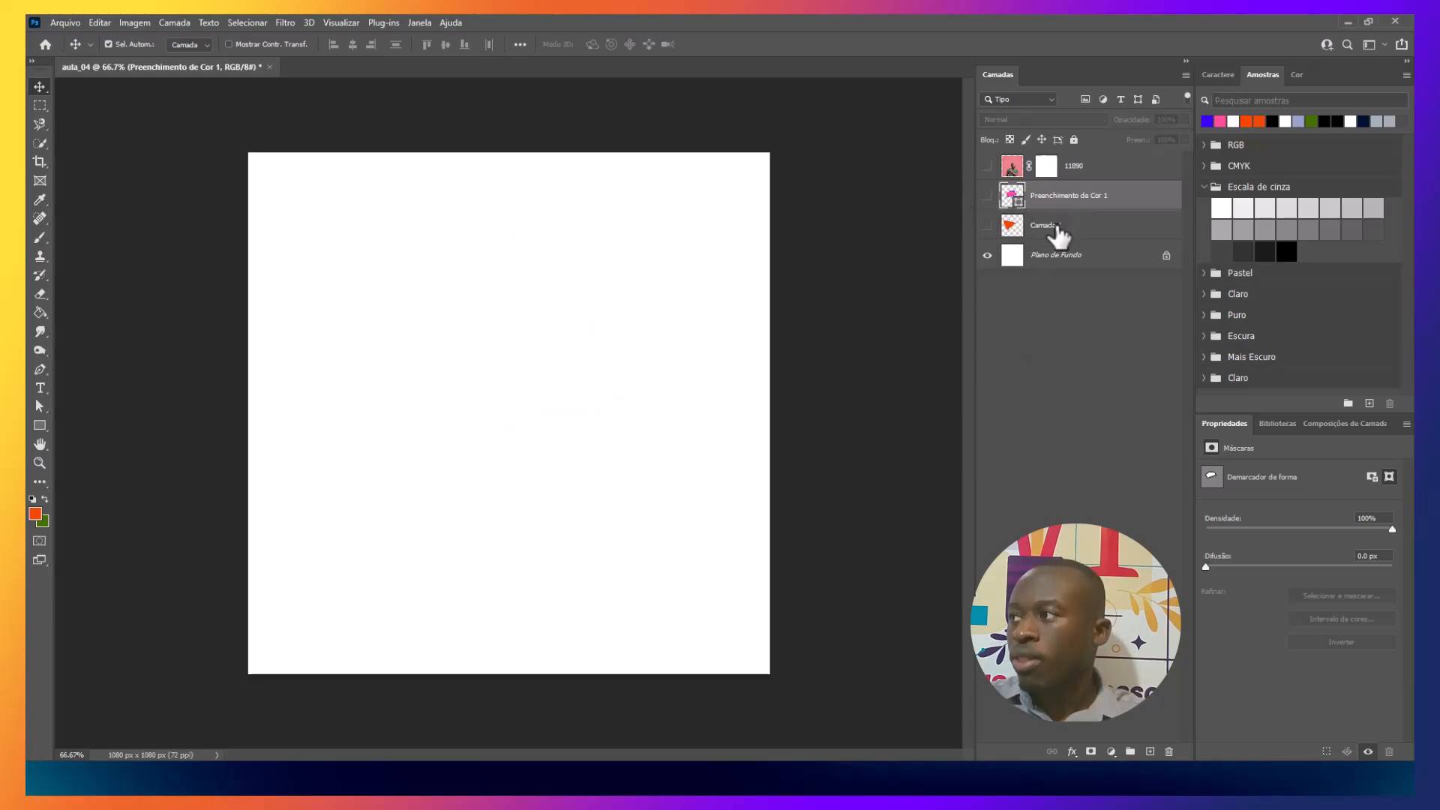
{"action": "left_click", "coordinate": [1058, 234], "text": "shift"}
{"action": "key", "text": "Delete"}
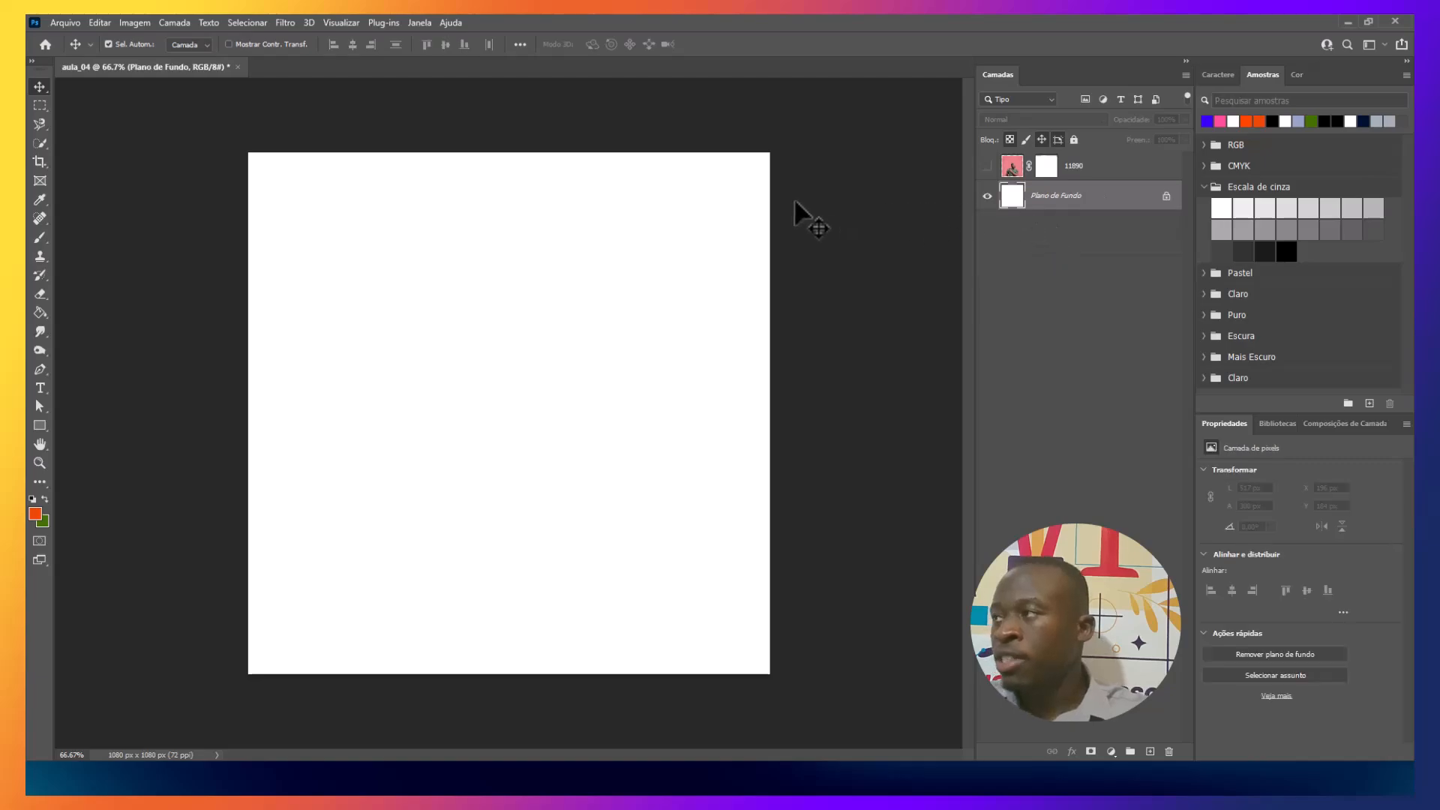
{"action": "left_click", "coordinate": [1123, 176]}
{"action": "key", "text": "Delete"}
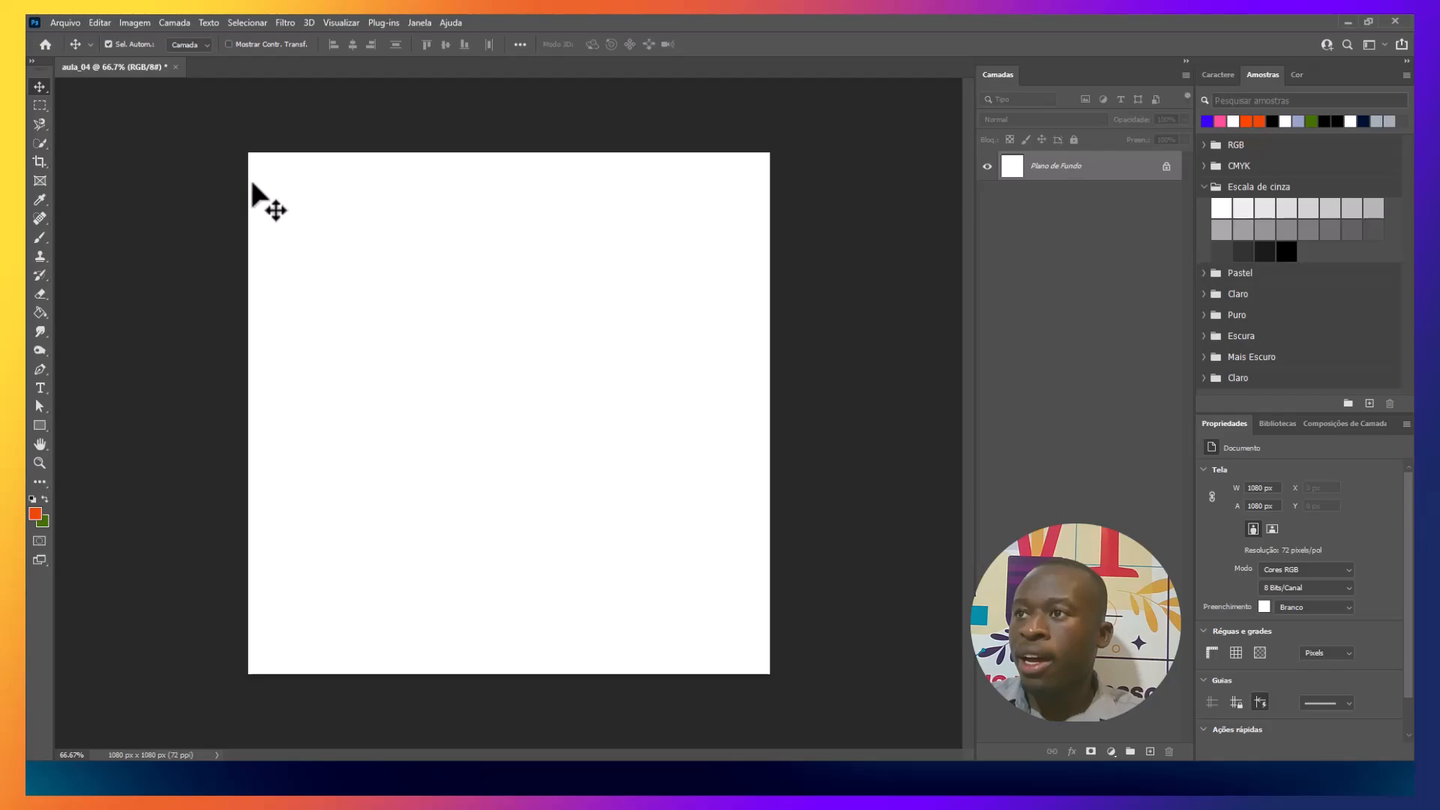
- Place the Exercícios caneta image from the Aula 04 Material folder as an embedded object at its default size
{"action": "left_click", "coordinate": [66, 24]}
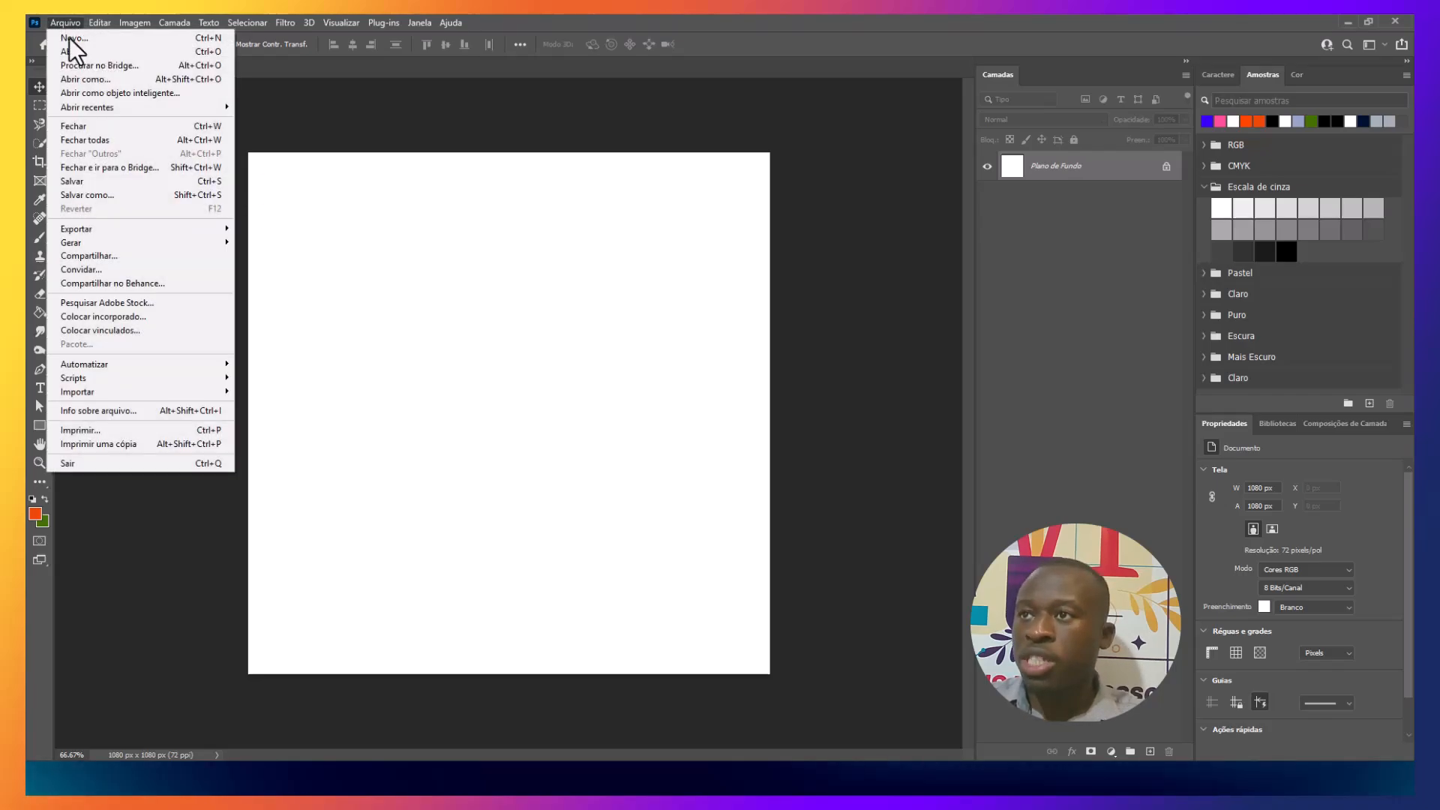
{"action": "left_click", "coordinate": [137, 316]}
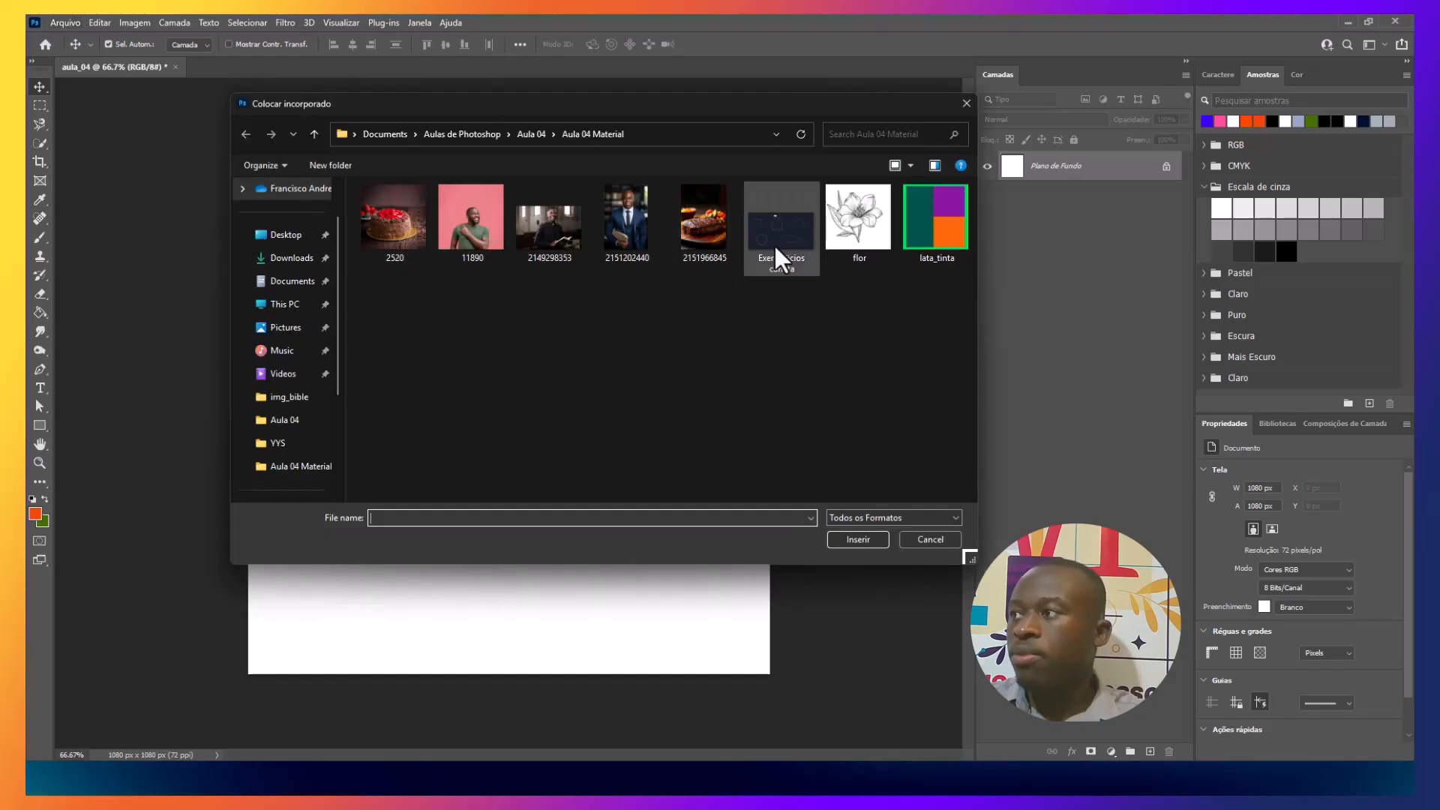
{"action": "left_click", "coordinate": [776, 248]}
{"action": "left_click", "coordinate": [857, 540]}
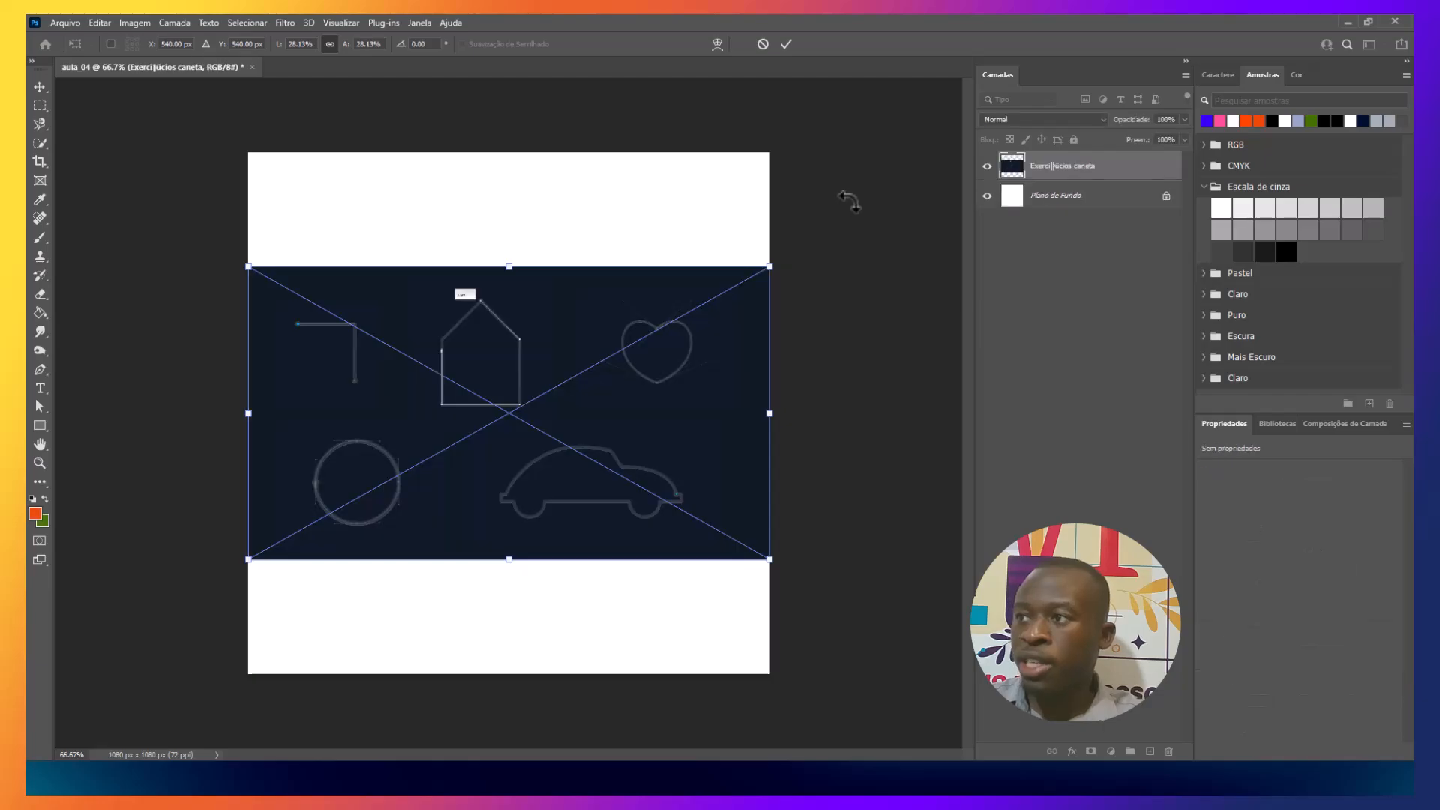
{"action": "key", "text": "ctrl+plus"}
{"action": "key", "text": "ctrl+plus"}
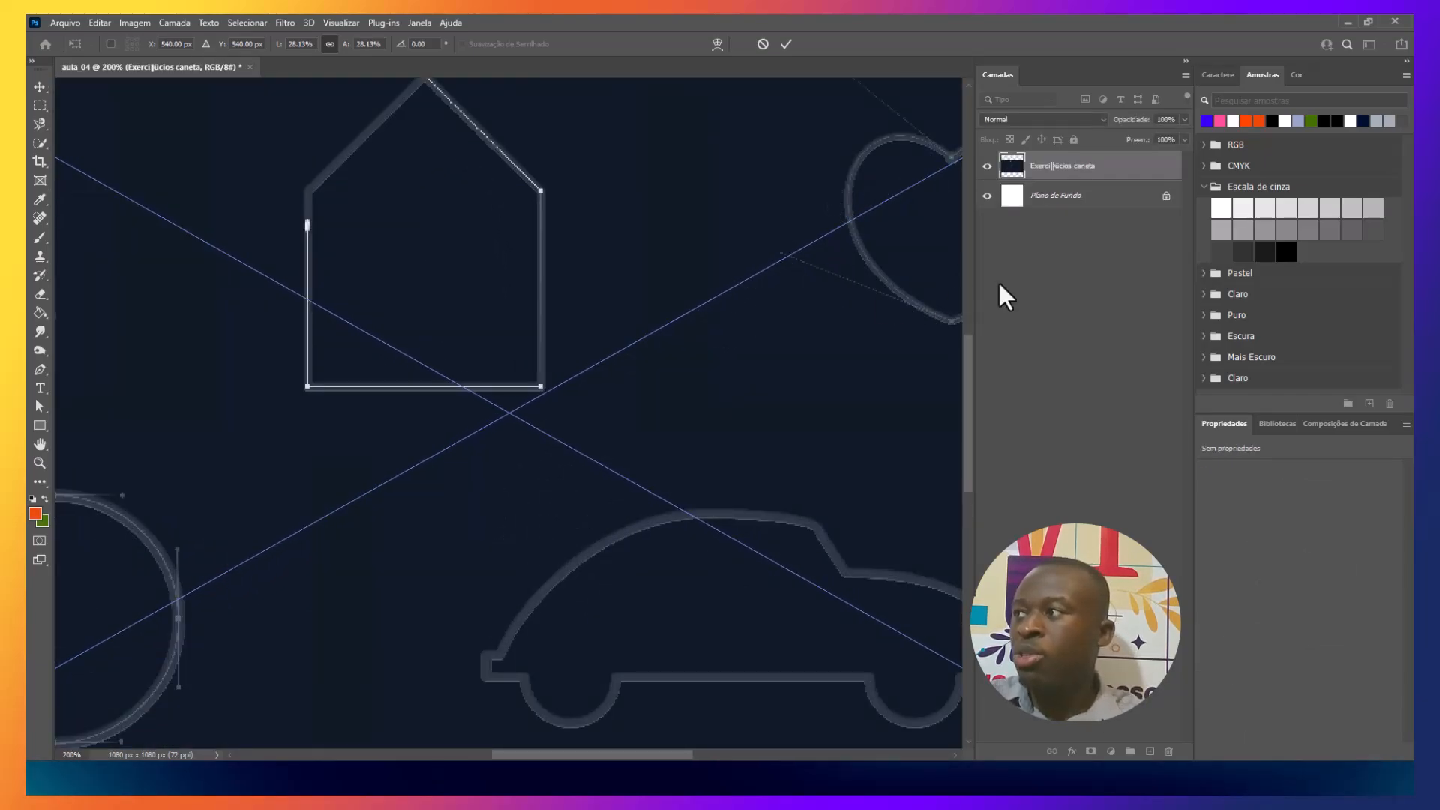
{"action": "left_click_drag", "start_coordinate": [969, 365], "coordinate": [970, 330]}
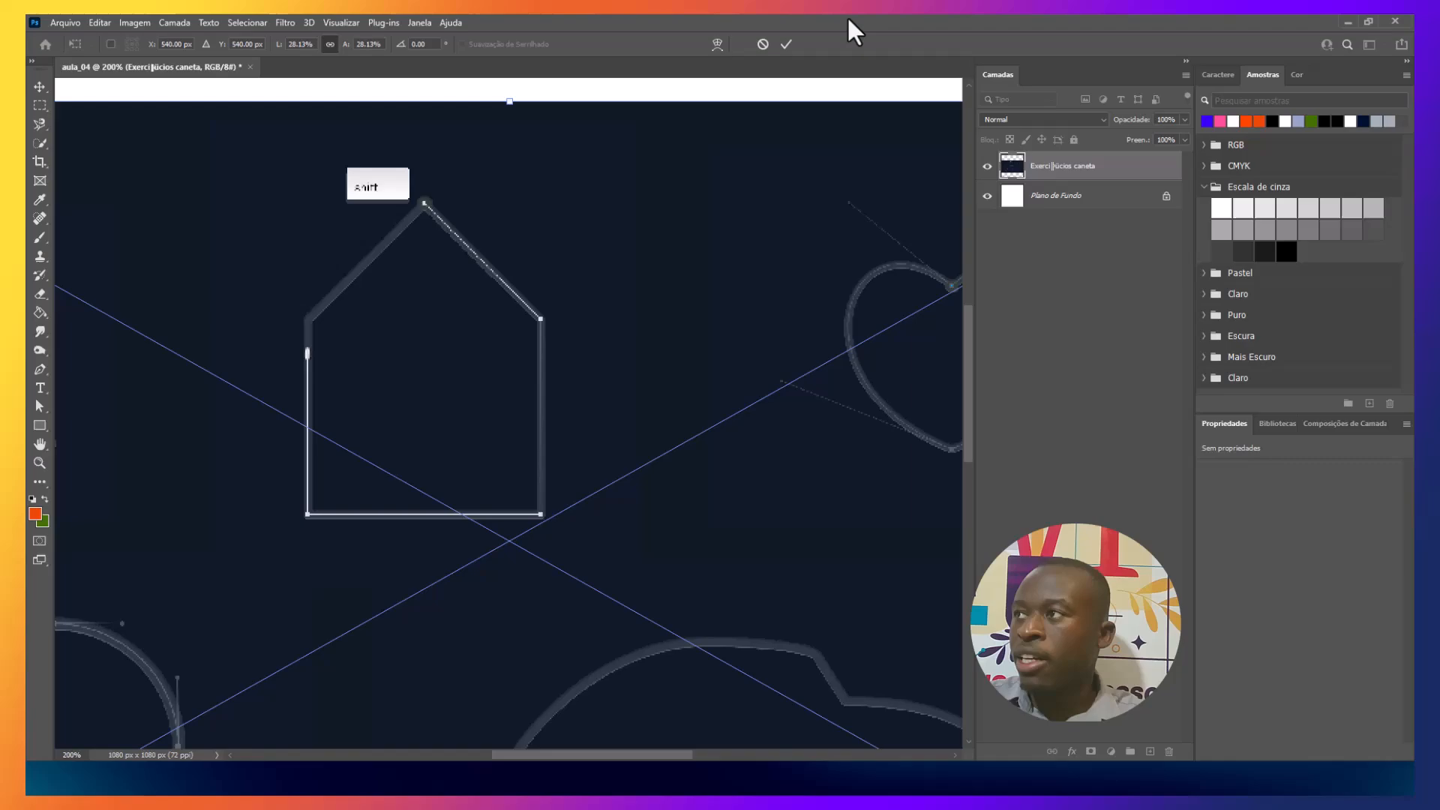
{"action": "left_click", "coordinate": [784, 45]}
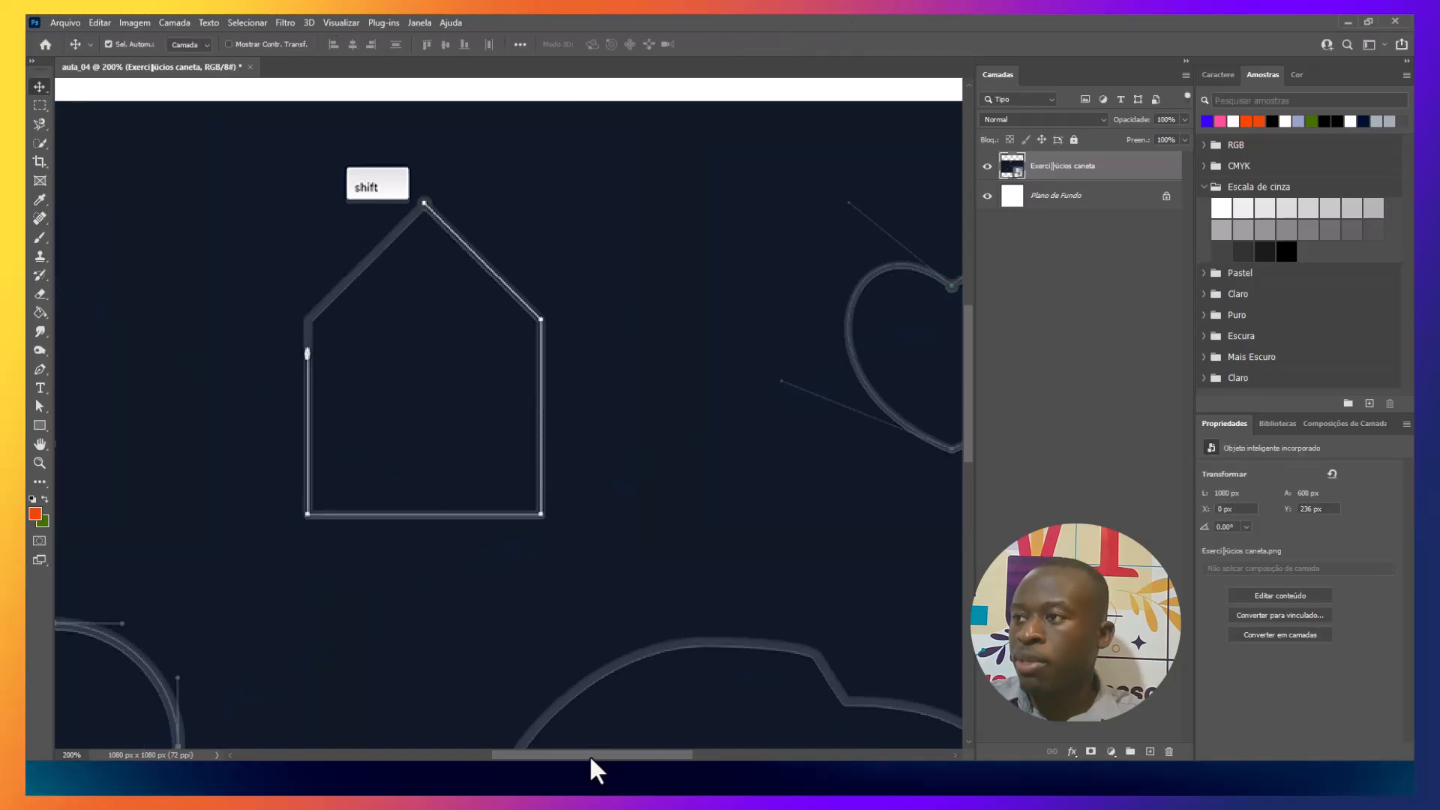
{"action": "left_click_drag", "start_coordinate": [537, 754], "coordinate": [449, 753]}
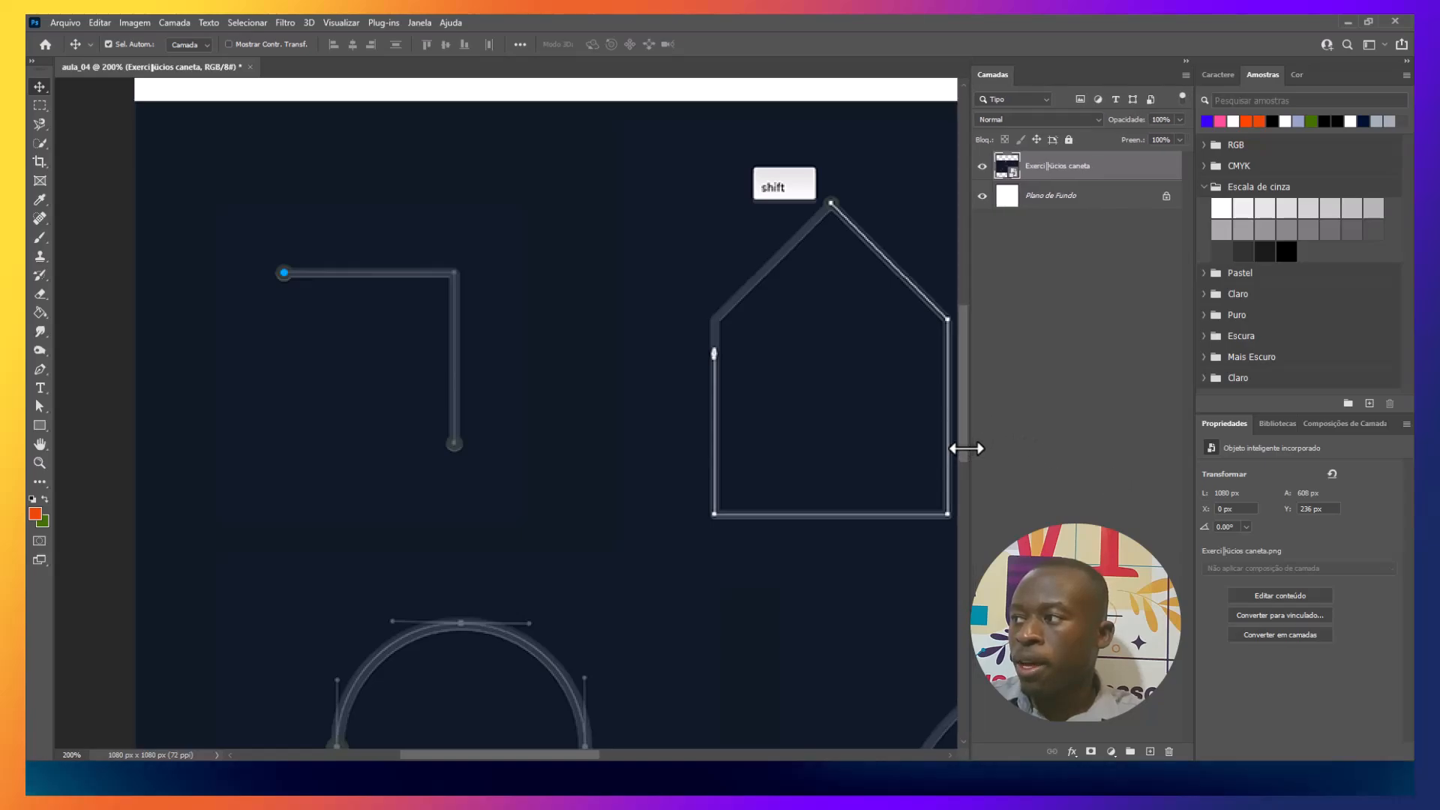
- Trace the right half of the heart with the Pen tool, from top notch to bottom tip, pulling curve handles to match the guides
{"action": "left_click_drag", "start_coordinate": [967, 450], "coordinate": [968, 523]}
{"action": "left_click_drag", "start_coordinate": [528, 758], "coordinate": [680, 758]}
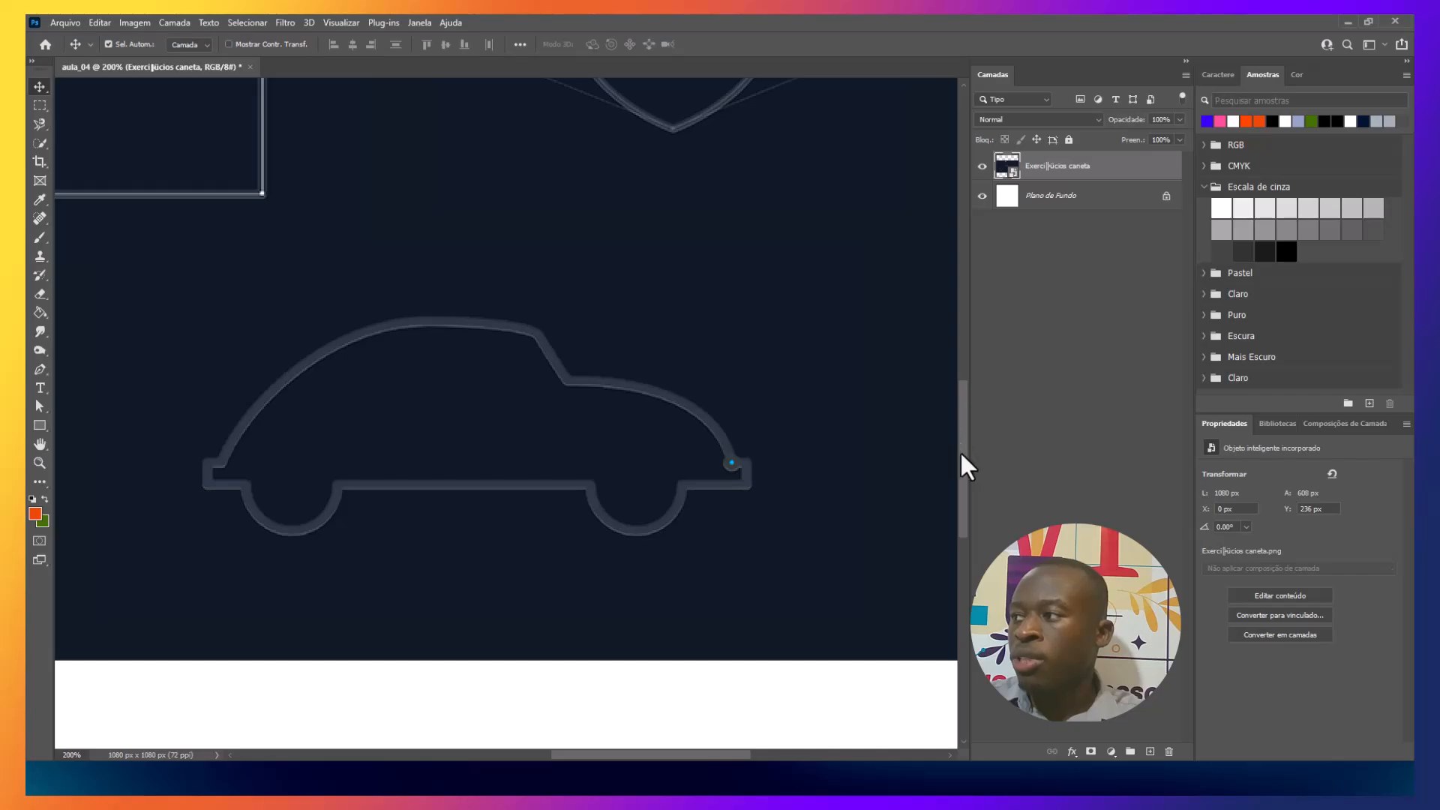
{"action": "left_click_drag", "start_coordinate": [964, 465], "coordinate": [975, 384]}
{"action": "key", "text": "shift"}
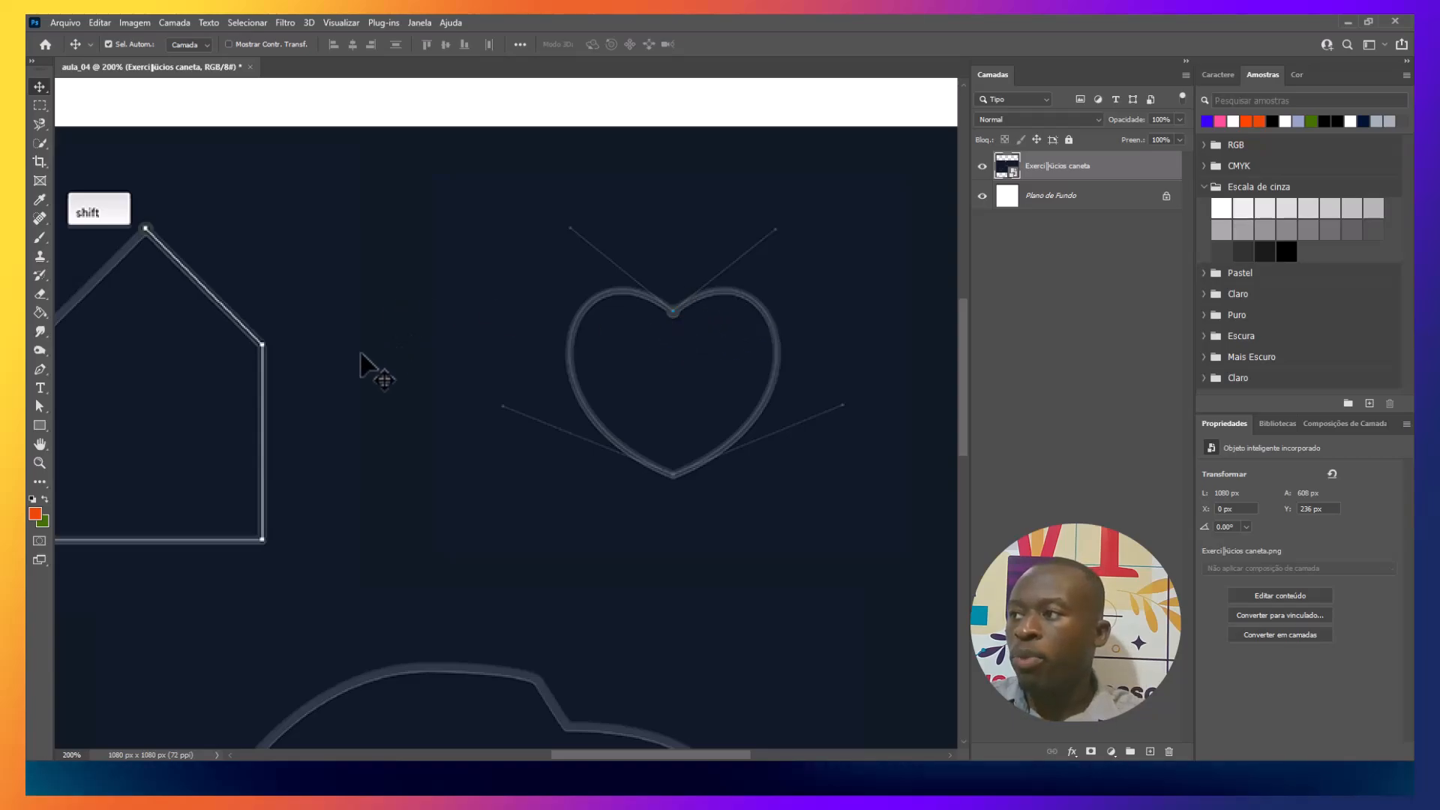
{"action": "left_click", "coordinate": [39, 369]}
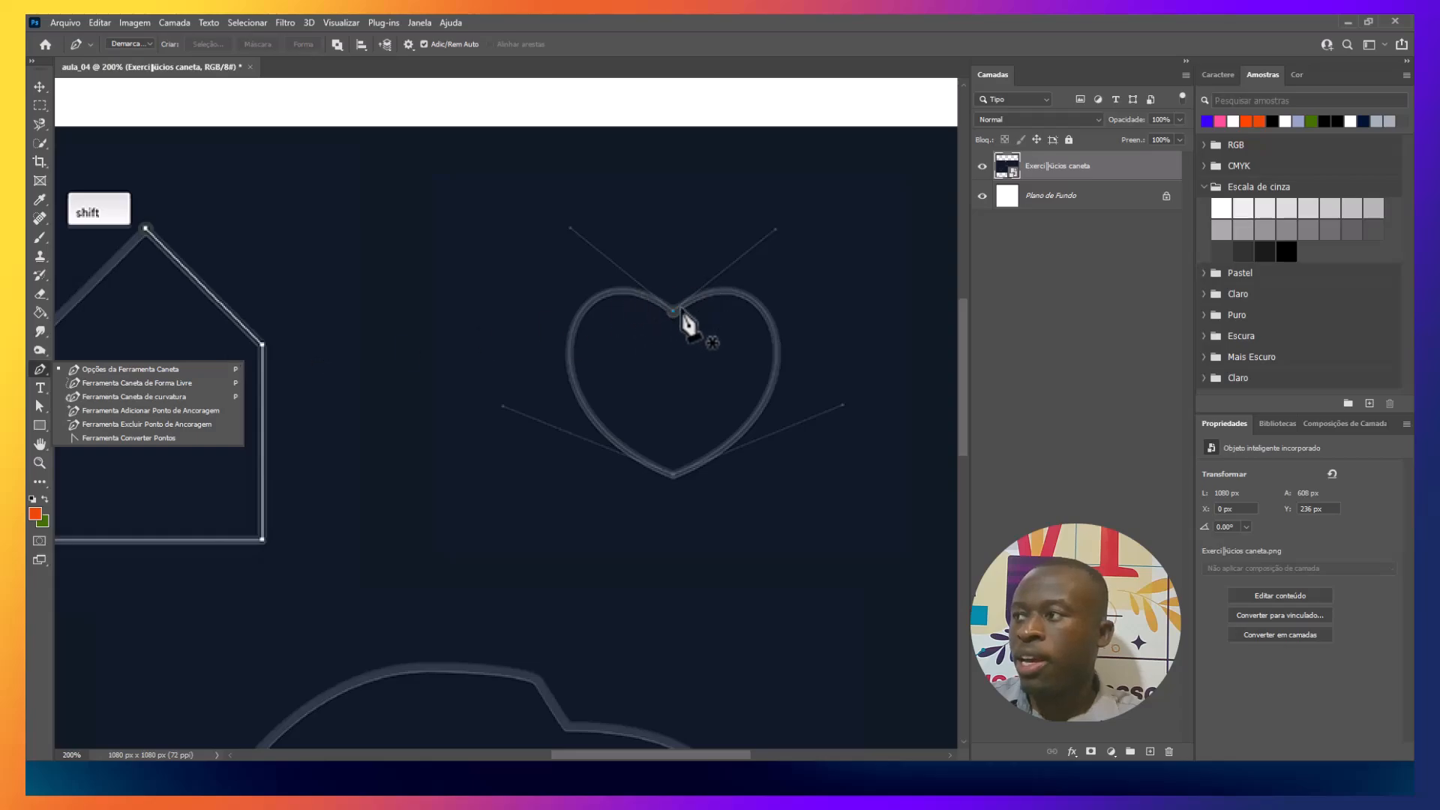
{"action": "left_click", "coordinate": [38, 369]}
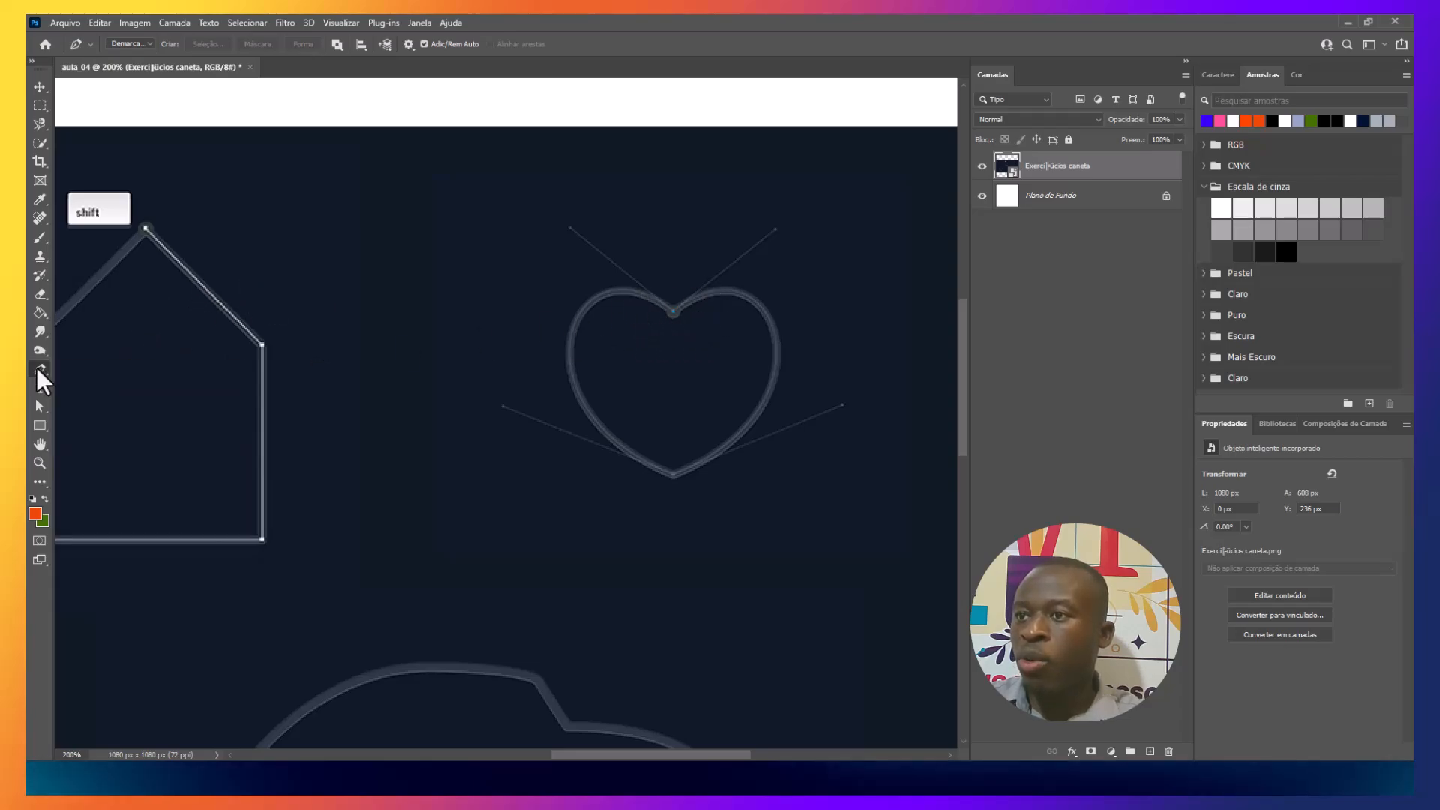
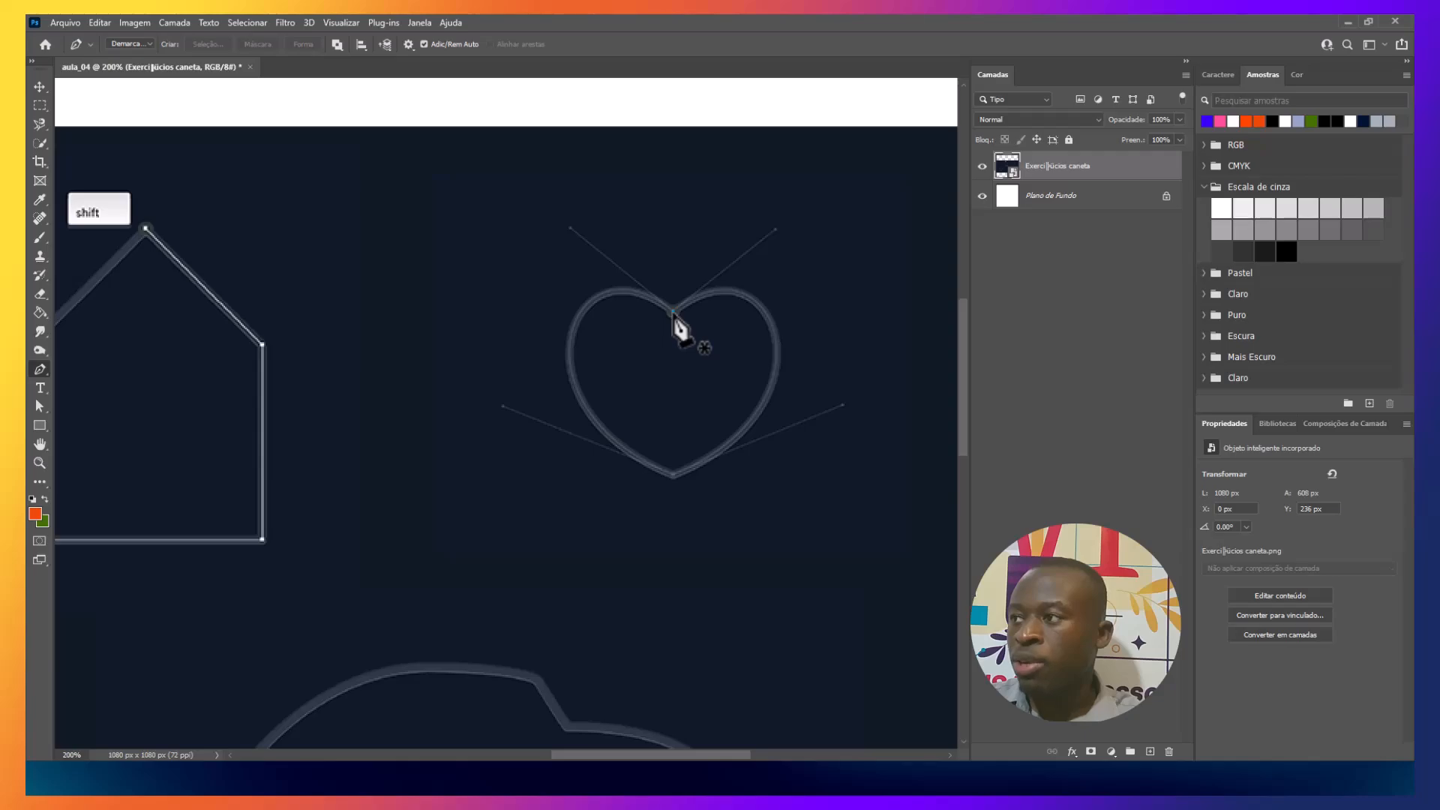
{"action": "left_click_drag", "start_coordinate": [674, 313], "coordinate": [778, 230]}
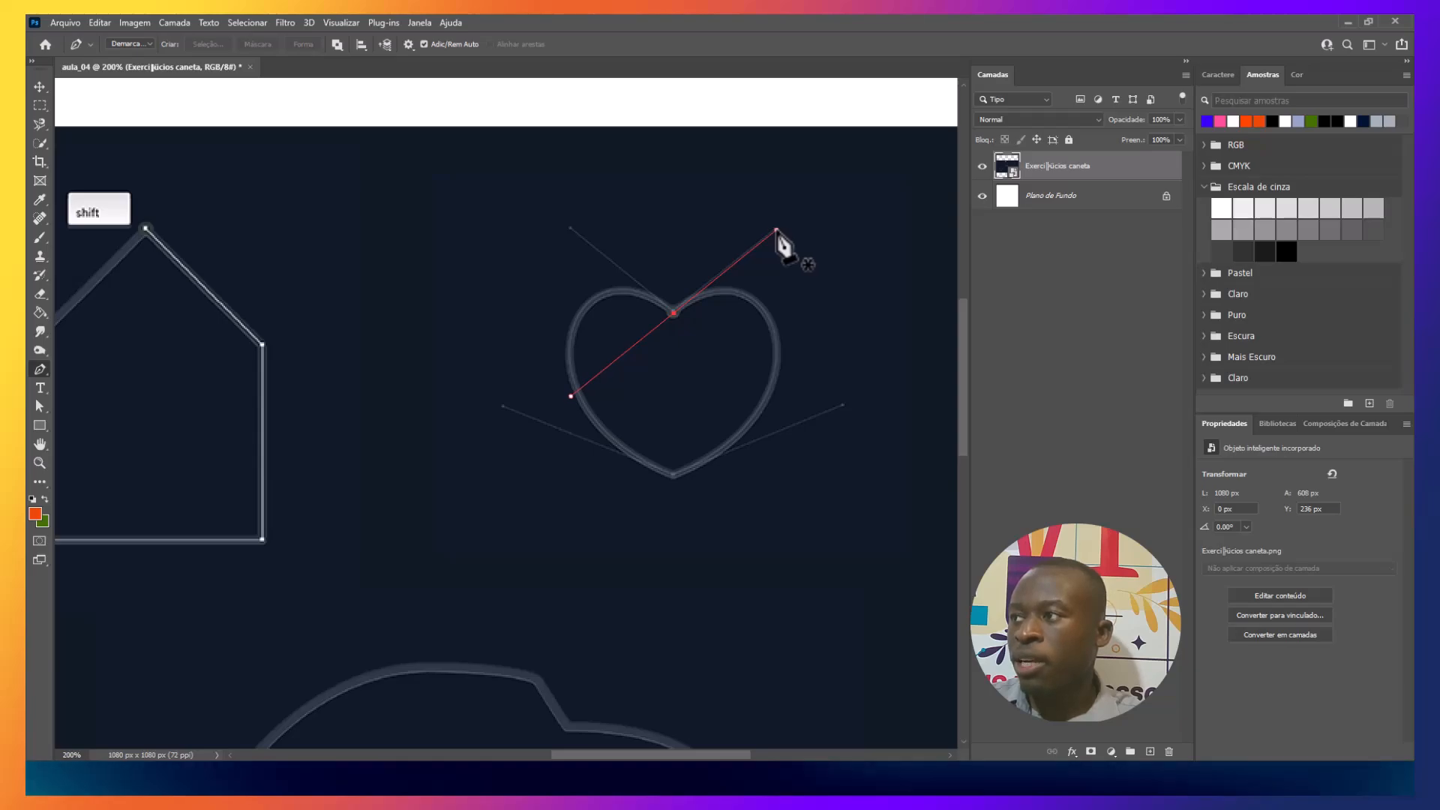
{"action": "mouse_move", "coordinate": [778, 230]}
{"action": "left_mouse_down"}
{"action": "mouse_move", "coordinate": [788, 435]}
{"action": "mouse_move", "coordinate": [860, 219]}
{"action": "mouse_move", "coordinate": [789, 581]}
{"action": "mouse_move", "coordinate": [948, 249]}
{"action": "mouse_move", "coordinate": [666, 225]}
{"action": "mouse_move", "coordinate": [533, 461]}
{"action": "mouse_move", "coordinate": [862, 315]}
{"action": "mouse_move", "coordinate": [550, 312]}
{"action": "mouse_move", "coordinate": [567, 379]}
{"action": "mouse_move", "coordinate": [787, 230]}
{"action": "mouse_move", "coordinate": [775, 231]}
{"action": "left_mouse_up"}
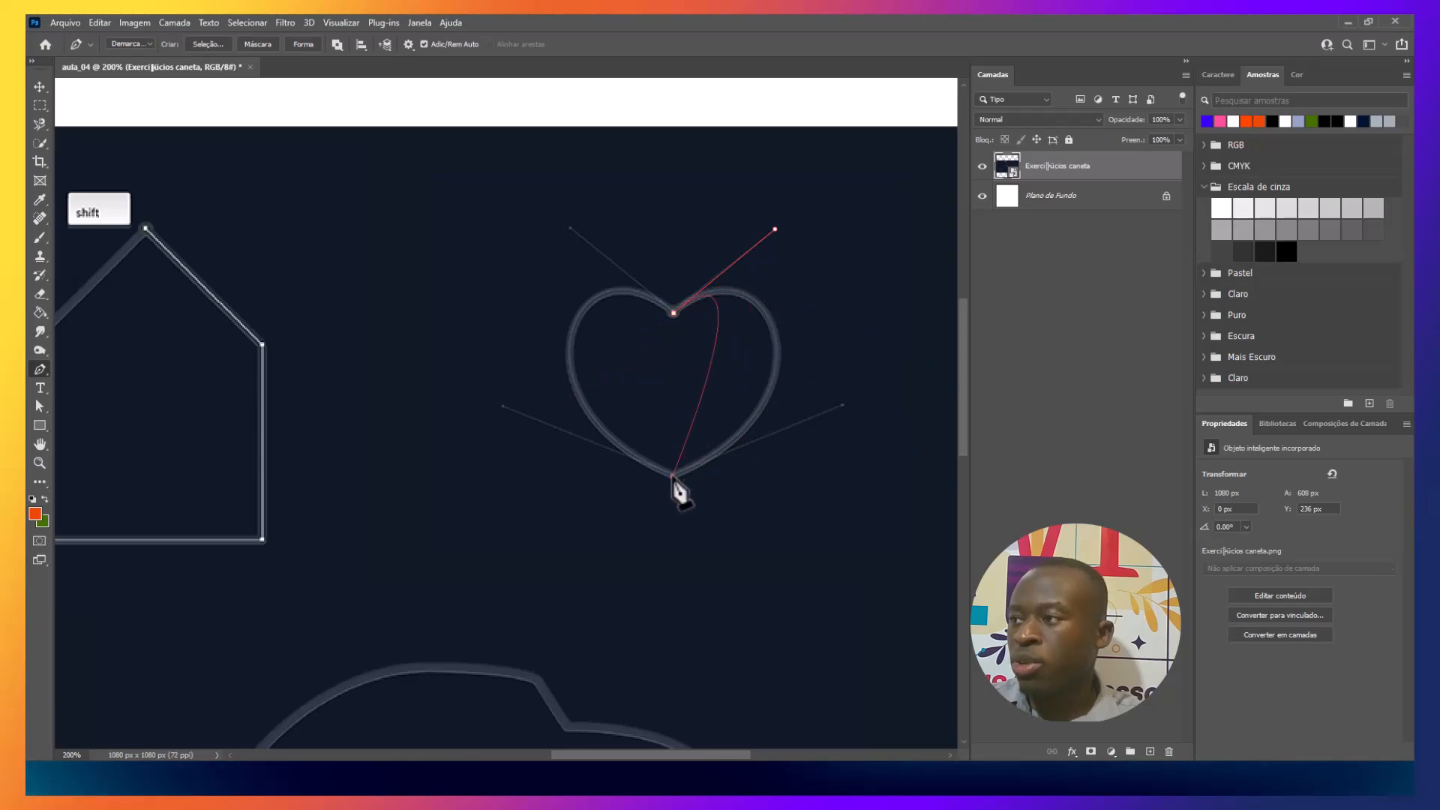
{"action": "left_click_drag", "start_coordinate": [672, 478], "coordinate": [504, 547]}
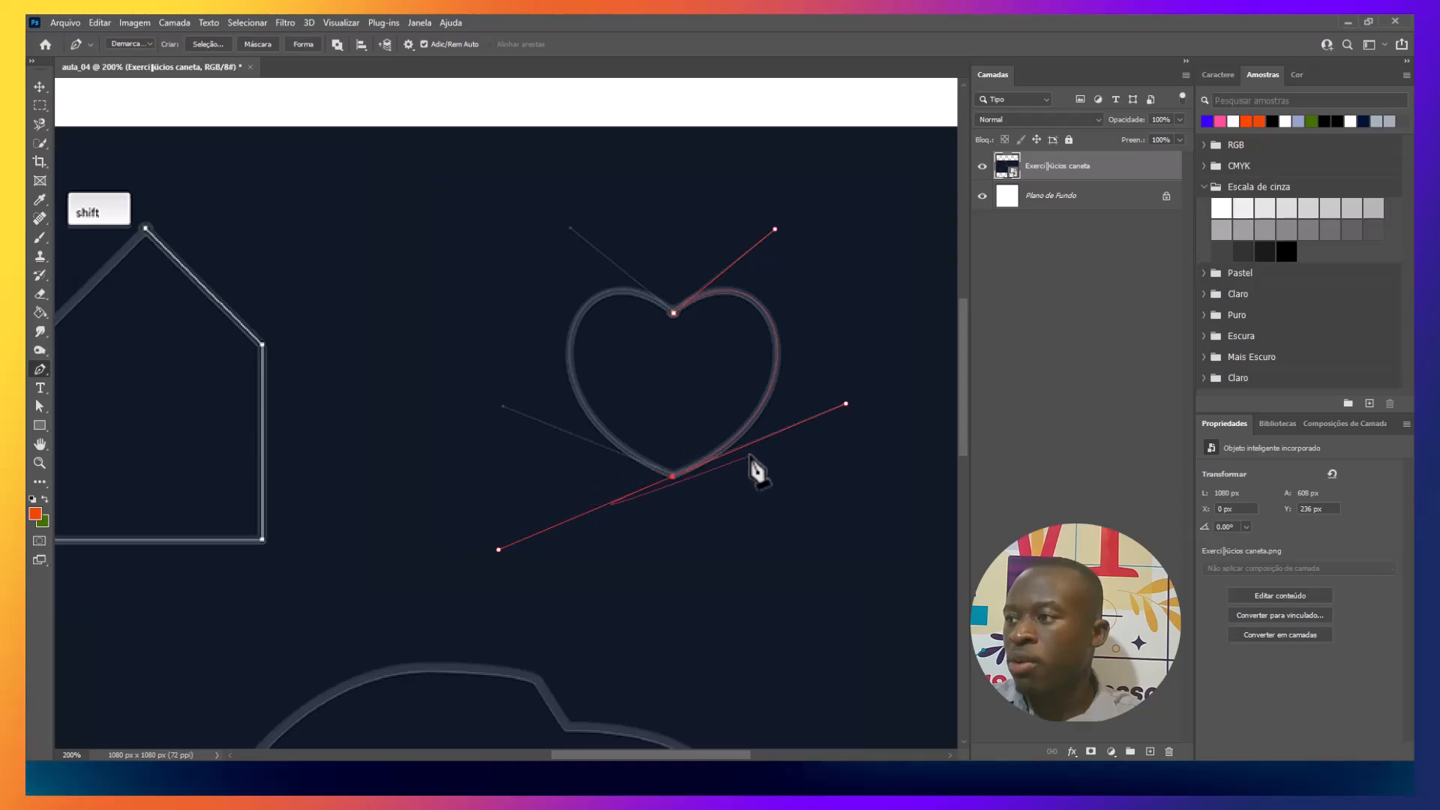
{"action": "left_click", "coordinate": [675, 315]}
{"action": "left_click_drag", "start_coordinate": [675, 315], "coordinate": [713, 331]}
{"action": "key", "text": "ctrl+z"}
{"action": "key", "text": "ctrl+z"}
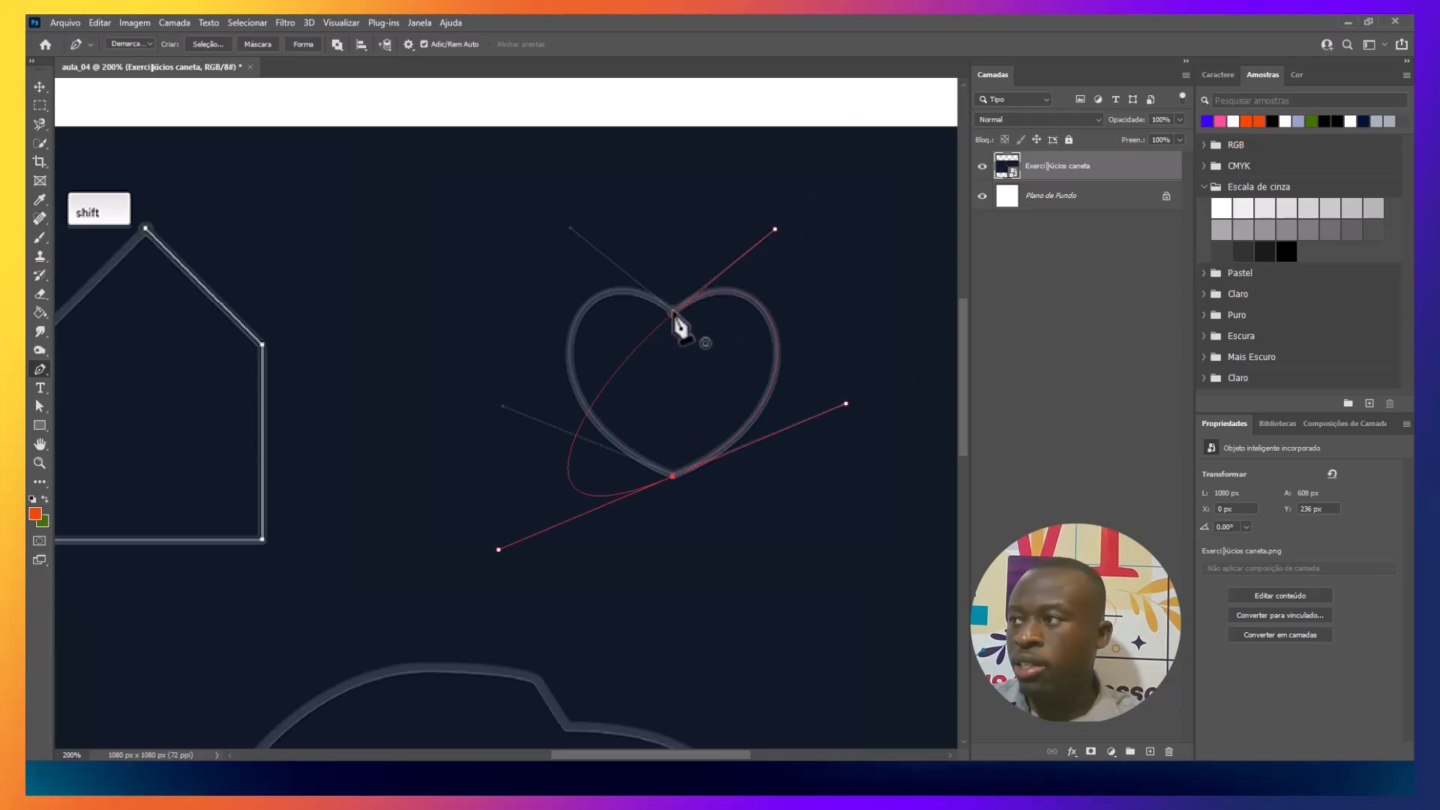
{"action": "left_click_drag", "start_coordinate": [673, 313], "coordinate": [630, 278]}
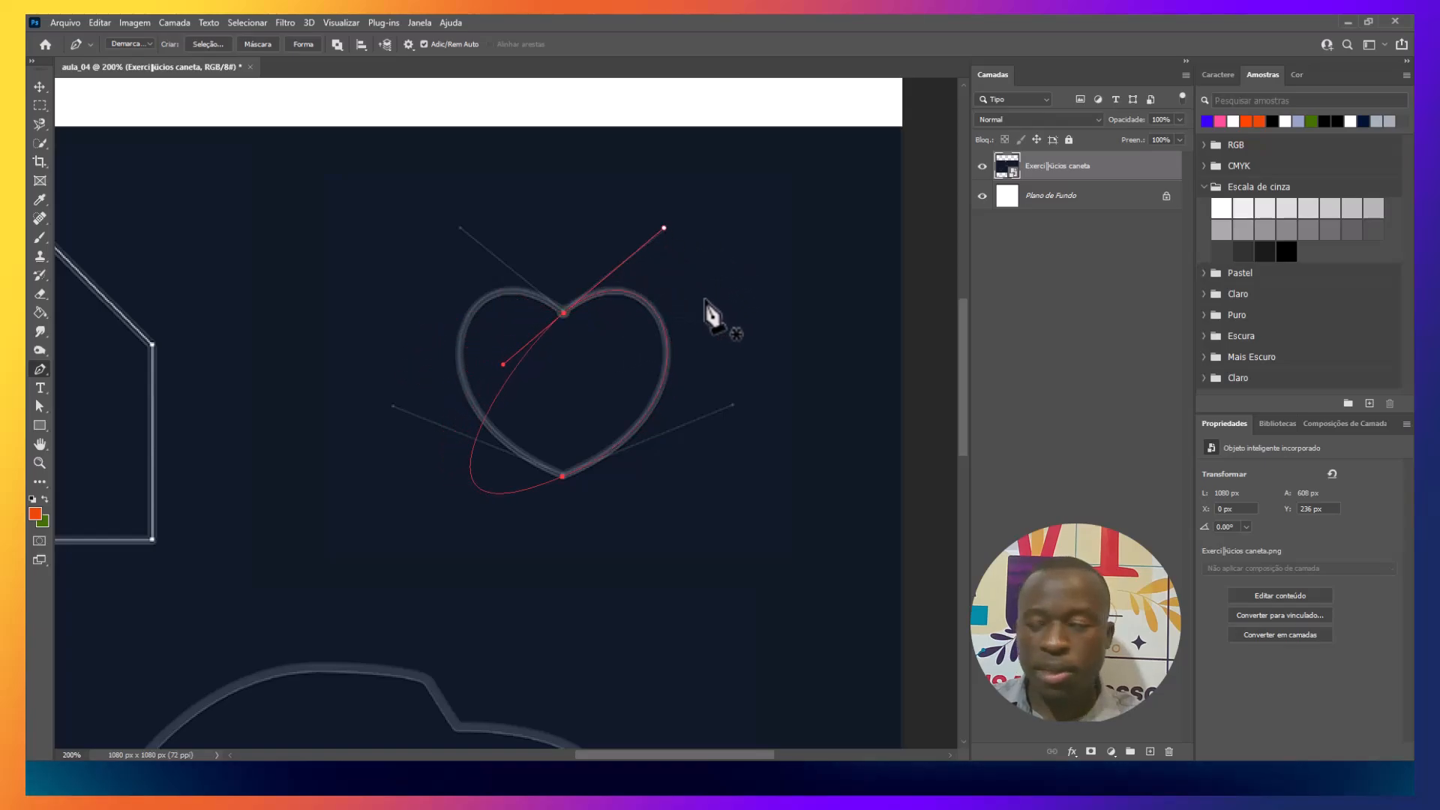
{"action": "key", "text": "ctrl+z"}
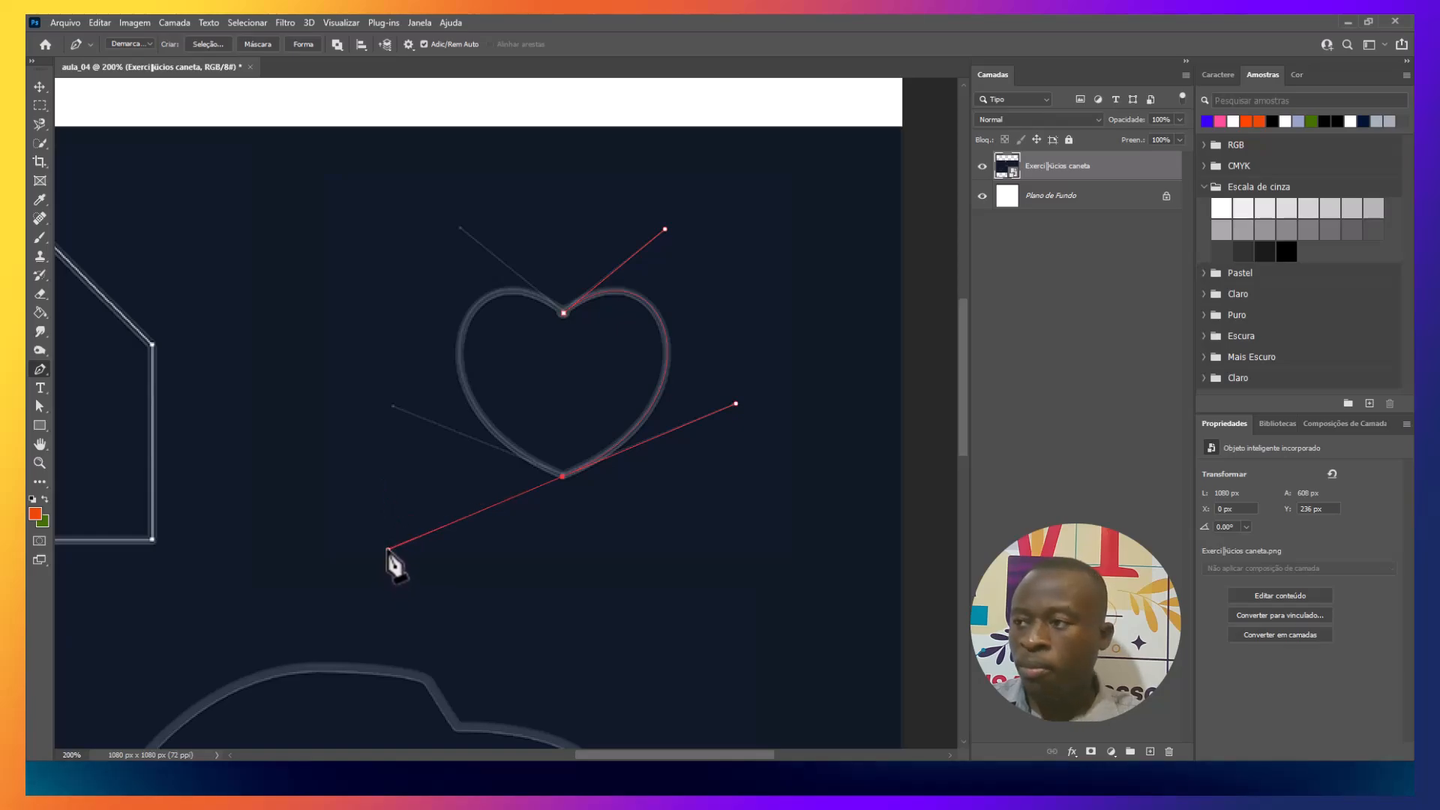
- Bend the bottom point's left handle up to its guide and close the heart at the top notch with its left handle on the guide
{"action": "left_click_drag", "start_coordinate": [387, 550], "coordinate": [405, 420]}
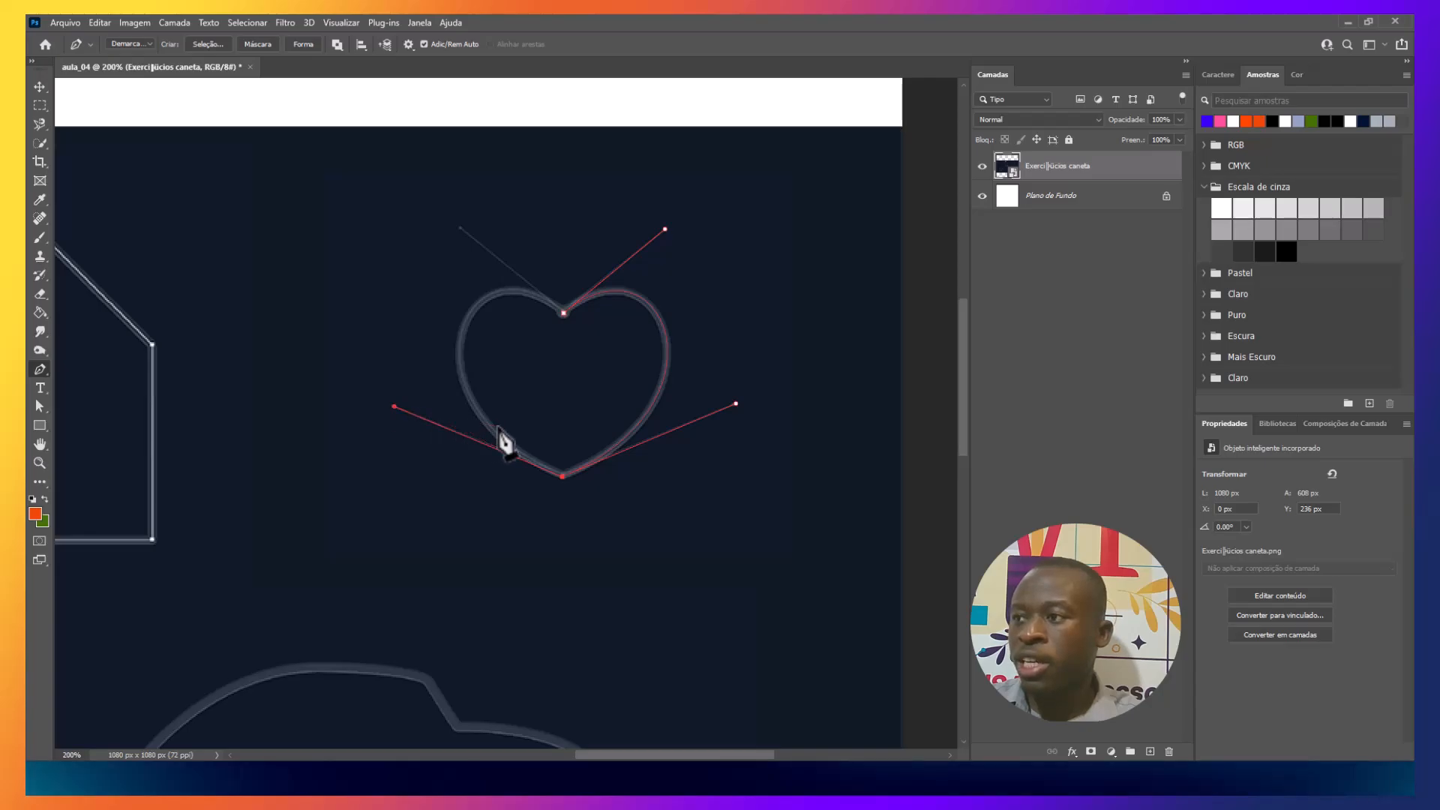
{"action": "key", "text": "Escape"}
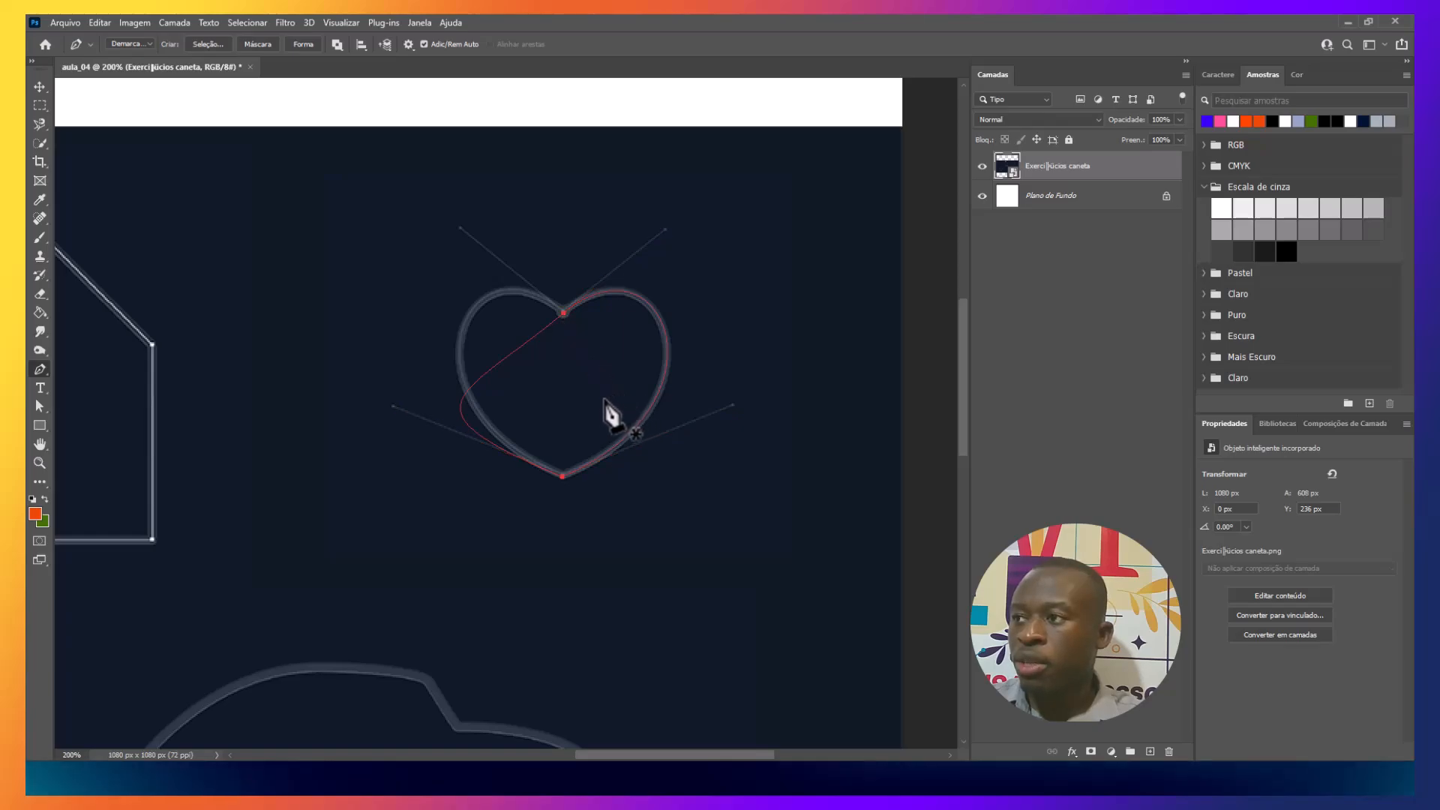
{"action": "left_click", "coordinate": [564, 315]}
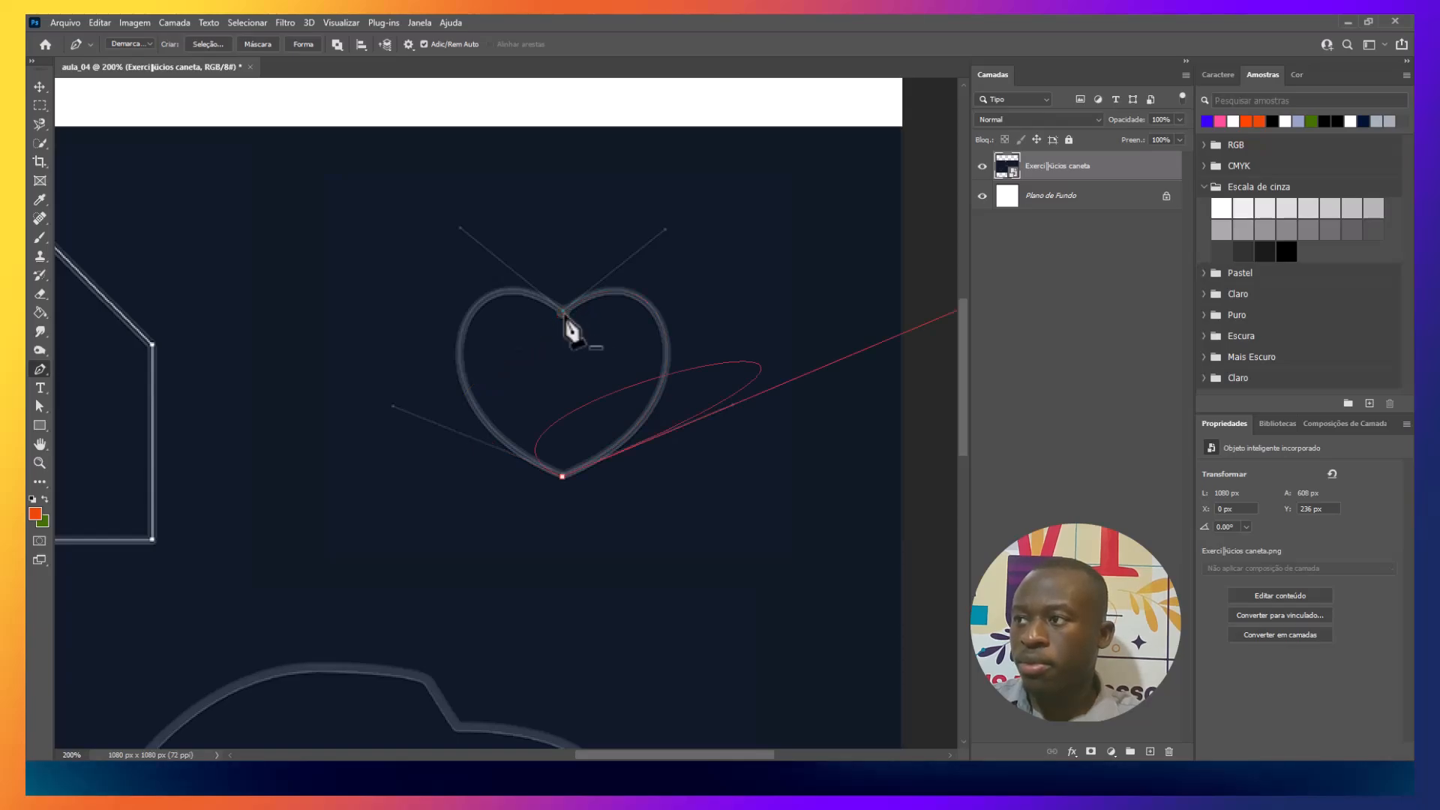
{"action": "key", "text": "ctrl+z"}
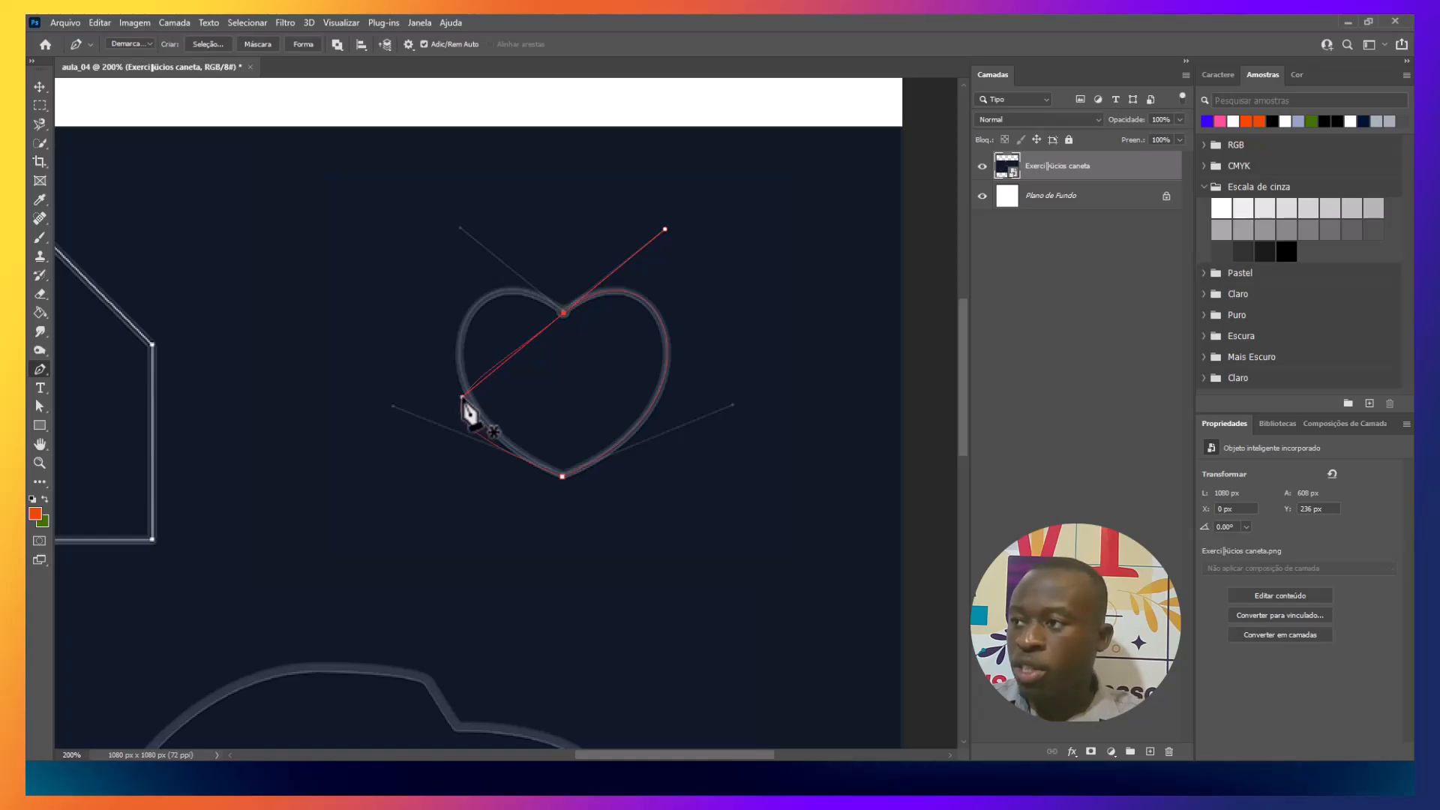
{"action": "left_click_drag", "start_coordinate": [466, 411], "coordinate": [466, 243]}
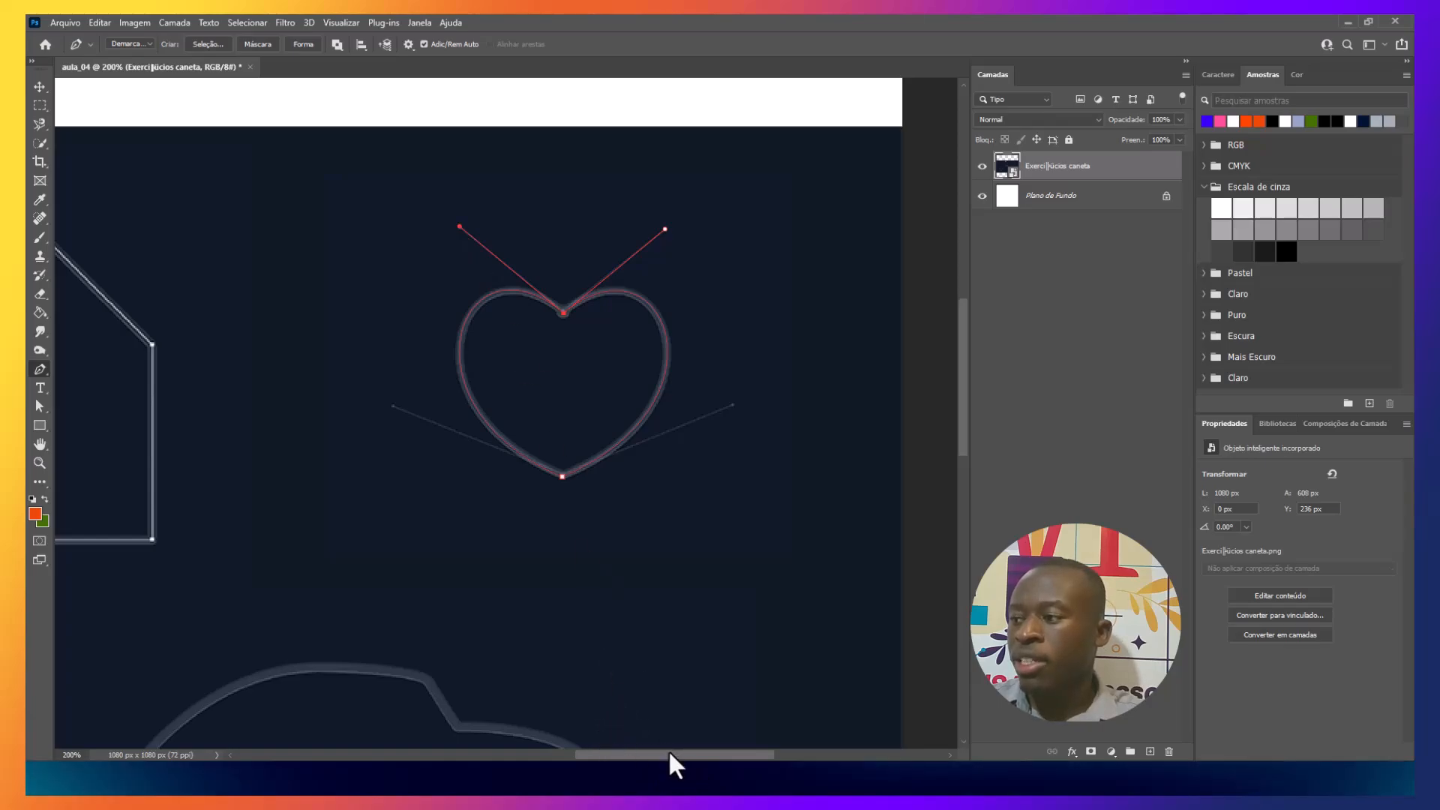
- Trace the house outline with straight Pen segments through each corner and close the path at its starting point on the left wall
{"action": "left_click_drag", "start_coordinate": [669, 755], "coordinate": [578, 755]}
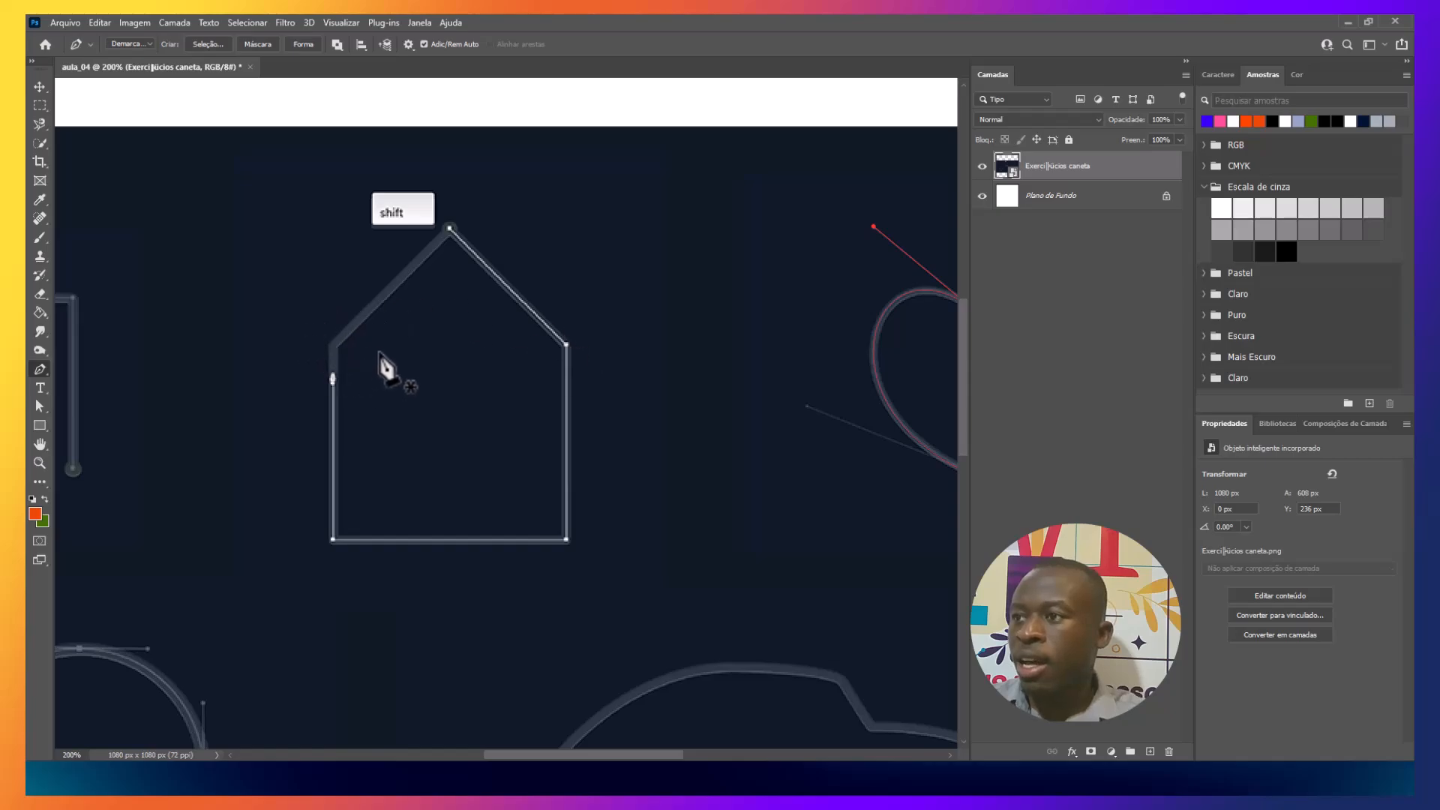
{"action": "left_click", "coordinate": [332, 377]}
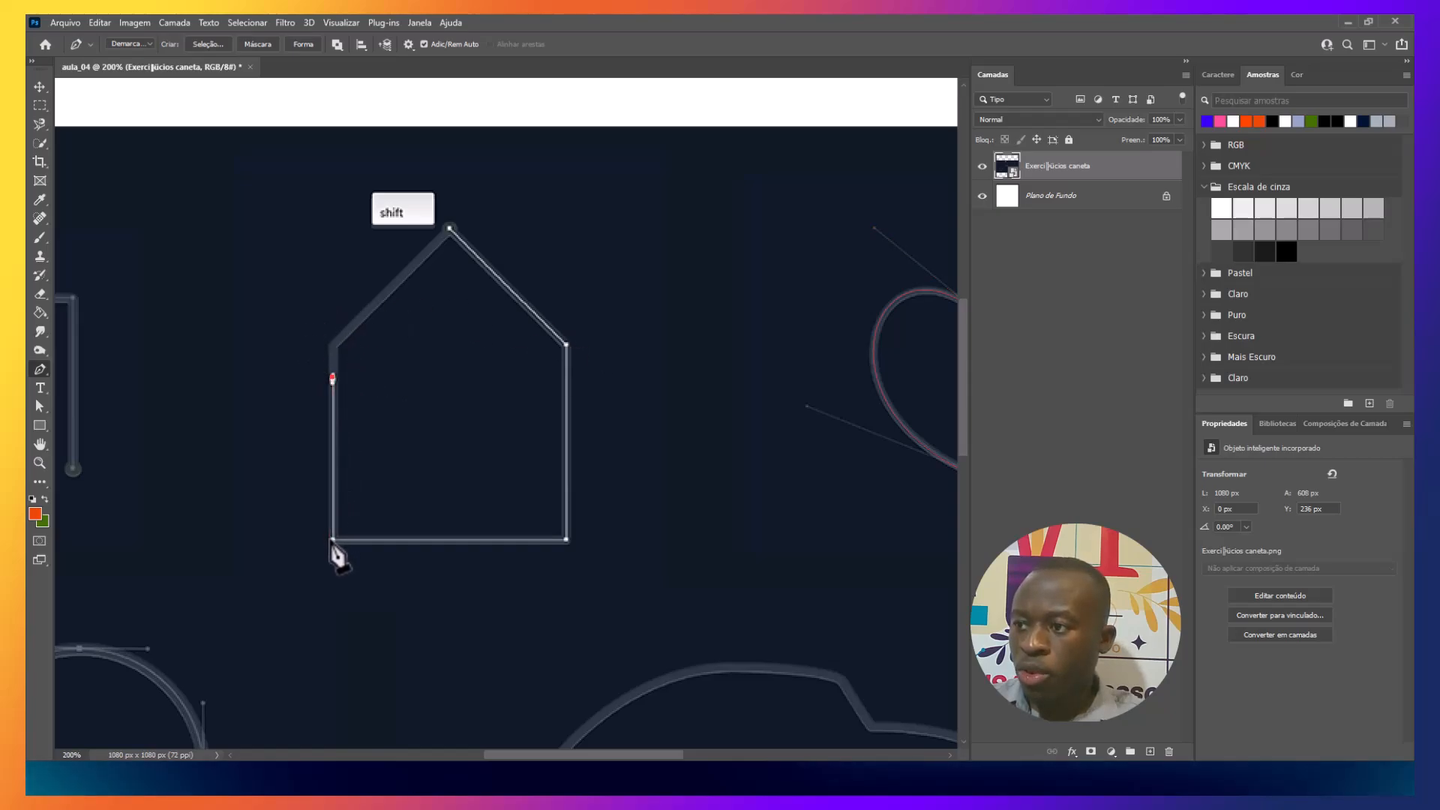
{"action": "left_click", "coordinate": [332, 540]}
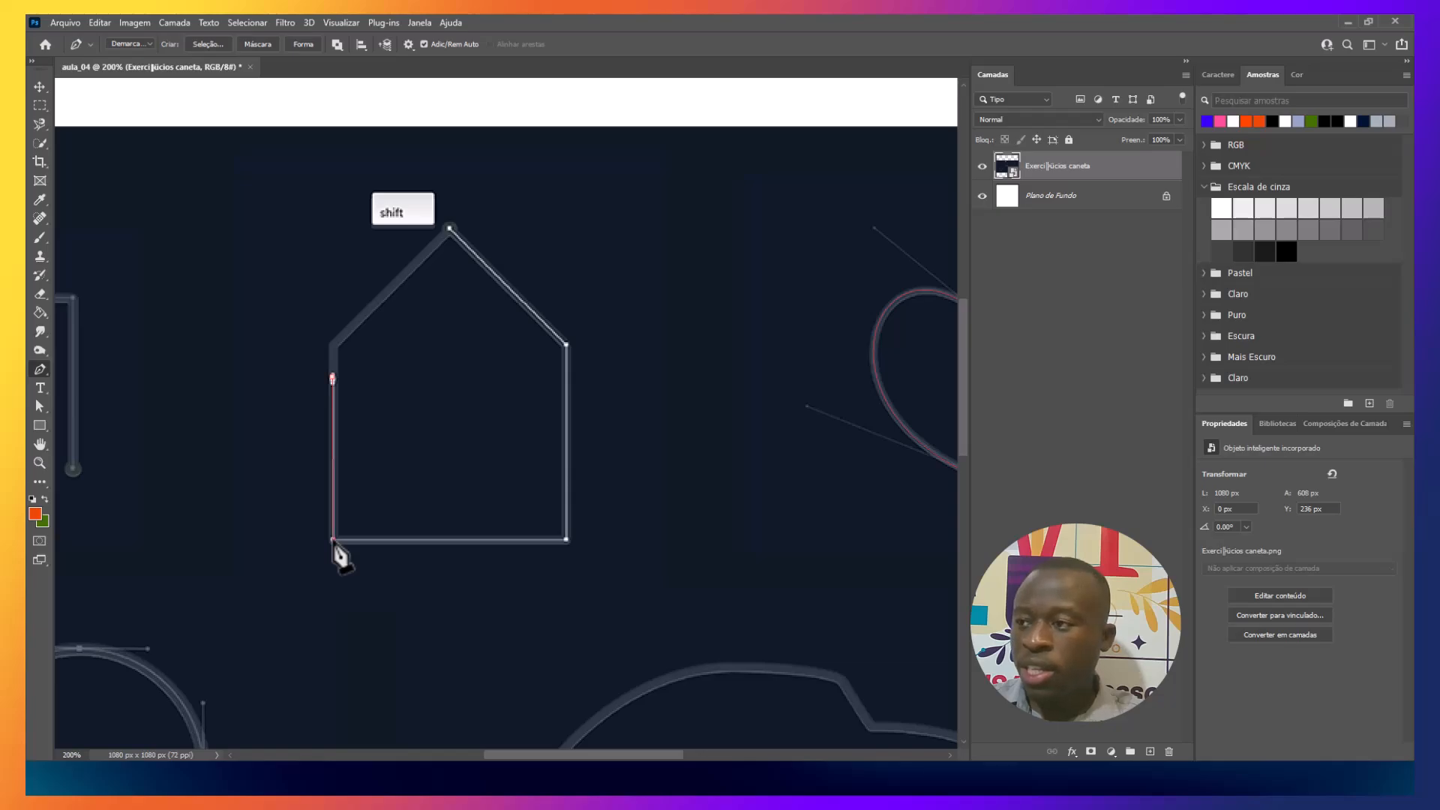
{"action": "left_click", "coordinate": [567, 541]}
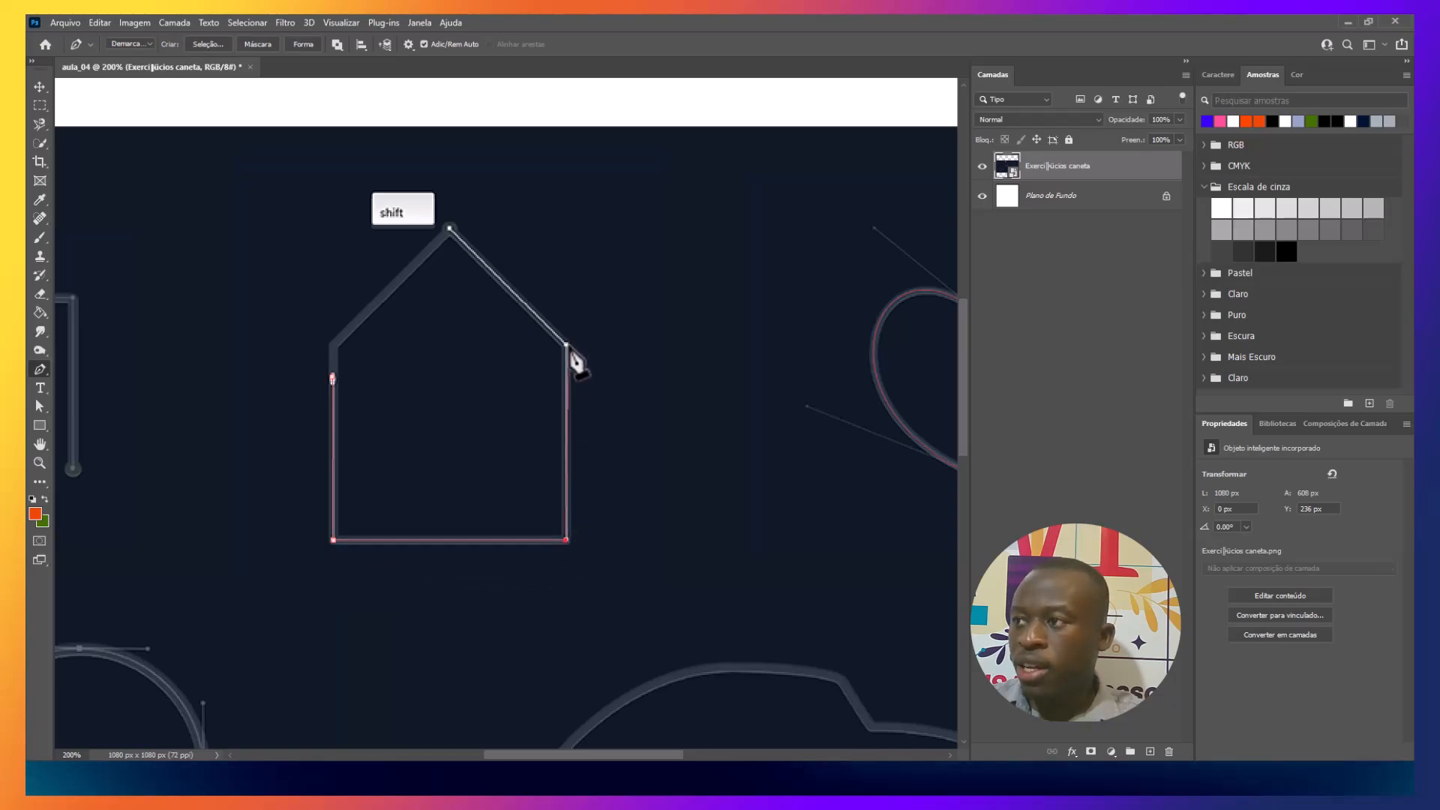
{"action": "left_click", "coordinate": [566, 345]}
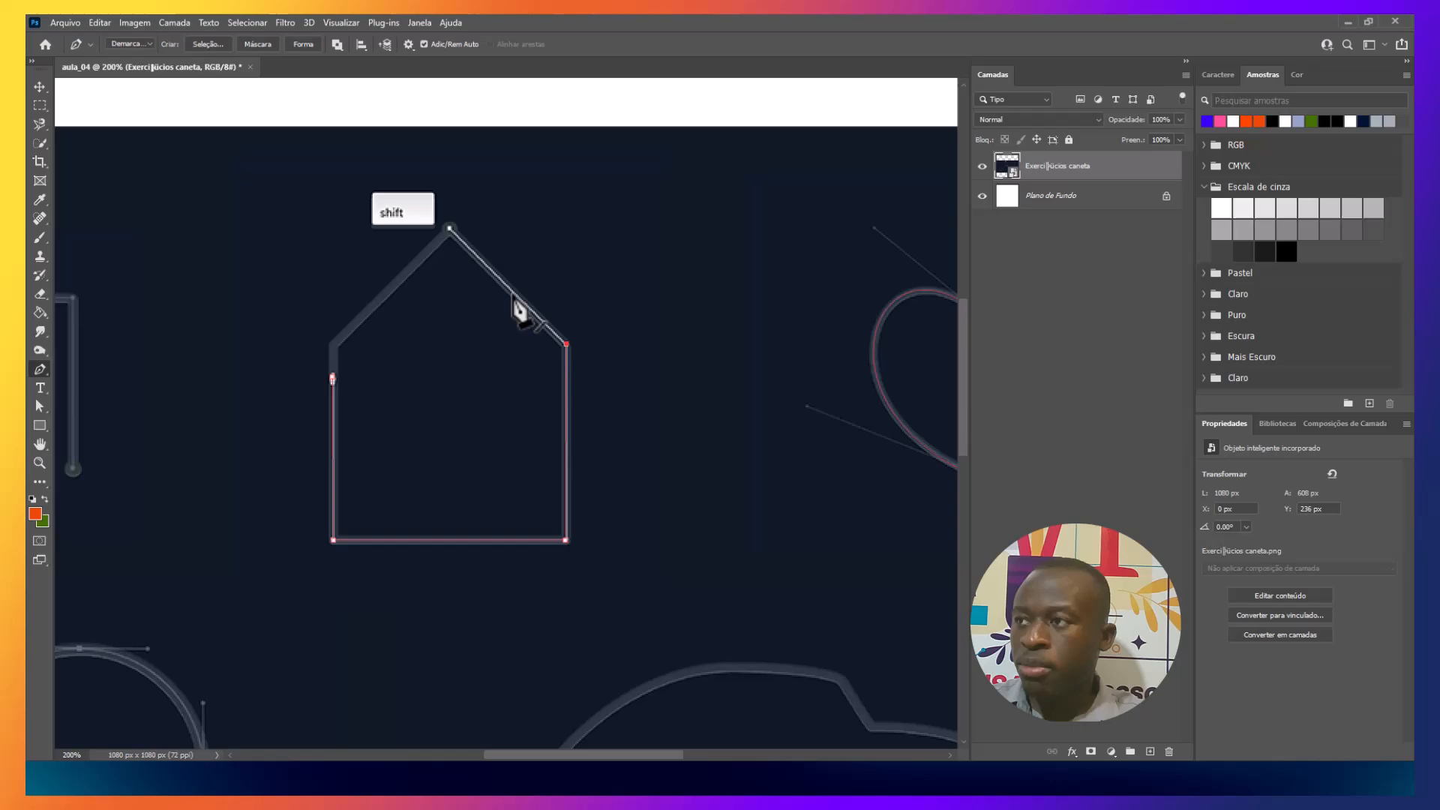
{"action": "left_click", "coordinate": [450, 227]}
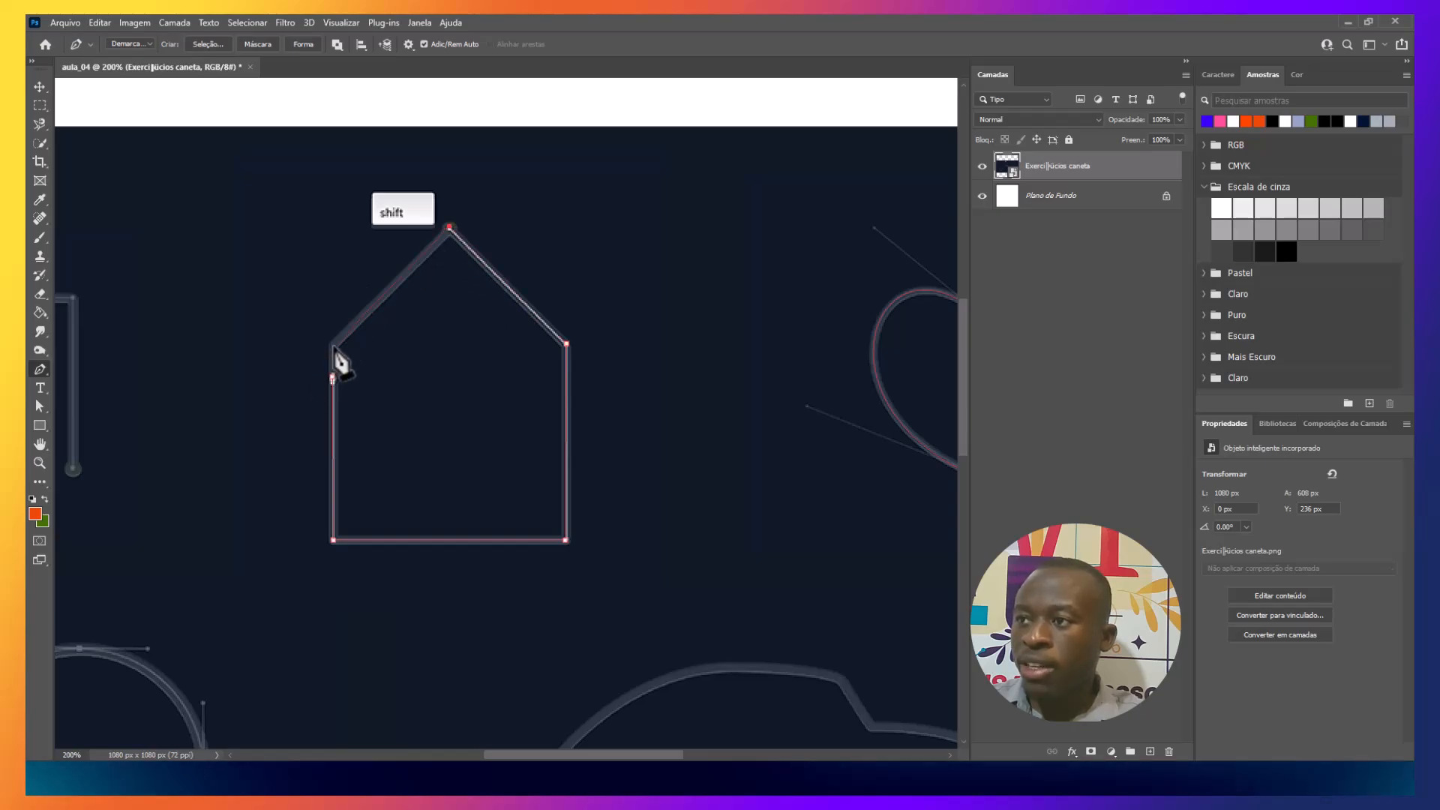
{"action": "left_click", "coordinate": [334, 347]}
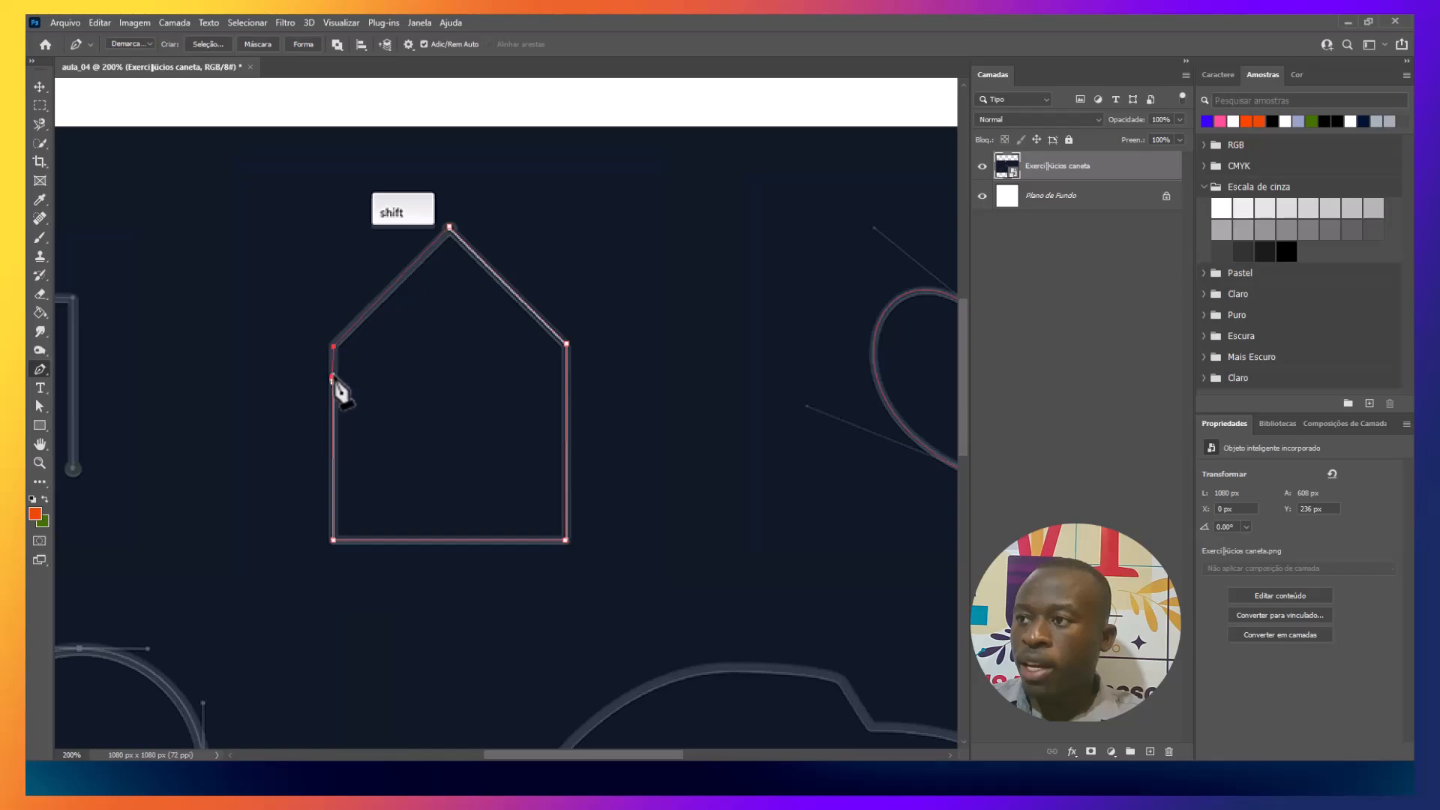
{"action": "left_click", "coordinate": [333, 379]}
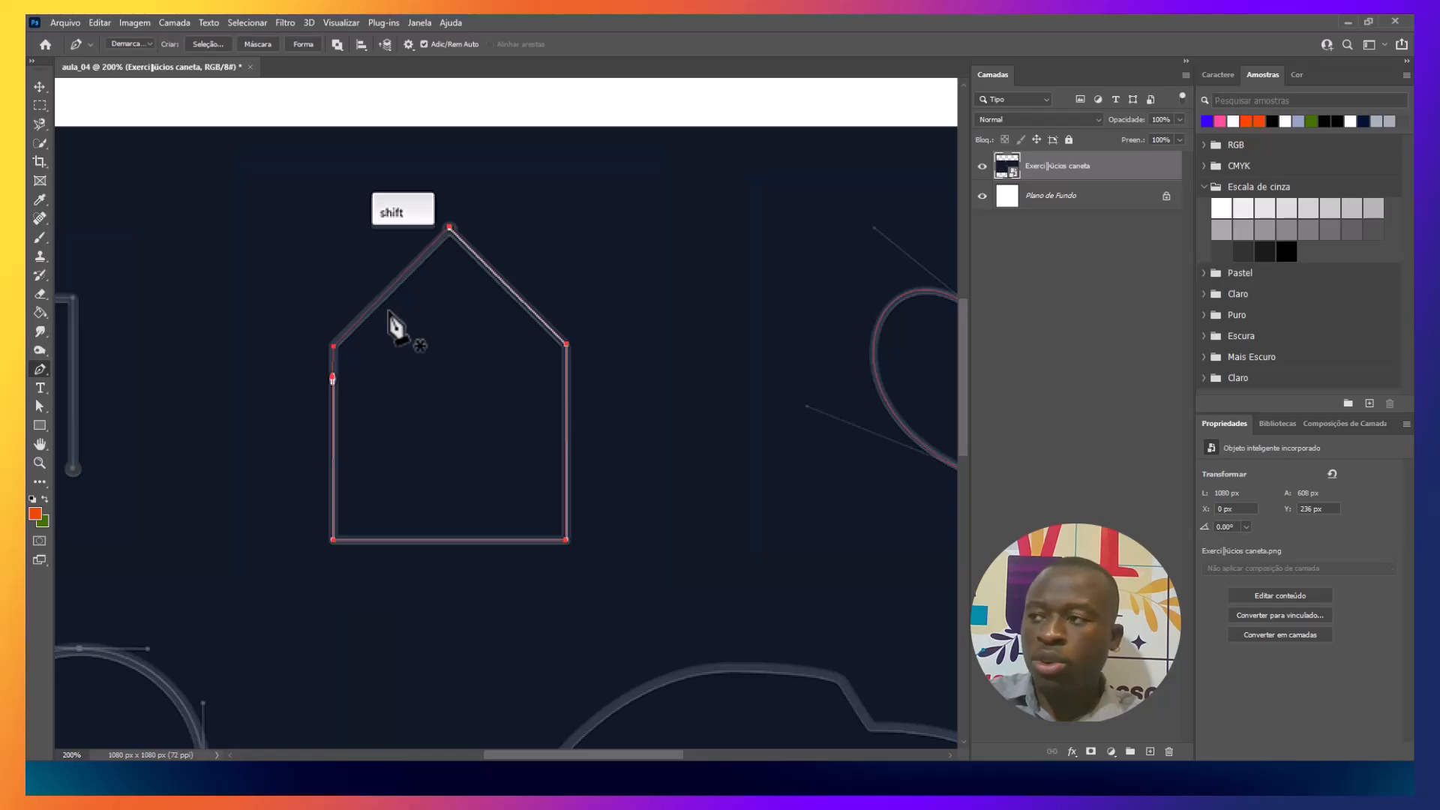
- Convert the heart and house paths into a selection, choose the Brush tool (Ferramenta Pincel) and add a new empty layer
{"action": "key", "text": "Escape"}
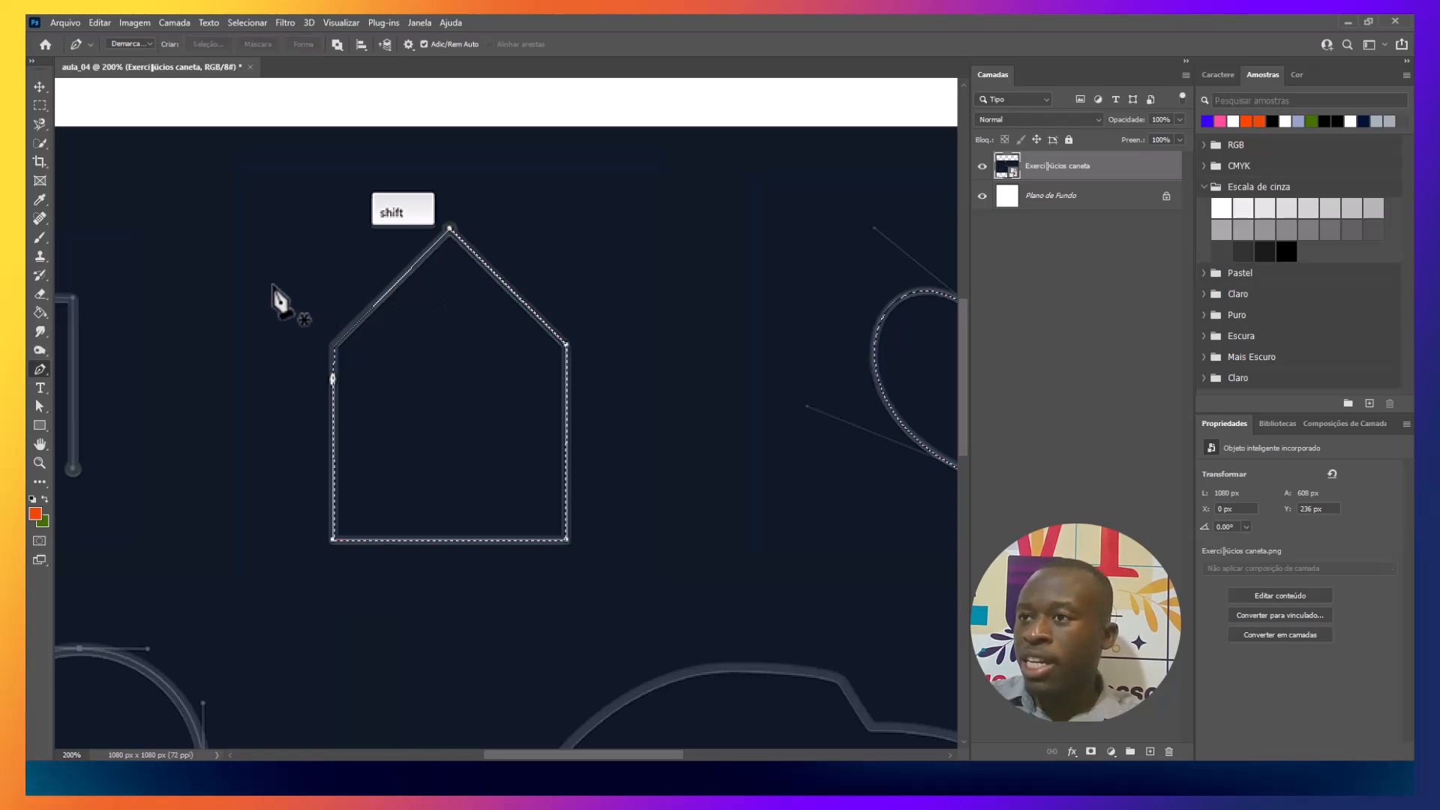
{"action": "left_click", "coordinate": [40, 238]}
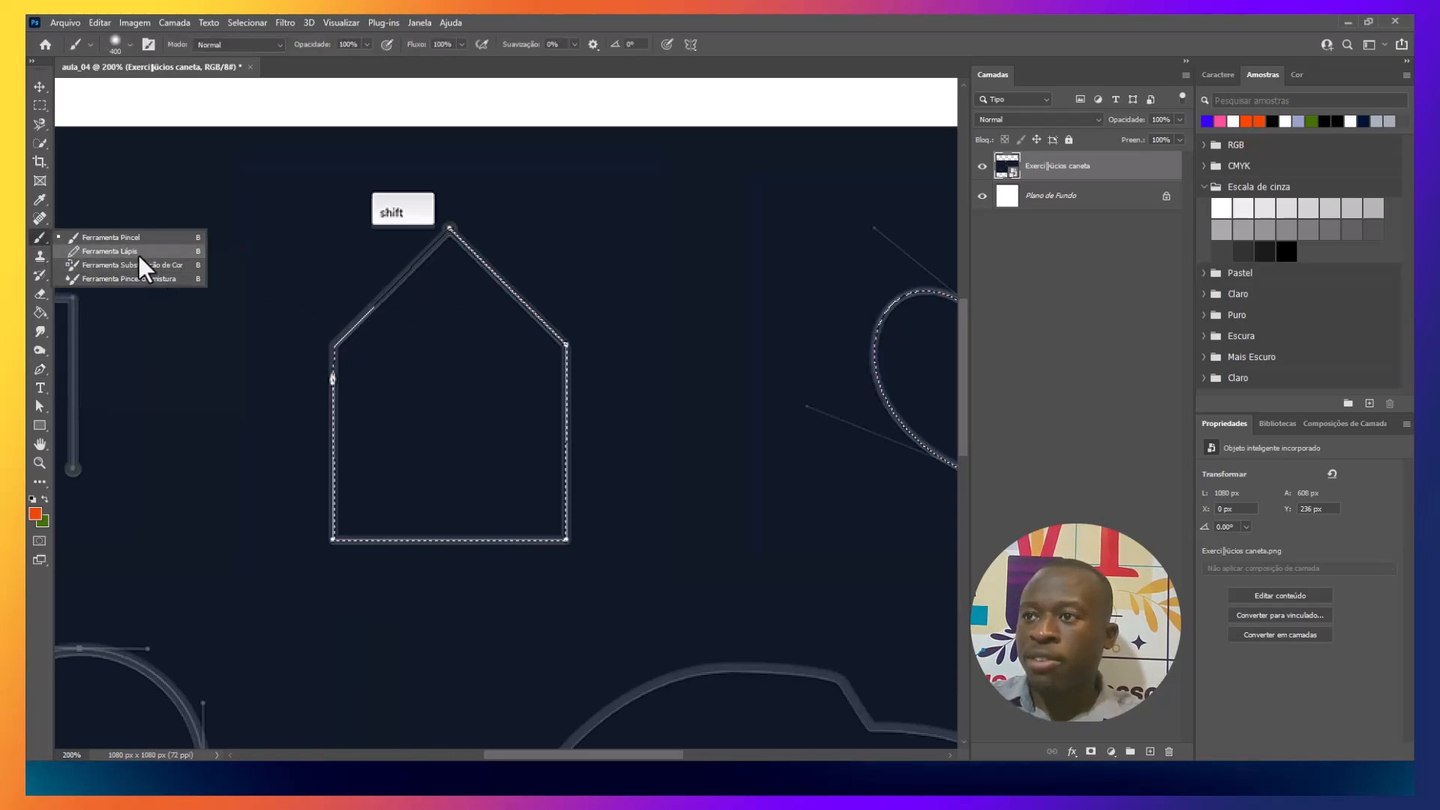
{"action": "left_click", "coordinate": [123, 237]}
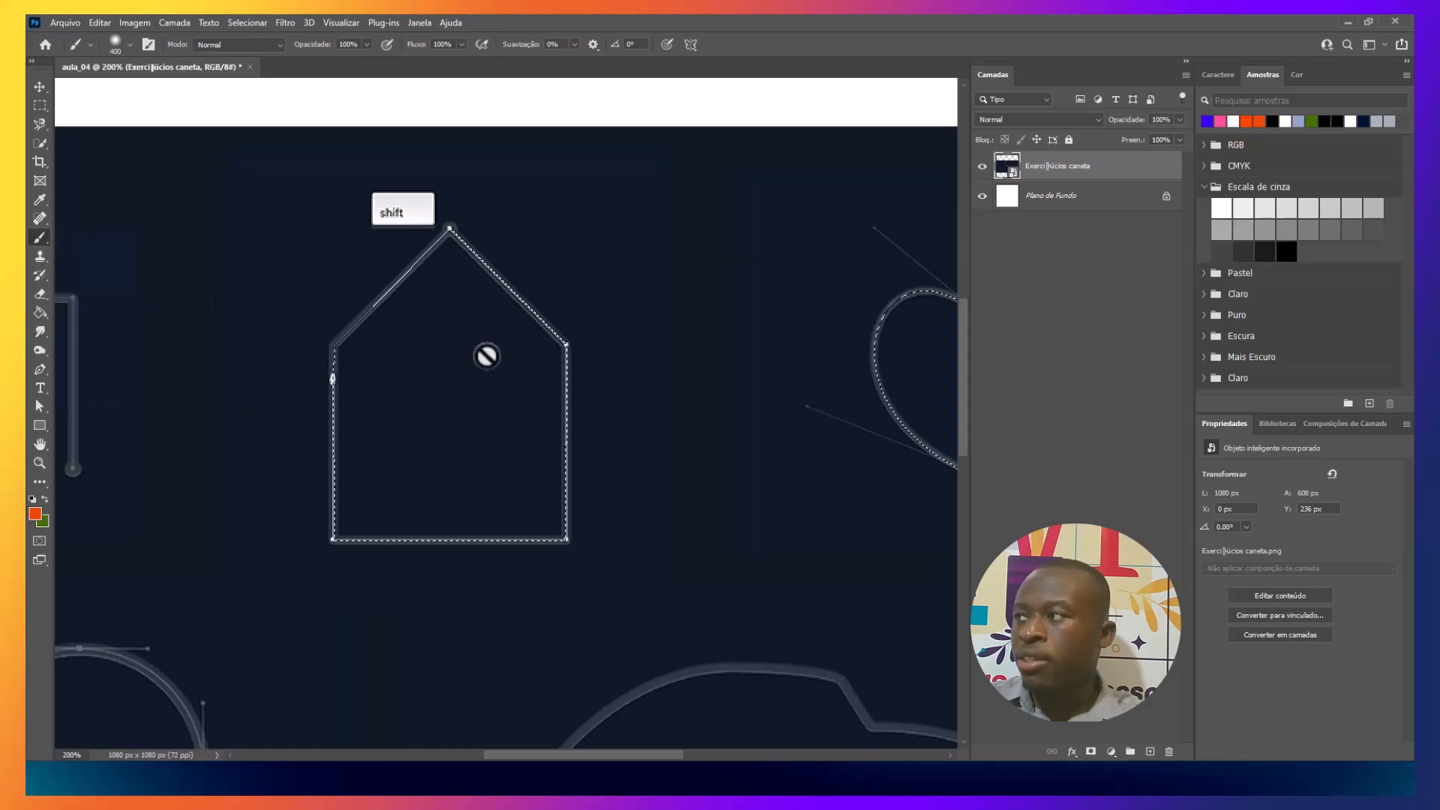
{"action": "left_click", "coordinate": [1150, 752]}
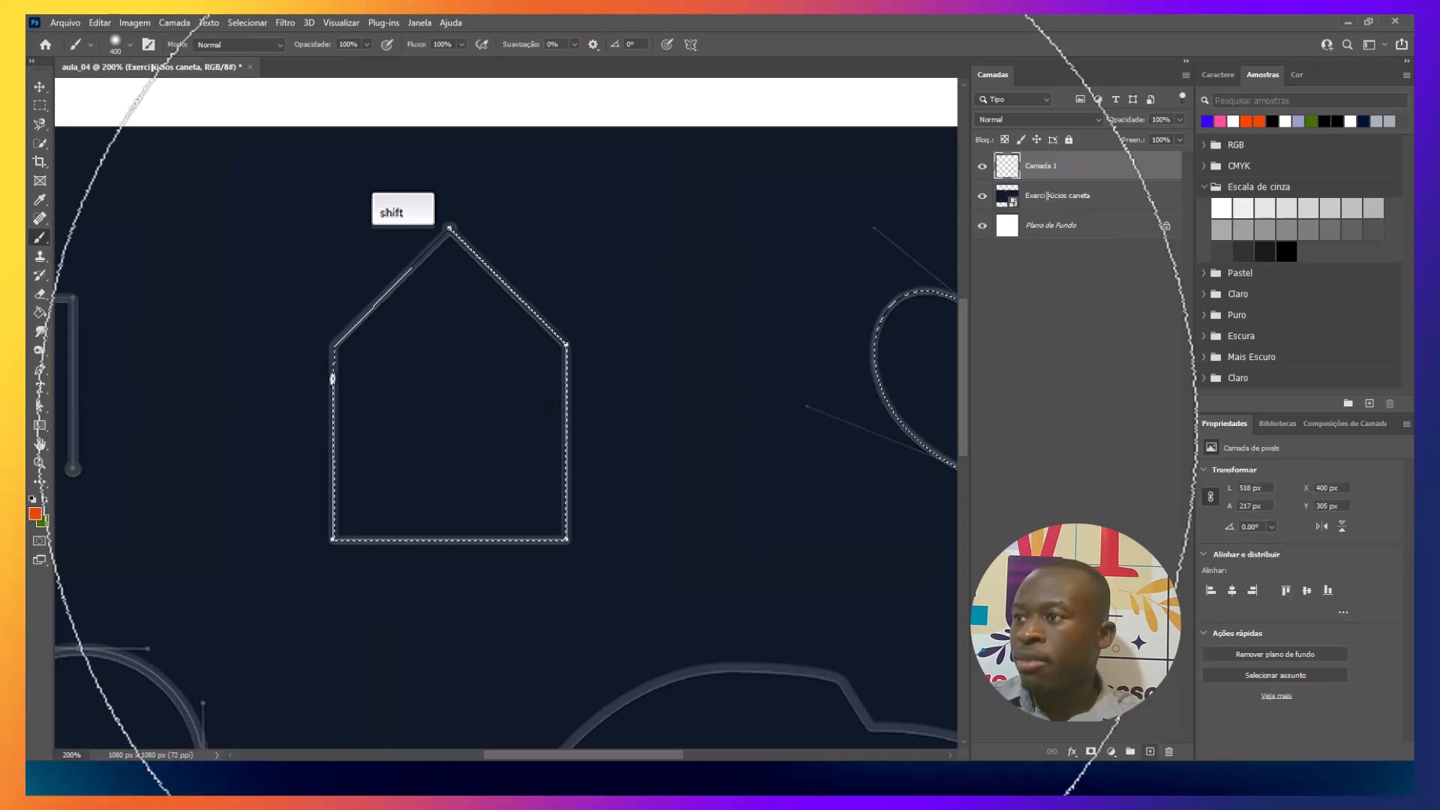
- Reduce the brush to 175 px, paint the selected house area orange on the new layer and clear the selection
{"action": "key", "text": "bracketleft"}
{"action": "key", "text": "bracketleft"}
{"action": "key", "text": "bracketleft"}
{"action": "key", "text": "bracketleft"}
{"action": "key", "text": "bracketleft"}
{"action": "key", "text": "bracketleft"}
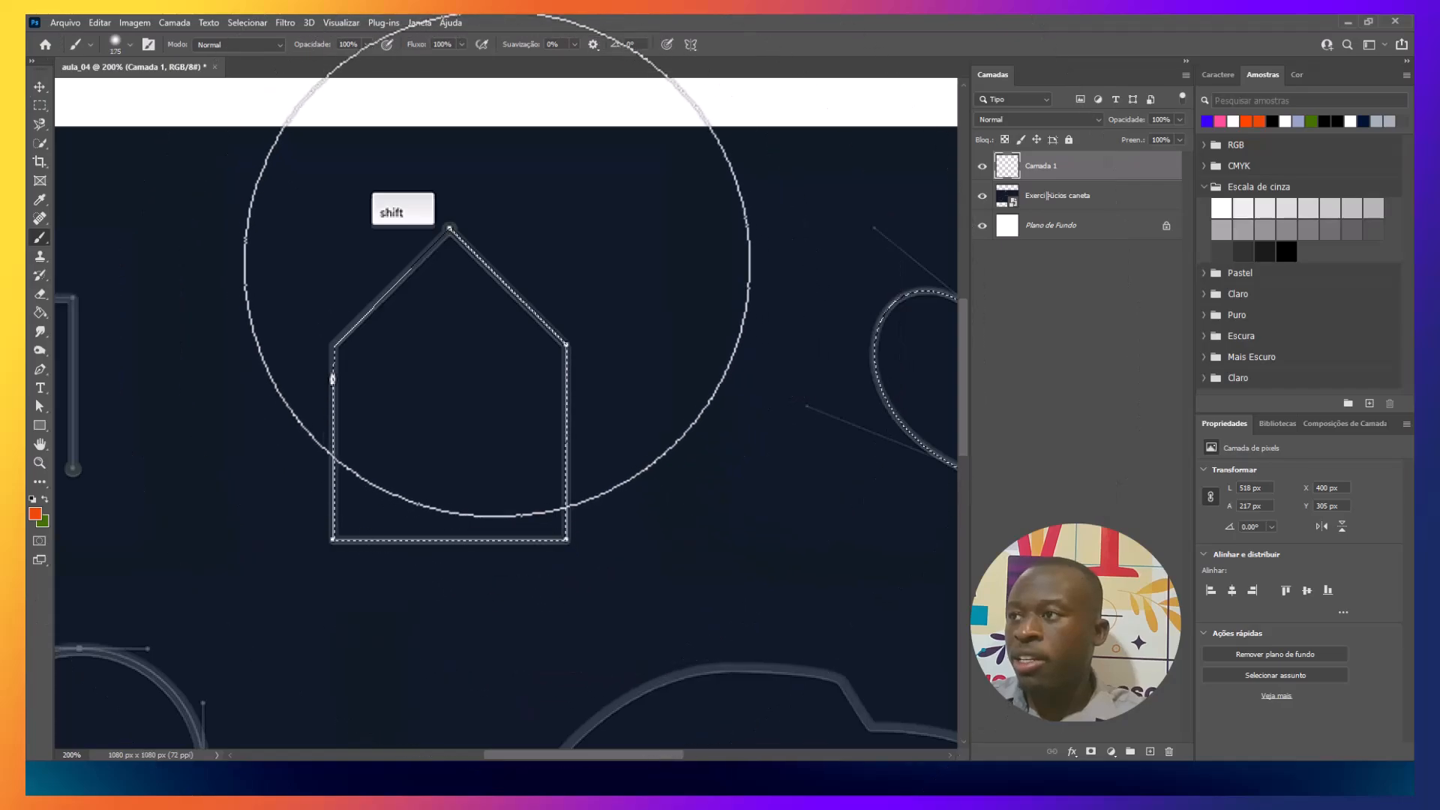
{"action": "mouse_move", "coordinate": [497, 249]}
{"action": "left_mouse_down"}
{"action": "mouse_move", "coordinate": [583, 342]}
{"action": "mouse_move", "coordinate": [604, 416]}
{"action": "mouse_move", "coordinate": [603, 517]}
{"action": "mouse_move", "coordinate": [588, 546]}
{"action": "mouse_move", "coordinate": [596, 341]}
{"action": "mouse_move", "coordinate": [528, 235]}
{"action": "mouse_move", "coordinate": [534, 529]}
{"action": "mouse_move", "coordinate": [391, 526]}
{"action": "mouse_move", "coordinate": [499, 195]}
{"action": "mouse_move", "coordinate": [366, 532]}
{"action": "mouse_move", "coordinate": [525, 439]}
{"action": "mouse_move", "coordinate": [589, 480]}
{"action": "mouse_move", "coordinate": [413, 186]}
{"action": "mouse_move", "coordinate": [331, 428]}
{"action": "mouse_move", "coordinate": [551, 450]}
{"action": "mouse_move", "coordinate": [426, 454]}
{"action": "mouse_move", "coordinate": [558, 263]}
{"action": "mouse_move", "coordinate": [469, 305]}
{"action": "mouse_move", "coordinate": [340, 510]}
{"action": "mouse_move", "coordinate": [513, 296]}
{"action": "left_mouse_up"}
{"action": "key", "text": "ctrl+d"}
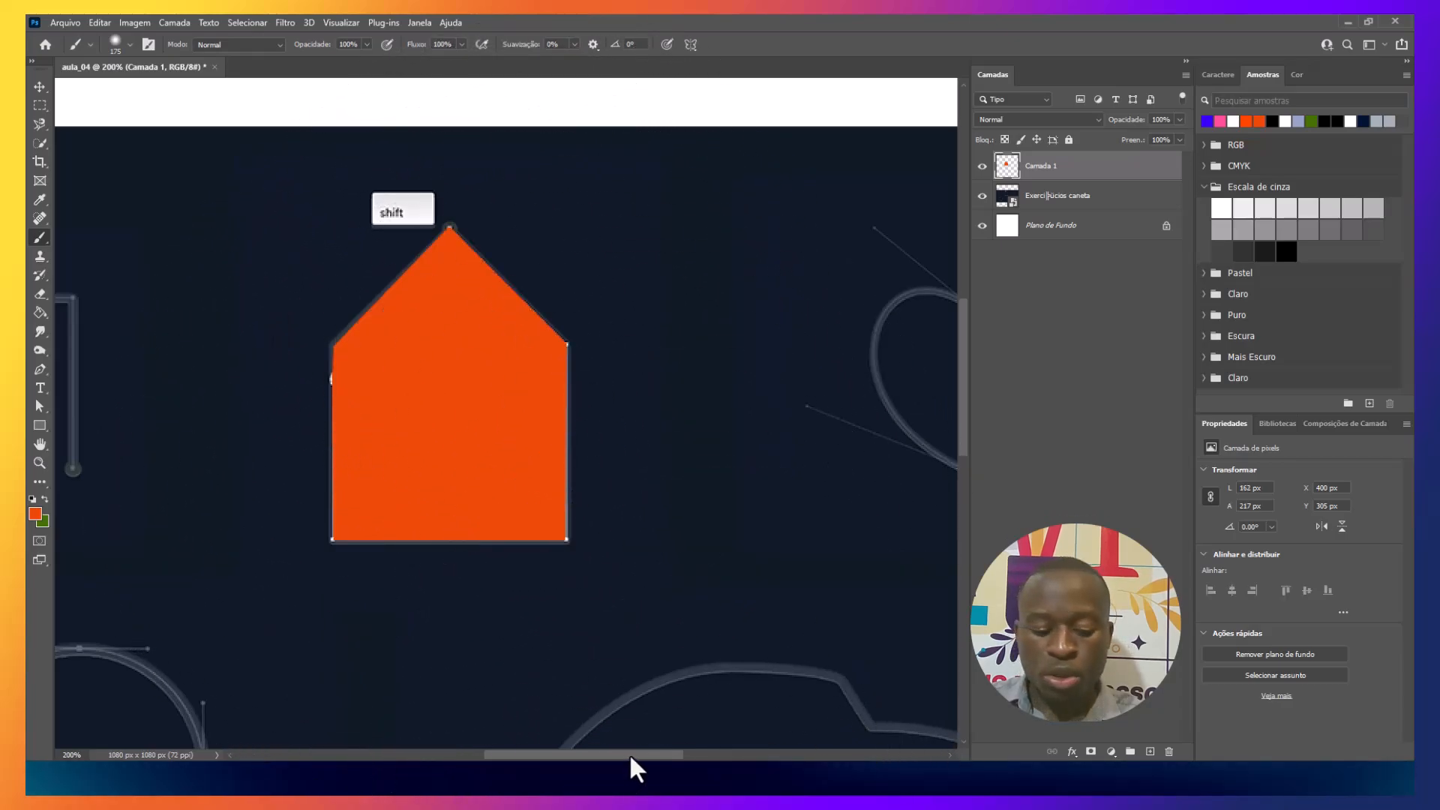
- Start a Pen path at the circle's top point, pulling its right handle out horizontally to the end of the guide
{"action": "left_click_drag", "start_coordinate": [630, 754], "coordinate": [537, 736]}
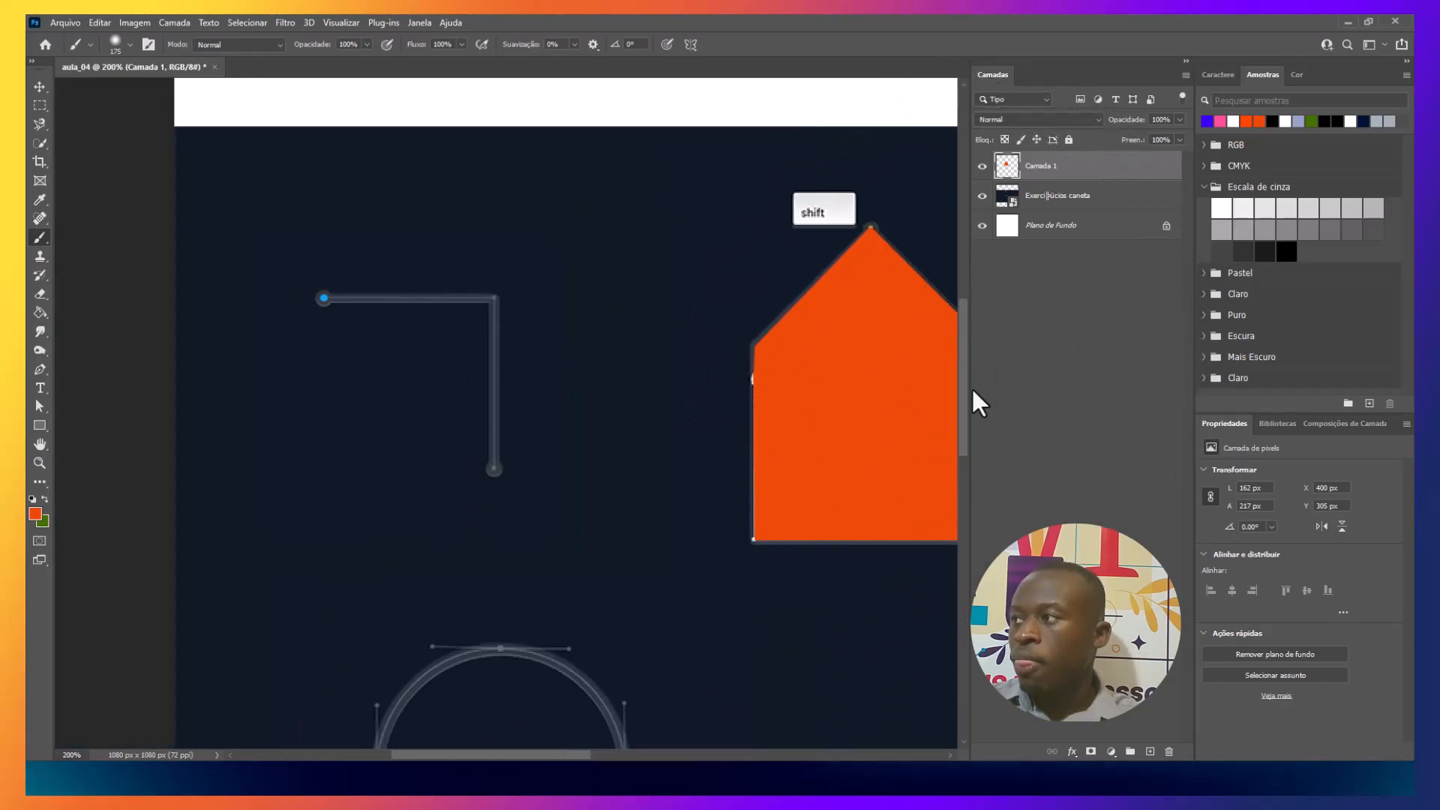
{"action": "left_click_drag", "start_coordinate": [962, 405], "coordinate": [965, 484]}
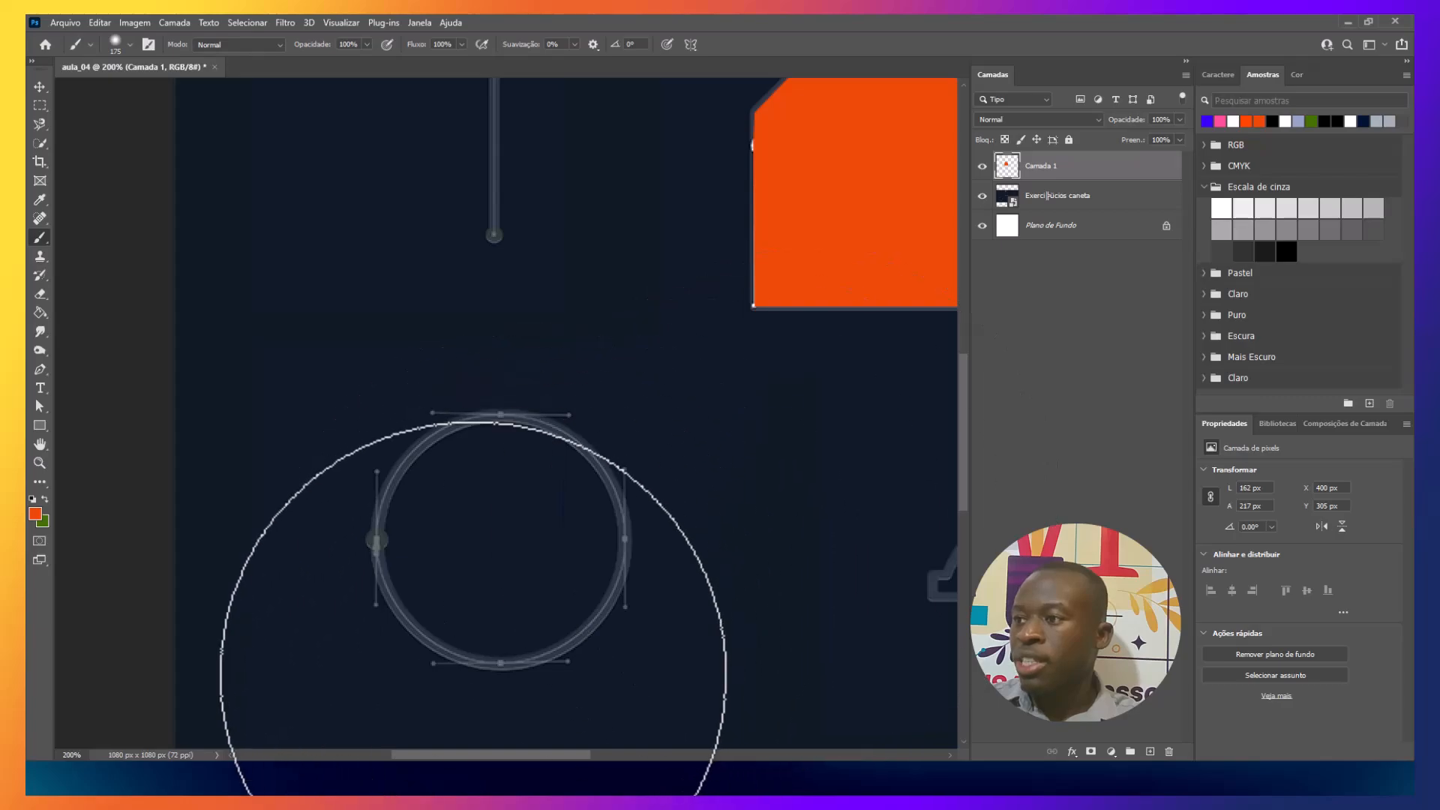
{"action": "left_click_drag", "start_coordinate": [501, 750], "coordinate": [520, 757]}
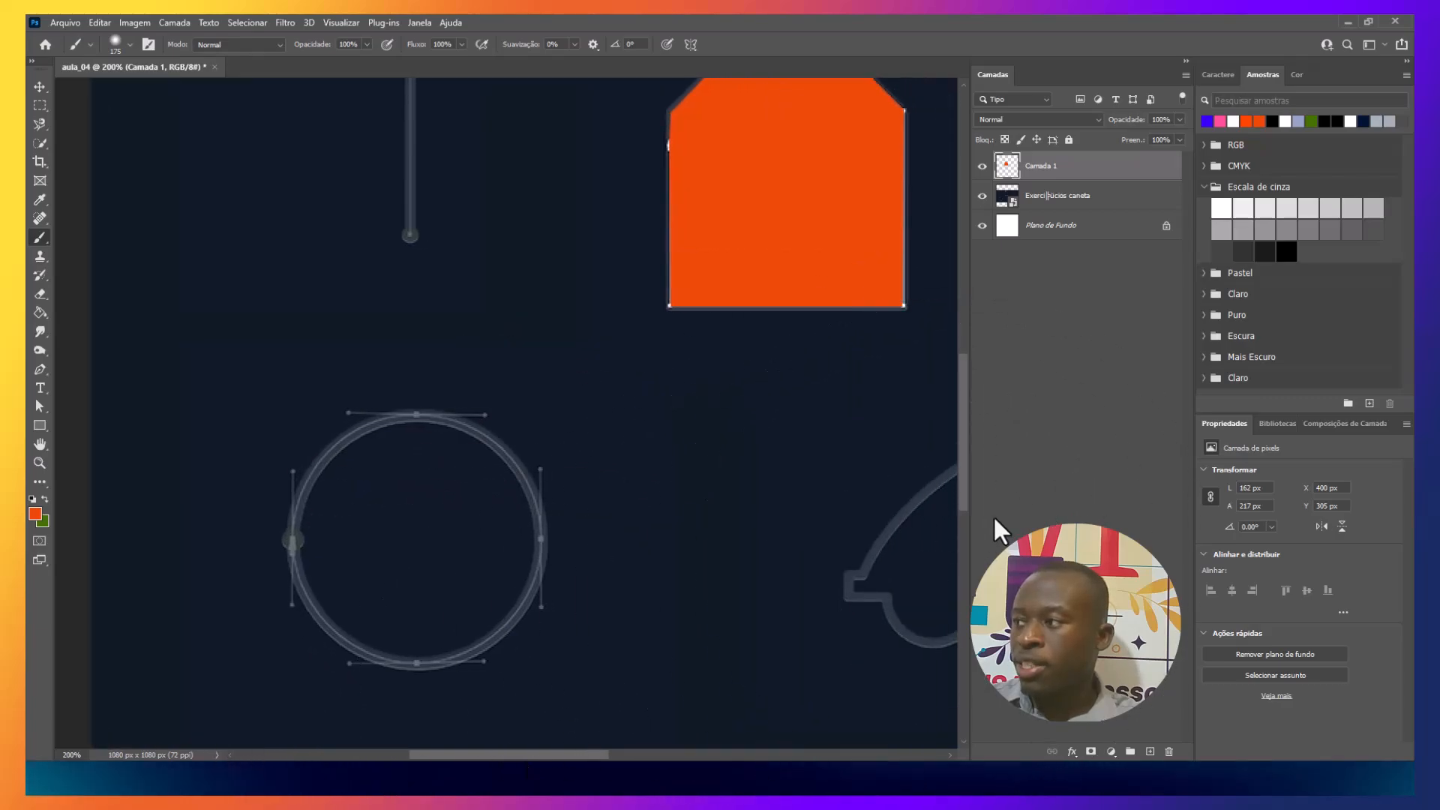
{"action": "scroll", "coordinate": [966, 496], "scroll_direction": "down", "scroll_amount": 2}
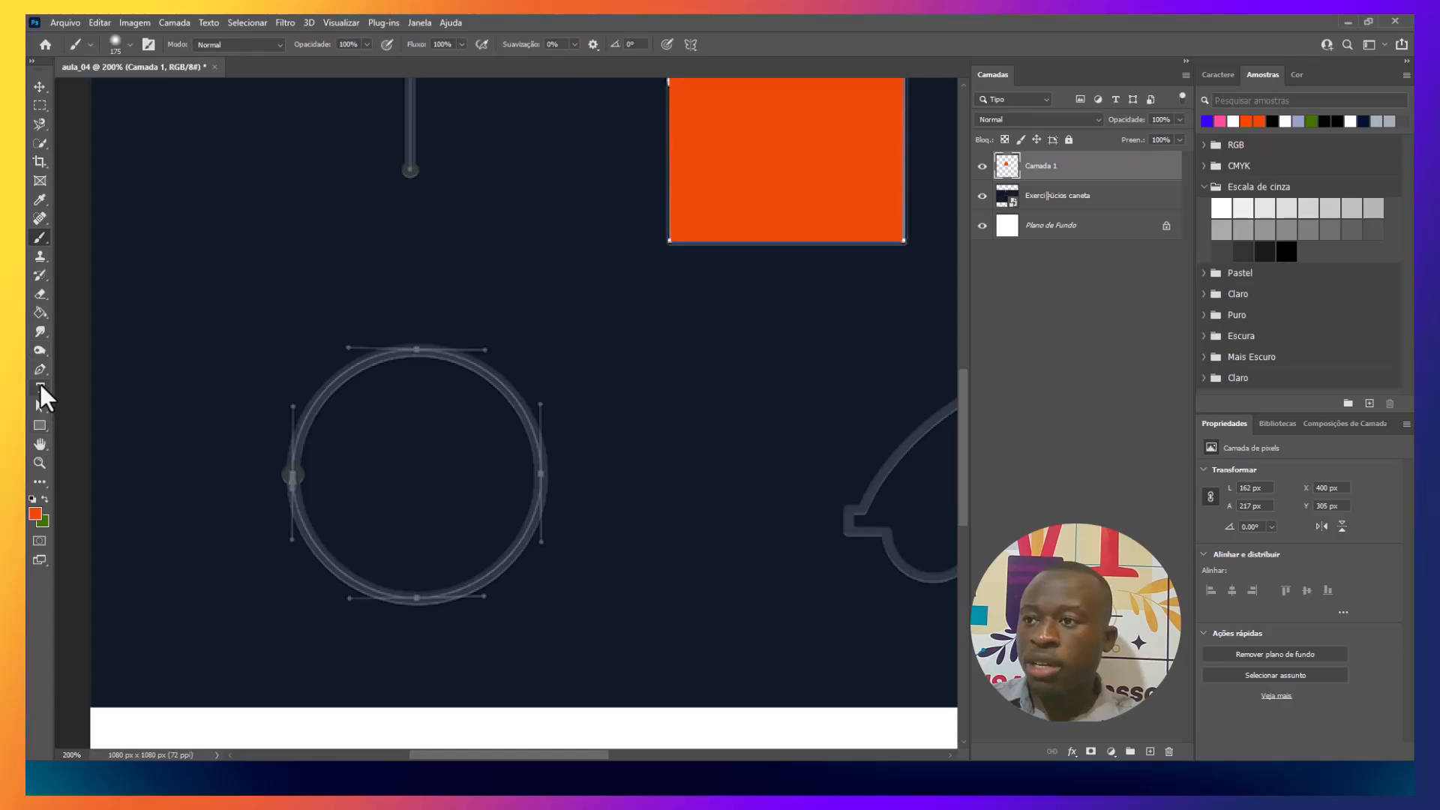
{"action": "left_click", "coordinate": [40, 370]}
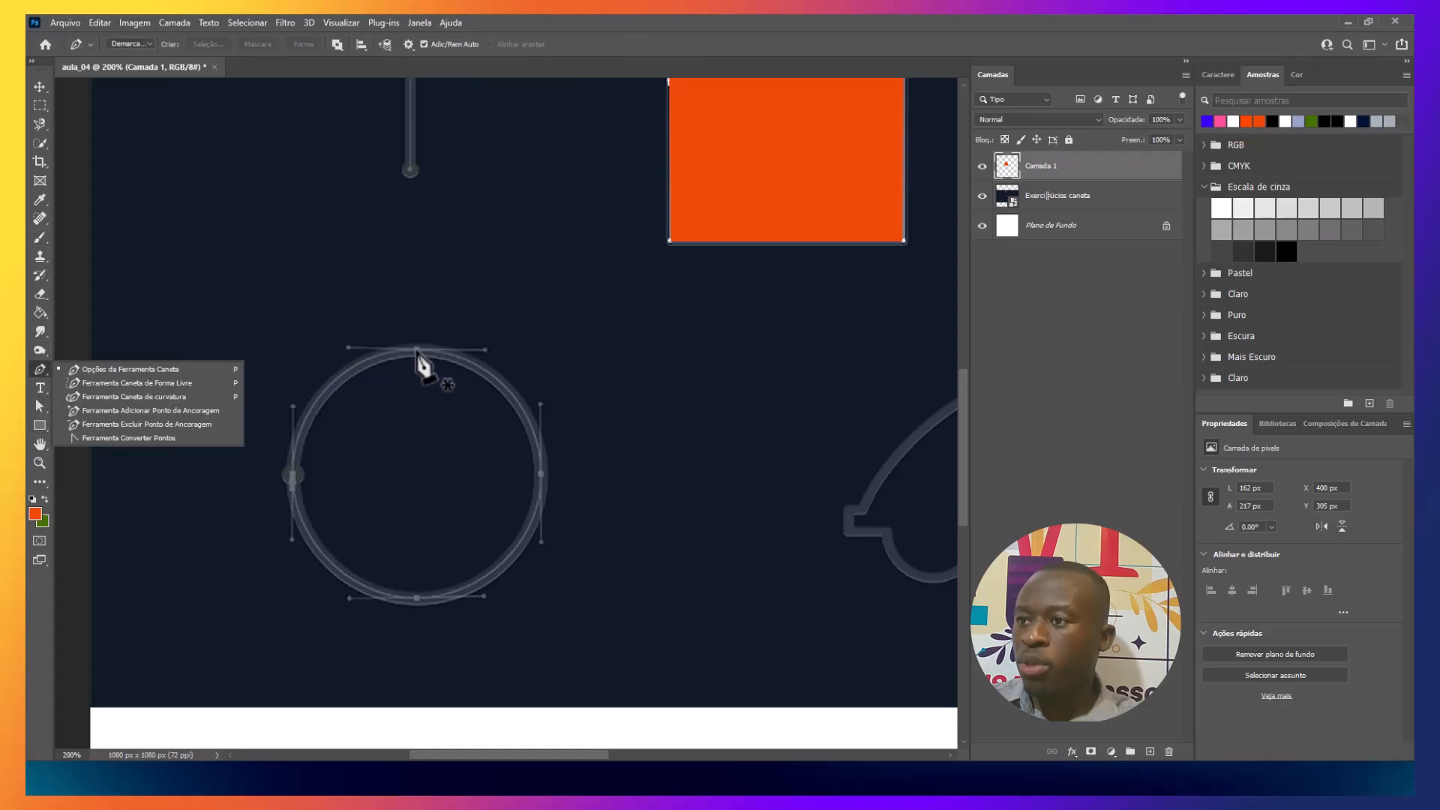
{"action": "left_click", "coordinate": [417, 352]}
{"action": "left_click_drag", "start_coordinate": [417, 351], "coordinate": [487, 352]}
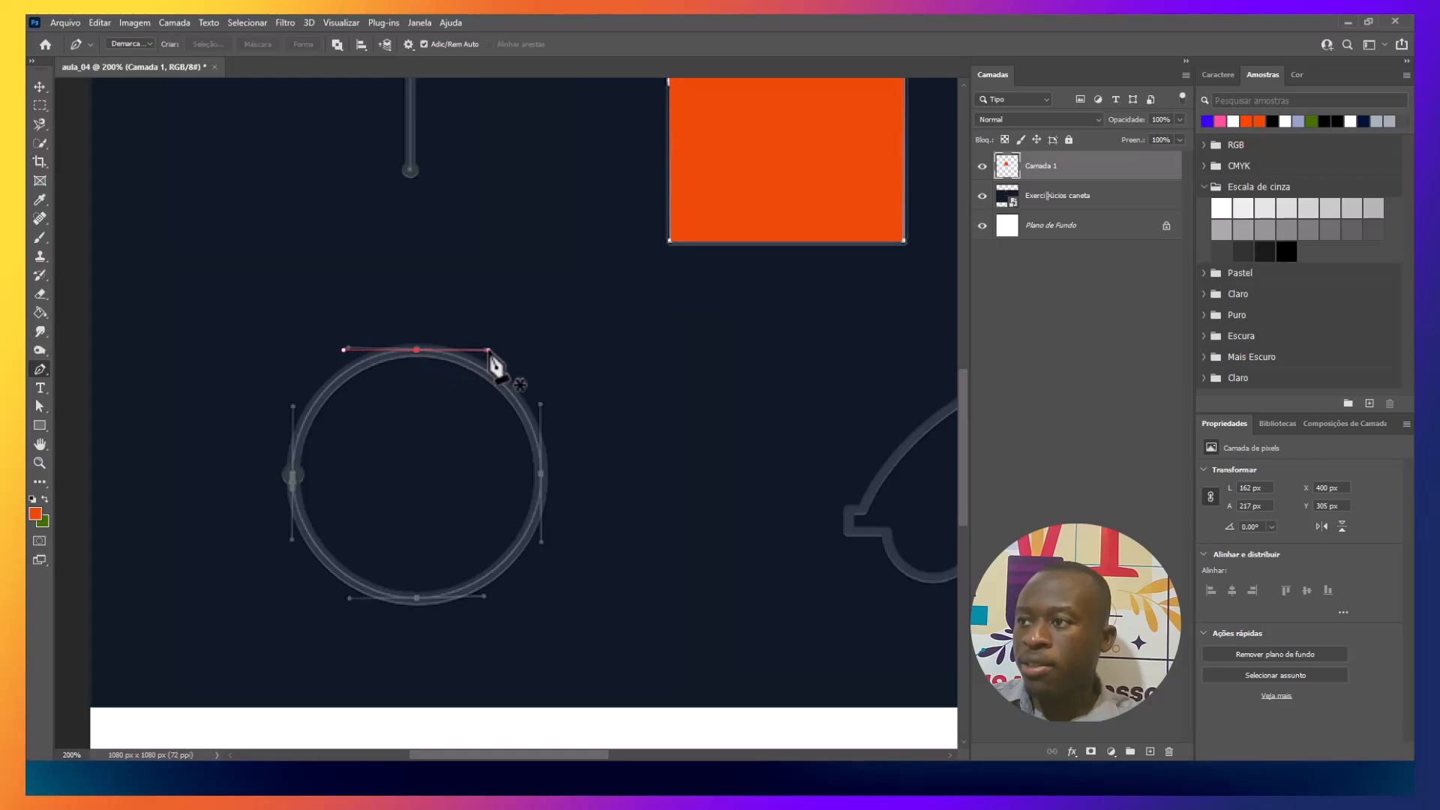
{"action": "left_click_drag", "start_coordinate": [489, 353], "coordinate": [489, 354]}
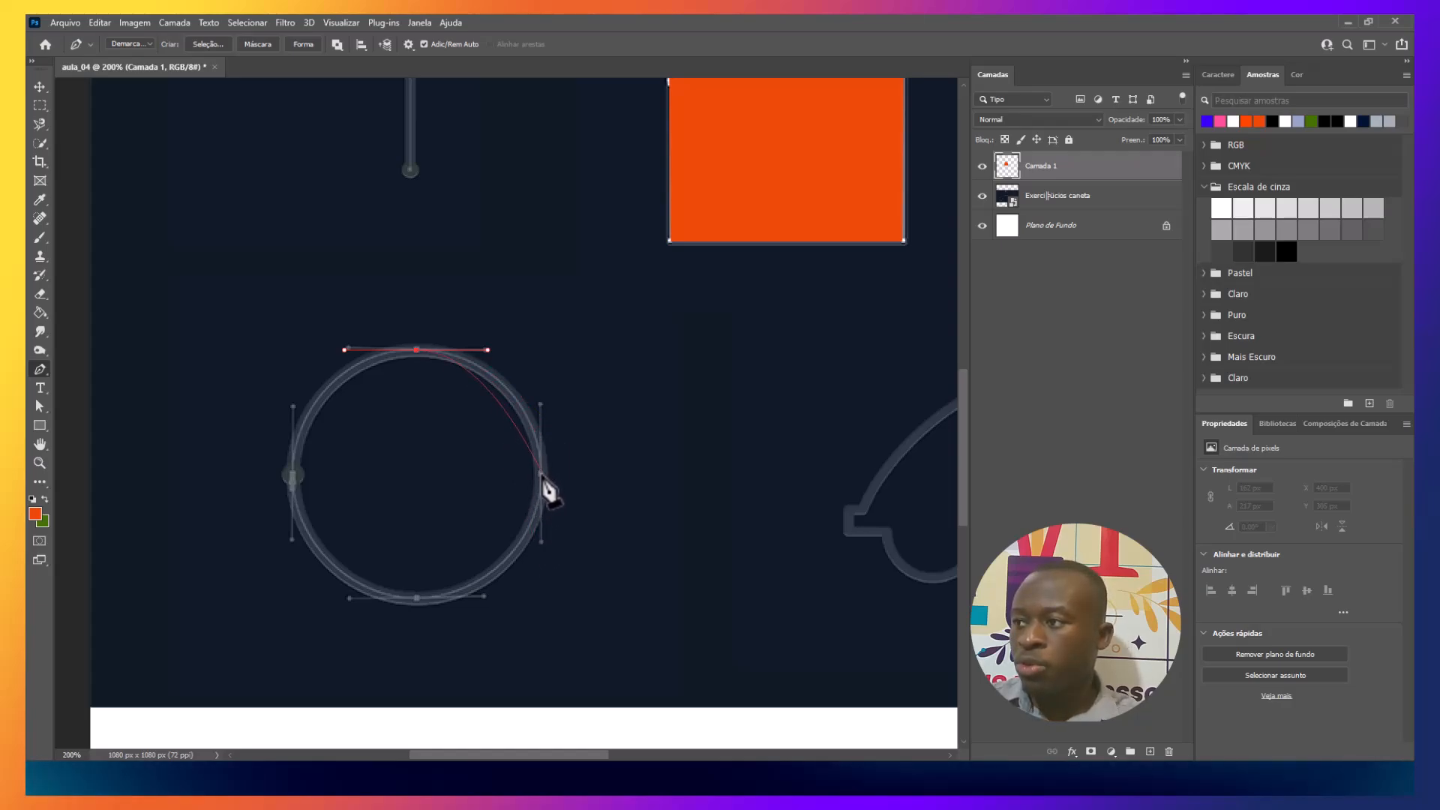
- Trace the rest of the circle with curve points at its right, bottom and left guides and close the path at the top
{"action": "left_click_drag", "start_coordinate": [541, 474], "coordinate": [539, 546]}
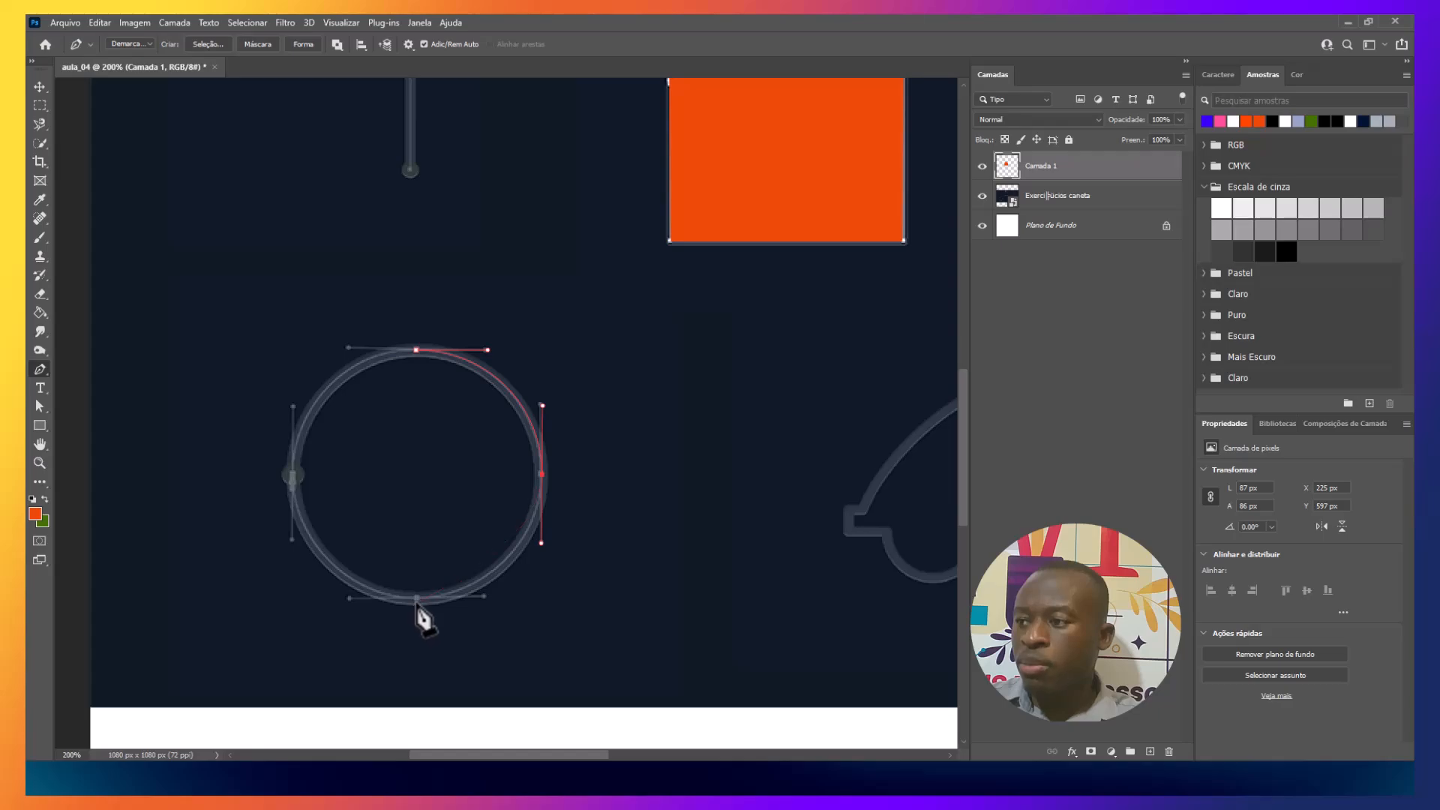
{"action": "left_click_drag", "start_coordinate": [418, 599], "coordinate": [349, 600]}
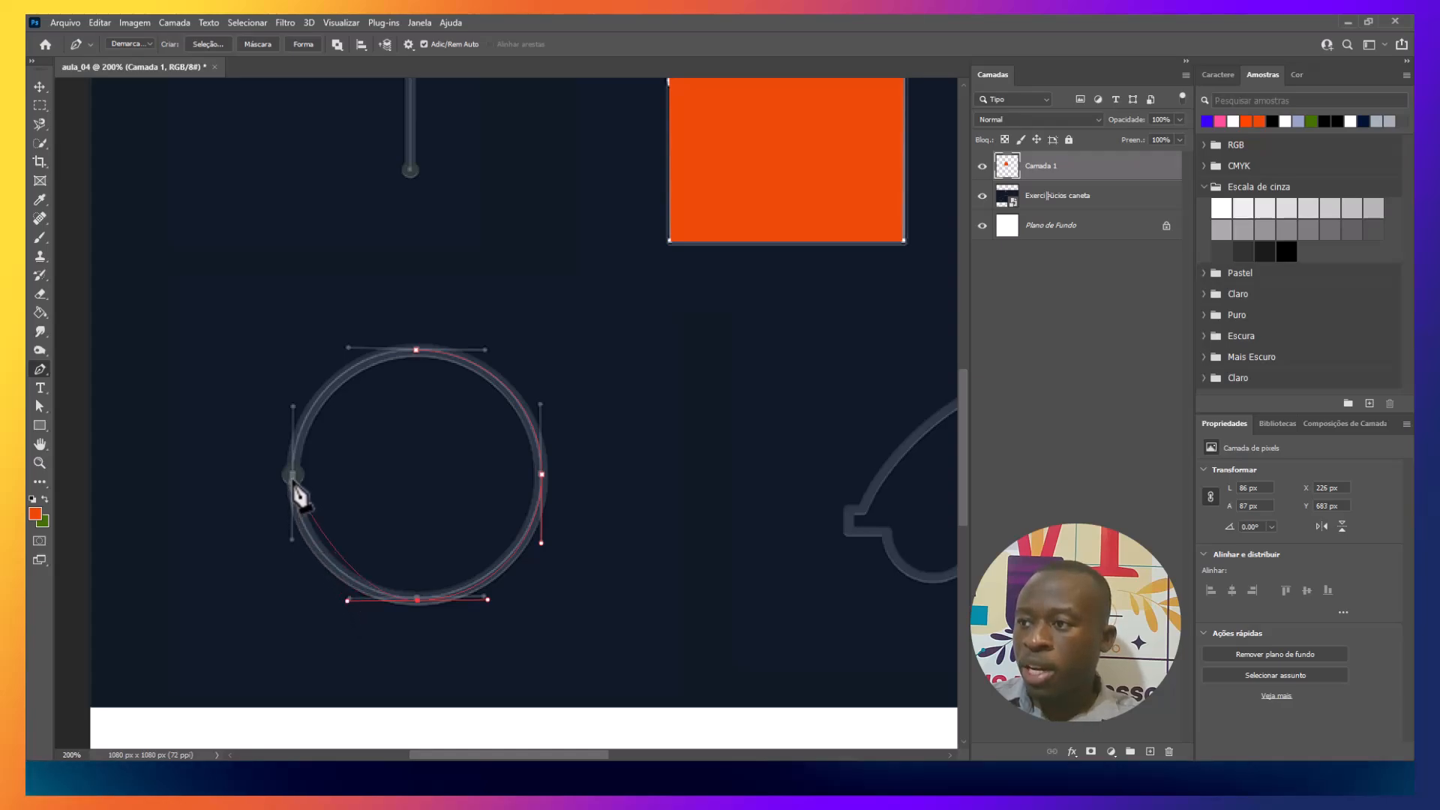
{"action": "left_click_drag", "start_coordinate": [292, 475], "coordinate": [298, 405]}
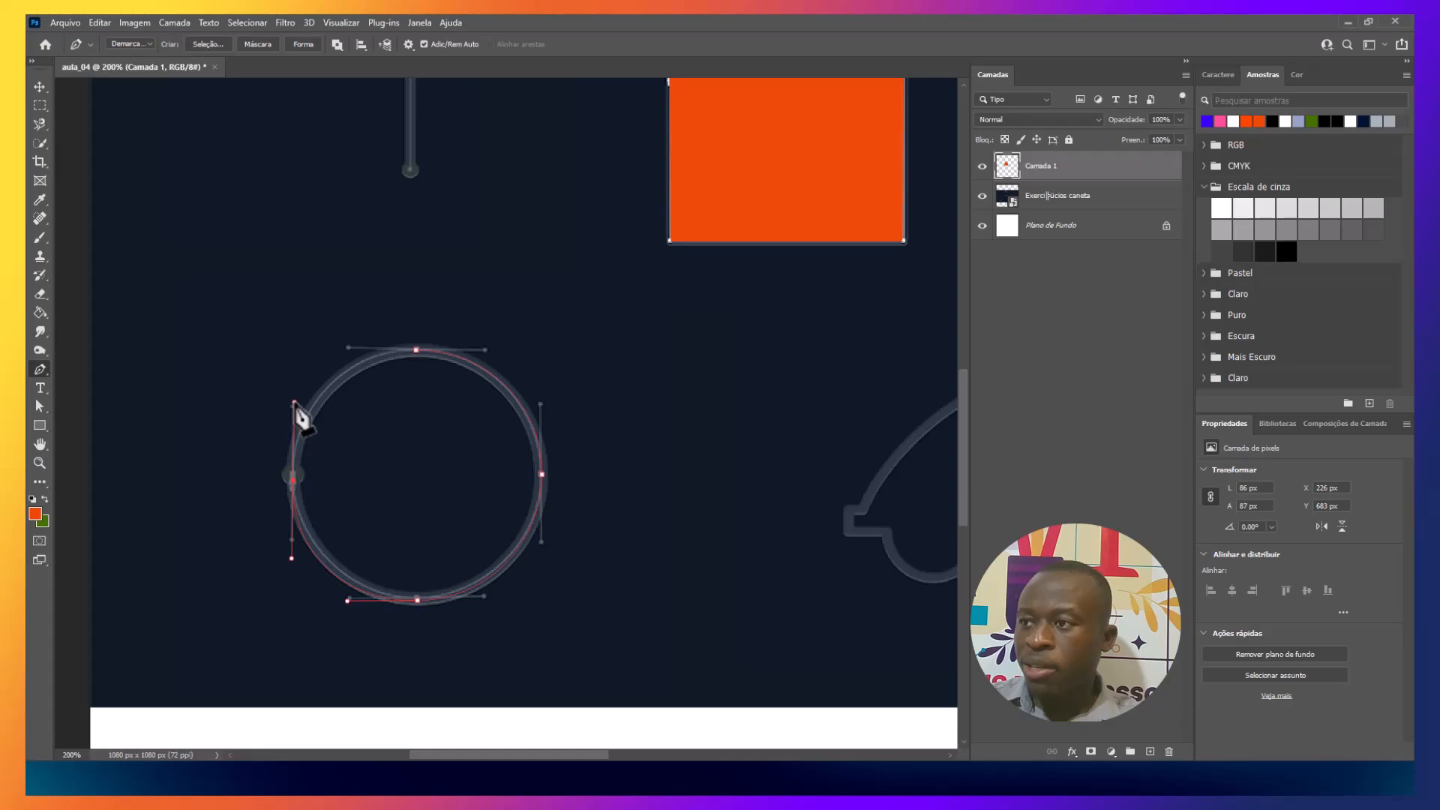
{"action": "left_click", "coordinate": [417, 350]}
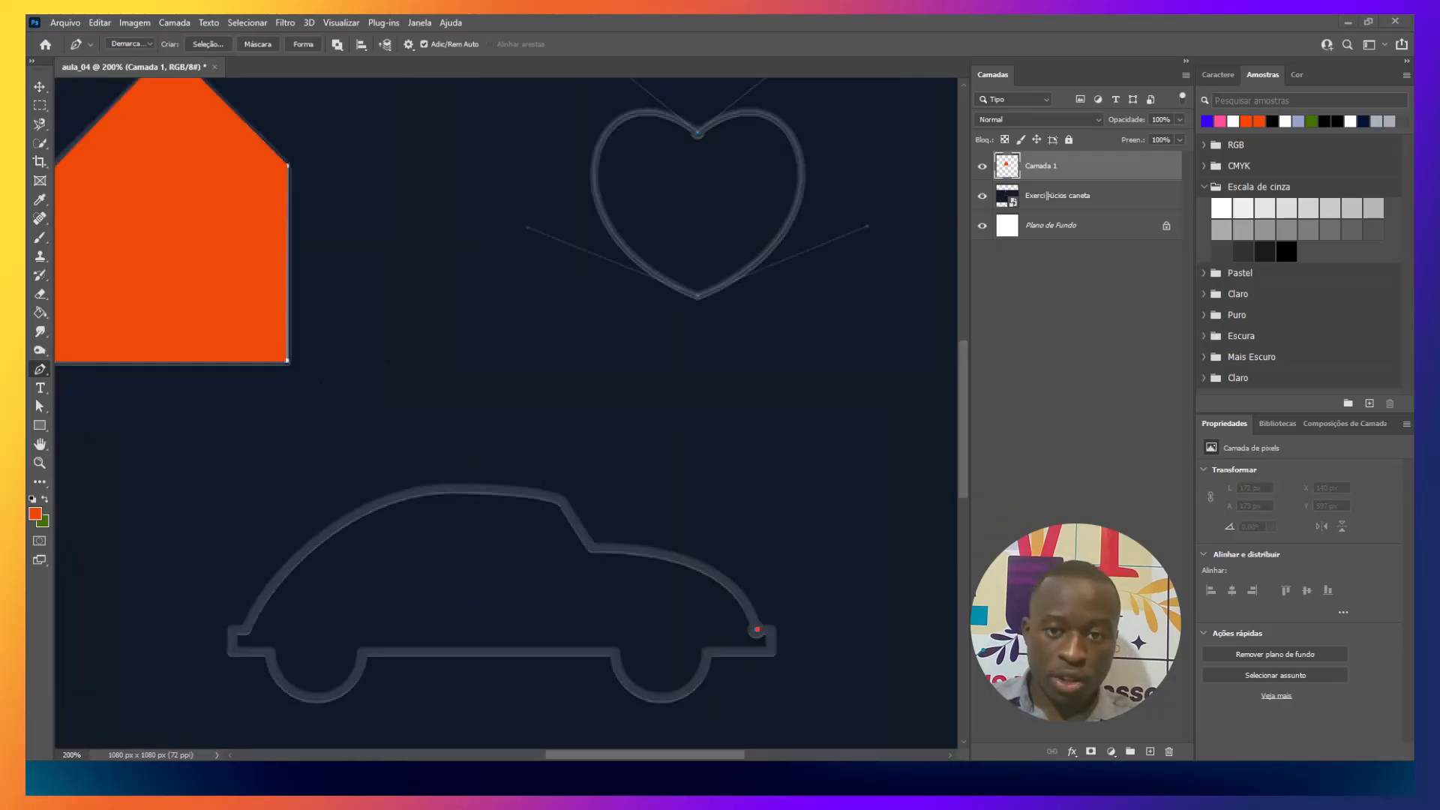
- Hide the layer Camada 1 and place the cake image 2520 as an embedded object at its default size
{"action": "left_click", "coordinate": [981, 167]}
{"action": "key", "text": "ctrl+minus"}
{"action": "key", "text": "ctrl+minus"}
{"action": "left_click", "coordinate": [66, 25]}
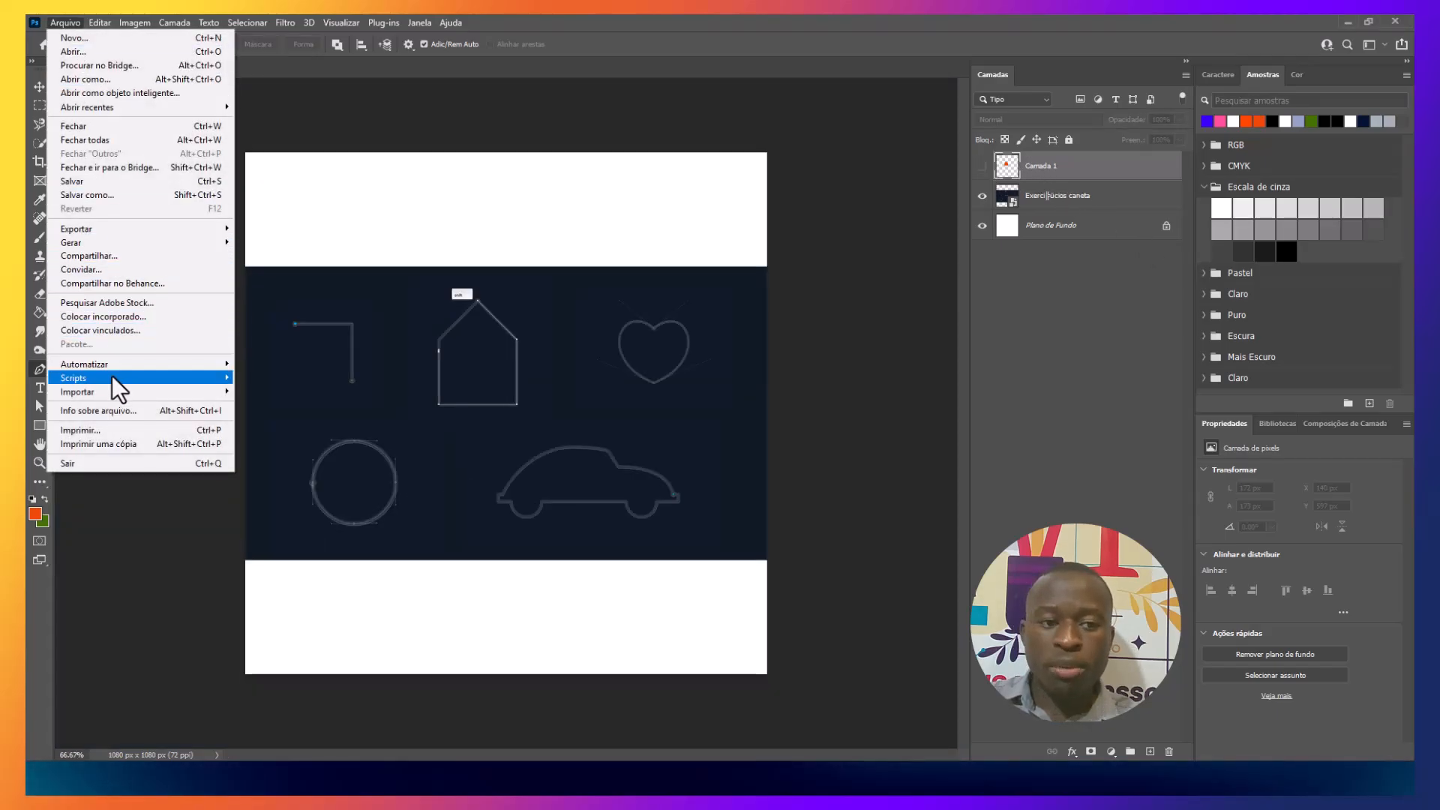
{"action": "left_click", "coordinate": [132, 321]}
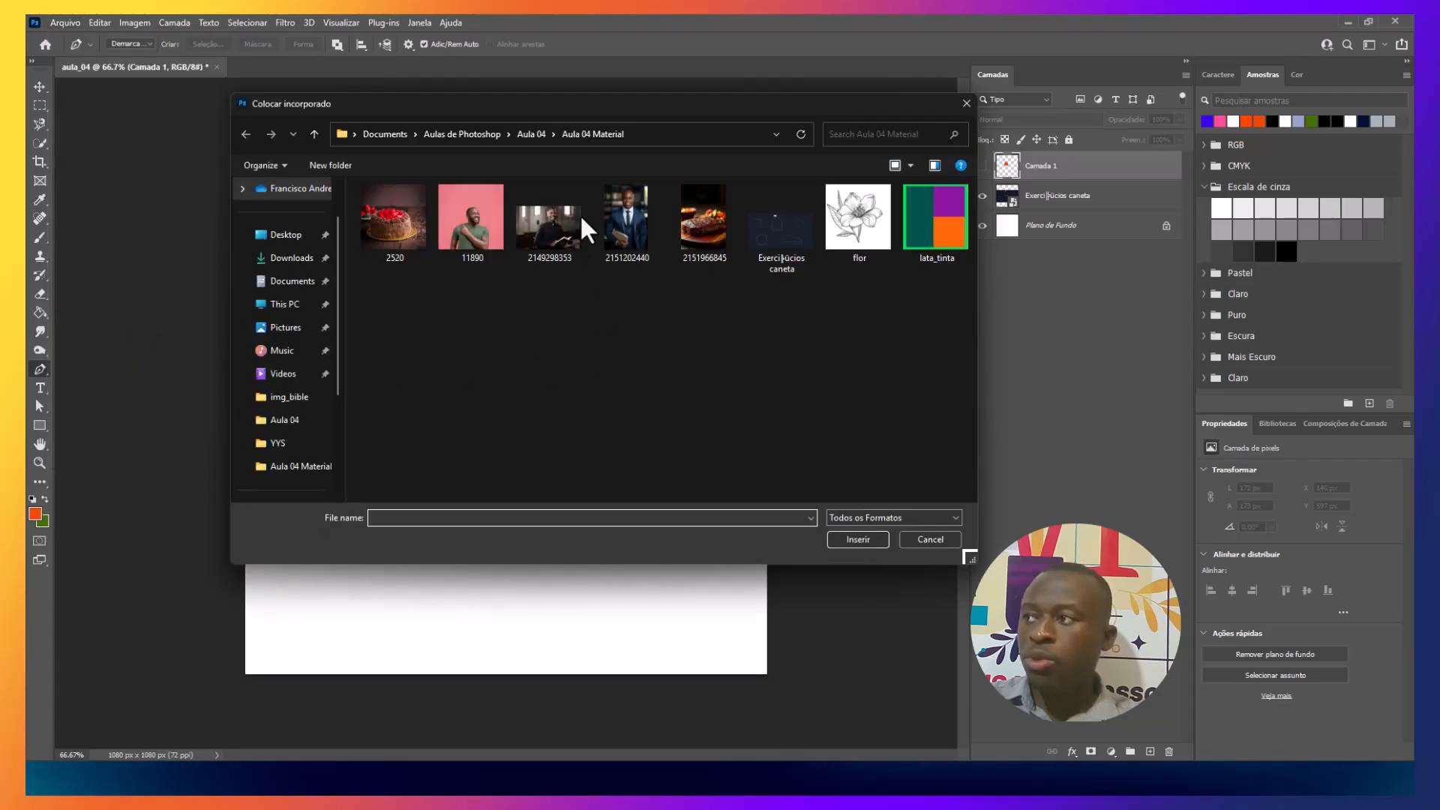
{"action": "left_click", "coordinate": [407, 234]}
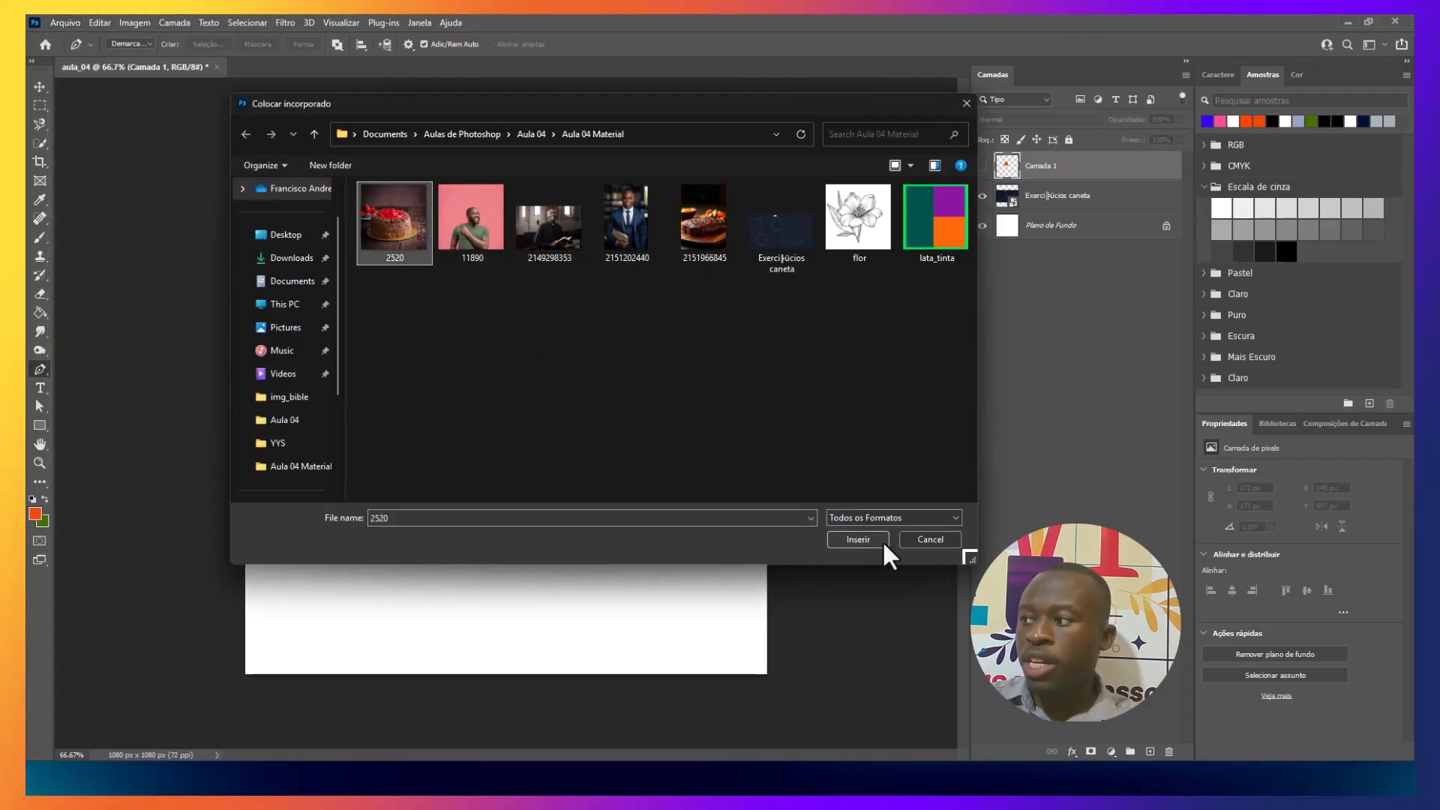
{"action": "left_click", "coordinate": [879, 540]}
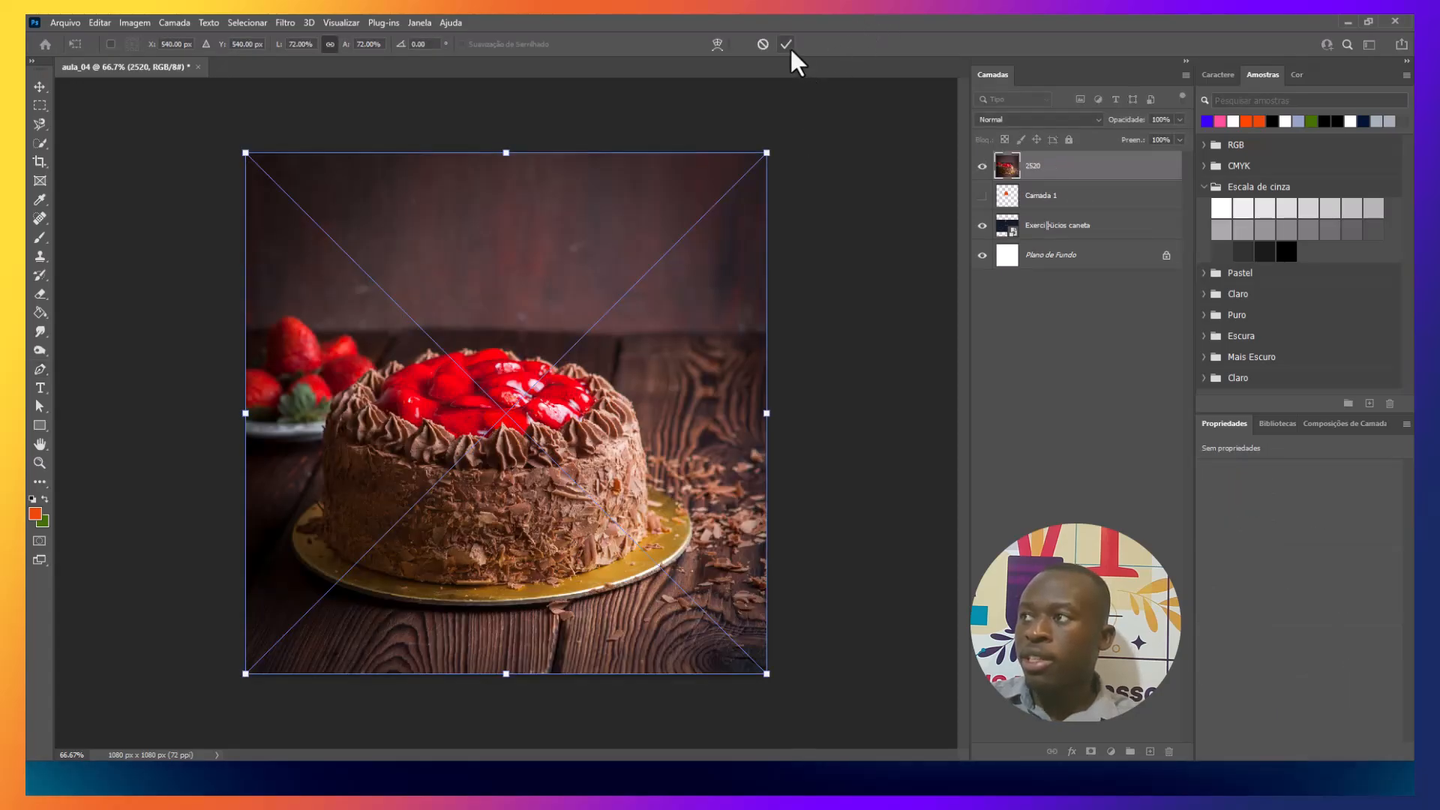
{"action": "key", "text": "Return"}
- Try cutting out the cake with Select Subject (Selecionar assunto) and a layer mask, and remove both the mask and the selection
{"action": "key", "text": "p"}
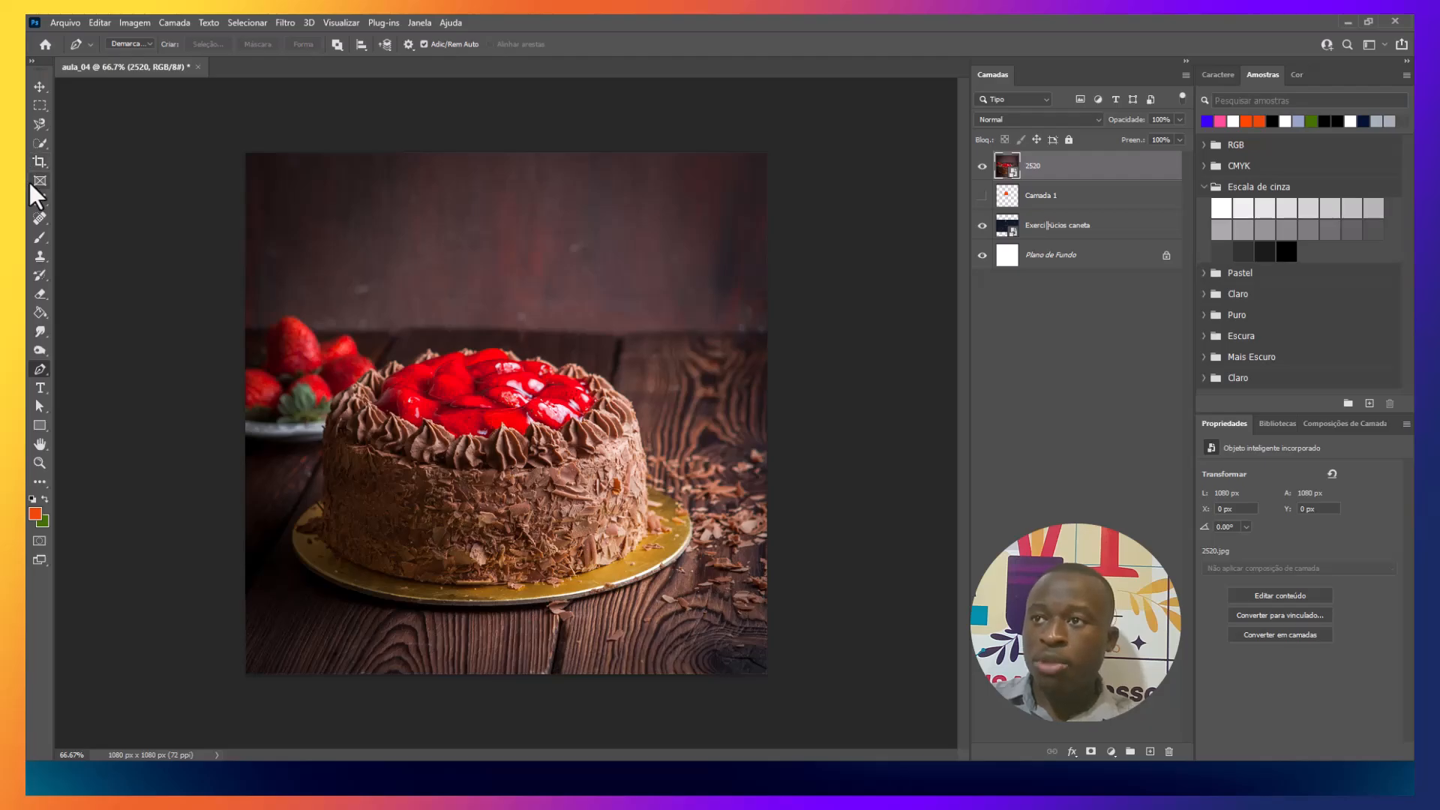
{"action": "left_click", "coordinate": [39, 144]}
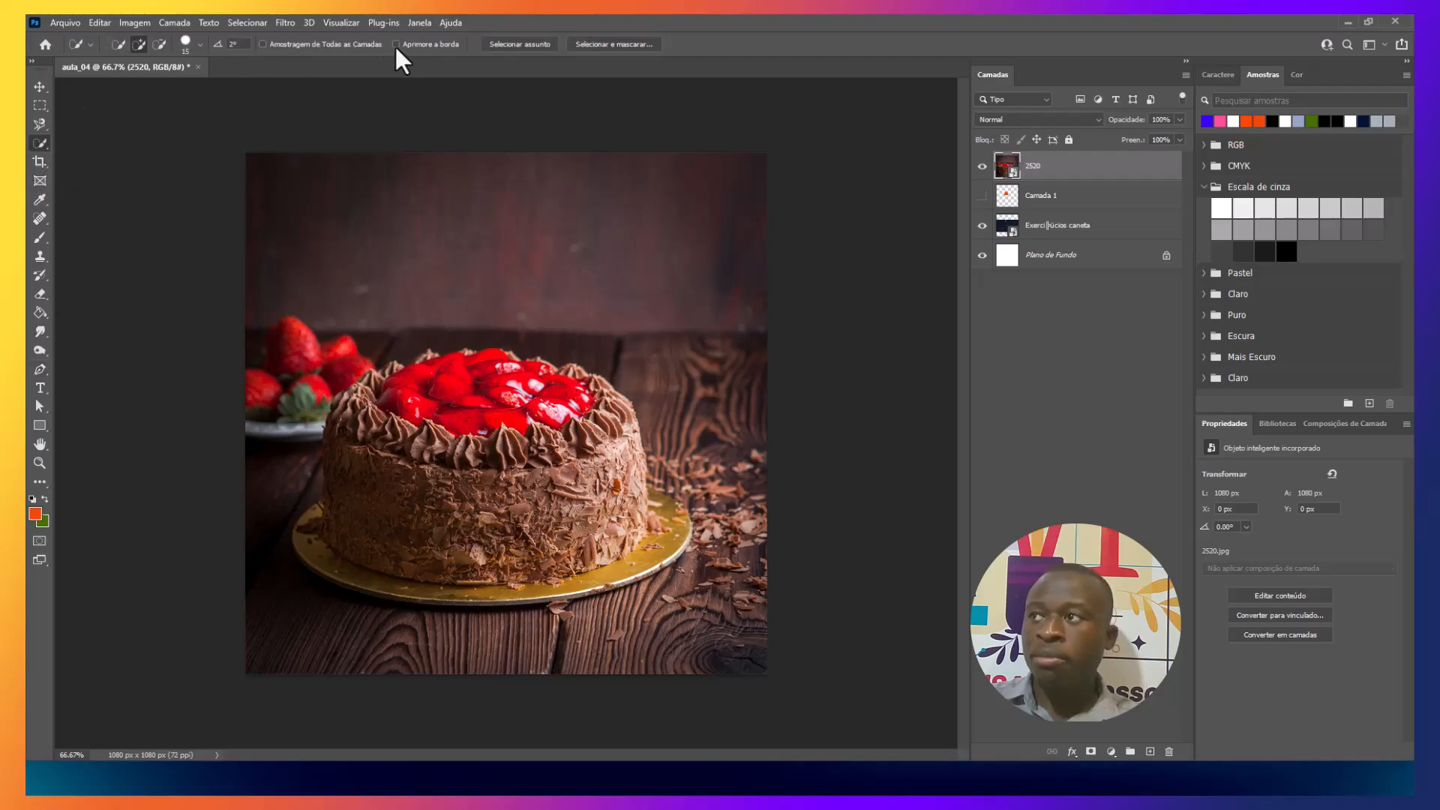
{"action": "left_click", "coordinate": [503, 47]}
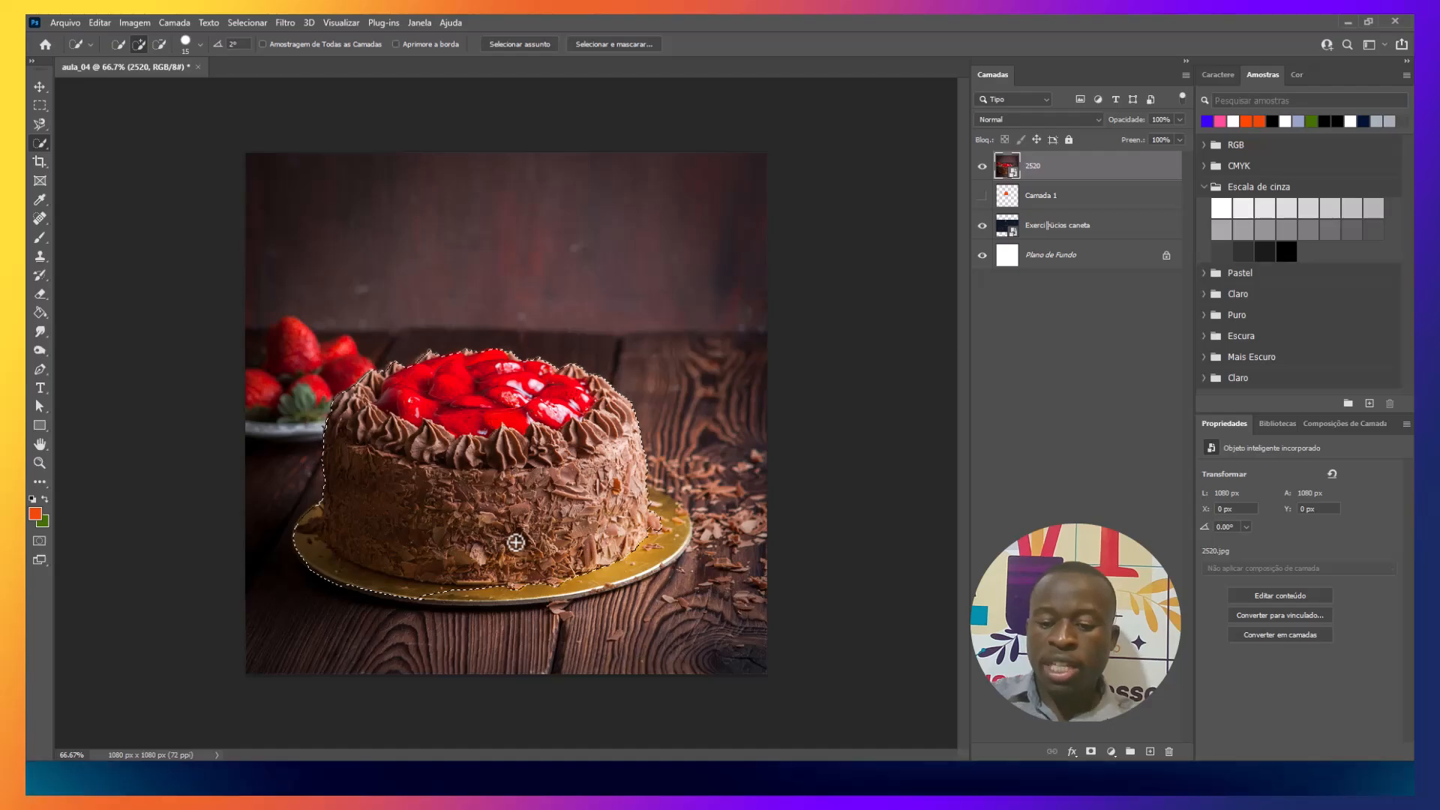
{"action": "key", "text": "ctrl+plus"}
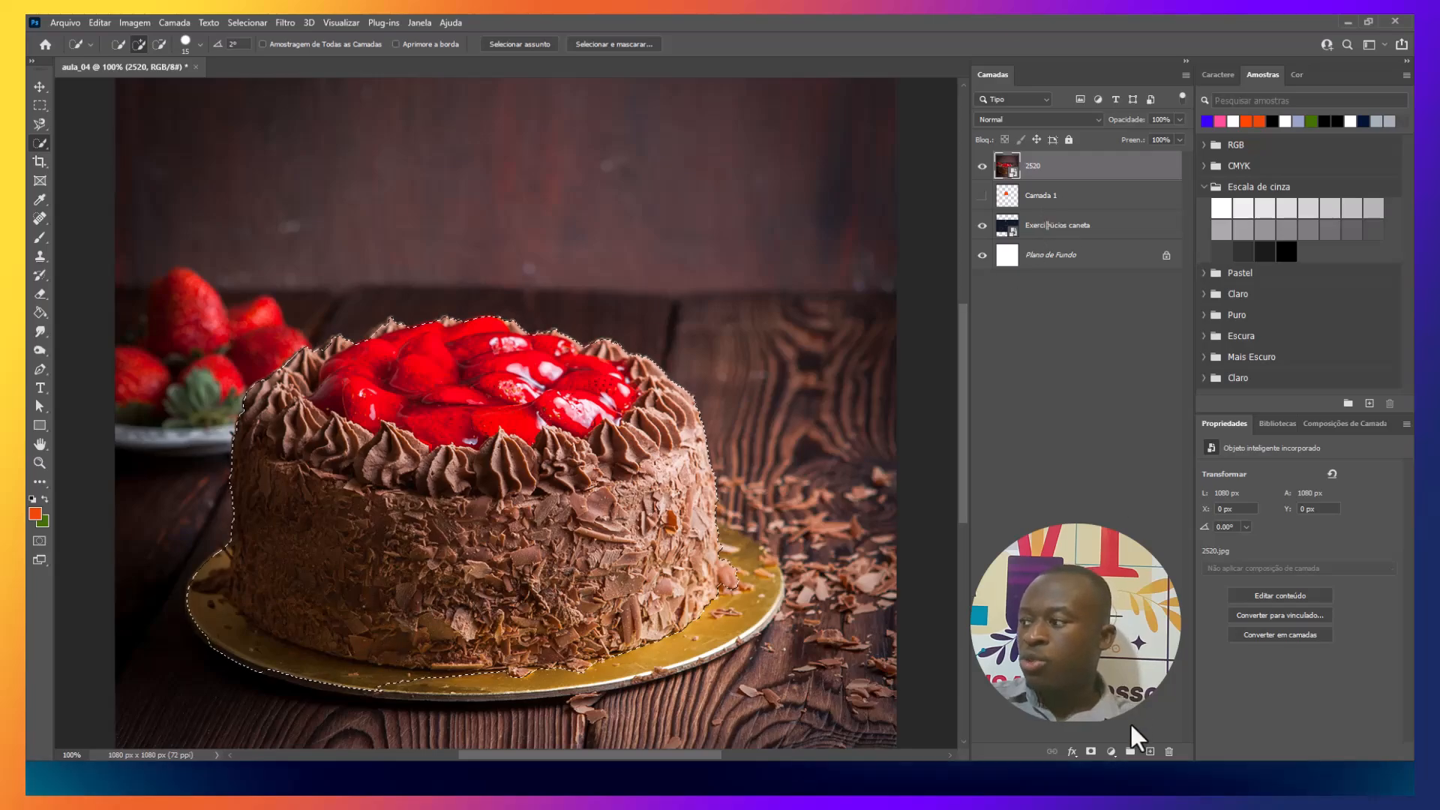
{"action": "left_click", "coordinate": [1090, 752]}
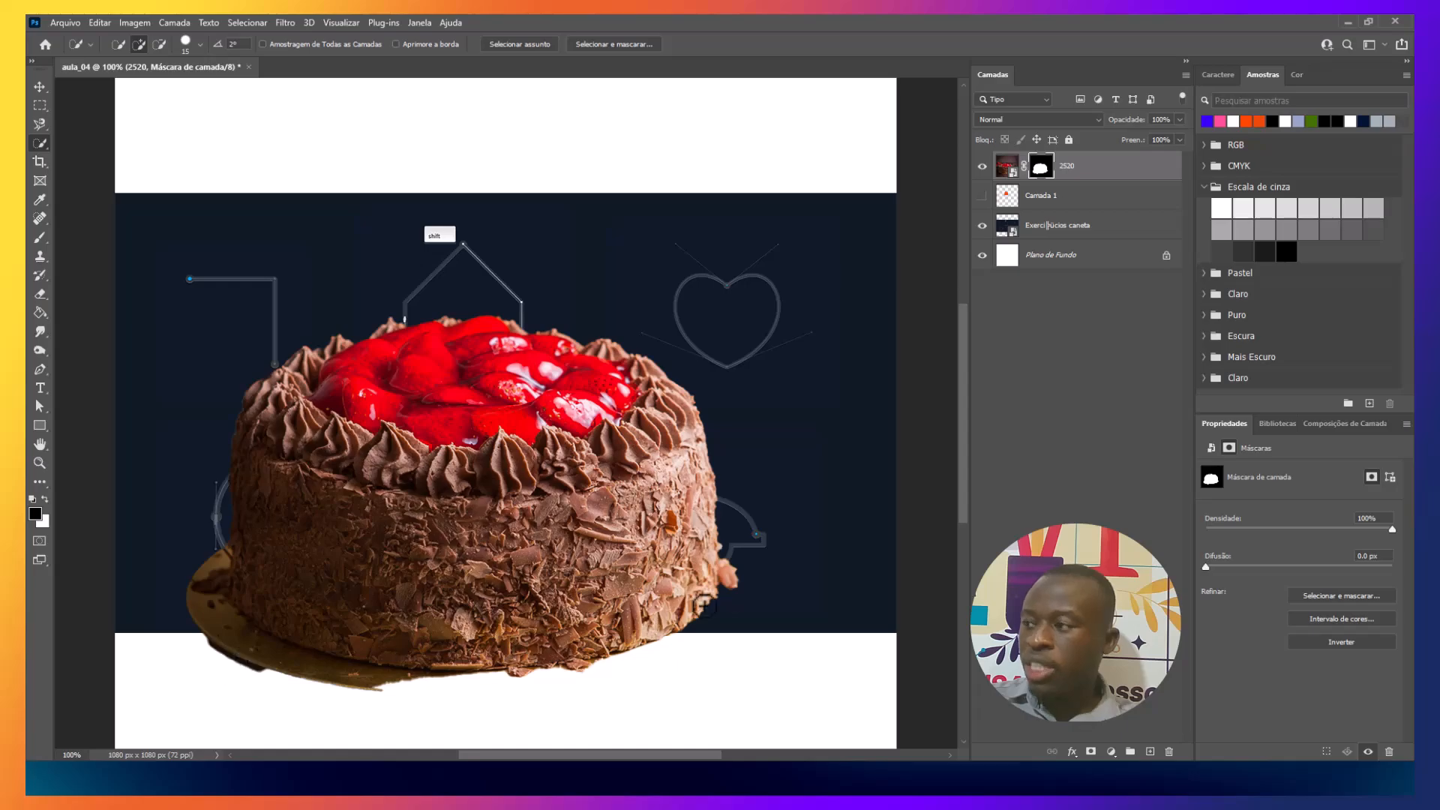
{"action": "left_click", "coordinate": [1040, 166], "text": "ctrl"}
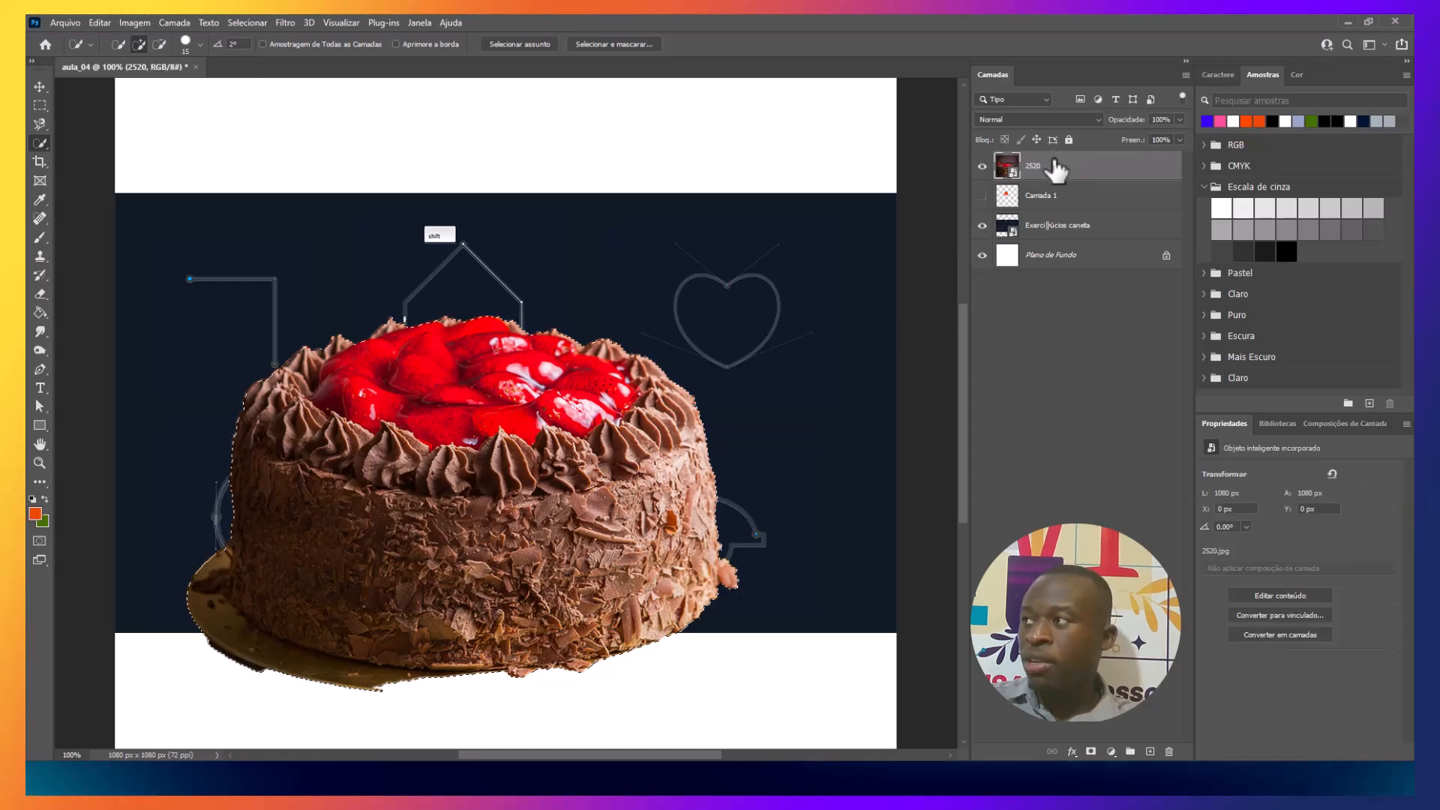
{"action": "key", "text": "ctrl+d"}
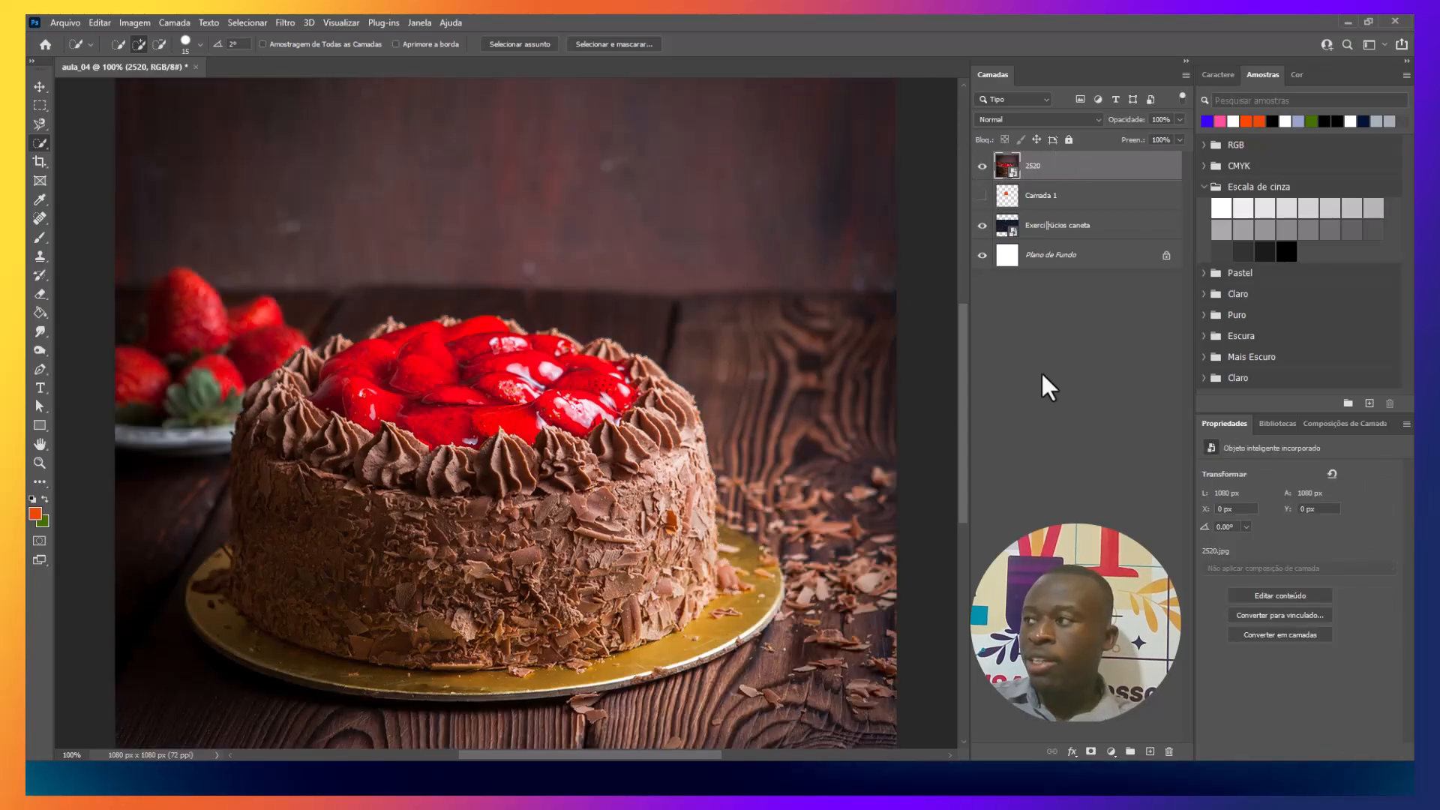
- Trace the golden cake board with curved Pen segments from the cake's left side around the board's front to the cake's right side
{"action": "left_click_drag", "start_coordinate": [962, 433], "coordinate": [964, 456]}
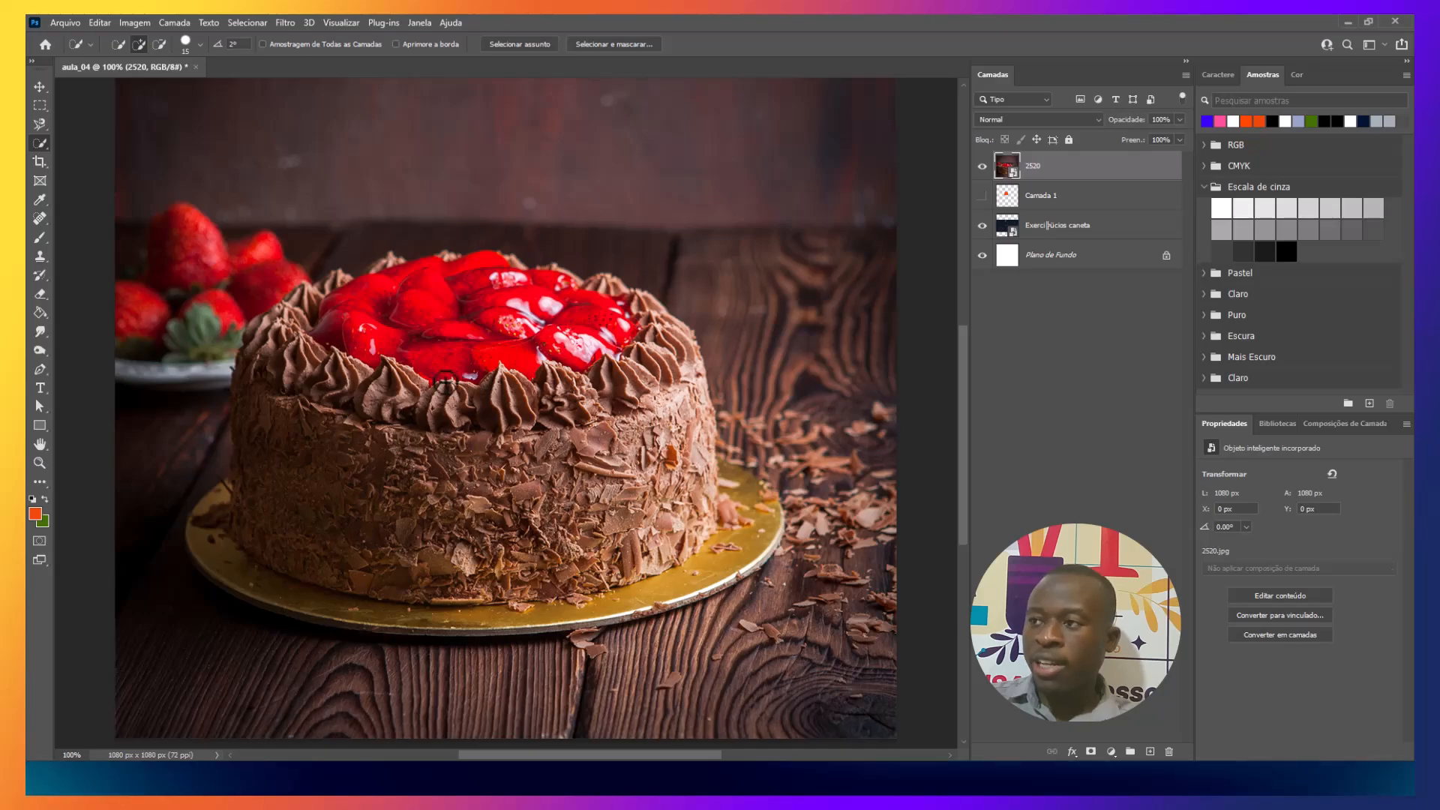
{"action": "left_click", "coordinate": [39, 371]}
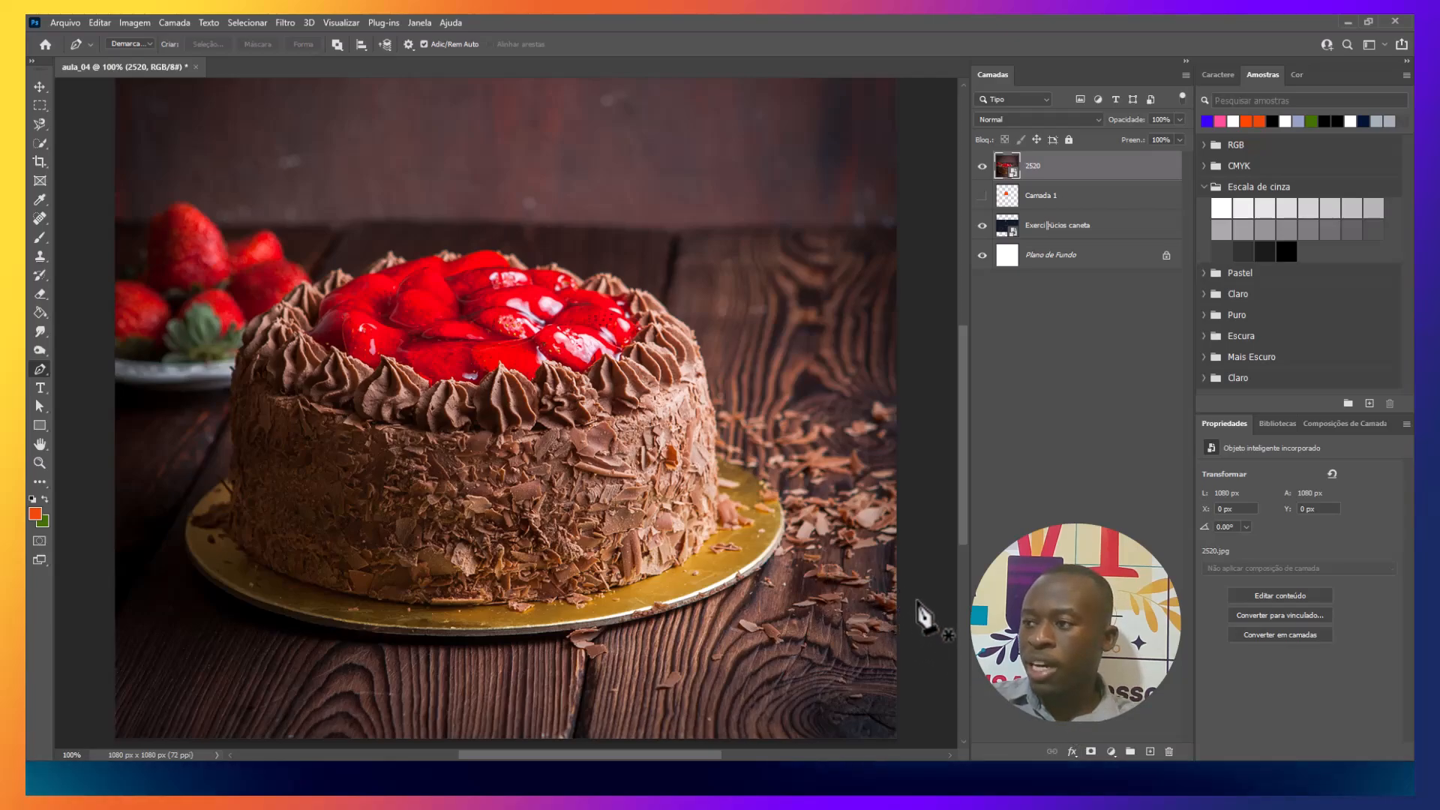
{"action": "left_click", "coordinate": [229, 478]}
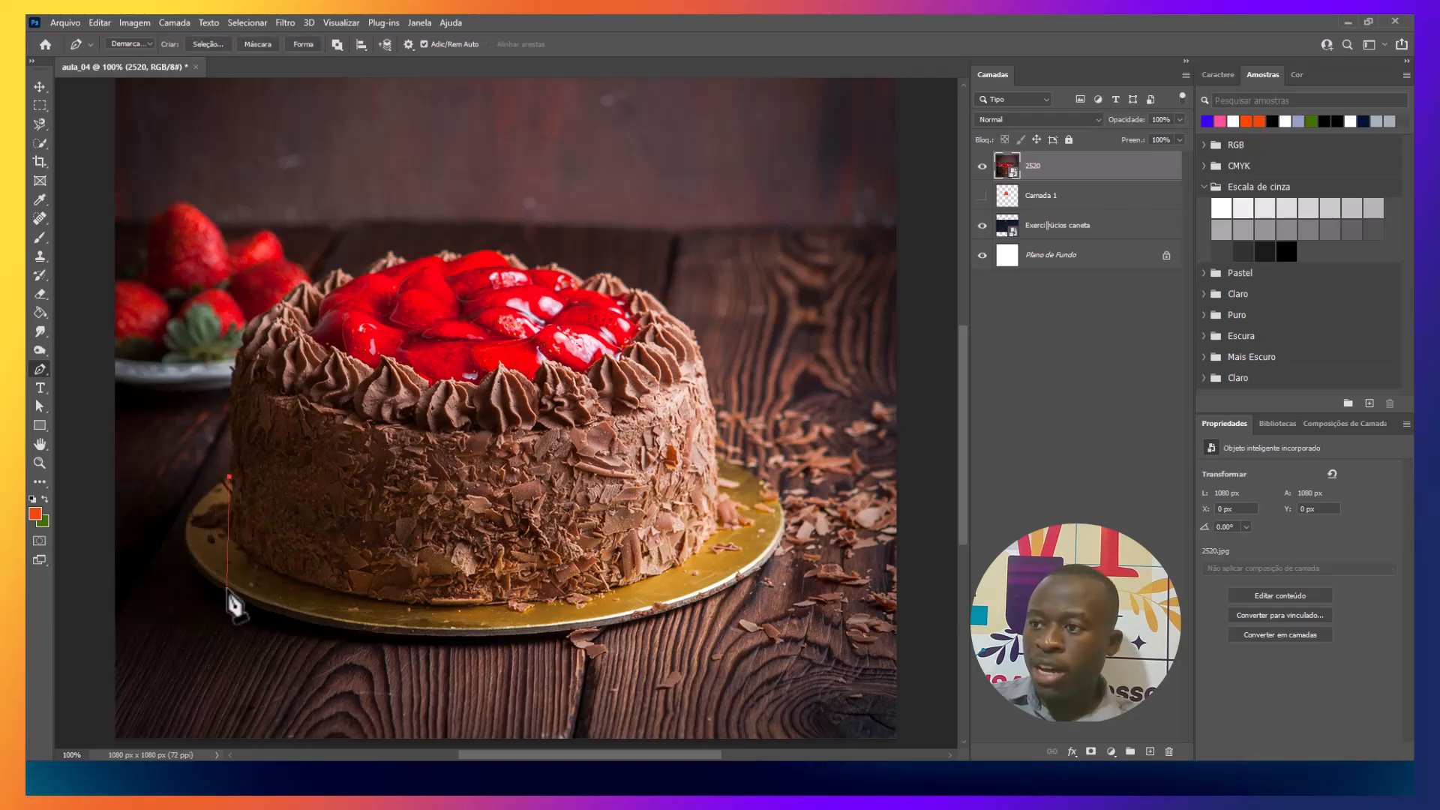
{"action": "left_click_drag", "start_coordinate": [230, 590], "coordinate": [330, 649]}
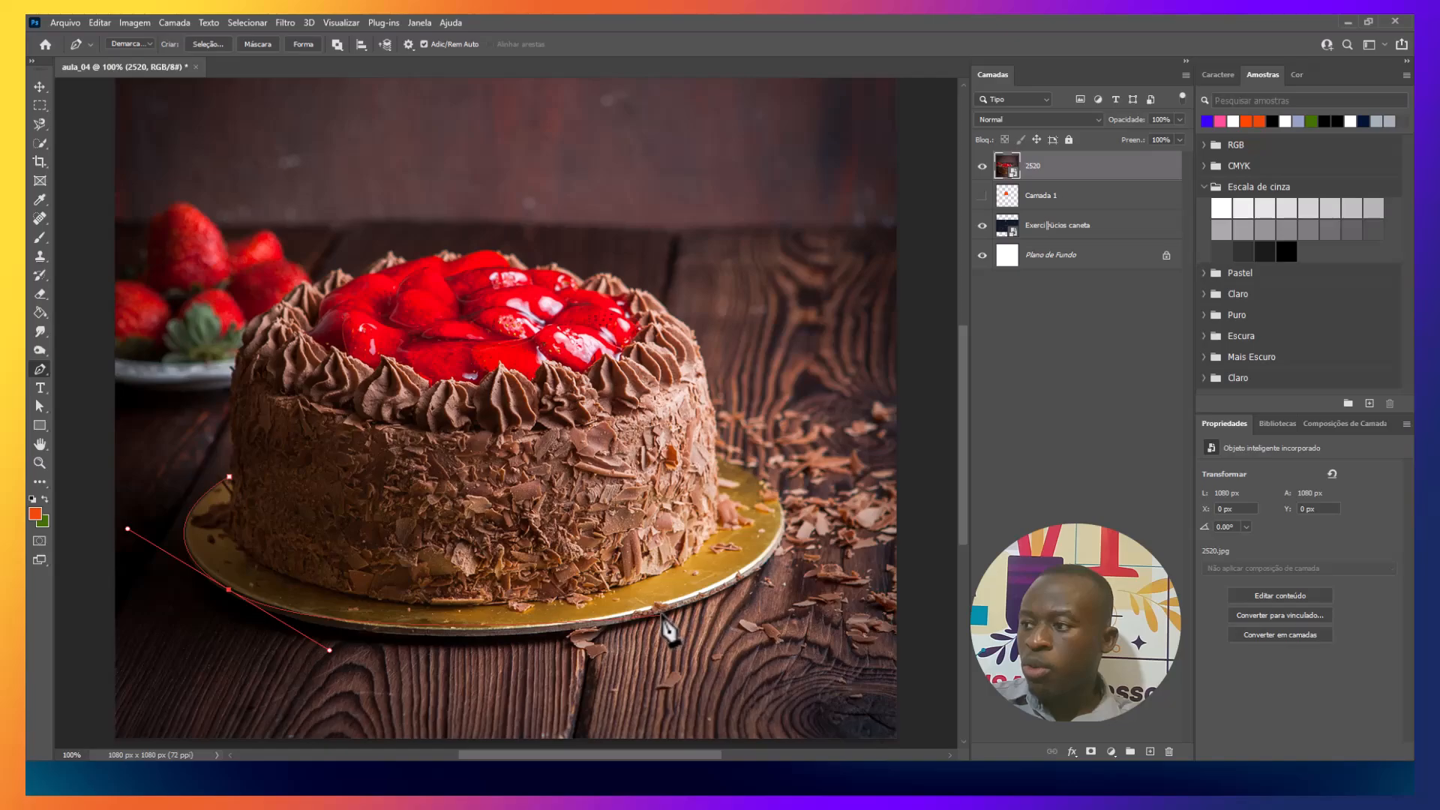
{"action": "left_click_drag", "start_coordinate": [660, 614], "coordinate": [764, 596]}
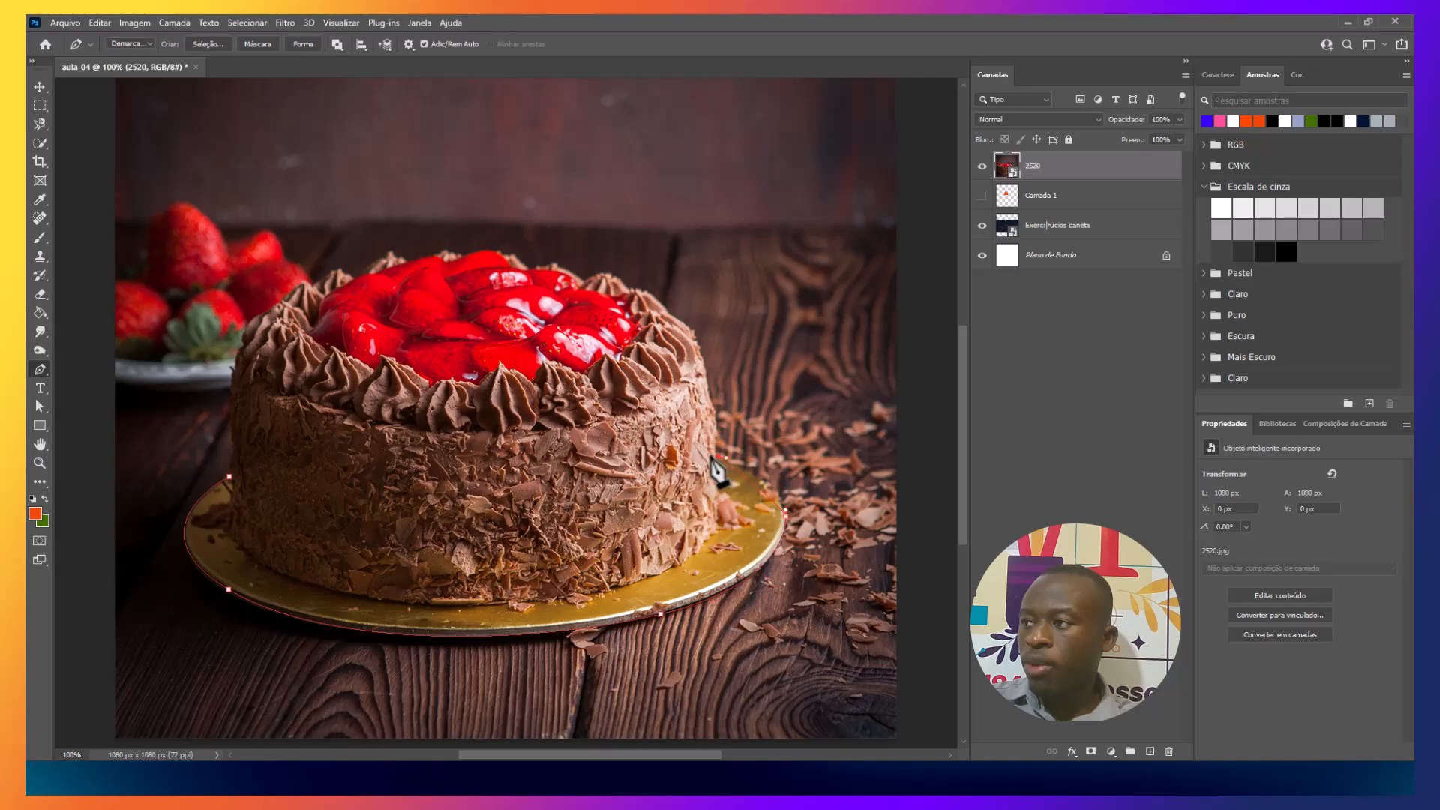
{"action": "left_click_drag", "start_coordinate": [717, 456], "coordinate": [670, 459]}
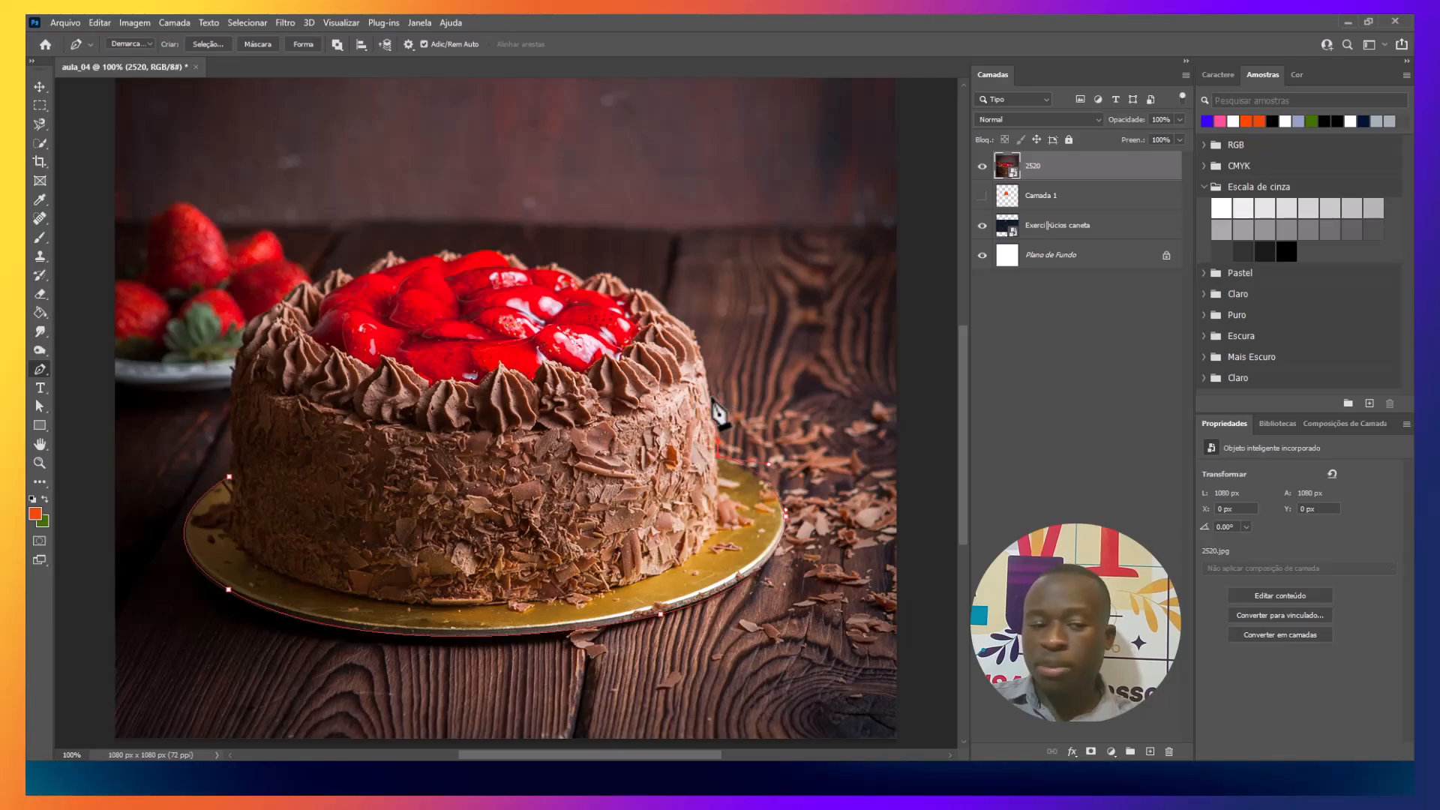
- Trace the cake's right side and upper edge with curved Pen segments, past the strawberry topping to the rear-left frosting
{"action": "key", "text": "ctrl+plus"}
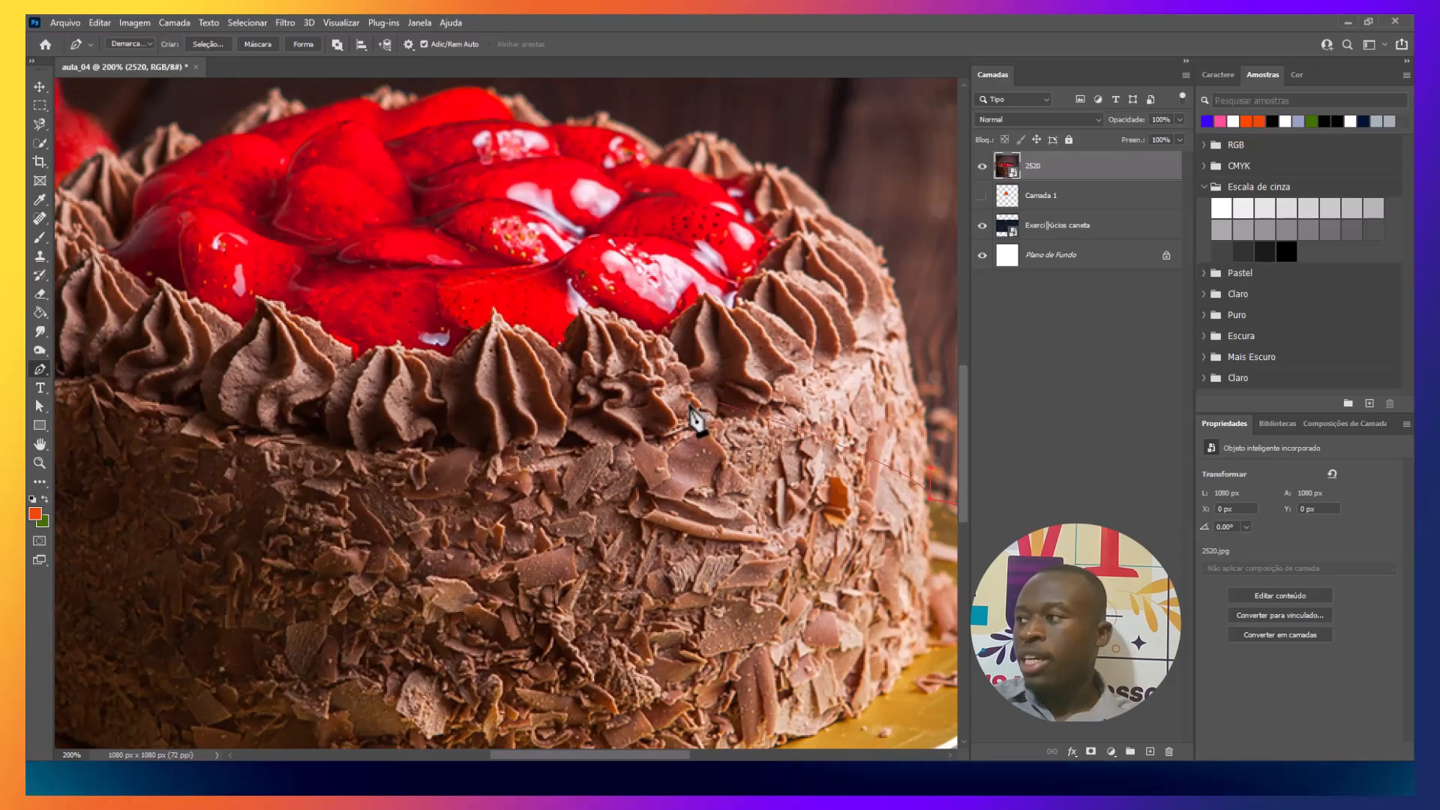
{"action": "left_click_drag", "start_coordinate": [636, 754], "coordinate": [689, 756]}
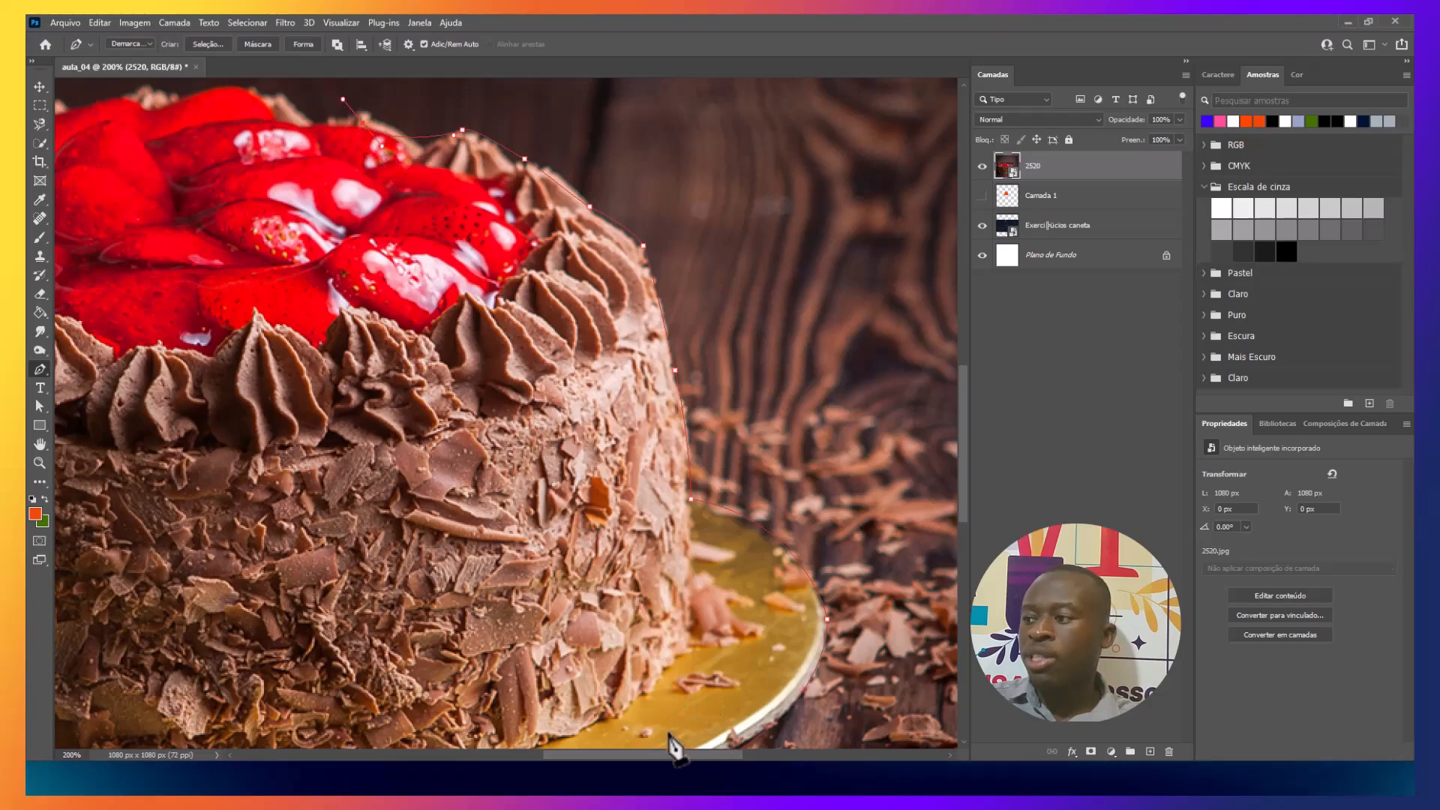
{"action": "left_click_drag", "start_coordinate": [662, 754], "coordinate": [628, 754]}
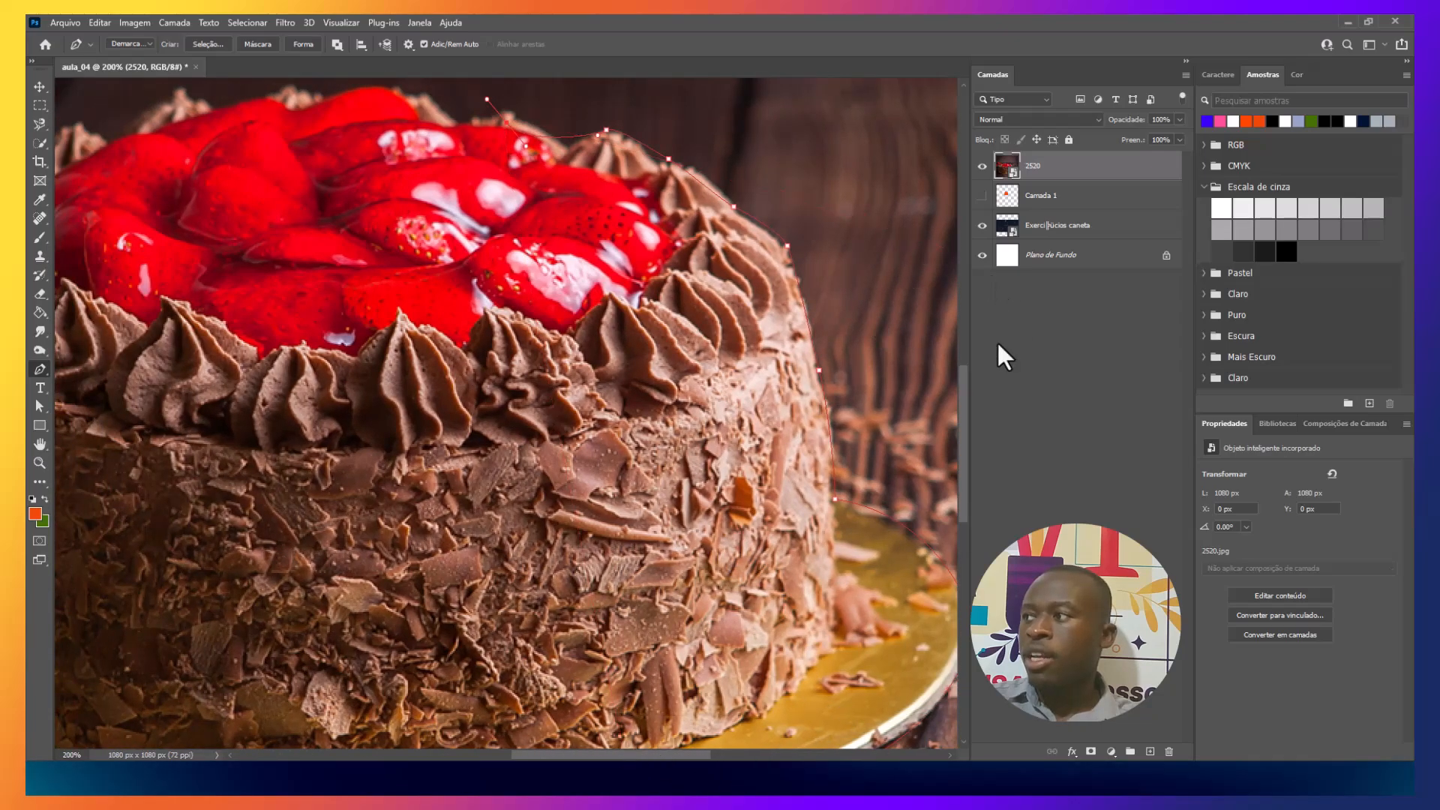
{"action": "left_click_drag", "start_coordinate": [966, 408], "coordinate": [967, 378]}
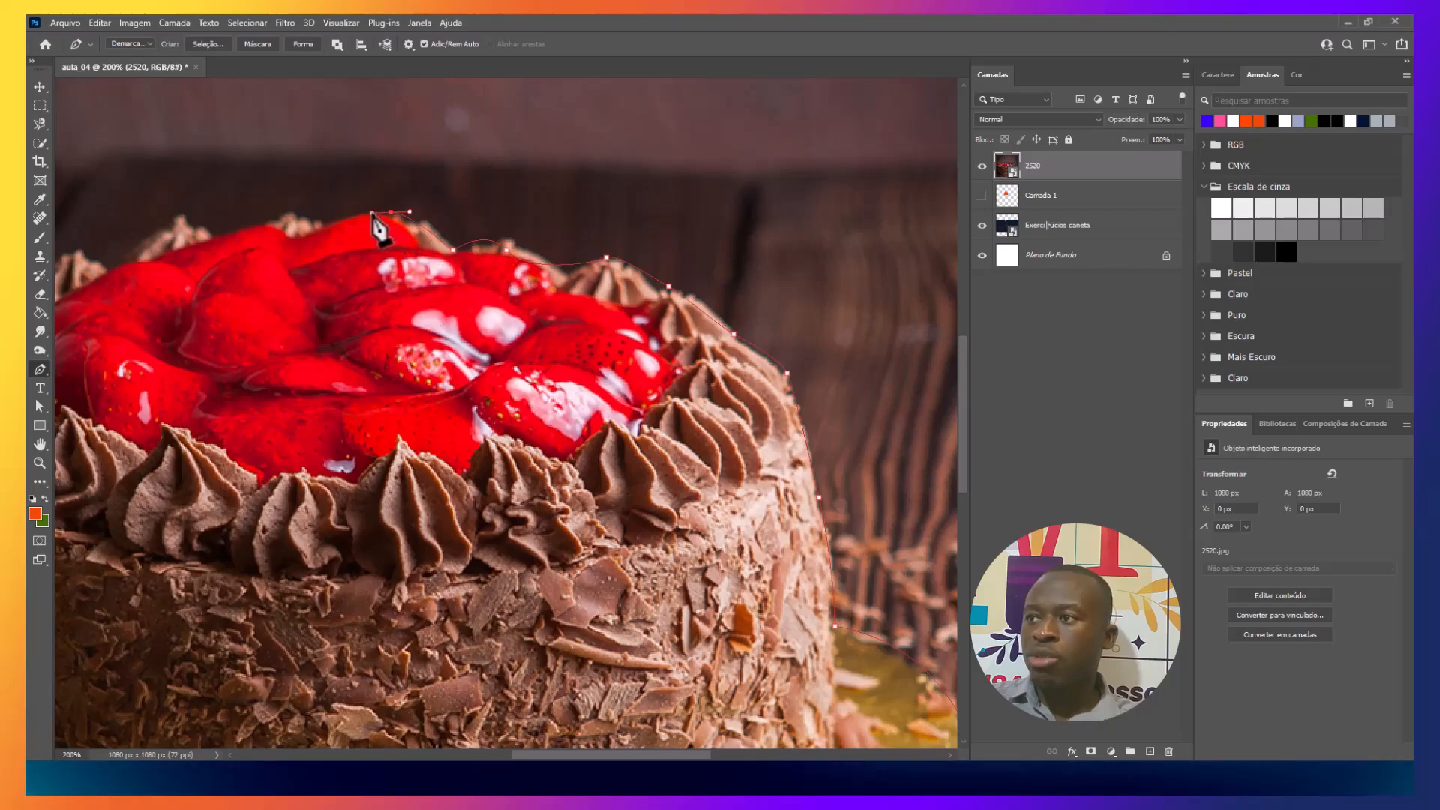
{"action": "left_click", "coordinate": [277, 213]}
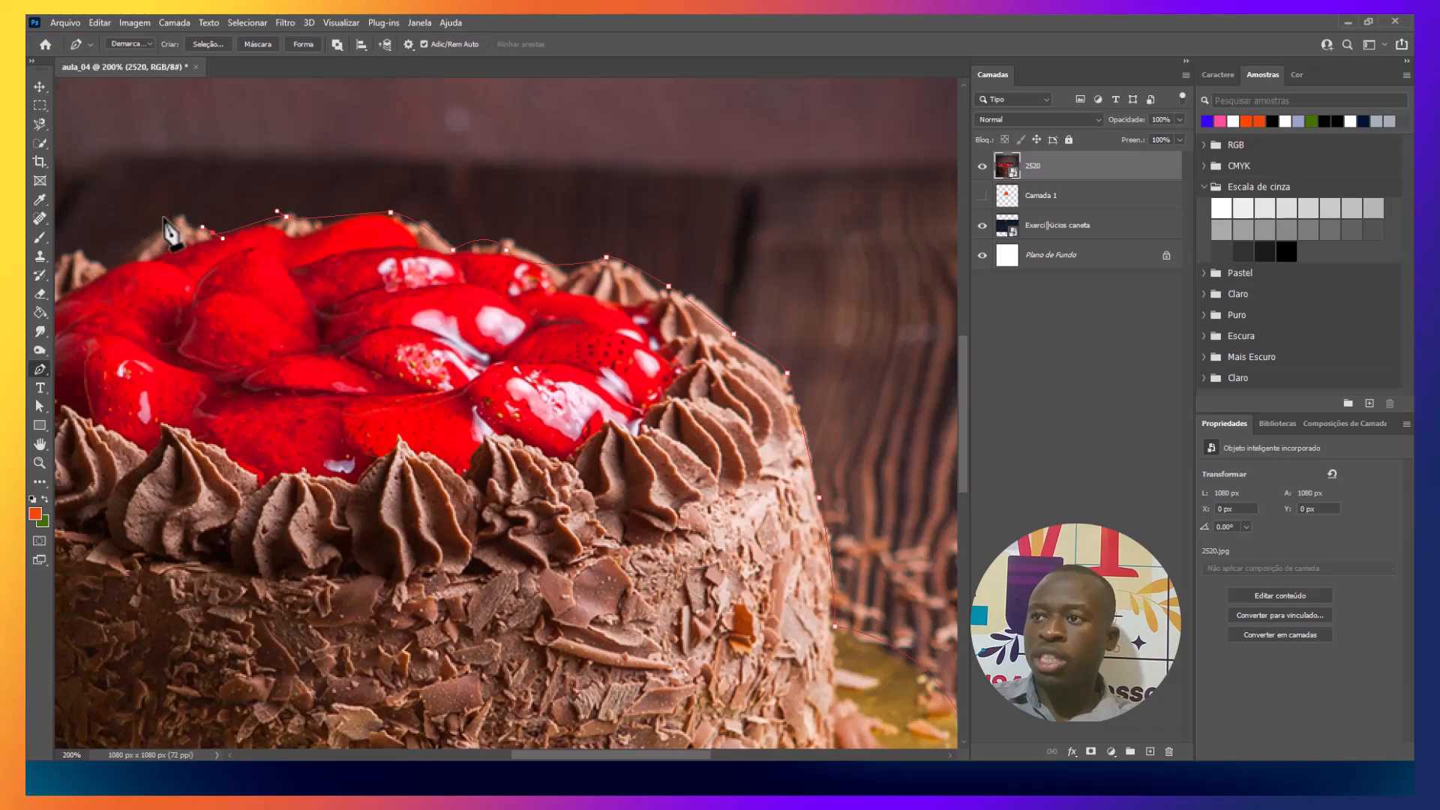
{"action": "left_click", "coordinate": [111, 265]}
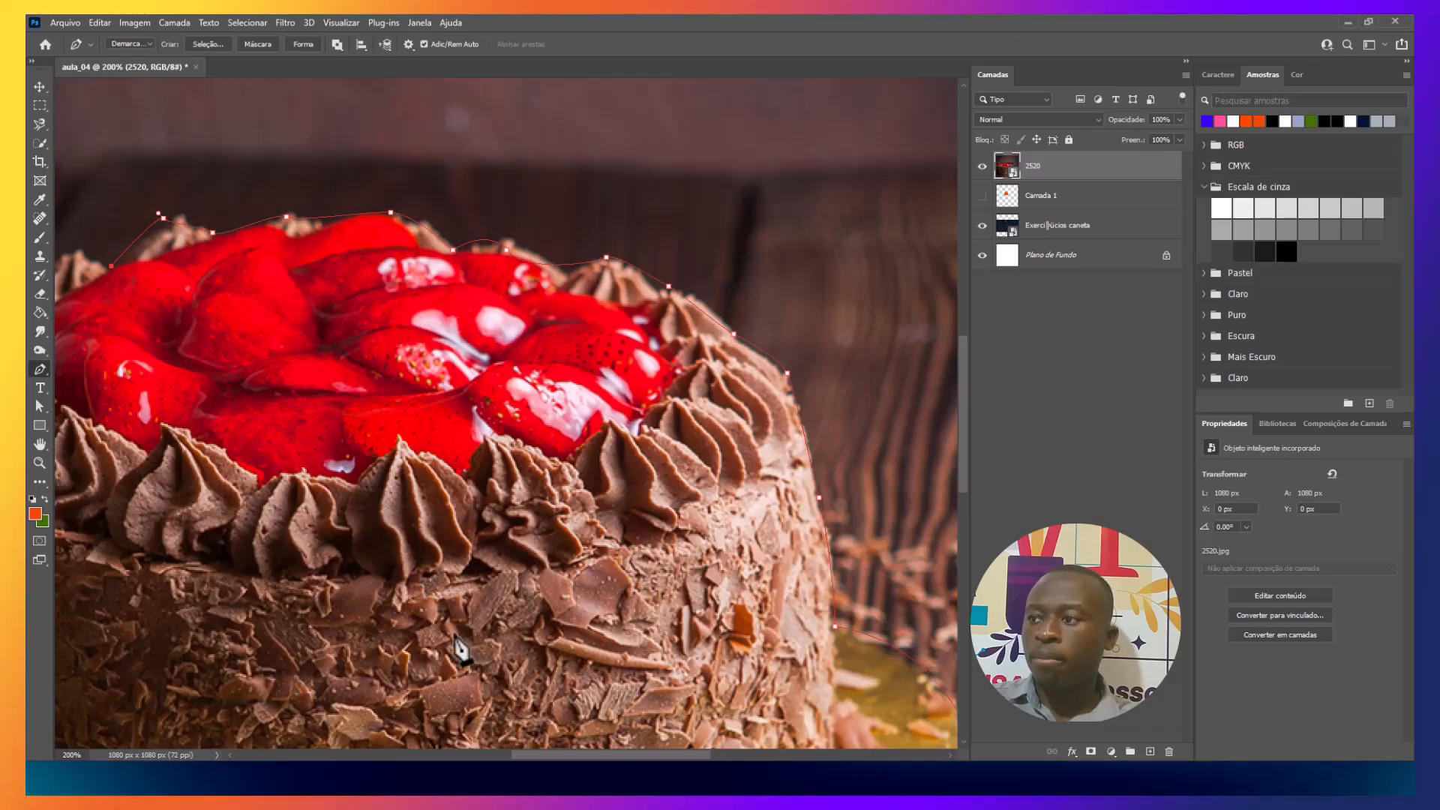
- Continue the path around the left frosting swirls and down the cake's left side, and close it at its starting point on the board
{"action": "left_click_drag", "start_coordinate": [583, 755], "coordinate": [495, 754]}
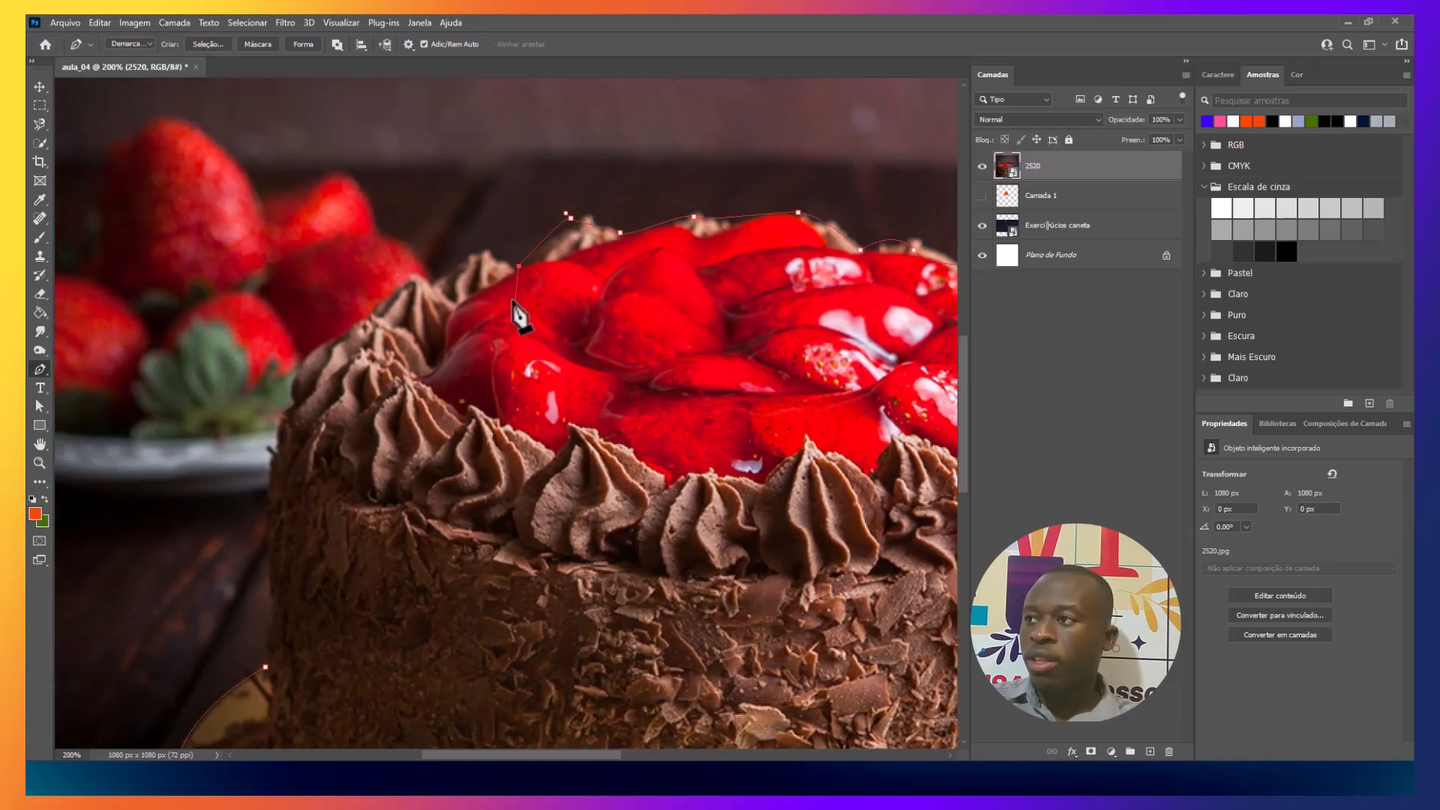
{"action": "left_click_drag", "start_coordinate": [455, 259], "coordinate": [432, 273]}
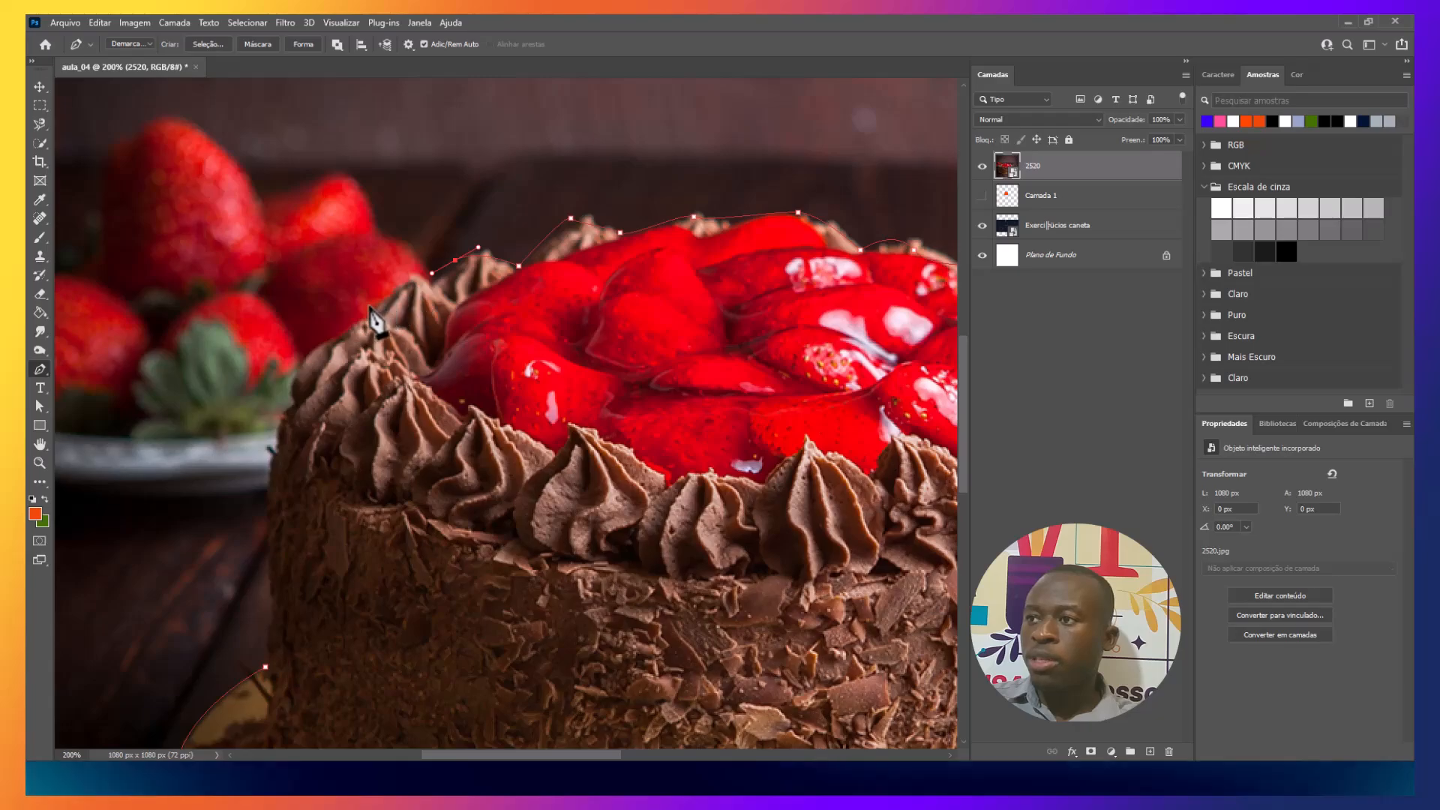
{"action": "left_click_drag", "start_coordinate": [357, 318], "coordinate": [347, 332]}
{"action": "left_click_drag", "start_coordinate": [293, 385], "coordinate": [292, 402]}
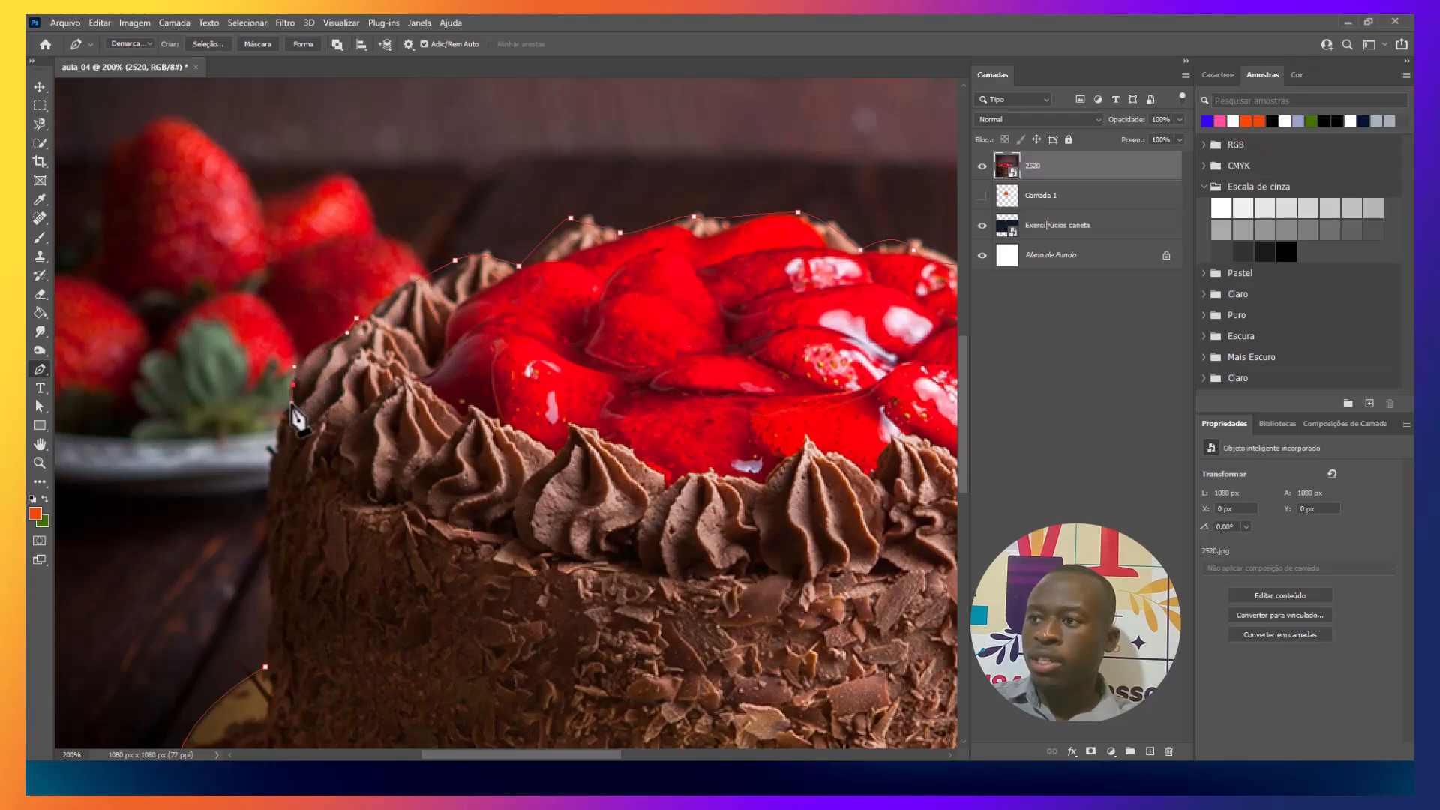
{"action": "left_click_drag", "start_coordinate": [269, 516], "coordinate": [263, 577]}
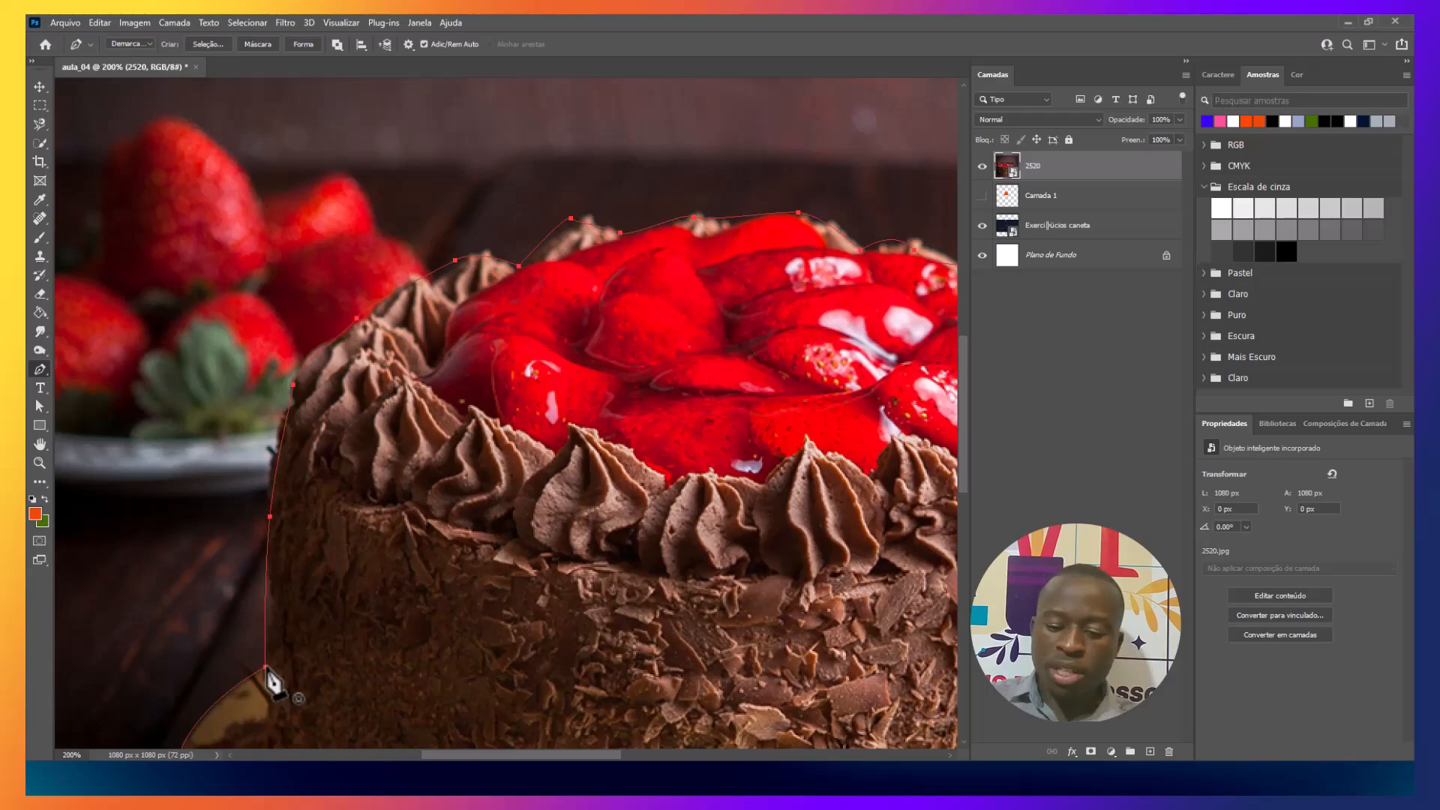
- Convert the closed cake path to a selection and add a layer mask from it to layer 2520
{"action": "scroll", "coordinate": [271, 684], "scroll_direction": "down", "scroll_amount": 2}
{"action": "scroll", "coordinate": [272, 684], "scroll_direction": "down", "scroll_amount": 3}
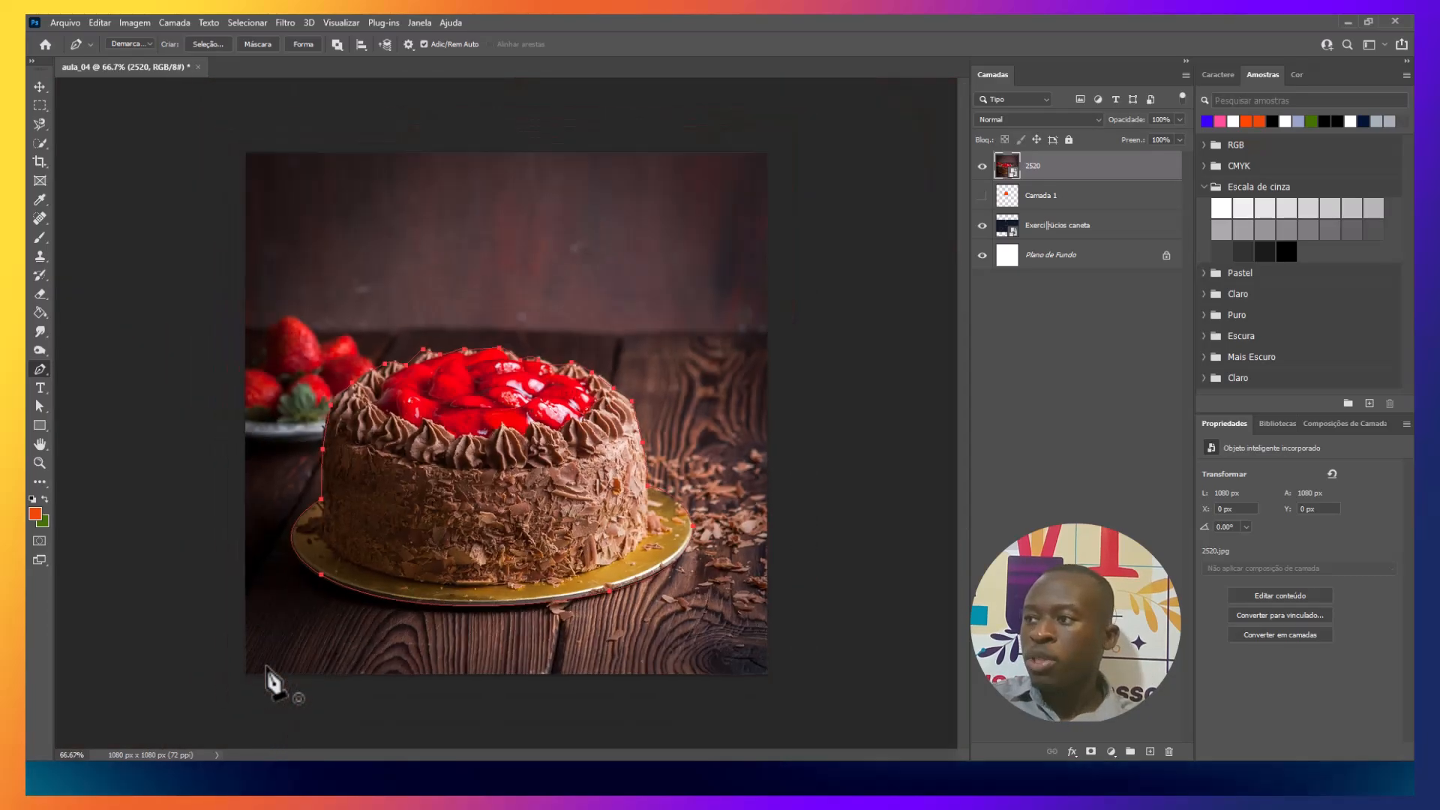
{"action": "key", "text": "ctrl+Return"}
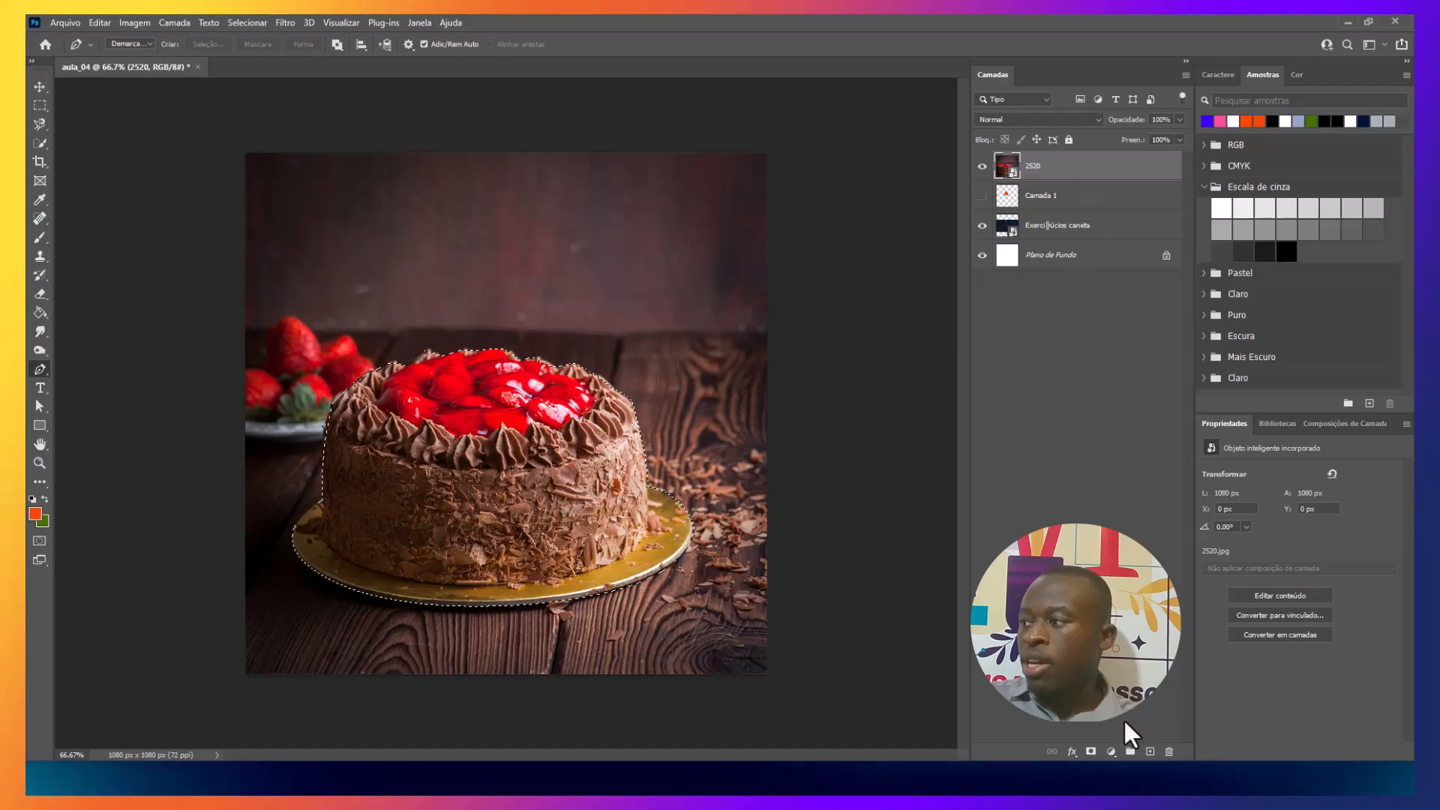
{"action": "left_click", "coordinate": [1091, 759]}
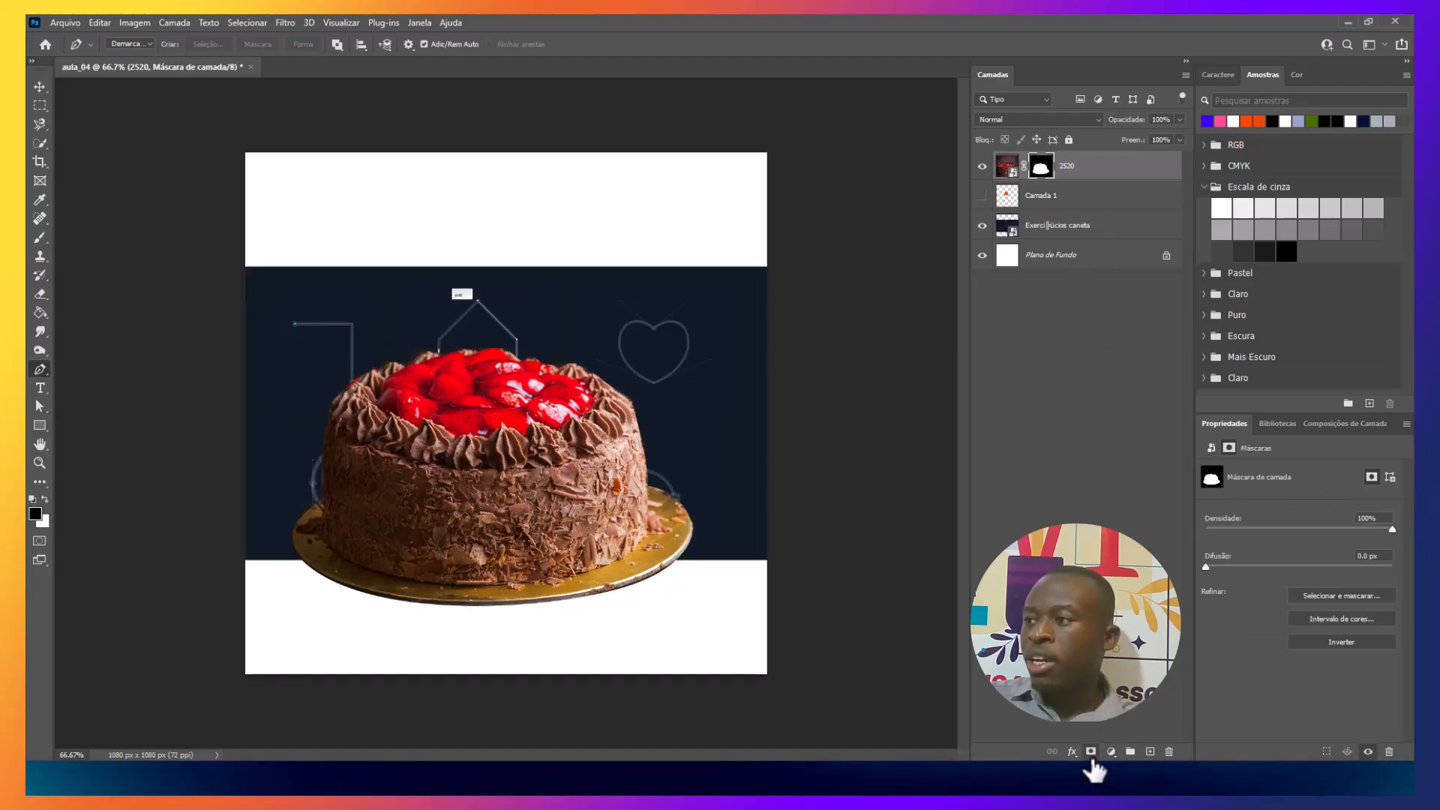
- Move the cut-out cake upward with the Move tool so it sits over the dark exercise sheet
{"action": "left_click", "coordinate": [38, 87]}
{"action": "left_click_drag", "start_coordinate": [484, 454], "coordinate": [609, 424]}
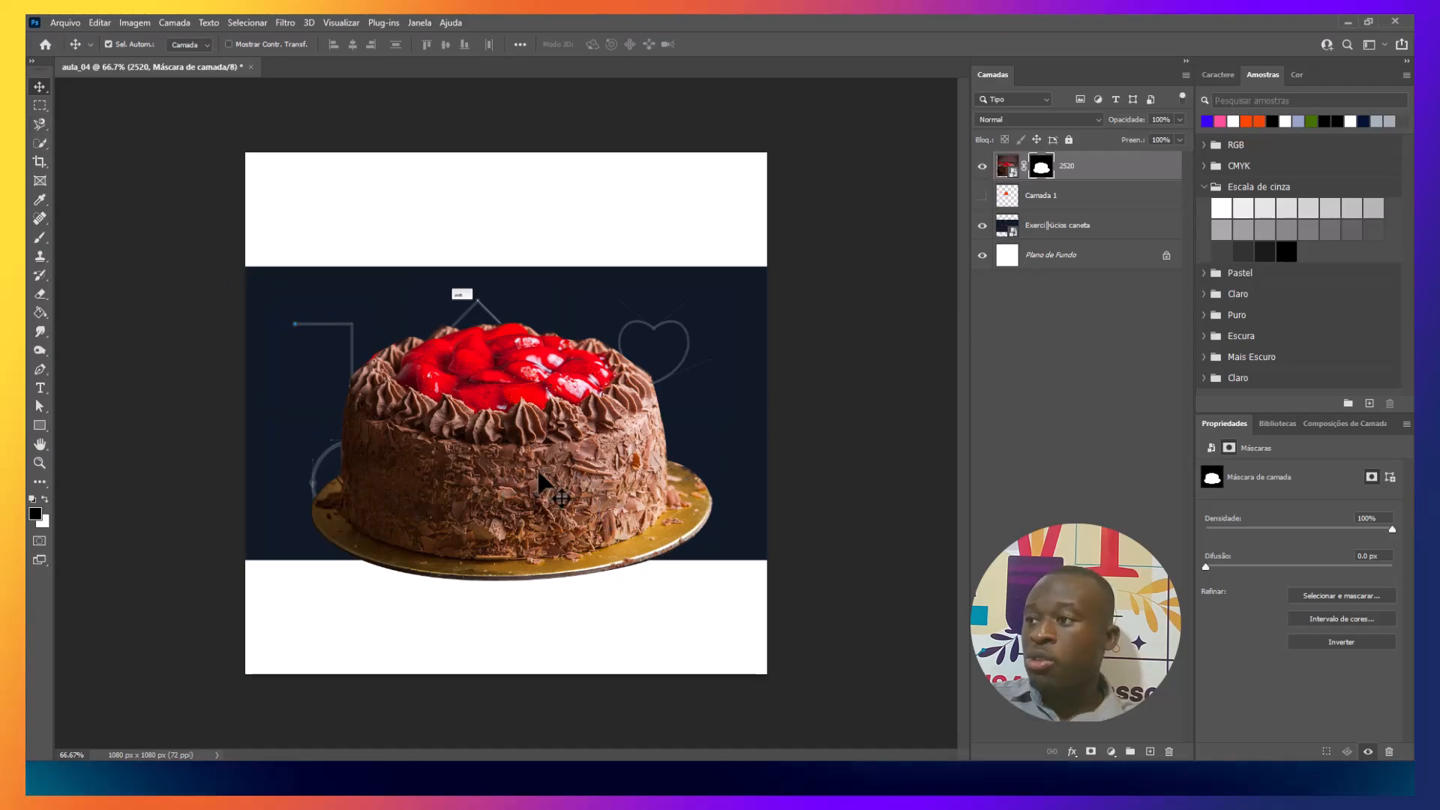
{"action": "left_click_drag", "start_coordinate": [556, 469], "coordinate": [529, 446]}
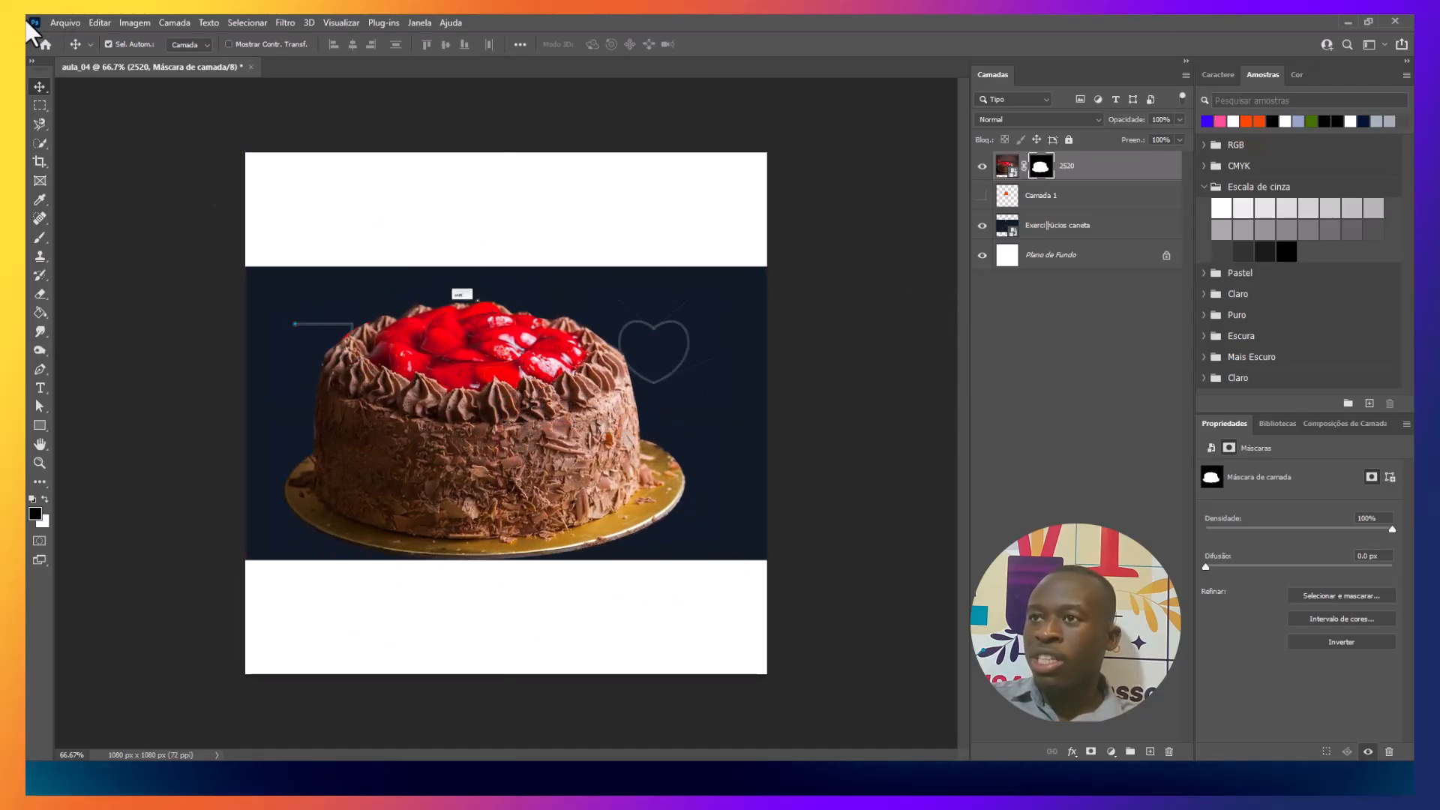
{"action": "left_click", "coordinate": [54, 21]}
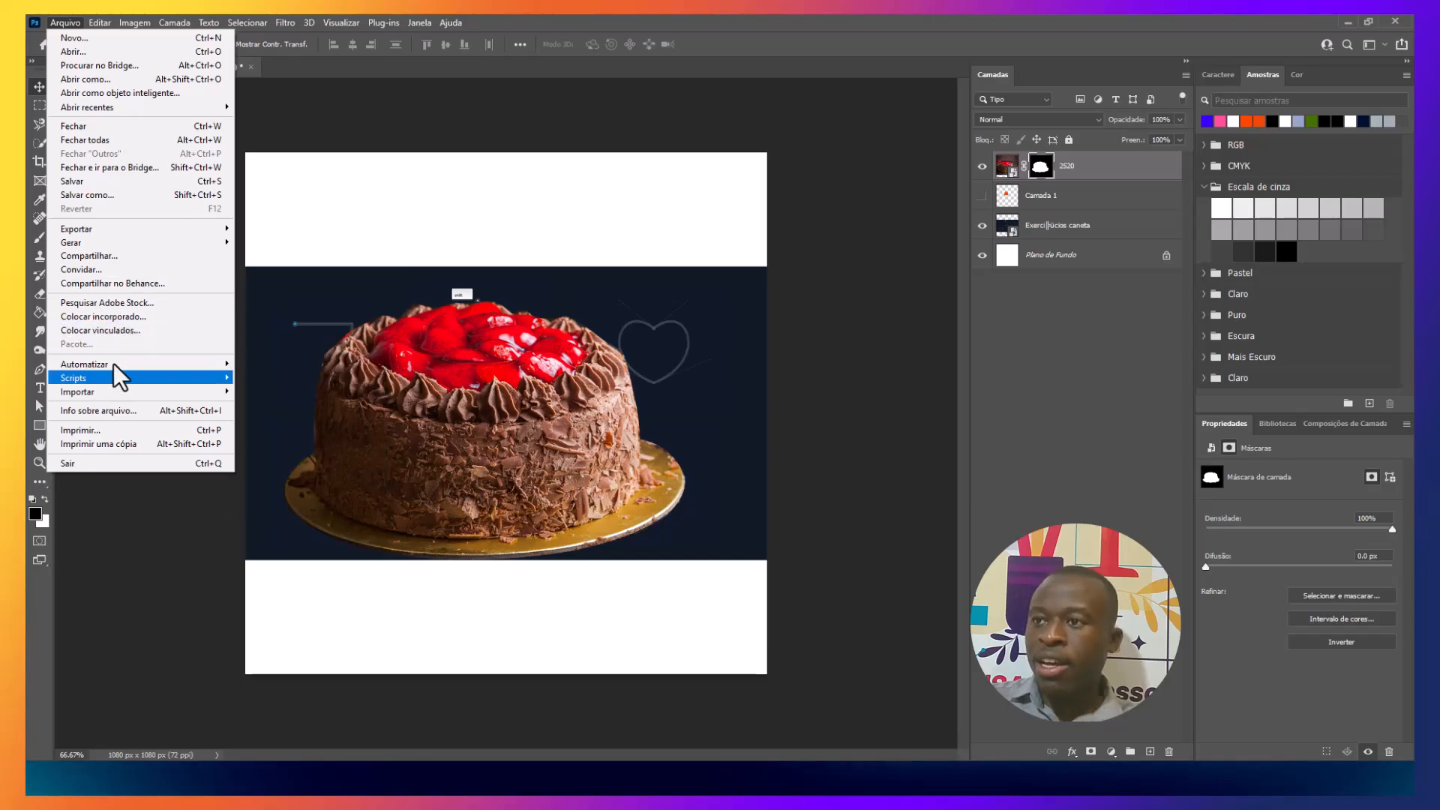
{"action": "left_click", "coordinate": [111, 315]}
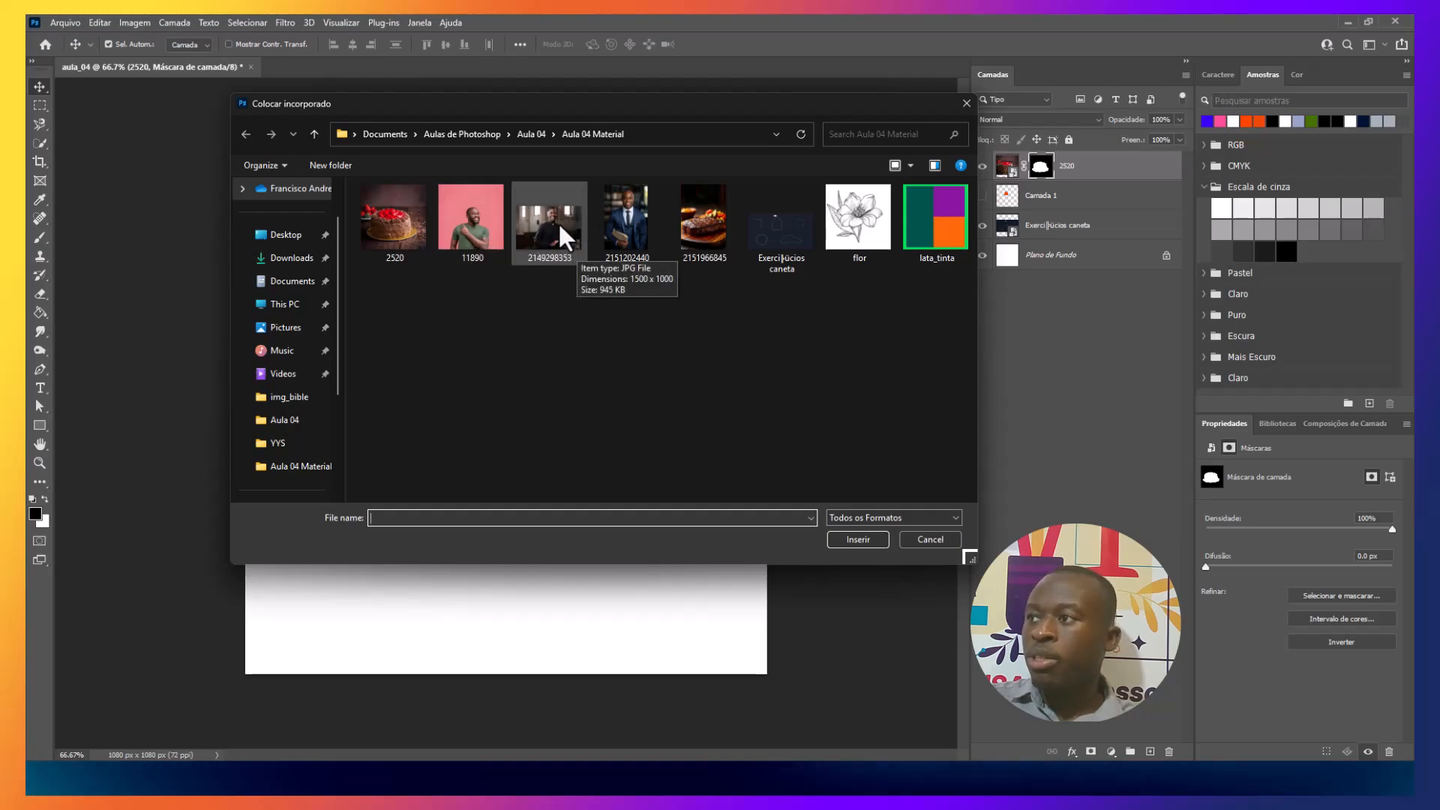
{"action": "left_click", "coordinate": [615, 224]}
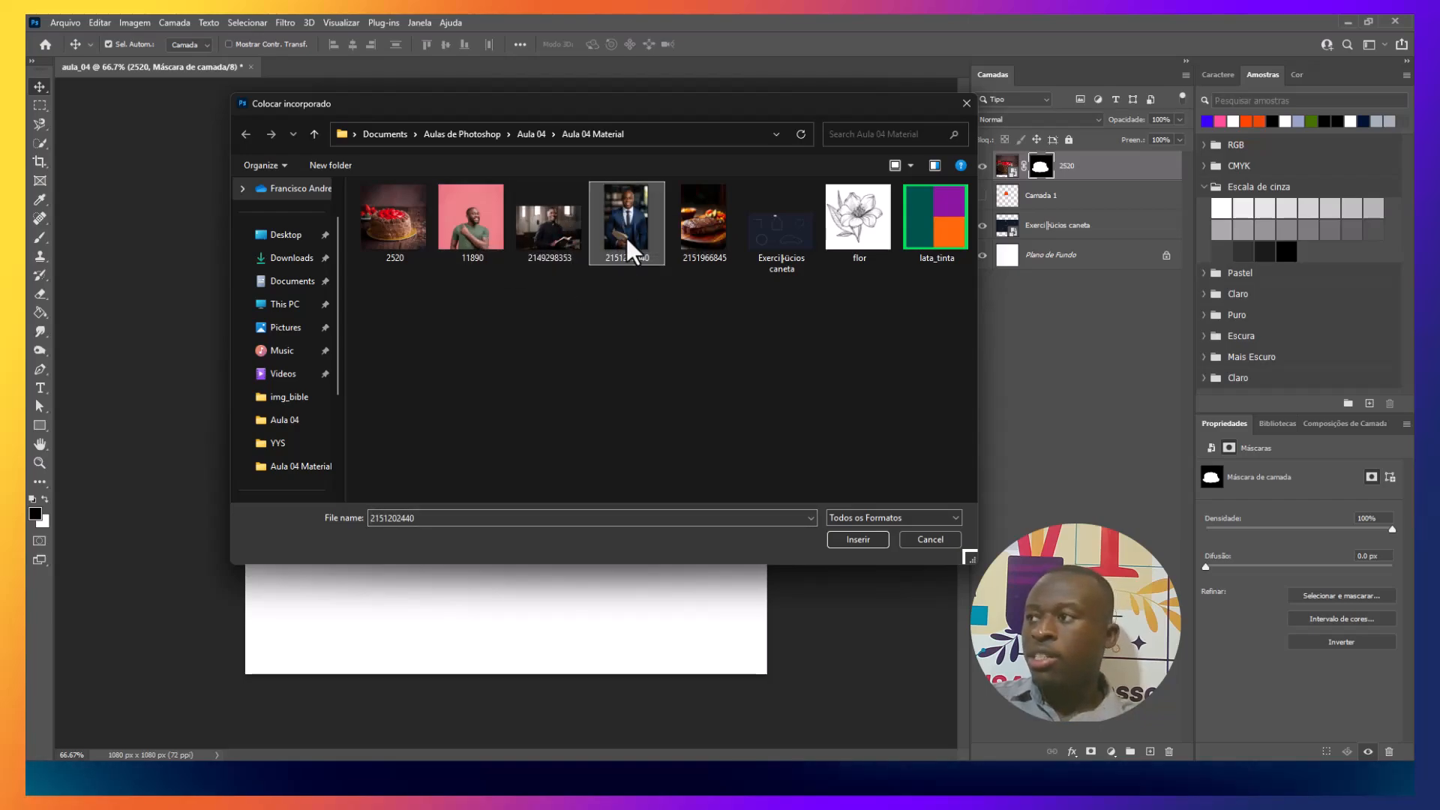
{"action": "left_click", "coordinate": [705, 233]}
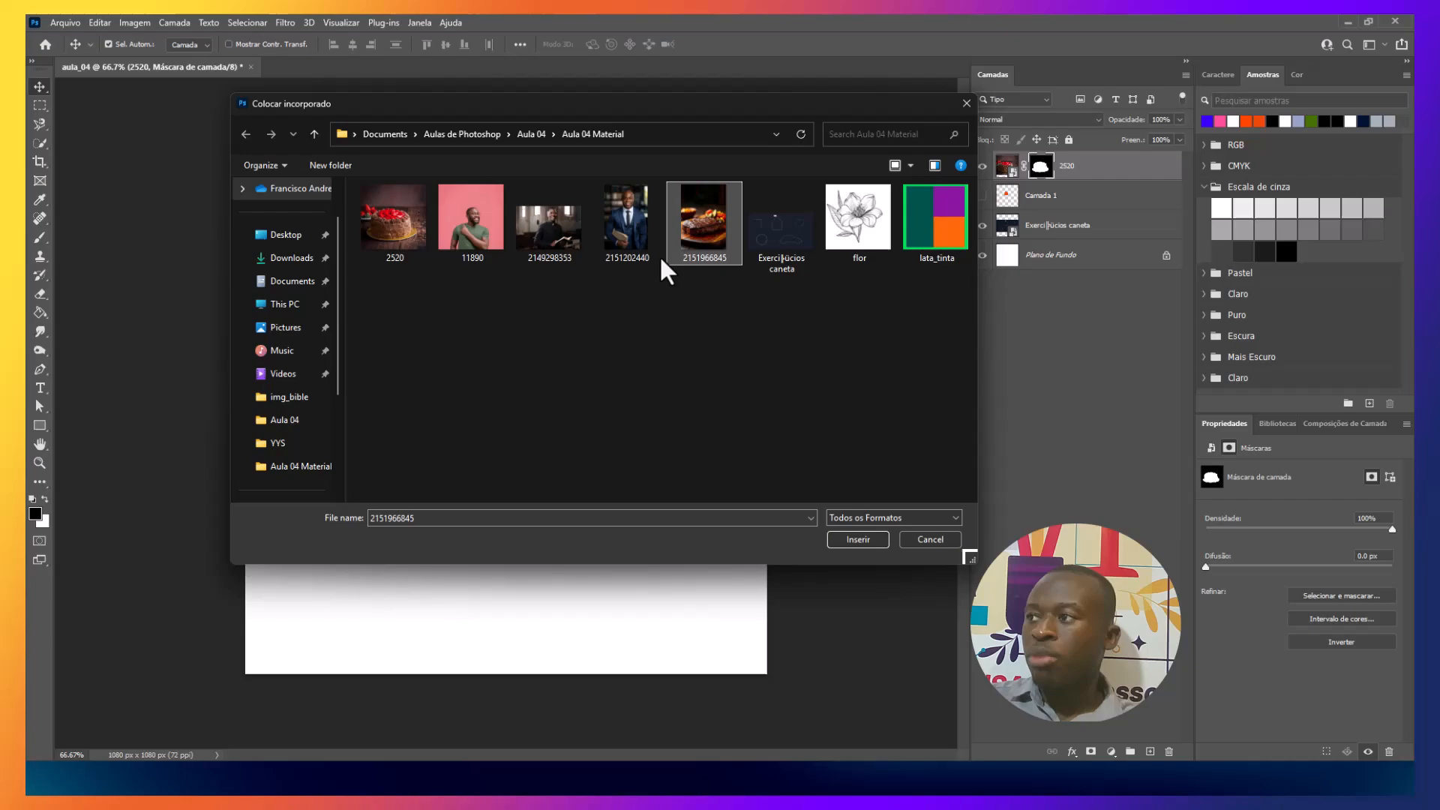
{"action": "left_click", "coordinate": [485, 228]}
{"action": "left_click", "coordinate": [577, 227]}
{"action": "left_click", "coordinate": [727, 229]}
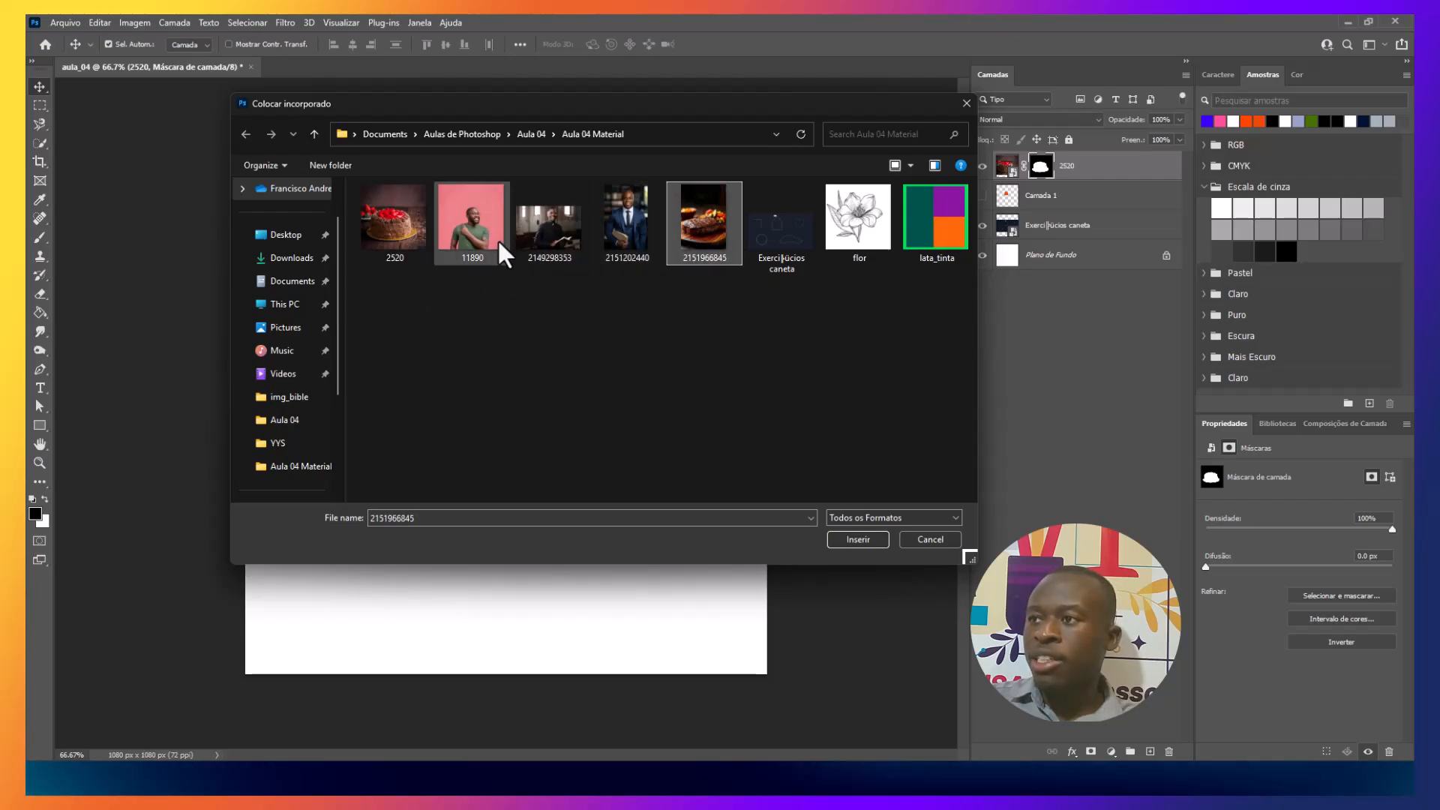